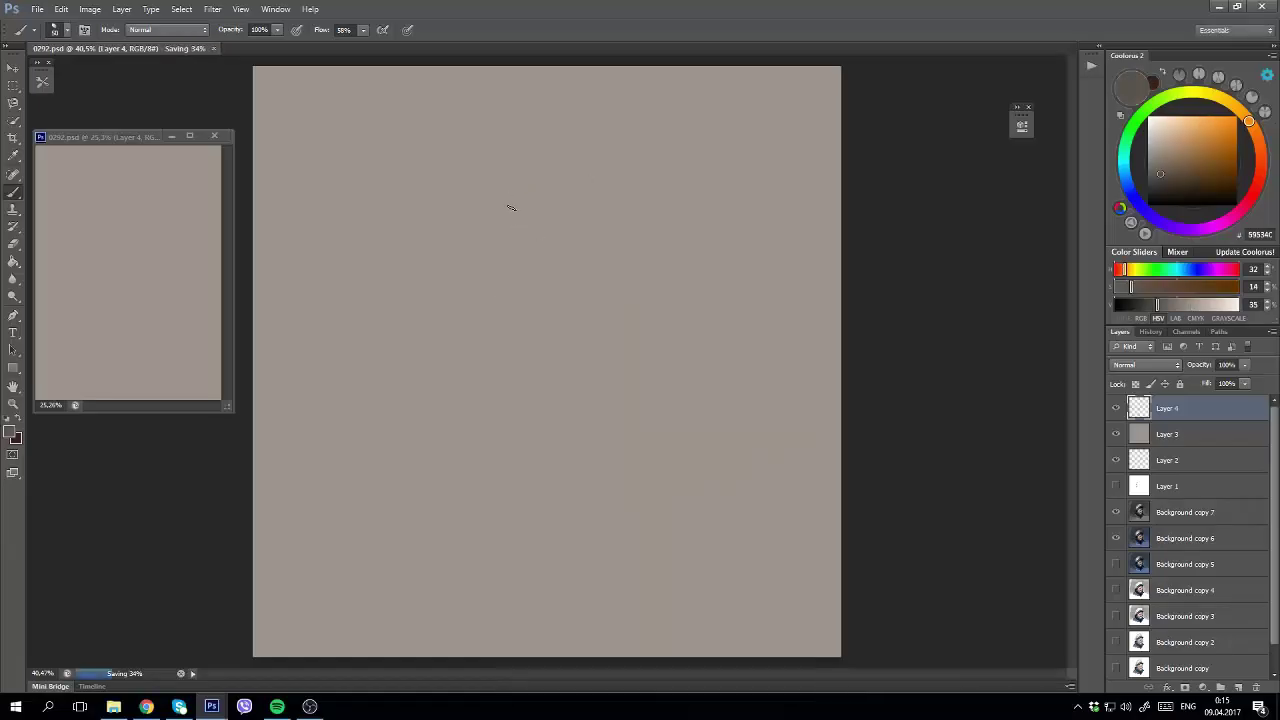
Sketch a head oval, face side, neck, shoulder and chest curves, ear, jaw and mouth mark on Layer 4.
{"action": "left_click_drag", "start_coordinate": [522, 172], "coordinate": [614, 205]}
{"action": "left_click_drag", "start_coordinate": [437, 190], "coordinate": [483, 380]}
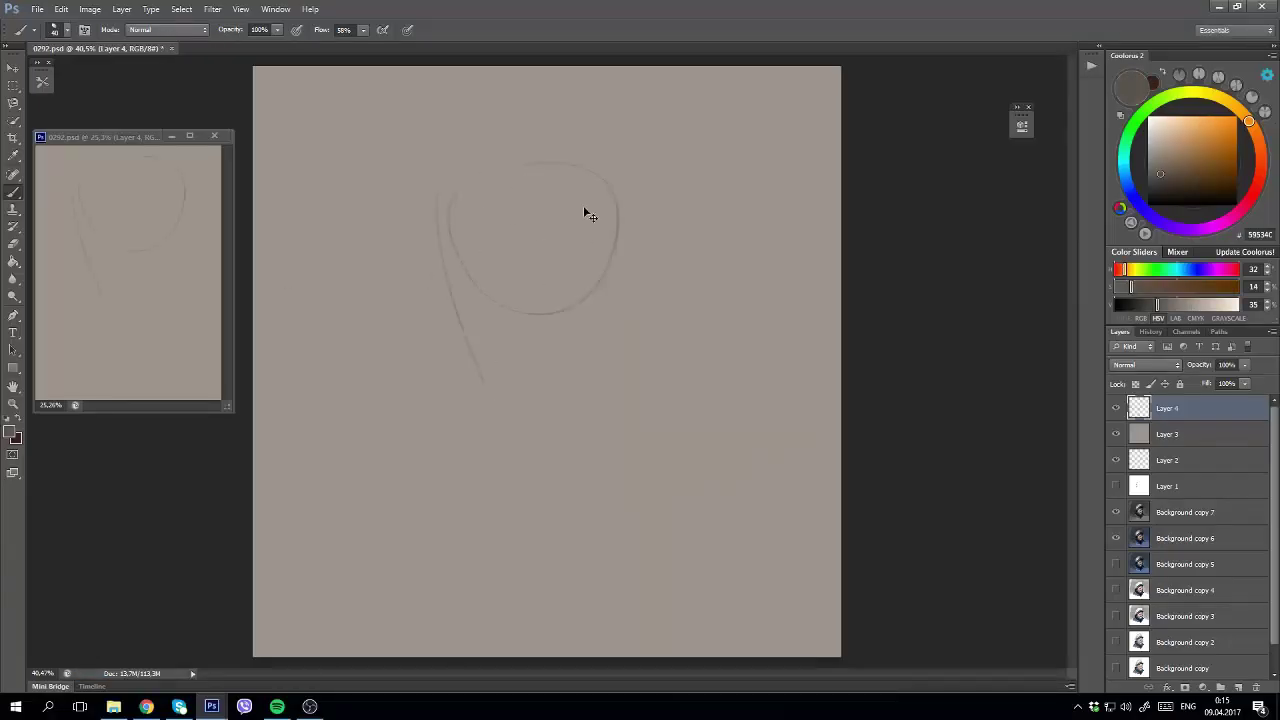
{"action": "mouse_move", "coordinate": [605, 292]}
{"action": "left_mouse_down"}
{"action": "mouse_move", "coordinate": [623, 432]}
{"action": "mouse_move", "coordinate": [714, 465]}
{"action": "left_mouse_up"}
{"action": "left_click_drag", "start_coordinate": [510, 445], "coordinate": [398, 487]}
{"action": "left_click_drag", "start_coordinate": [708, 466], "coordinate": [448, 612]}
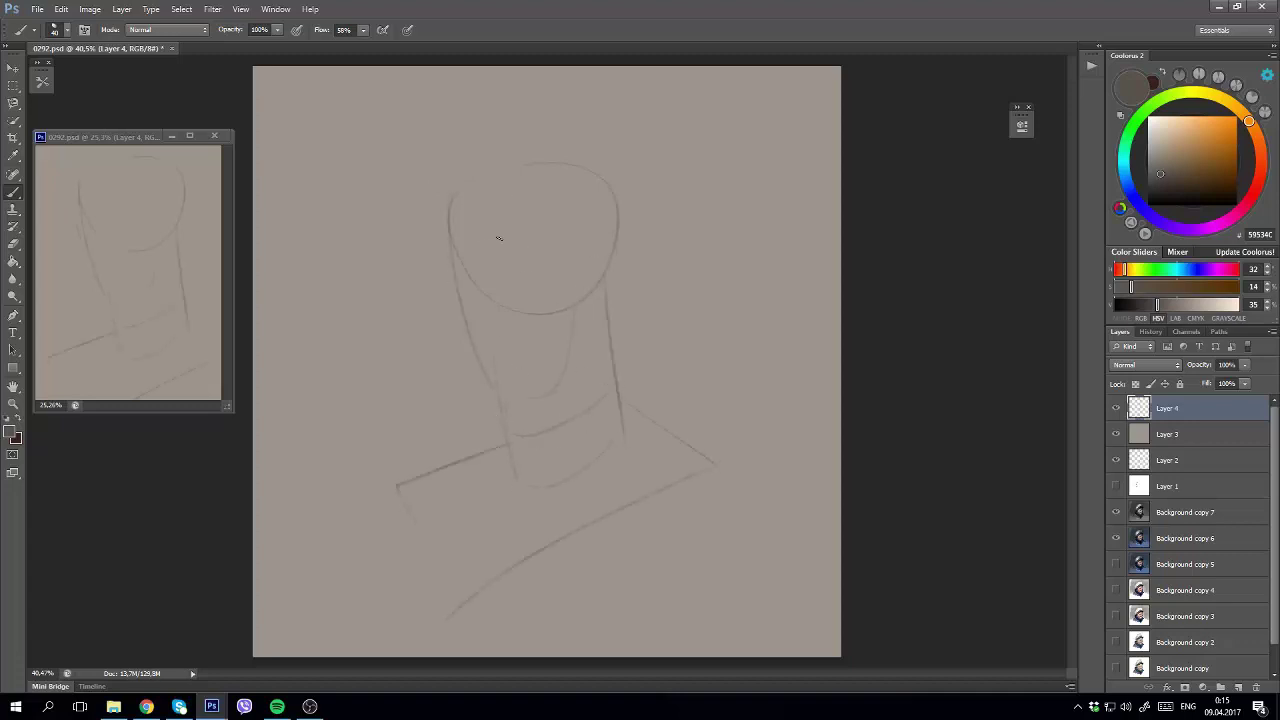
{"action": "left_click_drag", "start_coordinate": [571, 275], "coordinate": [604, 242]}
{"action": "left_click_drag", "start_coordinate": [582, 305], "coordinate": [556, 390]}
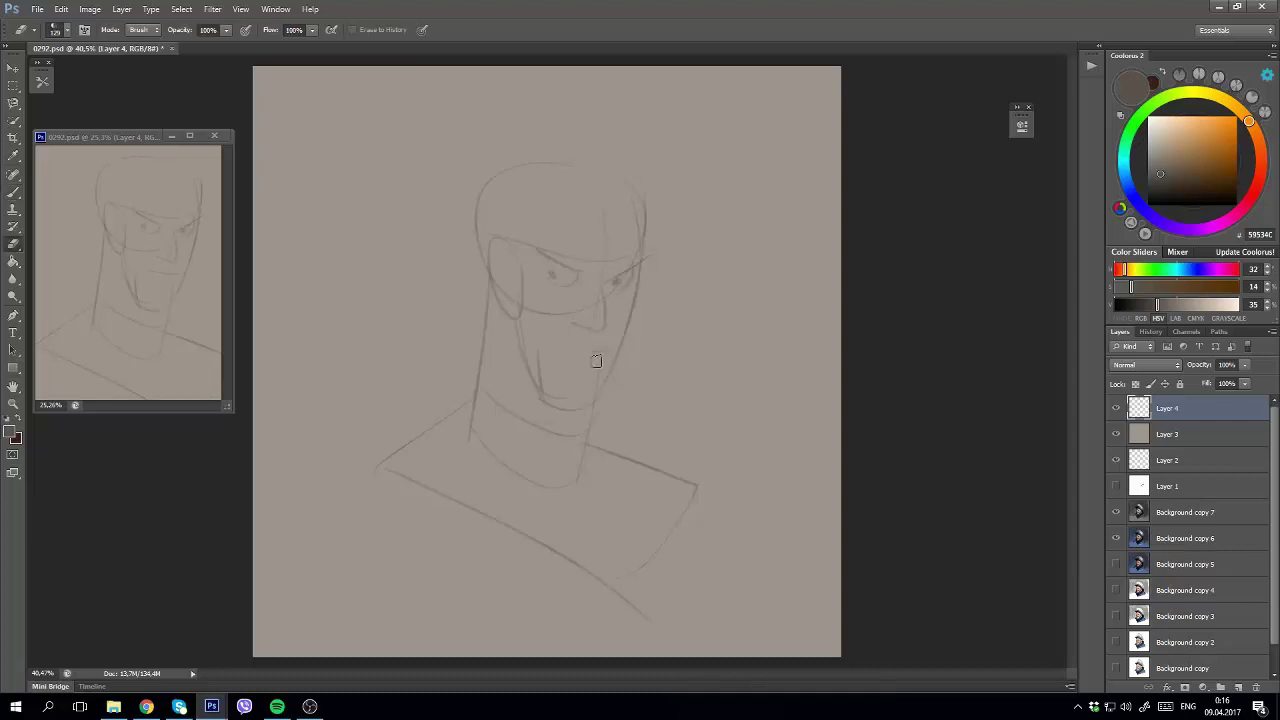
{"action": "left_click_drag", "start_coordinate": [570, 344], "coordinate": [590, 352]}
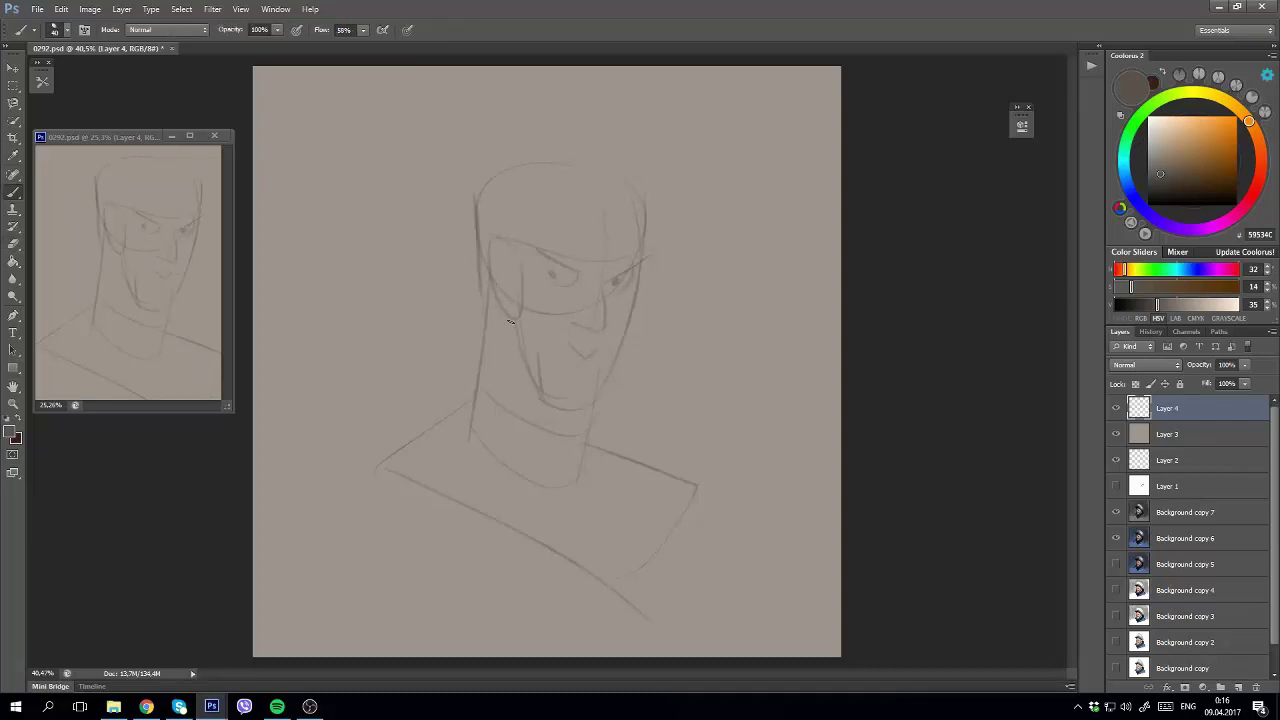
Erase the collar lines with a soft eraser preset.
{"action": "key", "text": "e"}
{"action": "right_click", "coordinate": [597, 287]}
{"action": "double_click", "coordinate": [801, 515]}
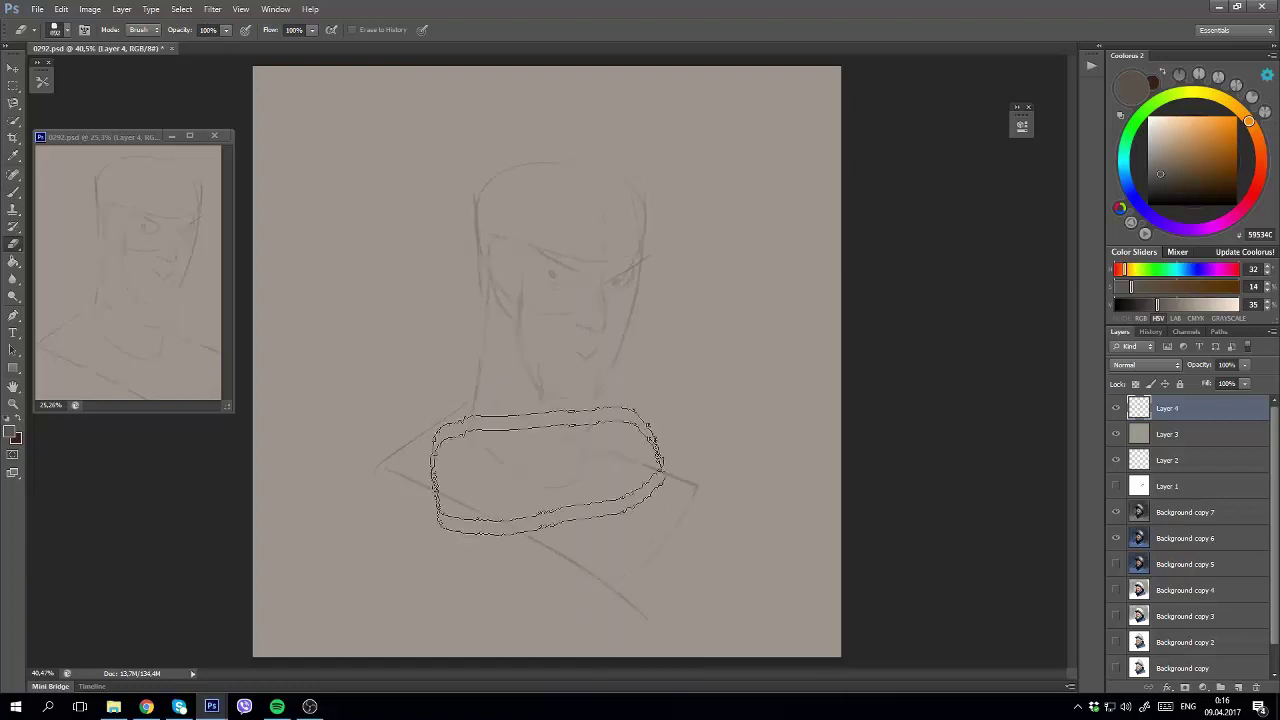
{"action": "left_click_drag", "start_coordinate": [543, 470], "coordinate": [620, 450]}
Darken the head outline, left ear, jaw, nose and brow strokes, undoing the last chin stroke.
{"action": "key", "text": "b"}
{"action": "left_click_drag", "start_coordinate": [517, 170], "coordinate": [480, 225]}
{"action": "left_click_drag", "start_coordinate": [482, 250], "coordinate": [498, 308]}
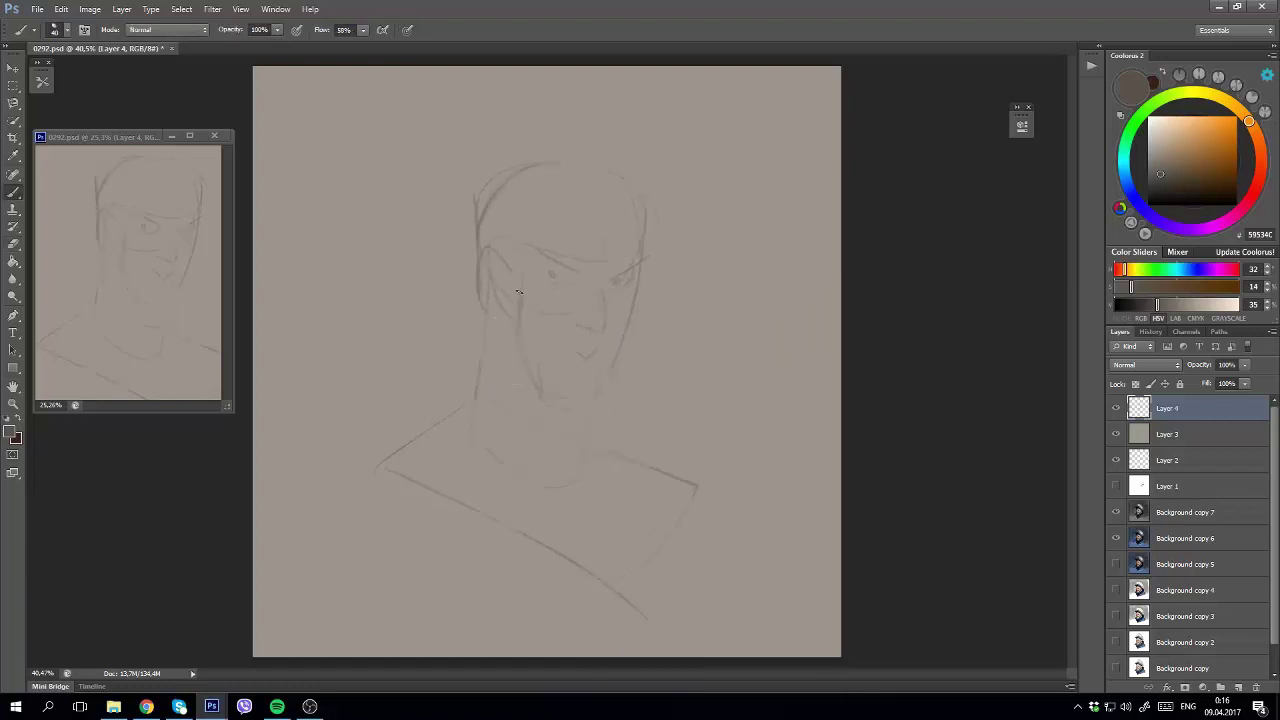
{"action": "left_click_drag", "start_coordinate": [513, 355], "coordinate": [551, 419]}
{"action": "left_click_drag", "start_coordinate": [631, 321], "coordinate": [601, 410]}
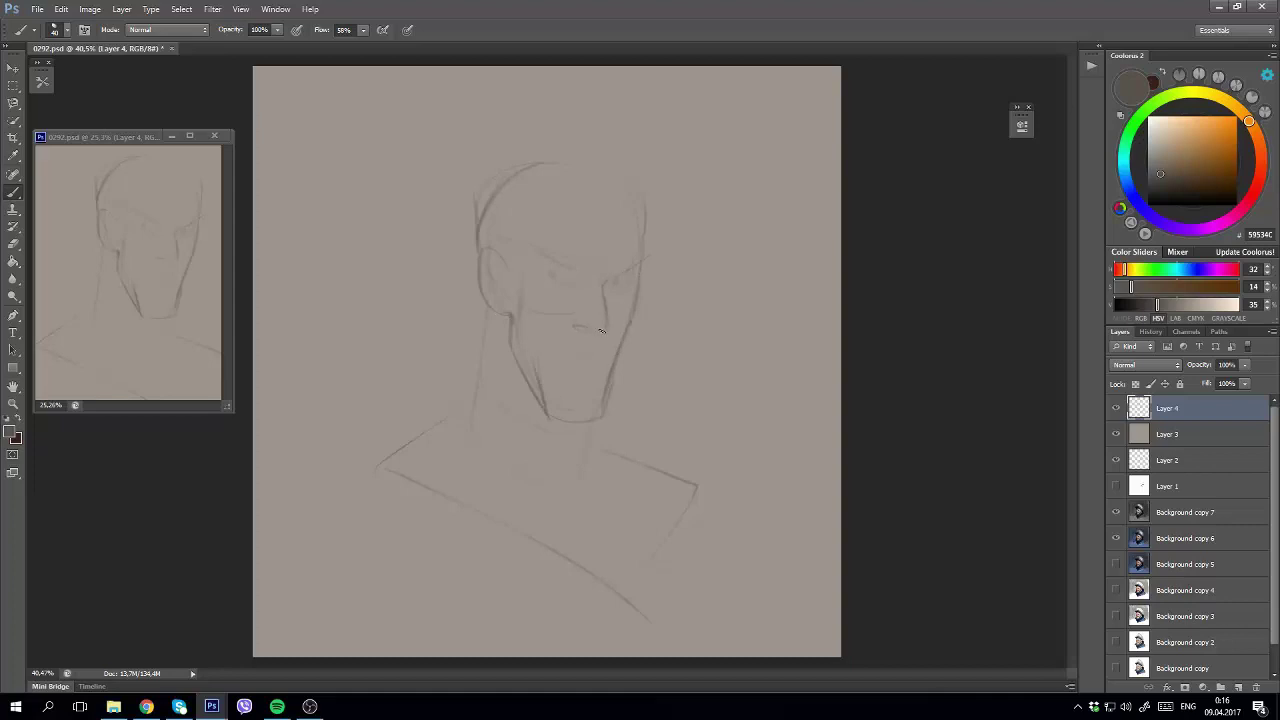
{"action": "mouse_move", "coordinate": [526, 240]}
{"action": "left_mouse_down"}
{"action": "mouse_move", "coordinate": [560, 255]}
{"action": "mouse_move", "coordinate": [540, 262]}
{"action": "mouse_move", "coordinate": [592, 262]}
{"action": "left_mouse_up"}
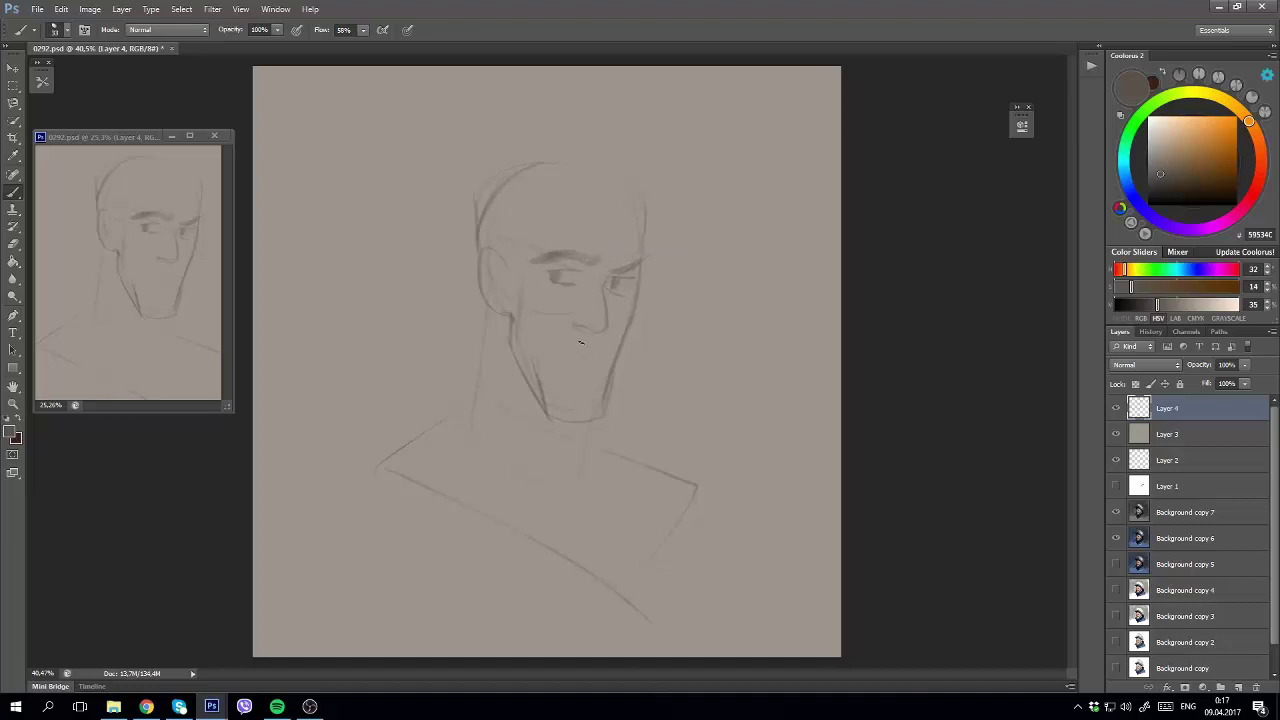
{"action": "key", "text": "ctrl+z"}
Flip the canvas horizontally and sketch swept hair, round glasses, neck and collar lines.
{"action": "key", "text": "ctrl+shift+h"}
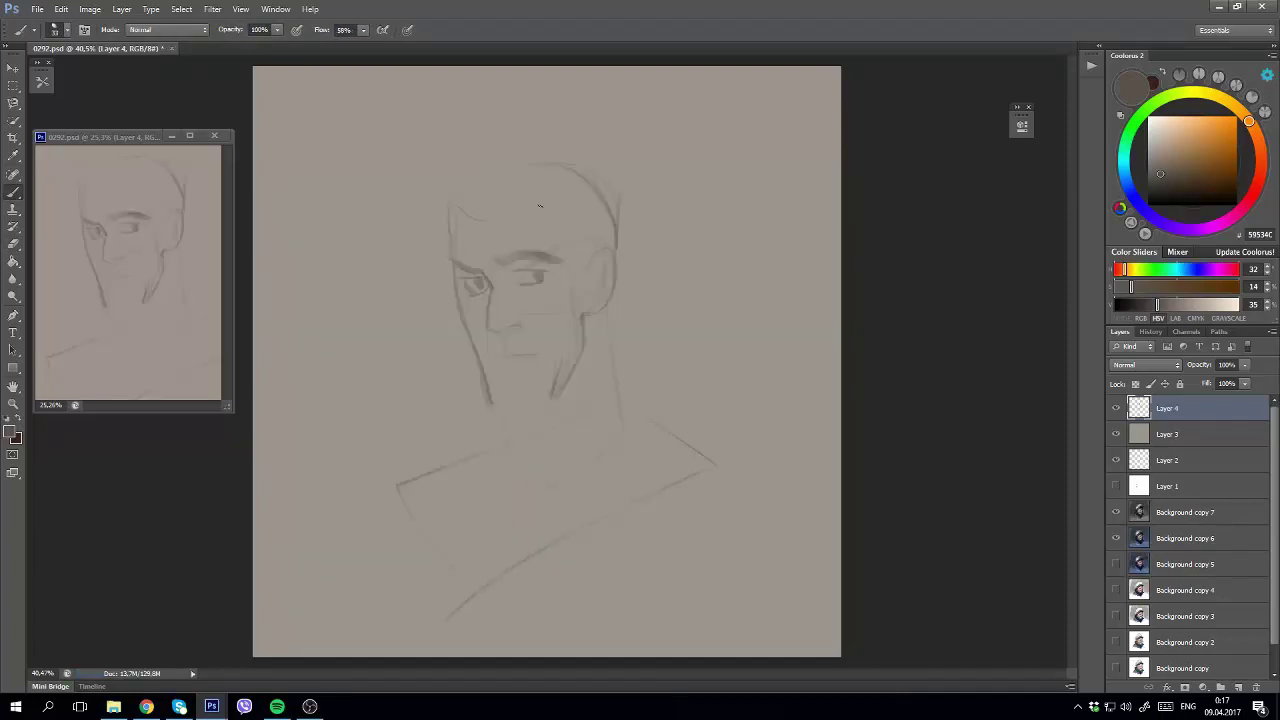
{"action": "left_click_drag", "start_coordinate": [466, 205], "coordinate": [403, 318]}
{"action": "left_click_drag", "start_coordinate": [470, 279], "coordinate": [509, 295]}
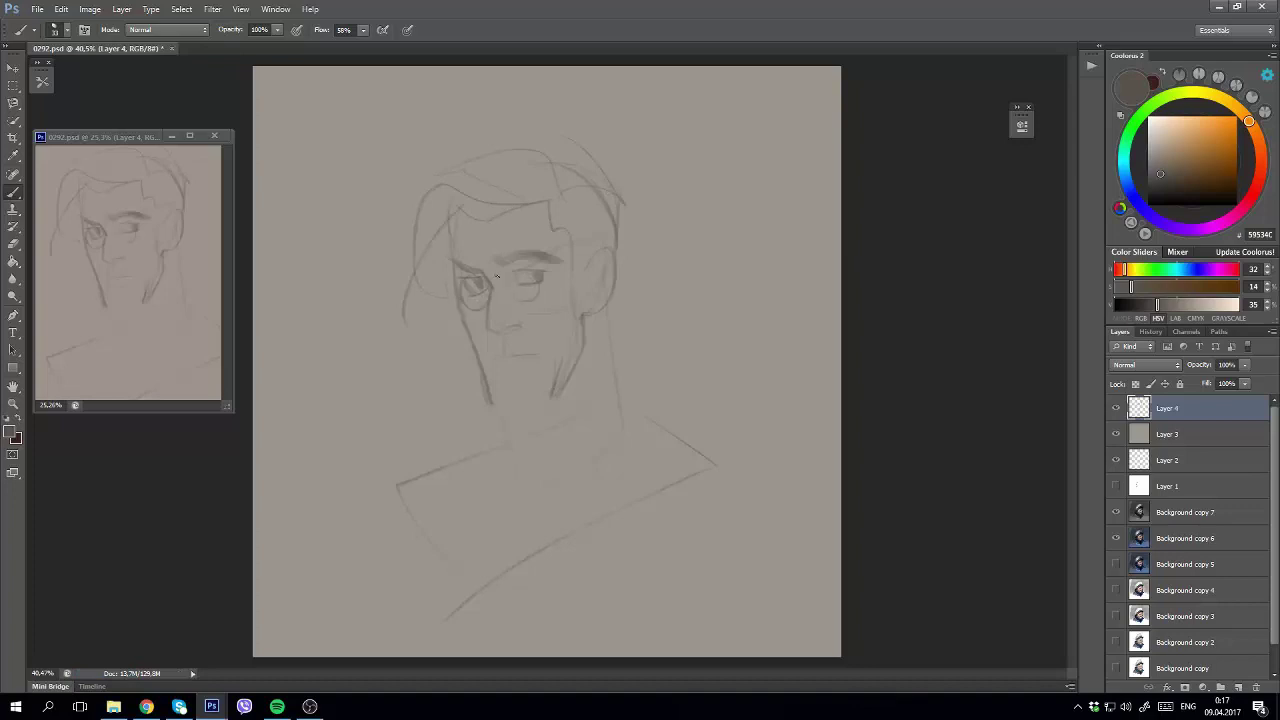
{"action": "mouse_move", "coordinate": [560, 380]}
{"action": "left_mouse_down"}
{"action": "mouse_move", "coordinate": [512, 425]}
{"action": "mouse_move", "coordinate": [510, 495]}
{"action": "left_mouse_up"}
{"action": "left_click_drag", "start_coordinate": [530, 434], "coordinate": [565, 494]}
{"action": "key", "text": "e"}
{"action": "right_click", "coordinate": [568, 278]}
Erase the glasses and parts of the collar with an eraser preset.
{"action": "scroll", "coordinate": [791, 457], "scroll_direction": "down", "scroll_amount": 2}
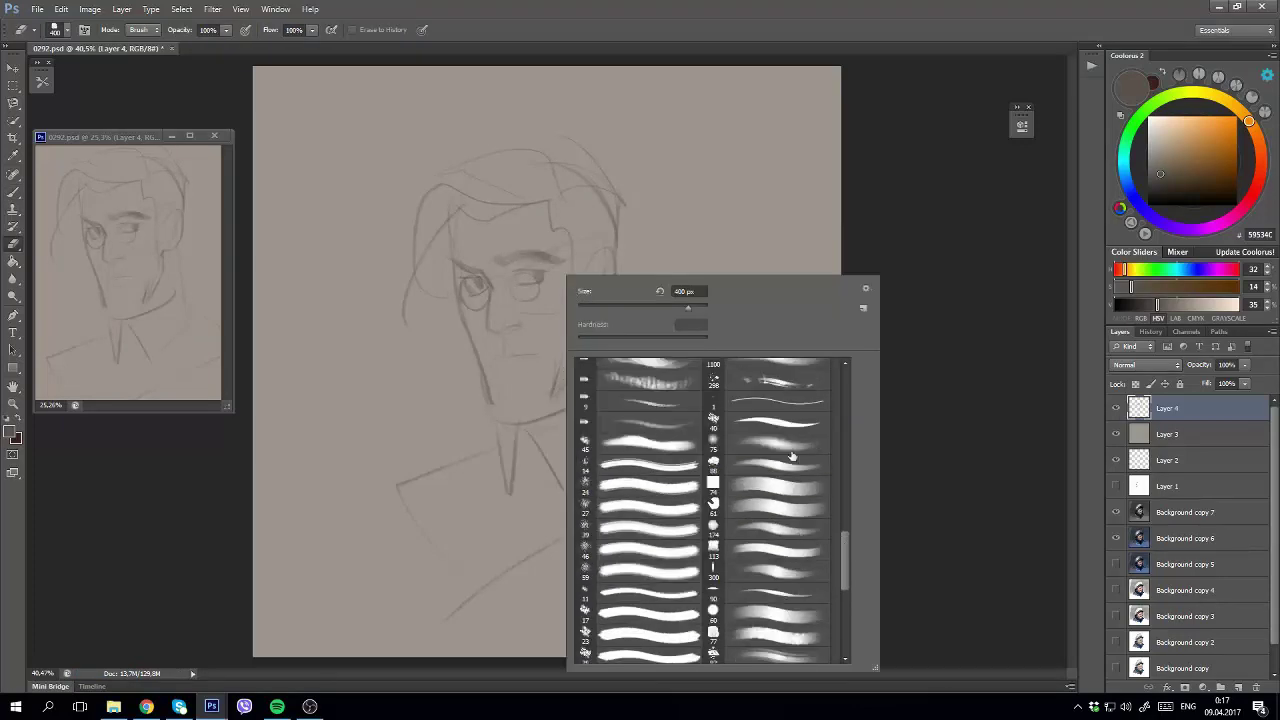
{"action": "double_click", "coordinate": [791, 457]}
{"action": "left_click_drag", "start_coordinate": [475, 290], "coordinate": [543, 428]}
In a darker brown, redraw the nose line, right eye outline and nose-mouth side.
{"action": "key", "text": "b"}
{"action": "left_click", "coordinate": [1163, 187]}
{"action": "mouse_move", "coordinate": [460, 208]}
{"action": "left_mouse_down"}
{"action": "mouse_move", "coordinate": [484, 222]}
{"action": "mouse_move", "coordinate": [478, 271]}
{"action": "left_mouse_up"}
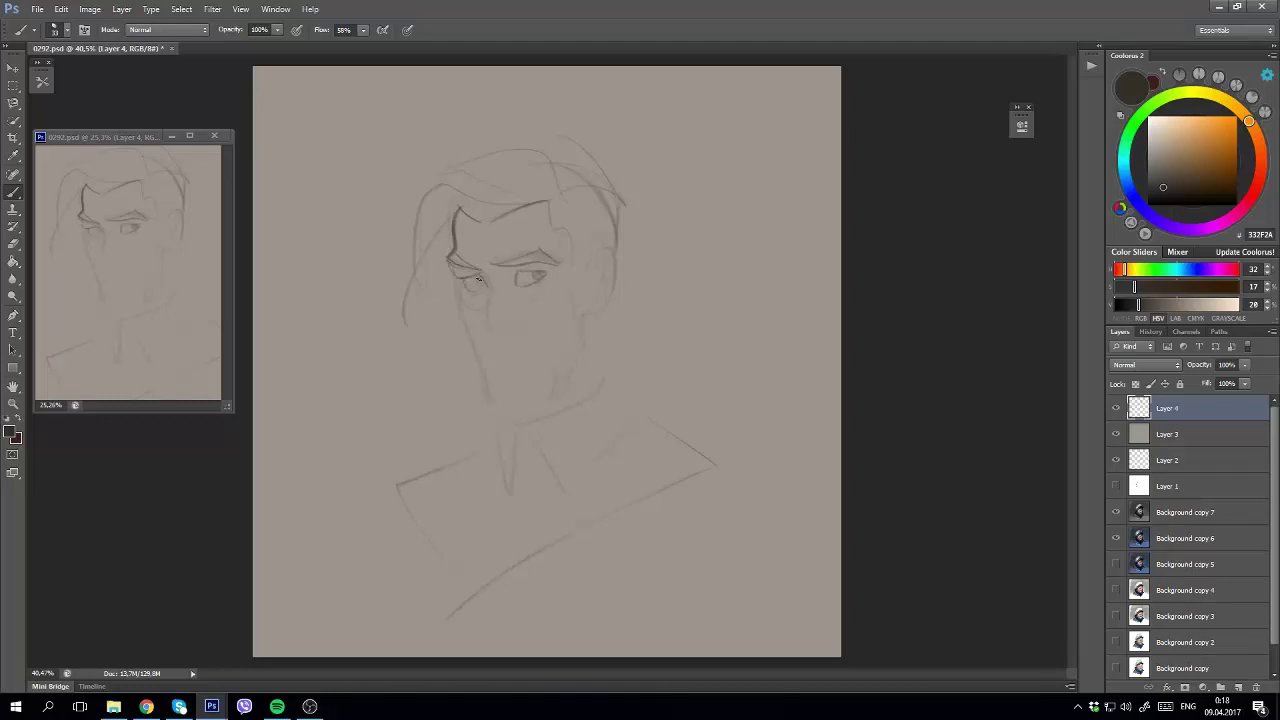
{"action": "left_click_drag", "start_coordinate": [481, 270], "coordinate": [490, 387]}
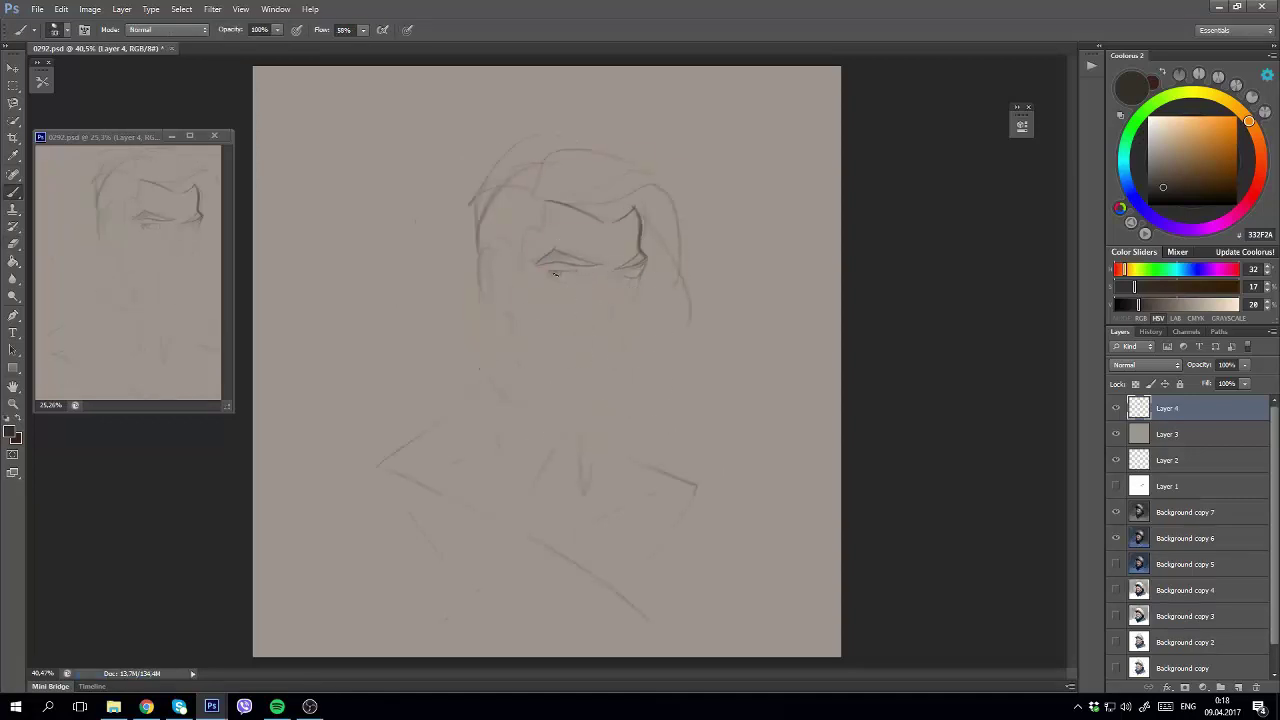
{"action": "mouse_move", "coordinate": [641, 258]}
{"action": "left_mouse_down"}
{"action": "mouse_move", "coordinate": [646, 272]}
{"action": "mouse_move", "coordinate": [589, 248]}
{"action": "mouse_move", "coordinate": [613, 328]}
{"action": "left_mouse_up"}
{"action": "left_click_drag", "start_coordinate": [596, 326], "coordinate": [572, 322]}
Draw lids and irises on both eyes and darken the right cheek and jawline.
{"action": "mouse_move", "coordinate": [560, 275]}
{"action": "left_mouse_down"}
{"action": "mouse_move", "coordinate": [535, 267]}
{"action": "mouse_move", "coordinate": [592, 262]}
{"action": "mouse_move", "coordinate": [634, 280]}
{"action": "mouse_move", "coordinate": [642, 266]}
{"action": "left_mouse_up"}
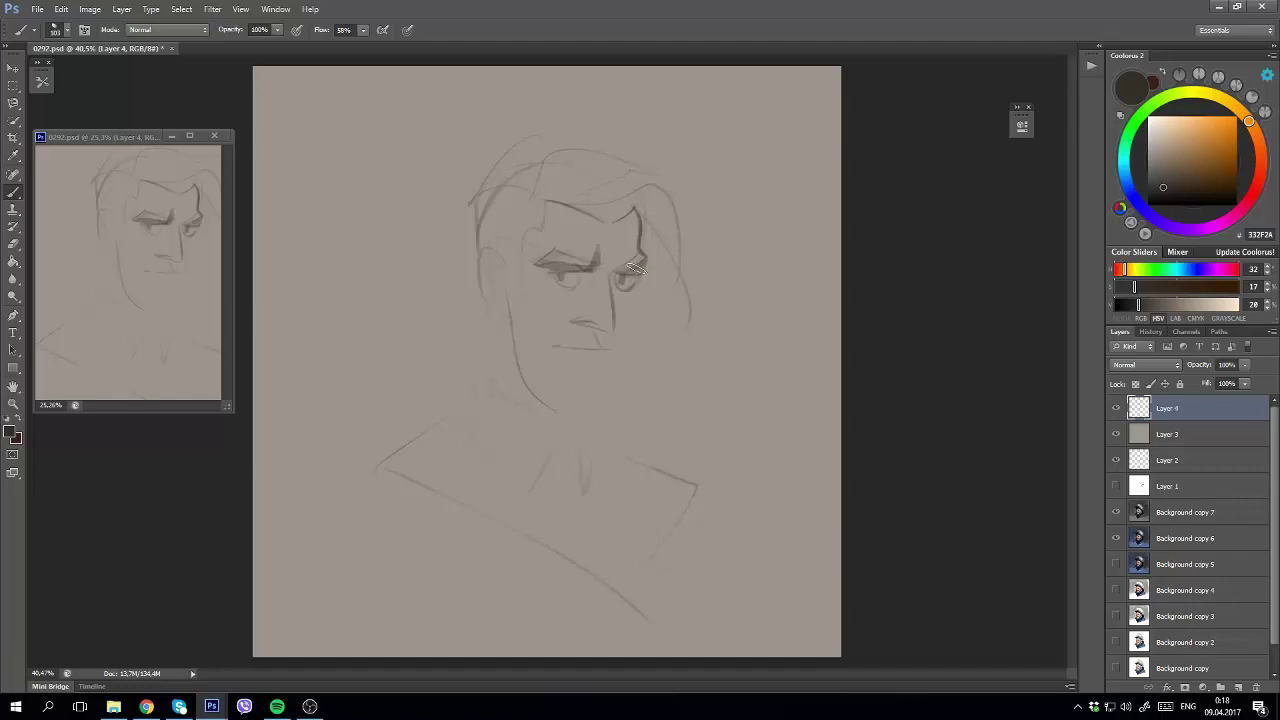
{"action": "right_click", "coordinate": [620, 282]}
{"action": "key", "text": "Escape"}
{"action": "left_click_drag", "start_coordinate": [640, 282], "coordinate": [605, 388]}
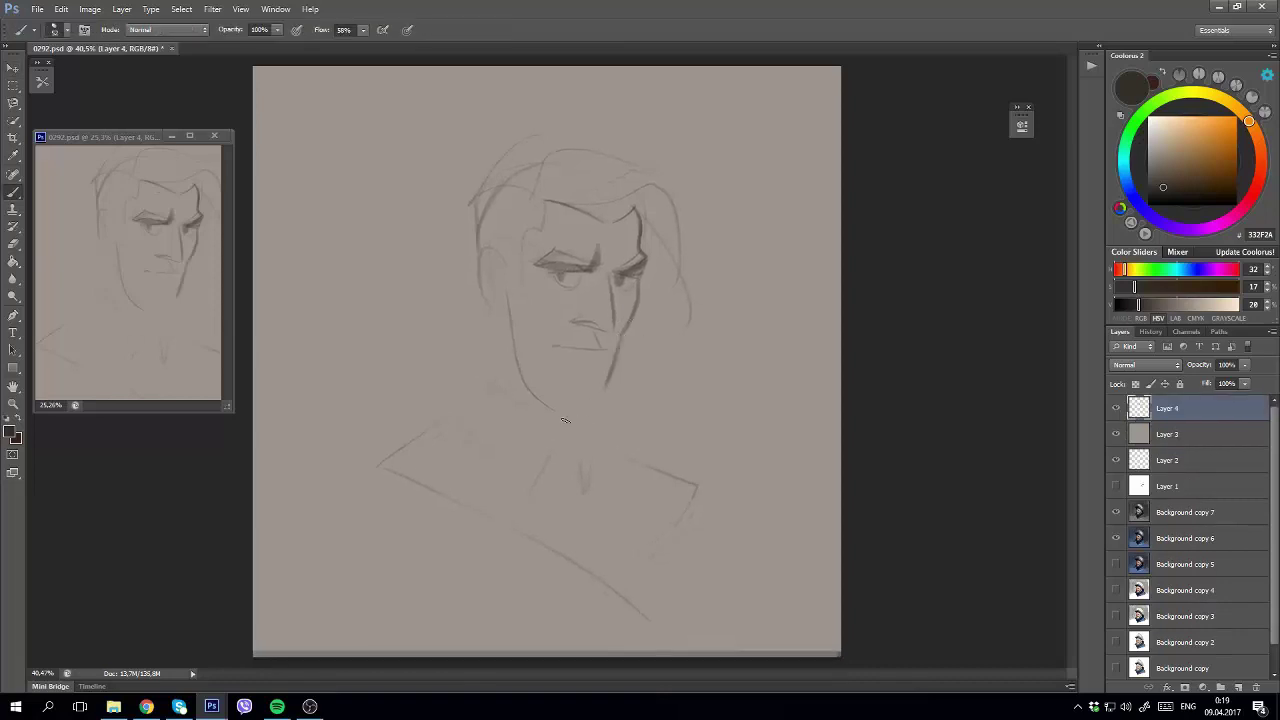
Darken the left ear, head edge, hairline, right hair outline and eyebrow.
{"action": "mouse_move", "coordinate": [490, 250]}
{"action": "left_mouse_down"}
{"action": "mouse_move", "coordinate": [508, 320]}
{"action": "mouse_move", "coordinate": [480, 398]}
{"action": "left_mouse_up"}
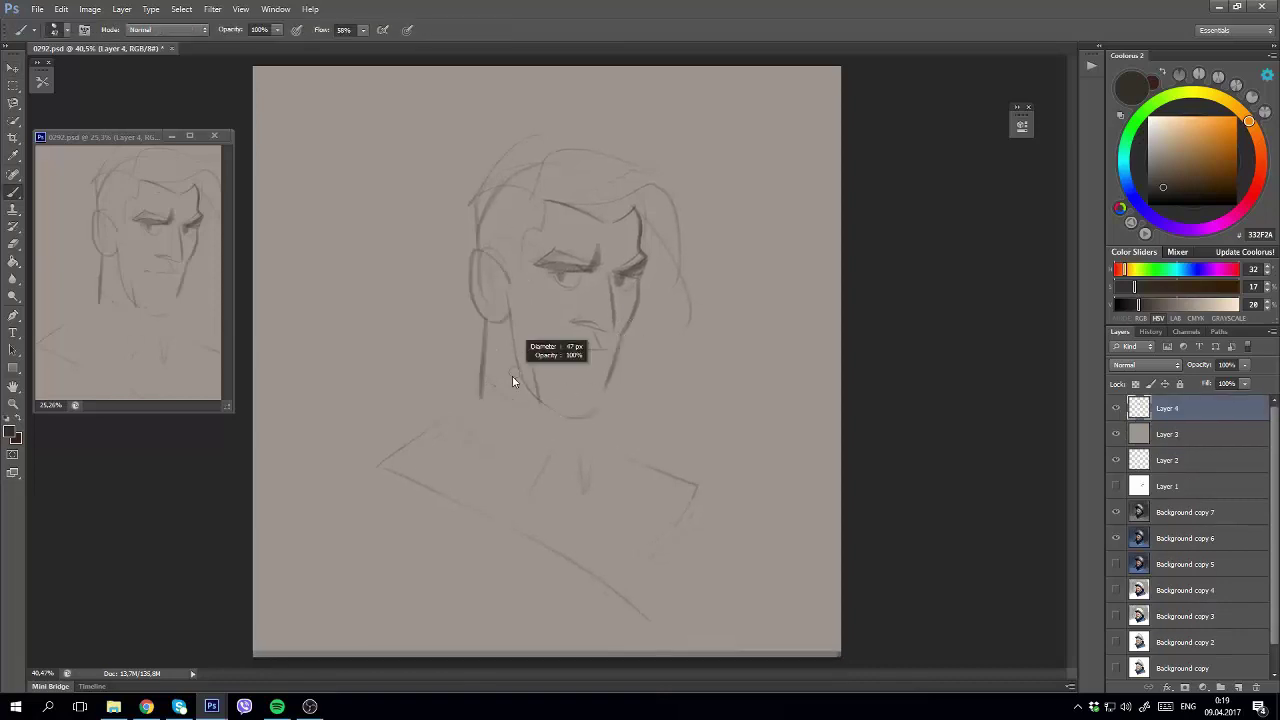
{"action": "mouse_move", "coordinate": [472, 200]}
{"action": "left_mouse_down"}
{"action": "mouse_move", "coordinate": [477, 256]}
{"action": "mouse_move", "coordinate": [636, 194]}
{"action": "mouse_move", "coordinate": [692, 288]}
{"action": "left_mouse_up"}
{"action": "left_click_drag", "start_coordinate": [537, 192], "coordinate": [655, 182]}
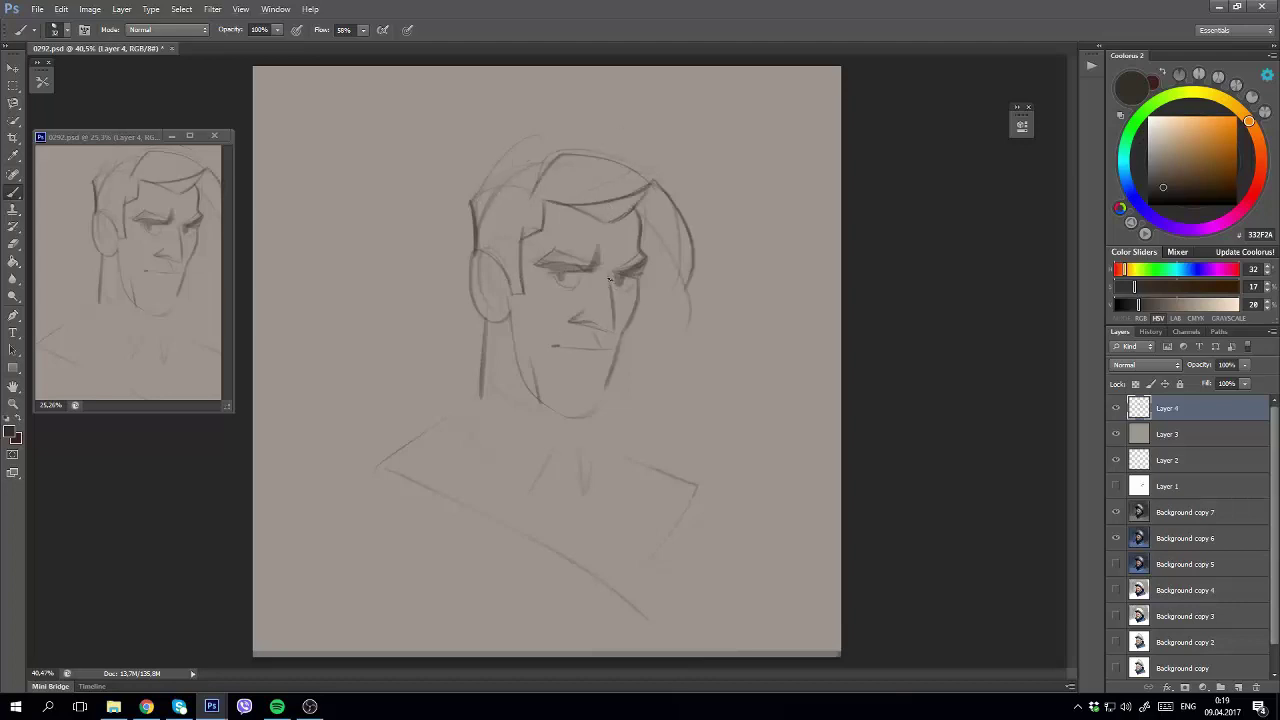
{"action": "mouse_move", "coordinate": [590, 262]}
{"action": "left_mouse_down"}
{"action": "mouse_move", "coordinate": [538, 266]}
{"action": "mouse_move", "coordinate": [592, 264]}
{"action": "left_mouse_up"}
{"action": "key", "text": "e"}
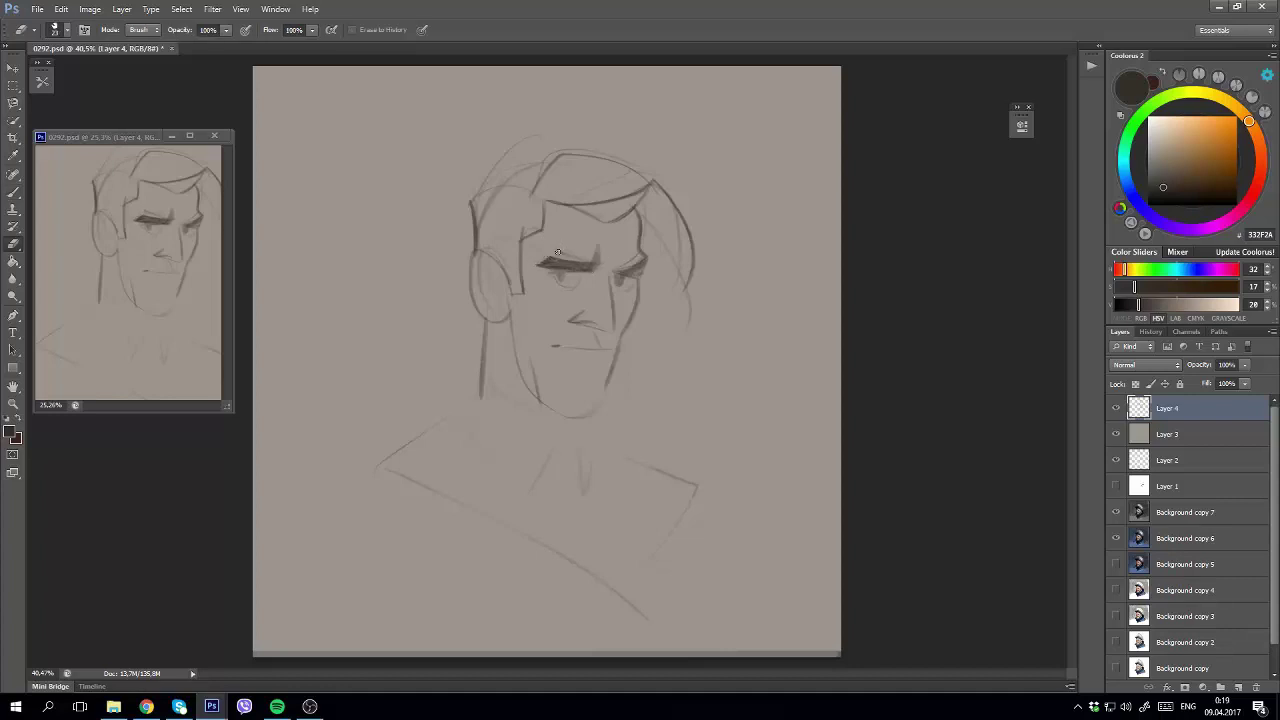
{"action": "key", "text": "b"}
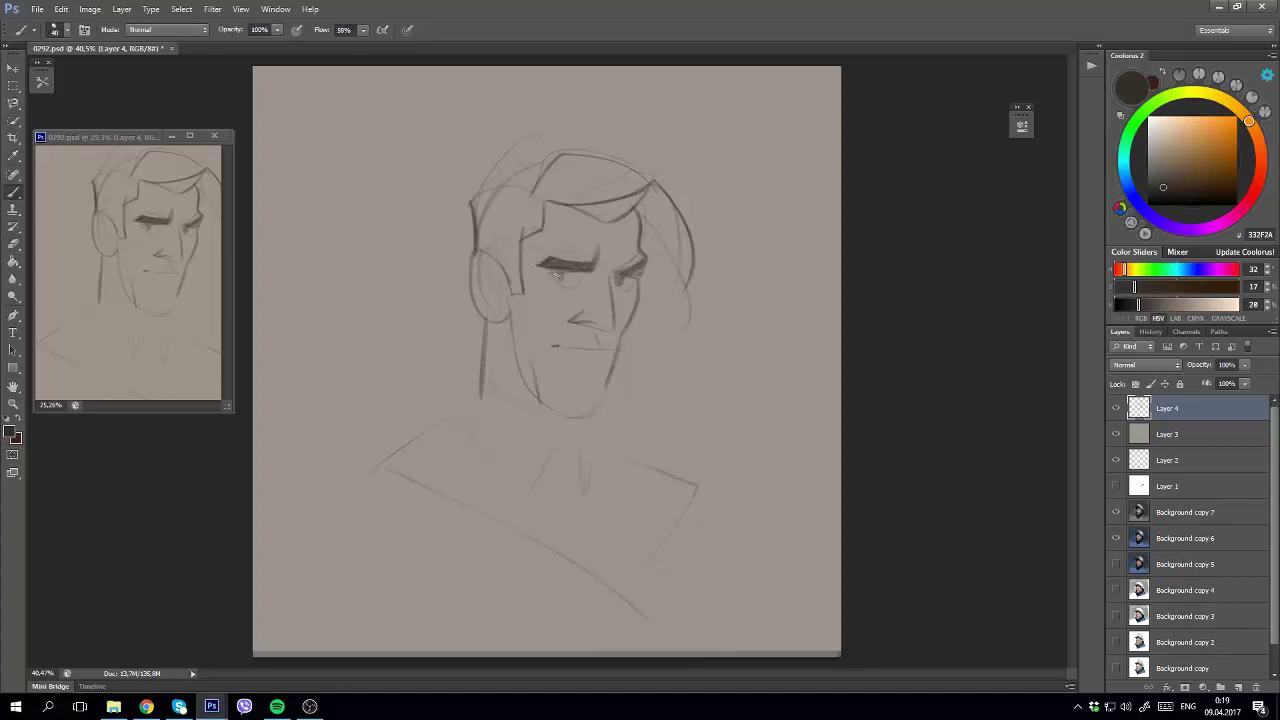
Flip the canvas and add a cheek line, two neck lines and a diagonal jawline.
{"action": "key", "text": "h"}
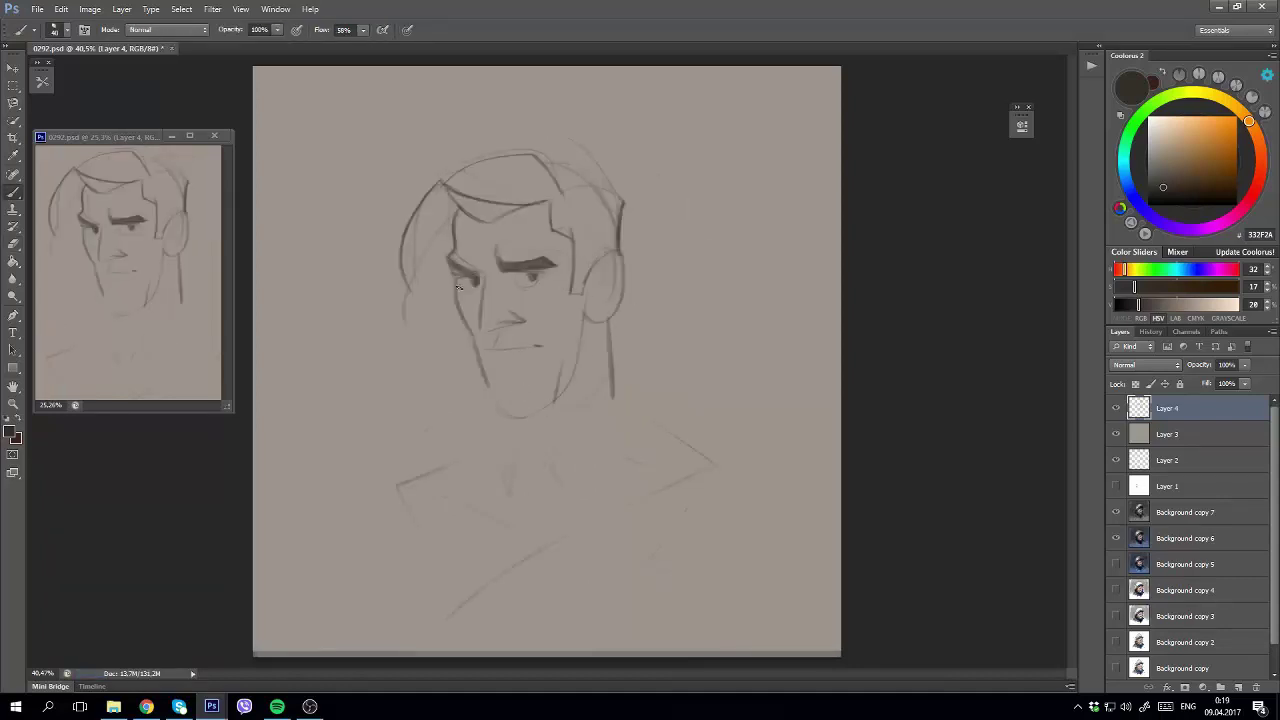
{"action": "left_click_drag", "start_coordinate": [537, 308], "coordinate": [562, 322]}
{"action": "key", "text": "e"}
{"action": "key", "text": "b"}
{"action": "left_click_drag", "start_coordinate": [498, 410], "coordinate": [504, 458]}
{"action": "key", "text": "ctrl+z"}
{"action": "left_click_drag", "start_coordinate": [499, 414], "coordinate": [503, 480]}
{"action": "mouse_move", "coordinate": [513, 492]}
{"action": "left_mouse_down"}
{"action": "mouse_move", "coordinate": [520, 418]}
{"action": "mouse_move", "coordinate": [558, 484]}
{"action": "left_mouse_up"}
{"action": "left_click_drag", "start_coordinate": [540, 414], "coordinate": [614, 392]}
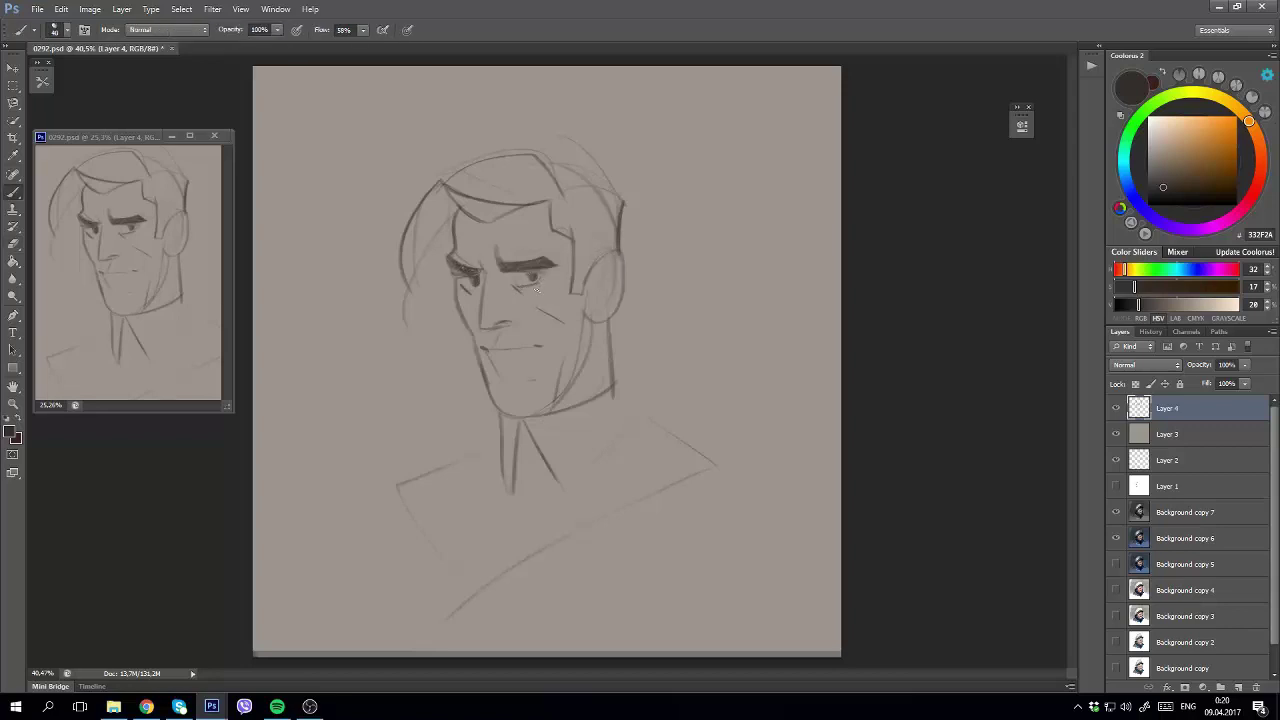
Outline the right ear and redraw the hair strokes across the top of the head.
{"action": "left_click_drag", "start_coordinate": [590, 303], "coordinate": [600, 310]}
{"action": "mouse_move", "coordinate": [588, 258]}
{"action": "left_mouse_down"}
{"action": "mouse_move", "coordinate": [612, 310]}
{"action": "mouse_move", "coordinate": [592, 266]}
{"action": "left_mouse_up"}
{"action": "key", "text": "ctrl+z"}
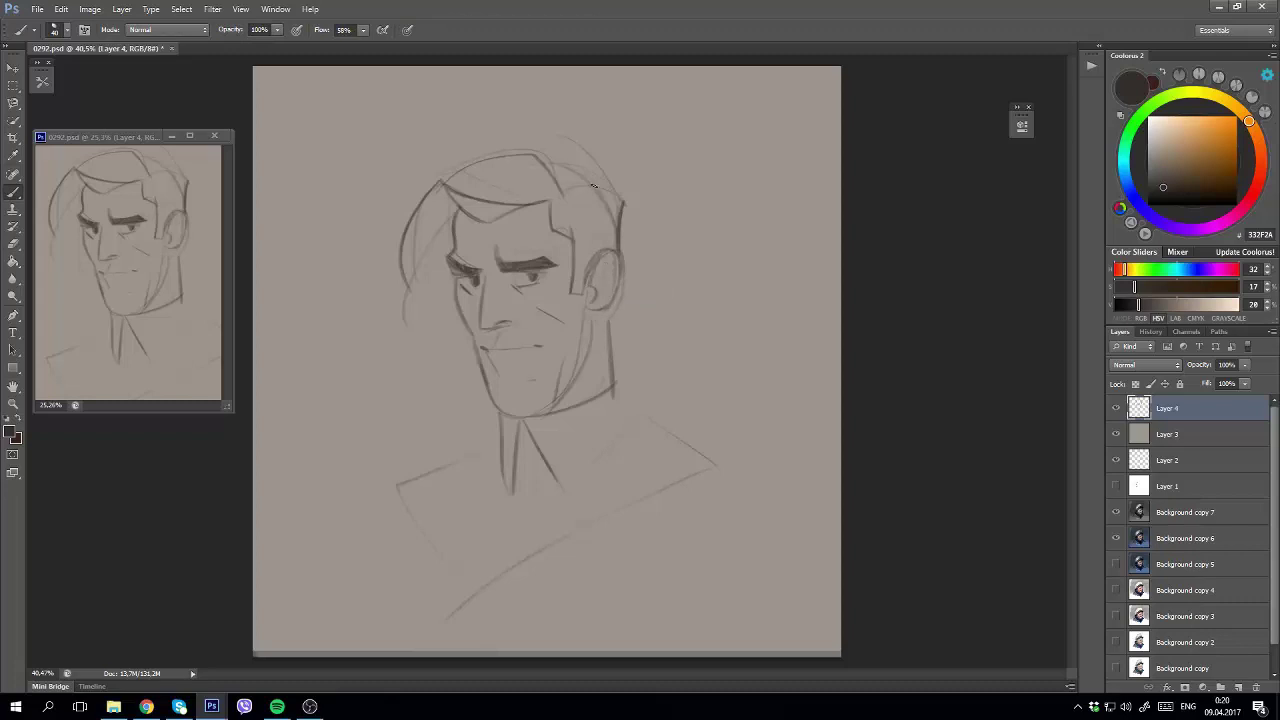
{"action": "mouse_move", "coordinate": [508, 152]}
{"action": "left_mouse_down"}
{"action": "mouse_move", "coordinate": [608, 190]}
{"action": "mouse_move", "coordinate": [608, 172]}
{"action": "left_mouse_up"}
{"action": "key", "text": "ctrl+z"}
{"action": "left_click_drag", "start_coordinate": [462, 152], "coordinate": [570, 150]}
{"action": "key", "text": "ctrl+z"}
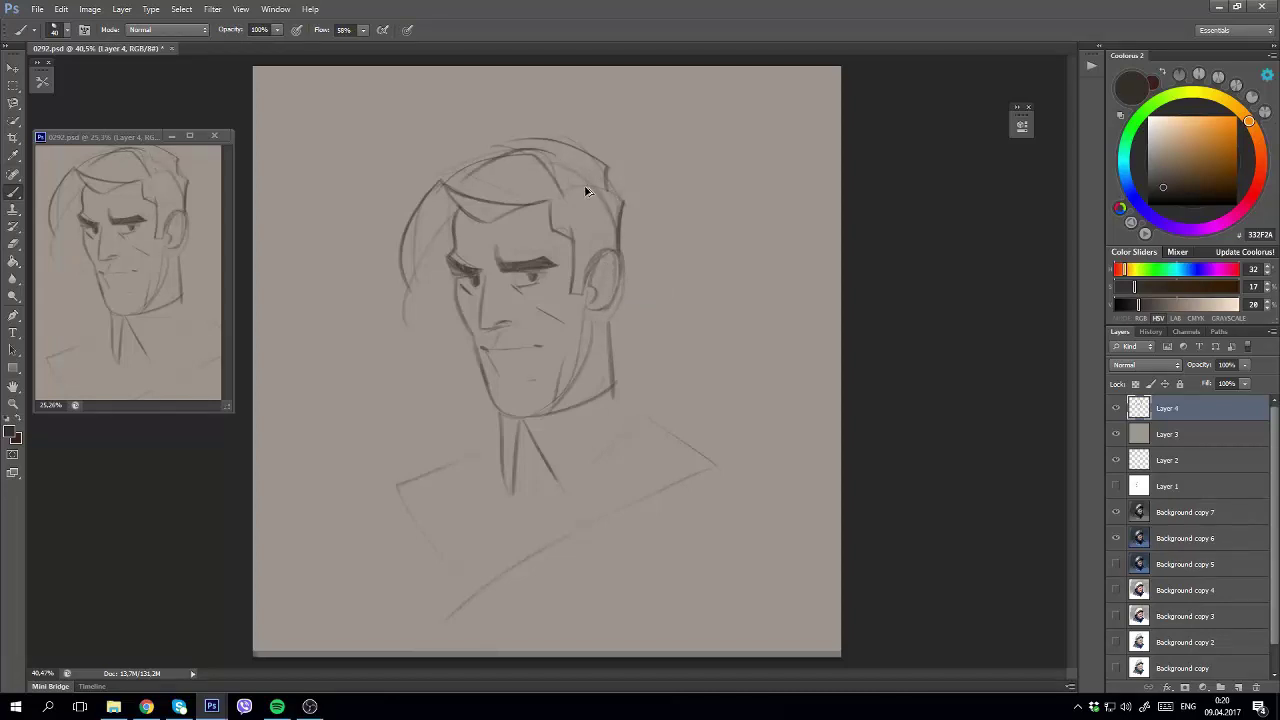
{"action": "key", "text": "ctrl+z"}
{"action": "left_click_drag", "start_coordinate": [486, 150], "coordinate": [606, 161]}
{"action": "key", "text": "v"}
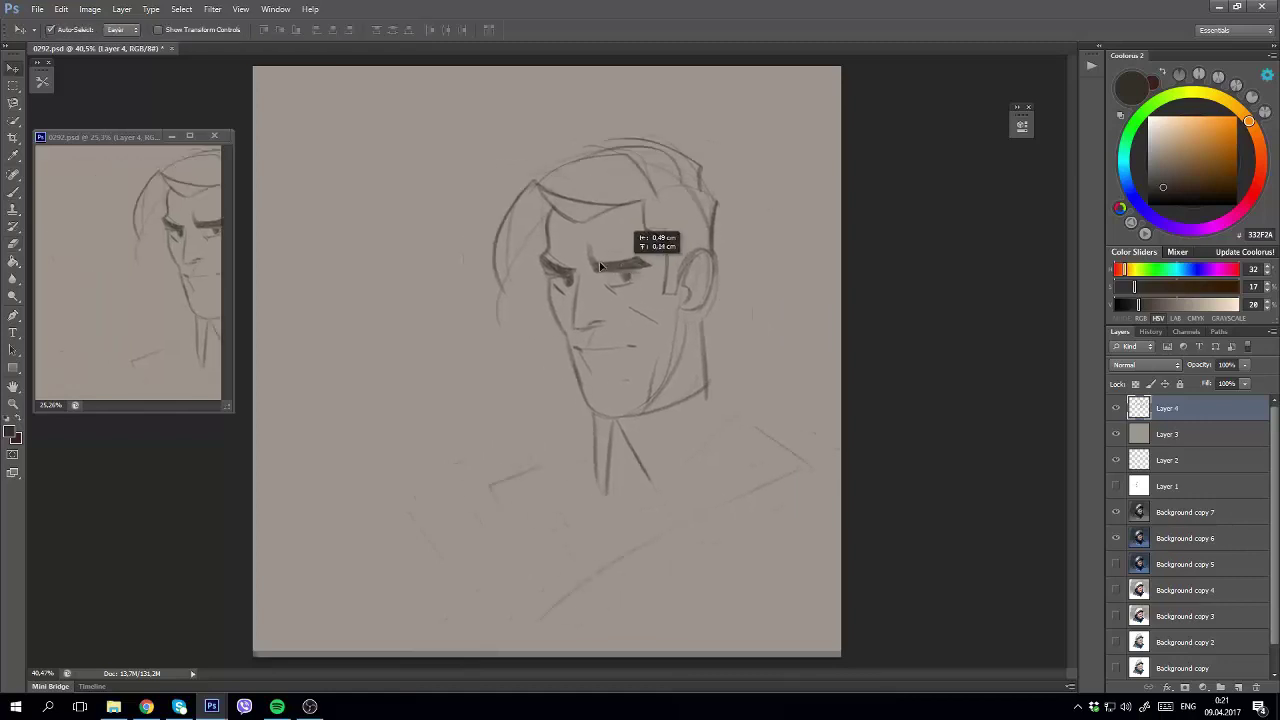
Place the duplicate face alongside and strengthen the jaw, neck and shoulder lines of both faces.
{"action": "mouse_move", "coordinate": [527, 278]}
{"action": "left_mouse_down"}
{"action": "mouse_move", "coordinate": [655, 262]}
{"action": "mouse_move", "coordinate": [596, 330]}
{"action": "left_mouse_up"}
{"action": "key", "text": "b"}
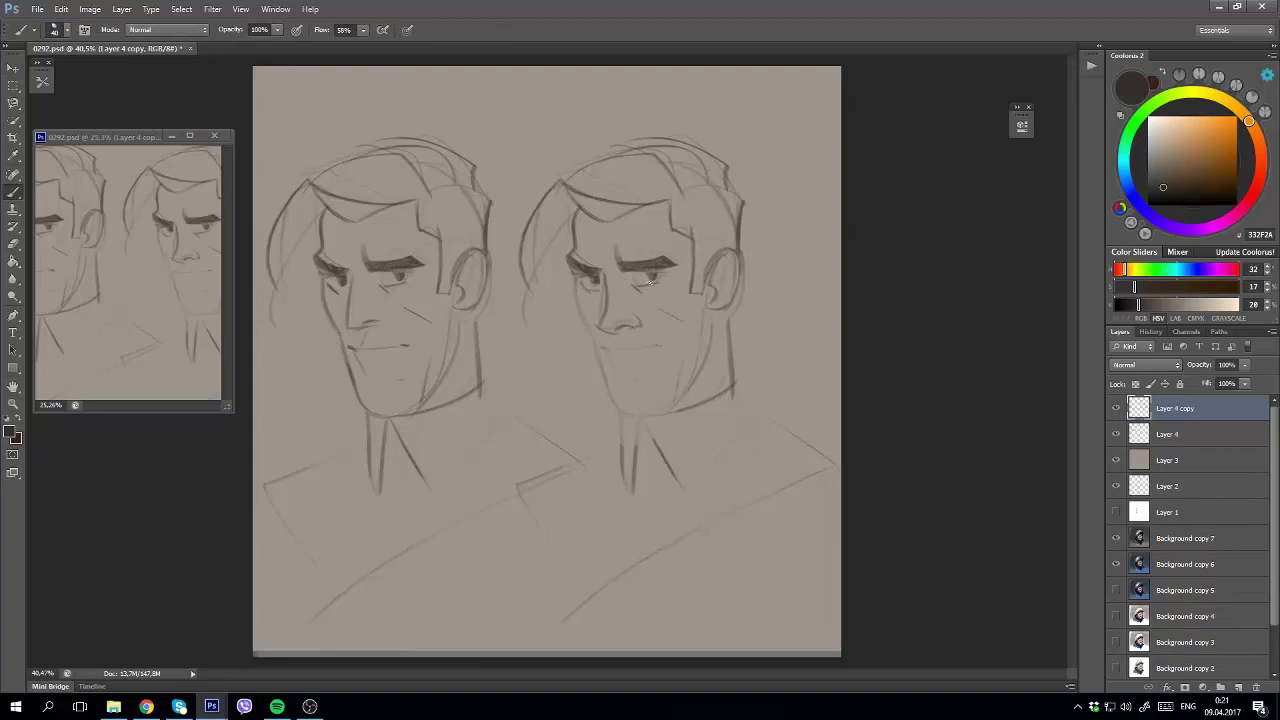
{"action": "left_click_drag", "start_coordinate": [586, 282], "coordinate": [610, 410]}
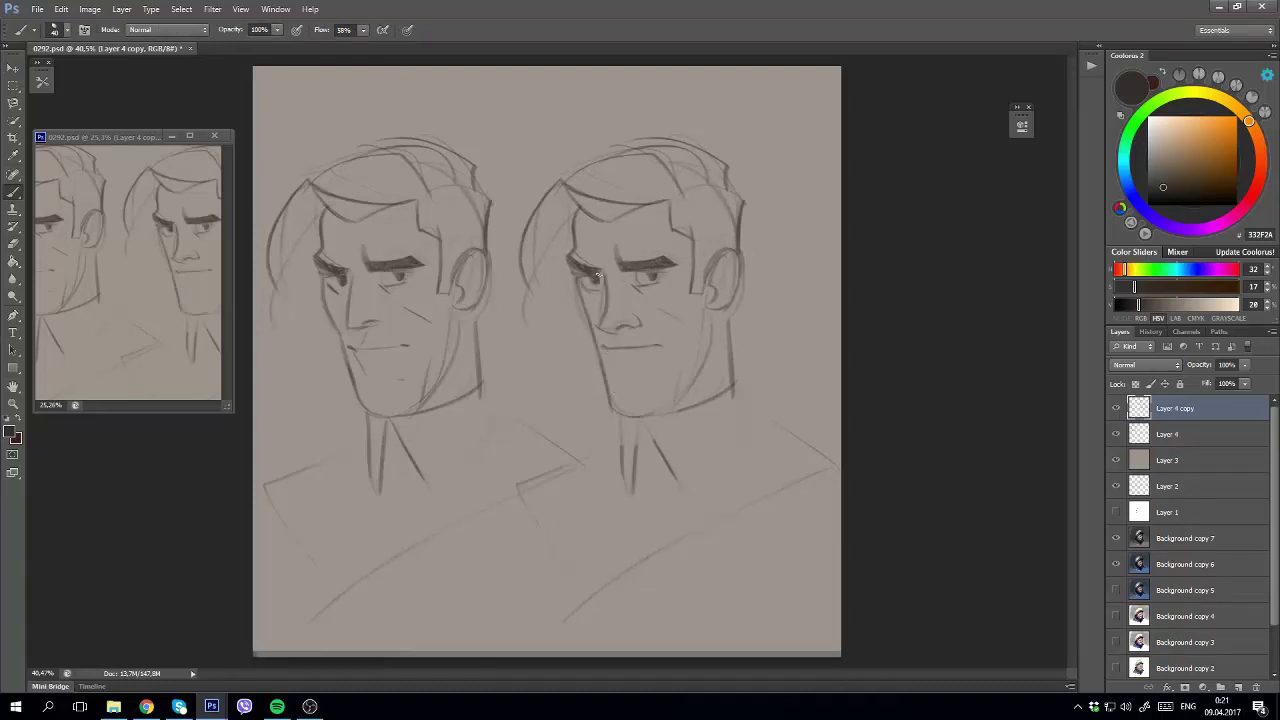
{"action": "key", "text": "h"}
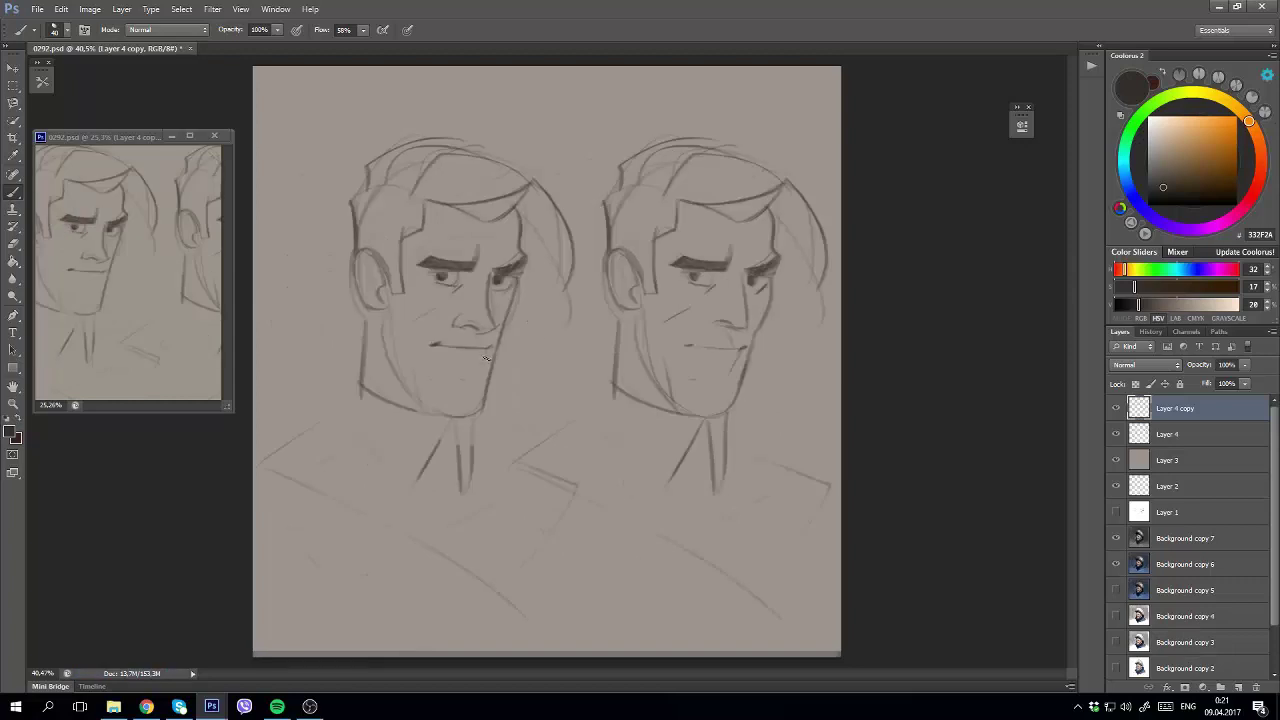
{"action": "left_click_drag", "start_coordinate": [487, 358], "coordinate": [479, 398]}
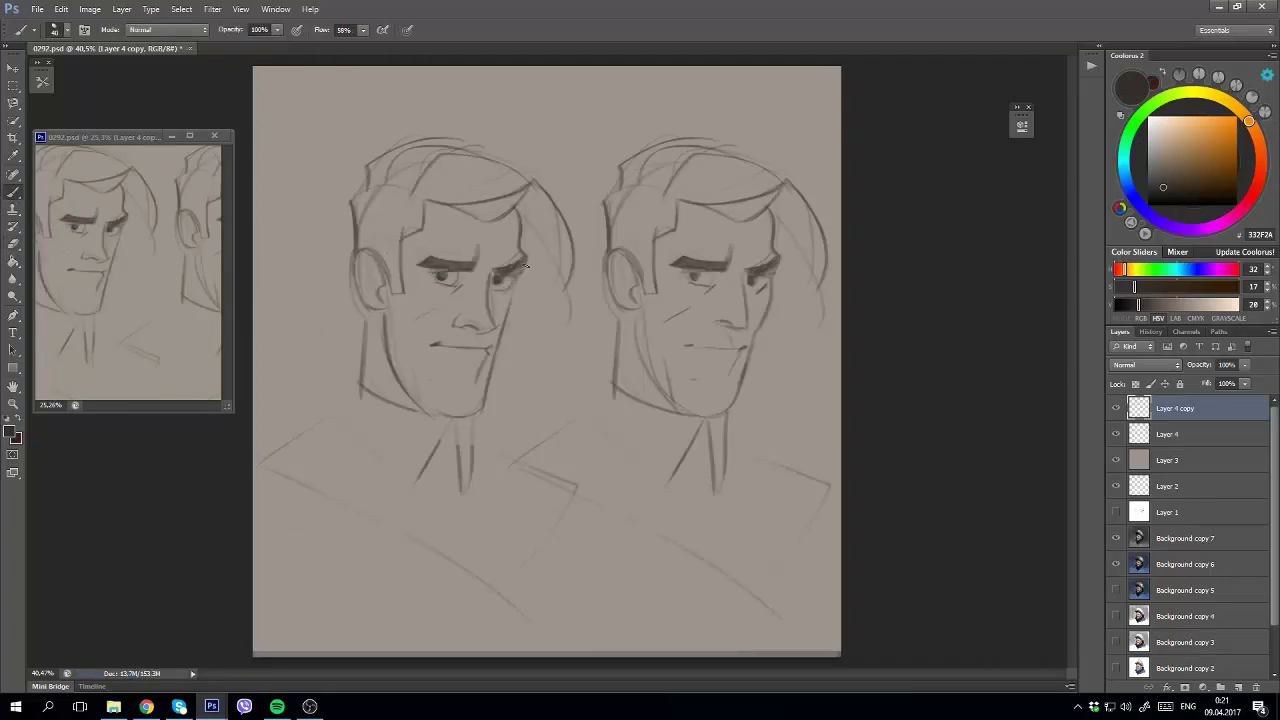
{"action": "scroll", "coordinate": [380, 387], "scroll_direction": "down", "scroll_amount": 1}
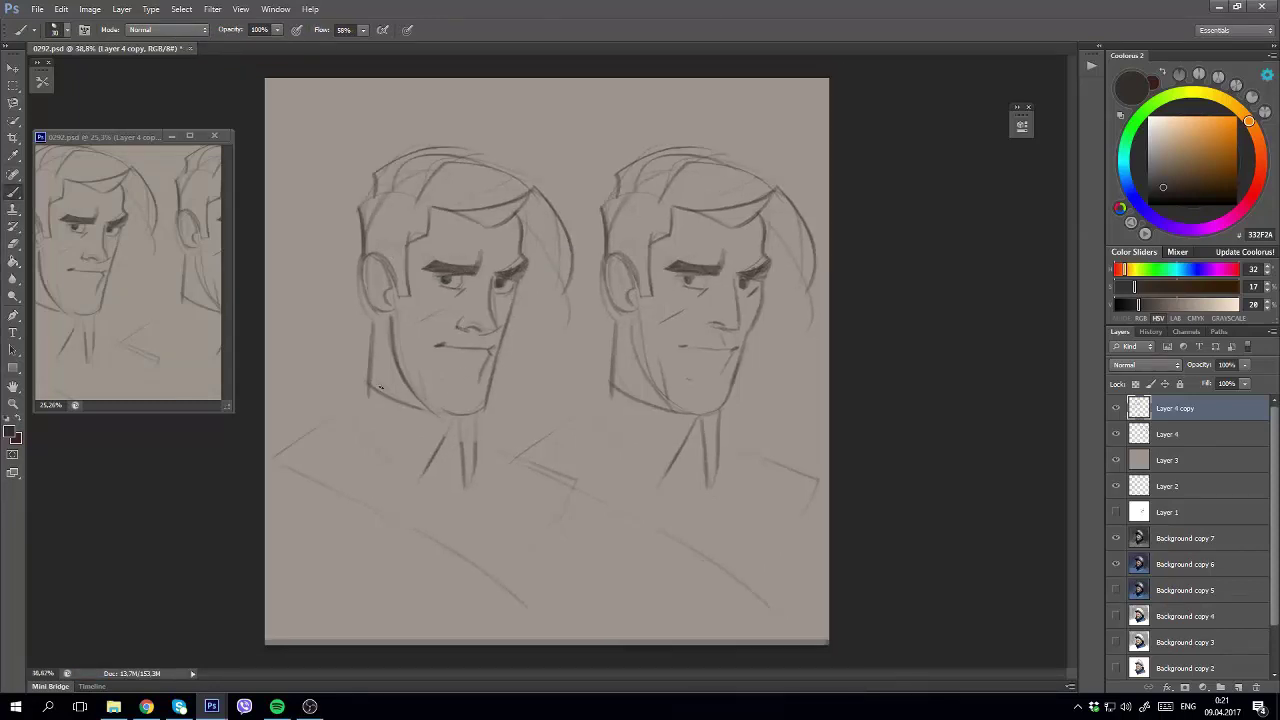
{"action": "mouse_move", "coordinate": [369, 353]}
{"action": "left_mouse_down"}
{"action": "mouse_move", "coordinate": [352, 432]}
{"action": "mouse_move", "coordinate": [412, 478]}
{"action": "left_mouse_up"}
{"action": "left_click_drag", "start_coordinate": [355, 412], "coordinate": [283, 466]}
{"action": "left_click_drag", "start_coordinate": [456, 418], "coordinate": [420, 478]}
{"action": "key", "text": "v"}
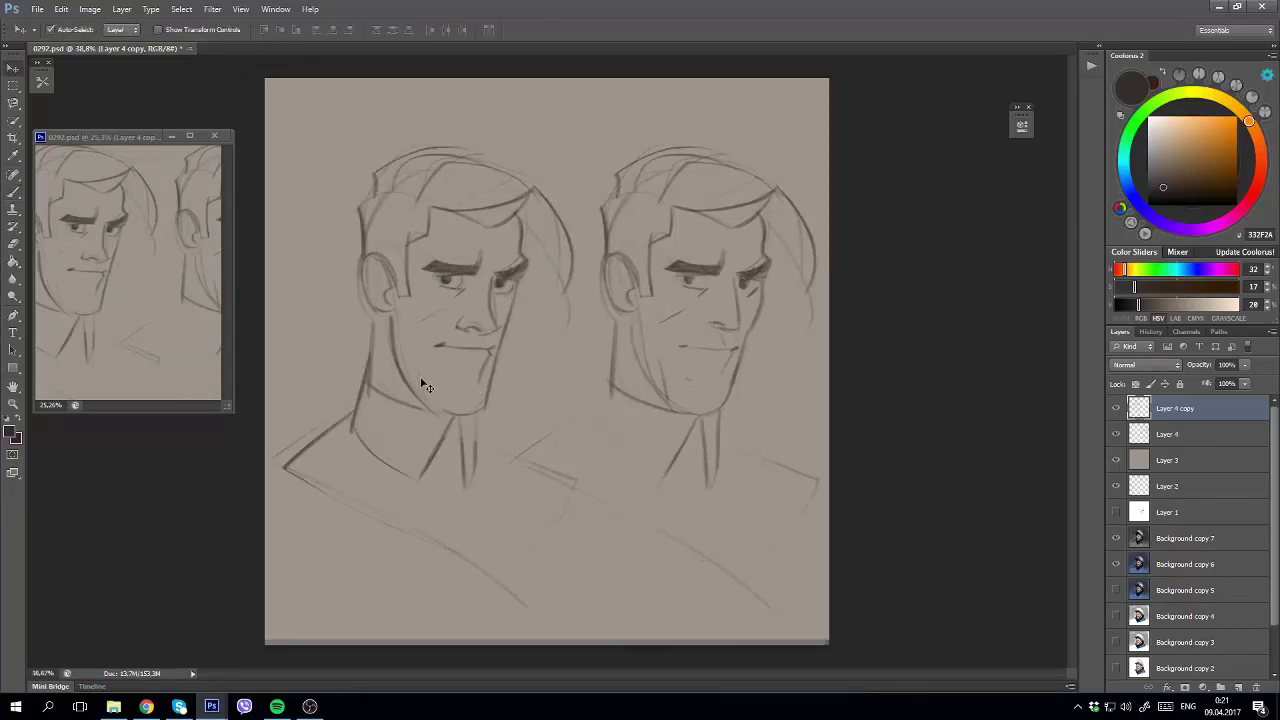
Save, hide Layer 4, and colorize the sketch blue (Hue 205, Saturation 82, Lightness 20).
{"action": "key", "text": "ctrl+s"}
{"action": "left_click", "coordinate": [1116, 434]}
{"action": "key", "text": "shift+Right"}
{"action": "key", "text": "shift+Right"}
{"action": "key", "text": "shift+Right"}
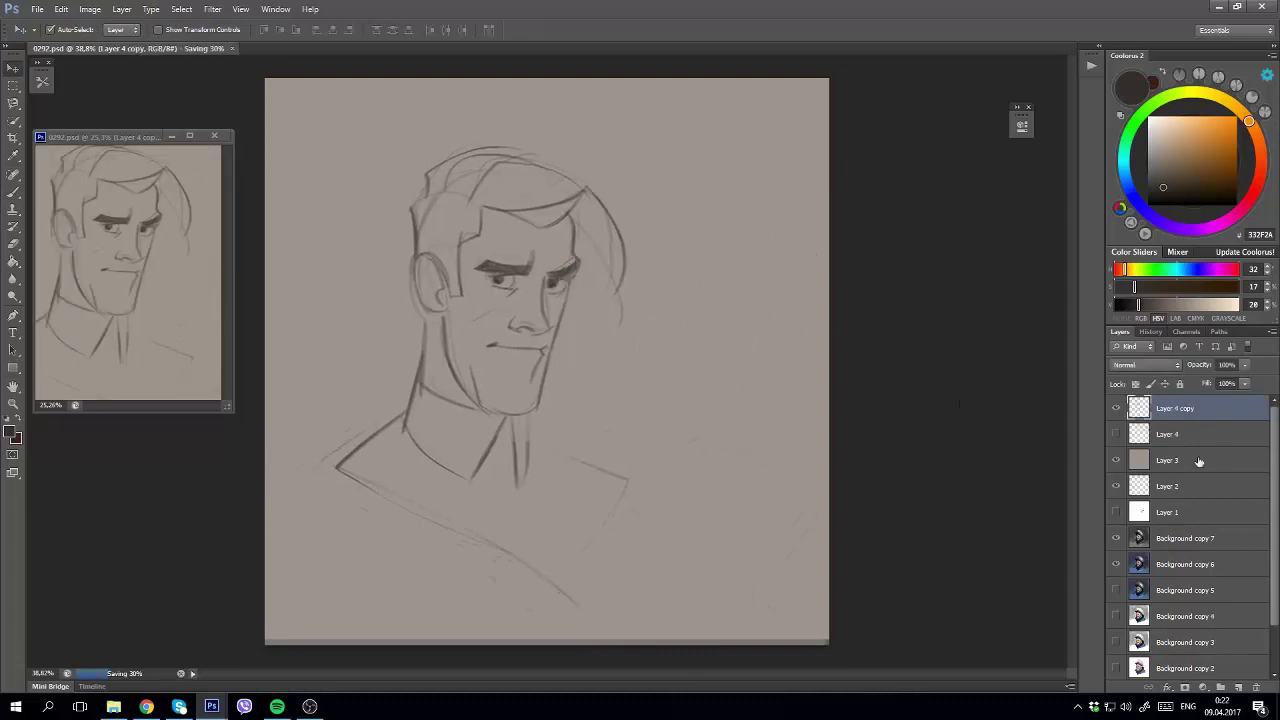
{"action": "key", "text": "ctrl+u"}
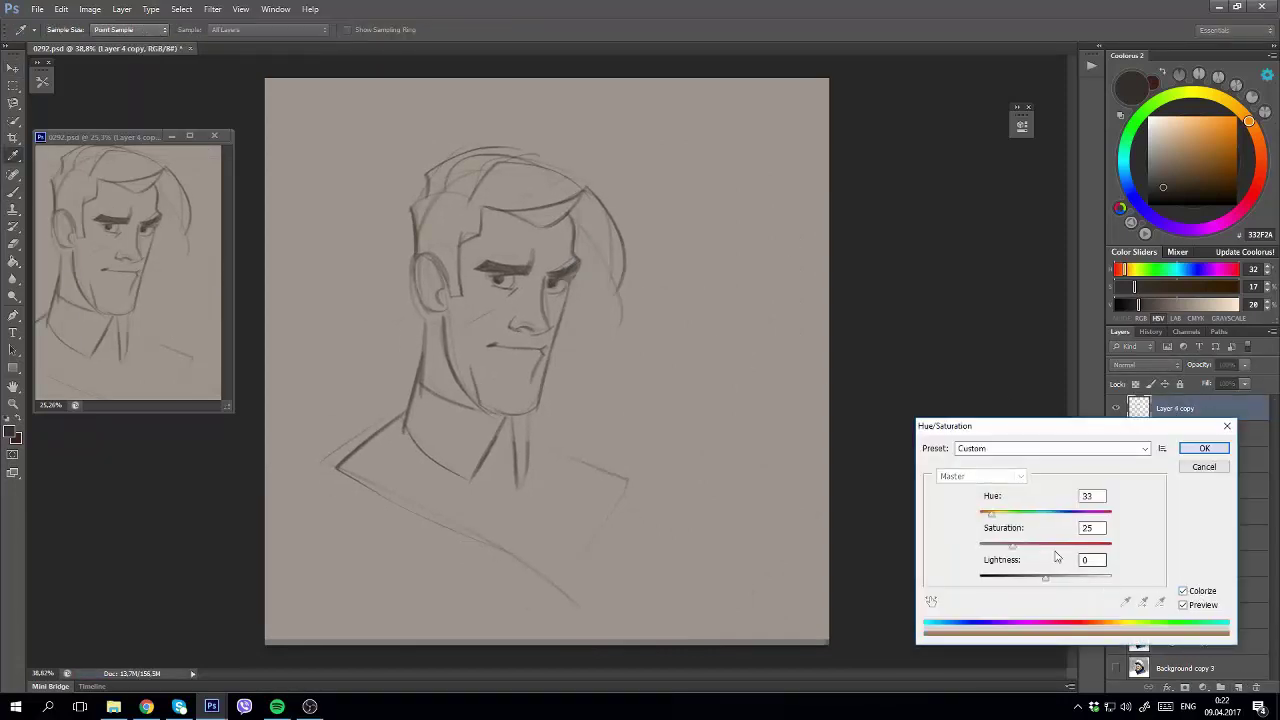
{"action": "mouse_move", "coordinate": [991, 513]}
{"action": "left_mouse_down"}
{"action": "mouse_move", "coordinate": [1055, 513]}
{"action": "mouse_move", "coordinate": [1087, 545]}
{"action": "mouse_move", "coordinate": [1060, 579]}
{"action": "left_mouse_up"}
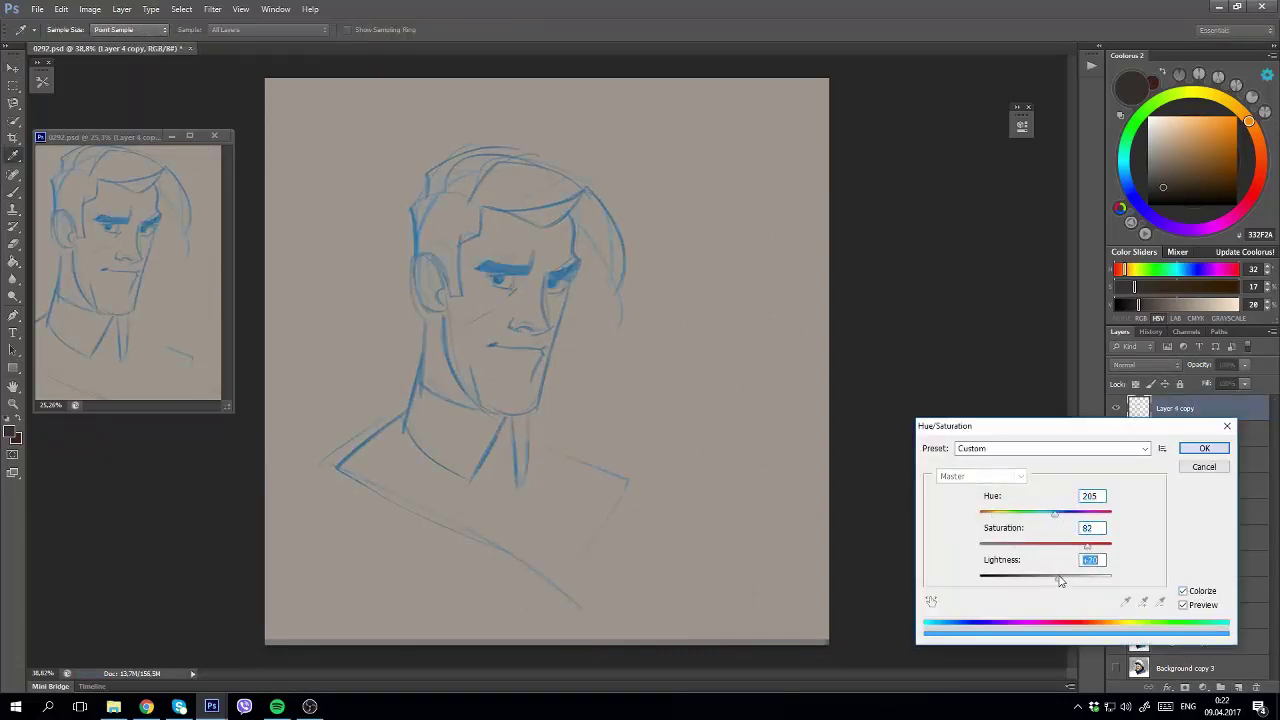
{"action": "left_click", "coordinate": [1204, 448]}
{"action": "key", "text": "v"}
Set the sketch layer to Multiply with lower opacity, then select Layer 5 with a skin colour.
{"action": "left_click", "coordinate": [1148, 364]}
{"action": "left_click", "coordinate": [1150, 408]}
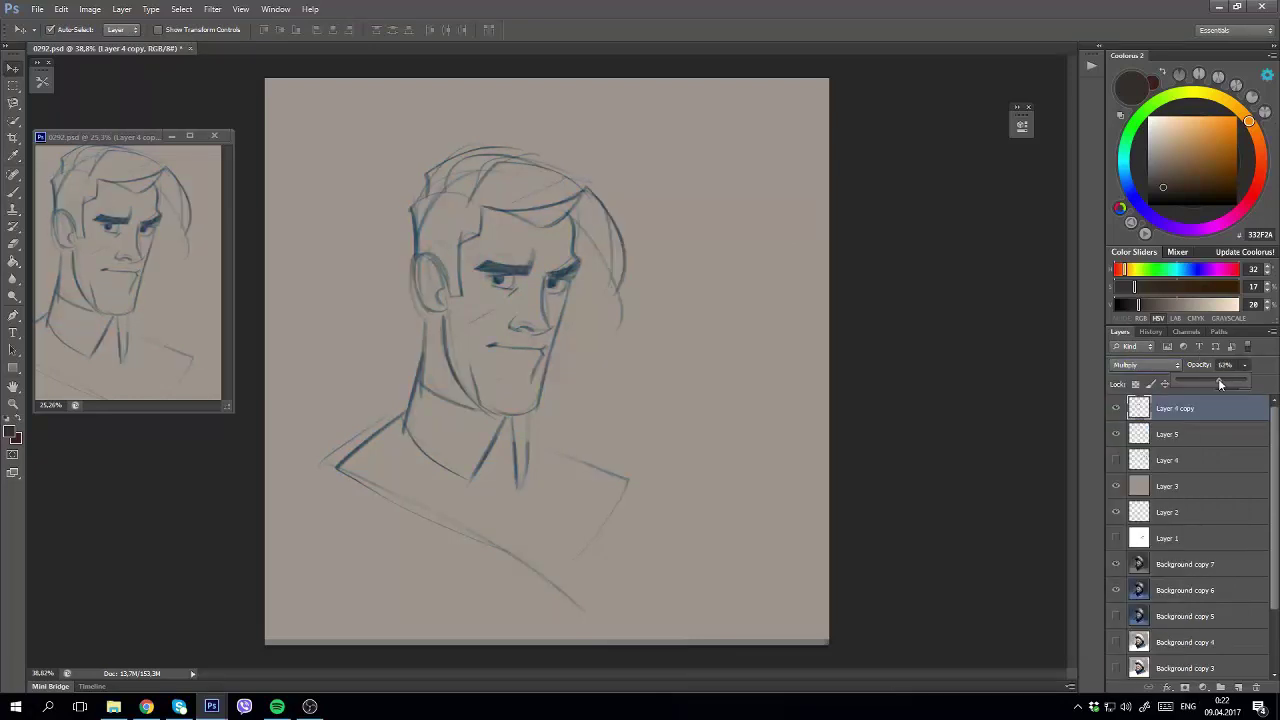
{"action": "left_click_drag", "start_coordinate": [1218, 384], "coordinate": [1205, 384]}
{"action": "left_click", "coordinate": [1167, 434]}
{"action": "key", "text": "b"}
{"action": "left_click", "coordinate": [1175, 134]}
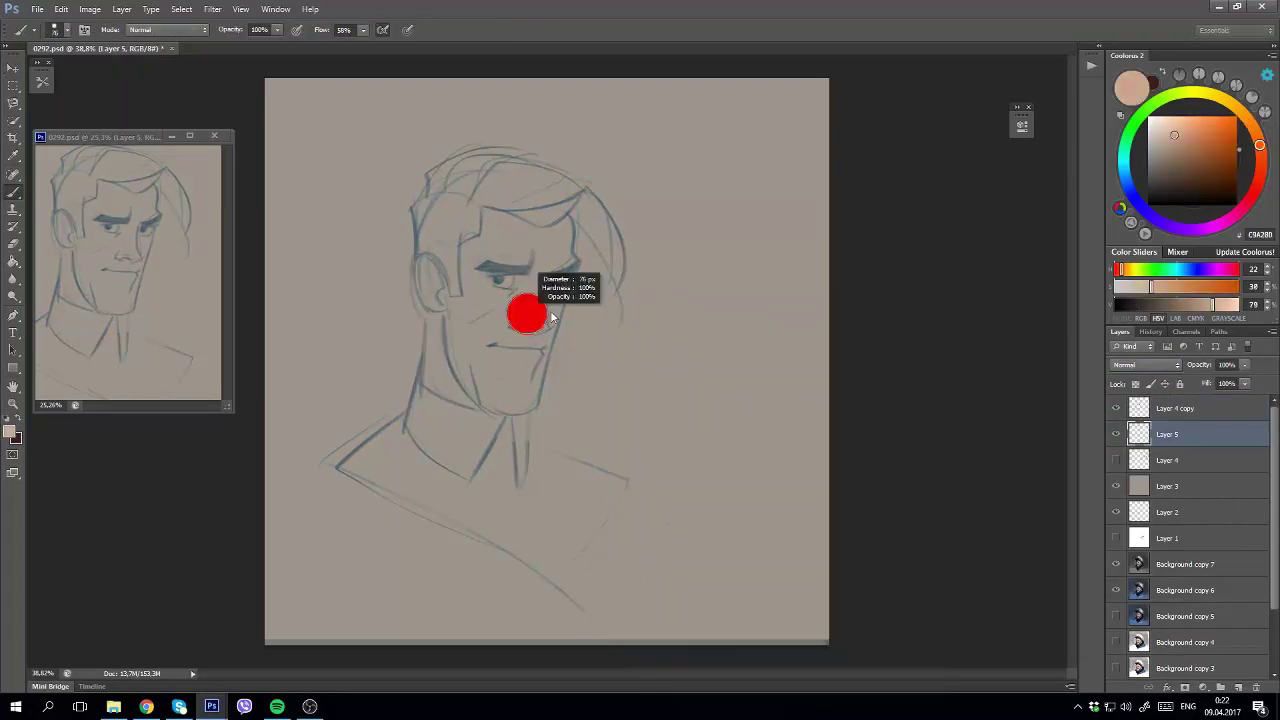
Brush skin tone over the face, upper head, jaw and lower-left neck.
{"action": "left_click", "coordinate": [1163, 131]}
{"action": "left_click", "coordinate": [363, 29]}
{"action": "mouse_move", "coordinate": [500, 265]}
{"action": "left_mouse_down"}
{"action": "mouse_move", "coordinate": [445, 290]}
{"action": "mouse_move", "coordinate": [440, 220]}
{"action": "mouse_move", "coordinate": [415, 235]}
{"action": "mouse_move", "coordinate": [434, 183]}
{"action": "mouse_move", "coordinate": [505, 160]}
{"action": "mouse_move", "coordinate": [500, 240]}
{"action": "mouse_move", "coordinate": [460, 370]}
{"action": "left_mouse_up"}
{"action": "mouse_move", "coordinate": [440, 320]}
{"action": "left_mouse_down"}
{"action": "mouse_move", "coordinate": [485, 383]}
{"action": "mouse_move", "coordinate": [530, 290]}
{"action": "left_mouse_up"}
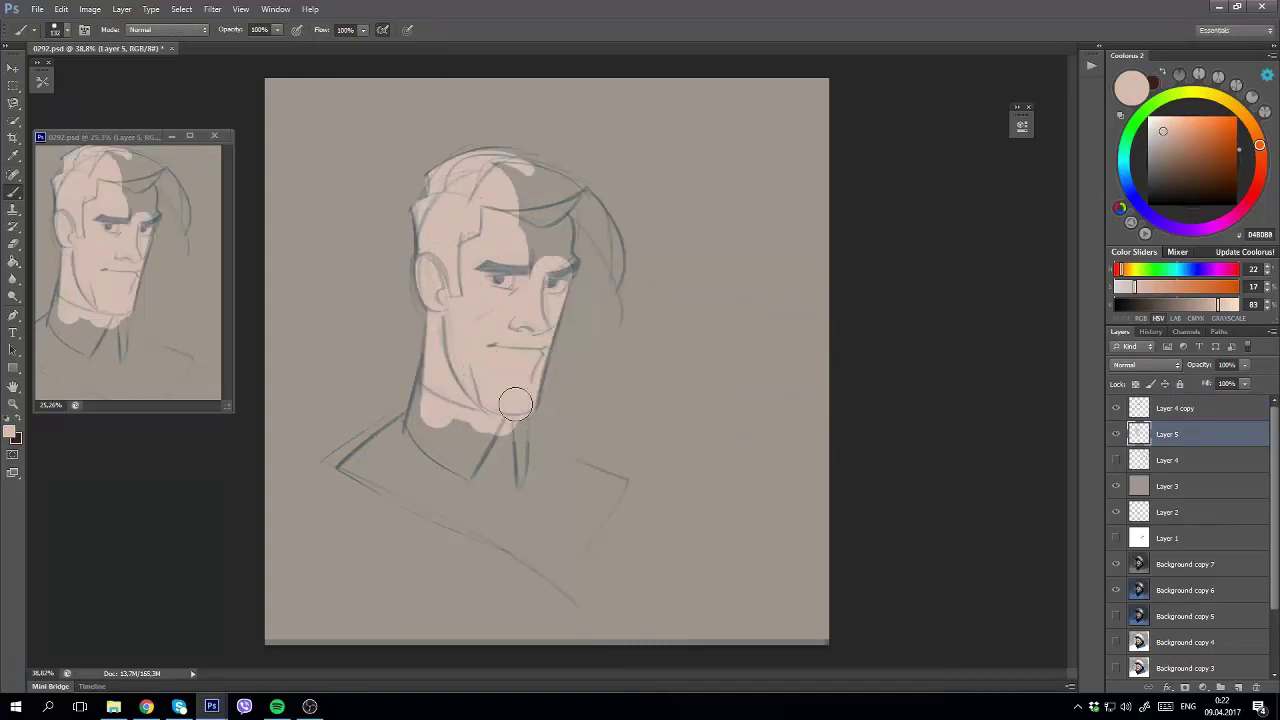
{"action": "left_click_drag", "start_coordinate": [515, 410], "coordinate": [560, 210]}
{"action": "left_click_drag", "start_coordinate": [545, 262], "coordinate": [573, 262]}
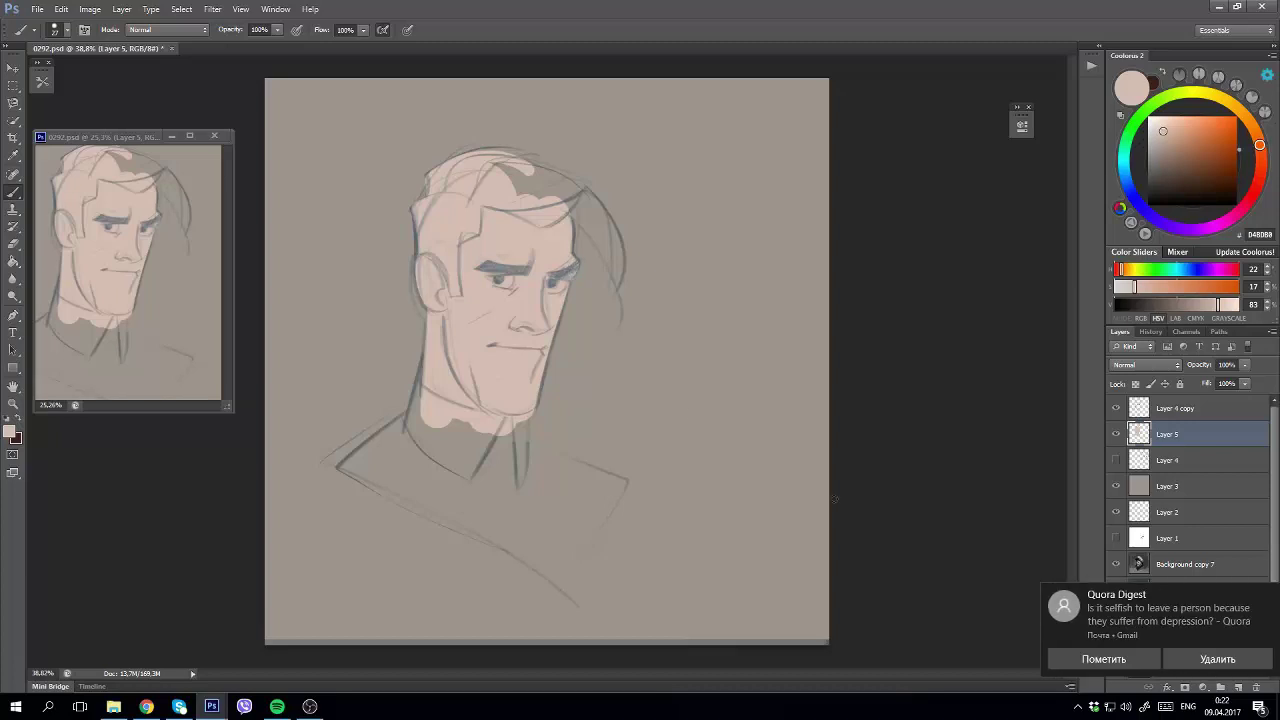
{"action": "left_click_drag", "start_coordinate": [426, 413], "coordinate": [412, 425]}
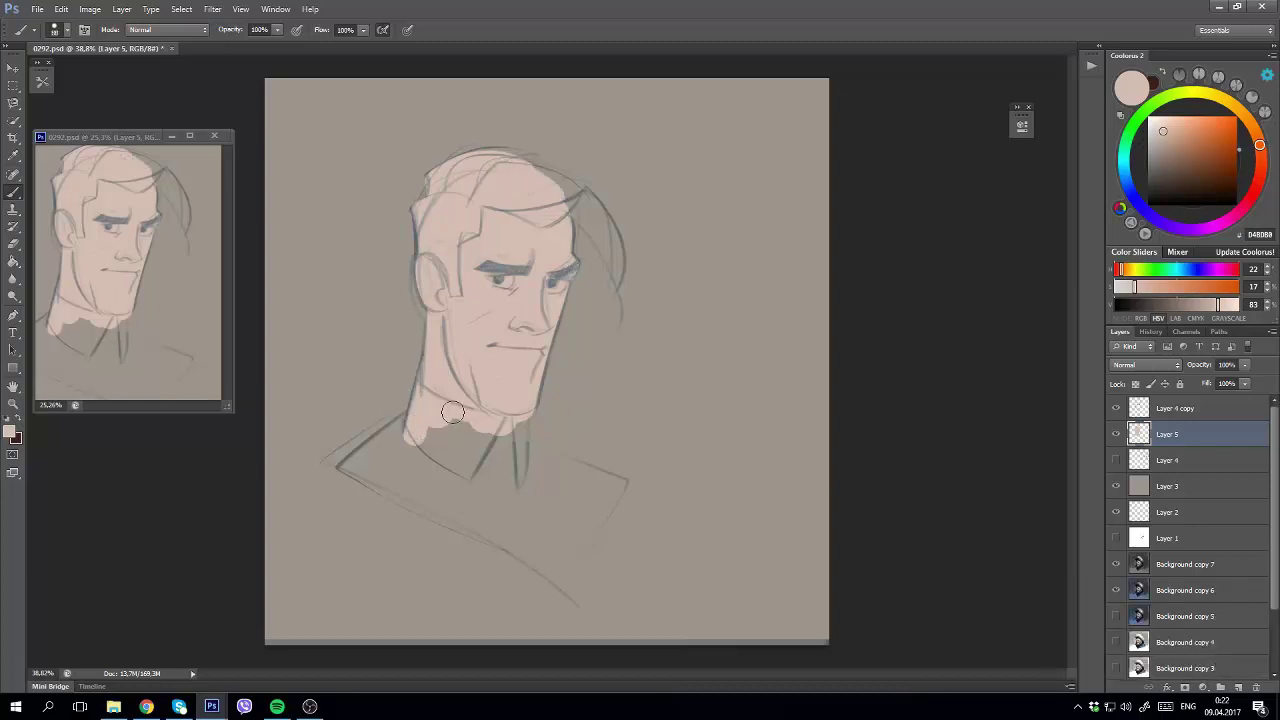
Lasso the shoulder area and fill it with skin tone.
{"action": "key", "text": "l"}
{"action": "left_click_drag", "start_coordinate": [557, 451], "coordinate": [457, 409]}
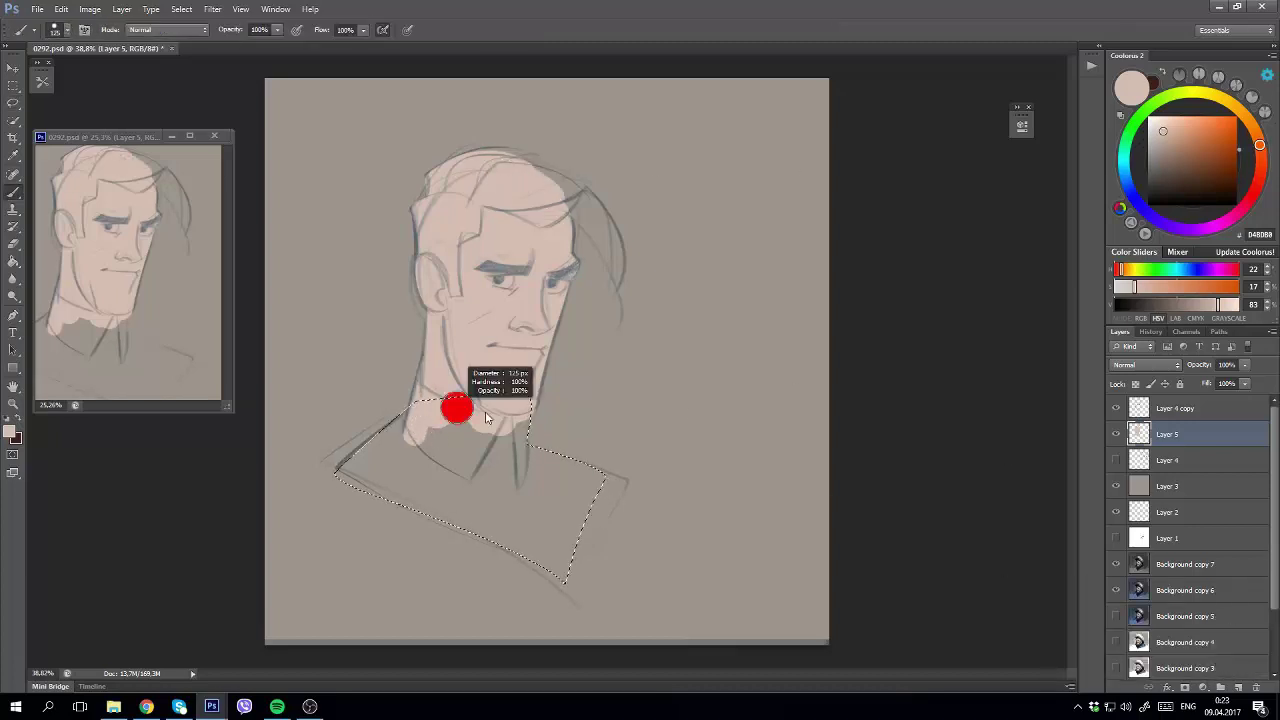
{"action": "key", "text": "alt+BackSpace"}
{"action": "key", "text": "ctrl+d"}
{"action": "key", "text": "b"}
Lasso-fill the left hair strands and forelock with skin tone, then undo the last fill.
{"action": "key", "text": "l"}
{"action": "left_click_drag", "start_coordinate": [530, 218], "coordinate": [478, 312]}
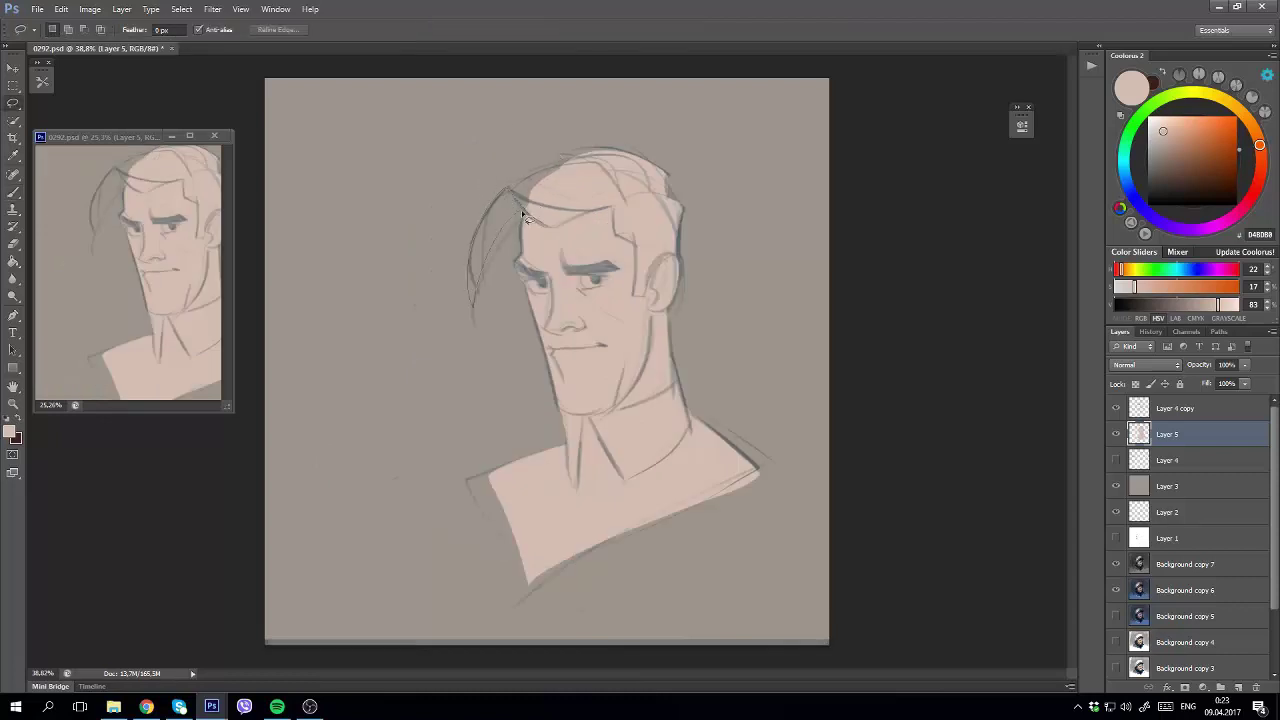
{"action": "key", "text": "alt+BackSpace"}
{"action": "key", "text": "ctrl+d"}
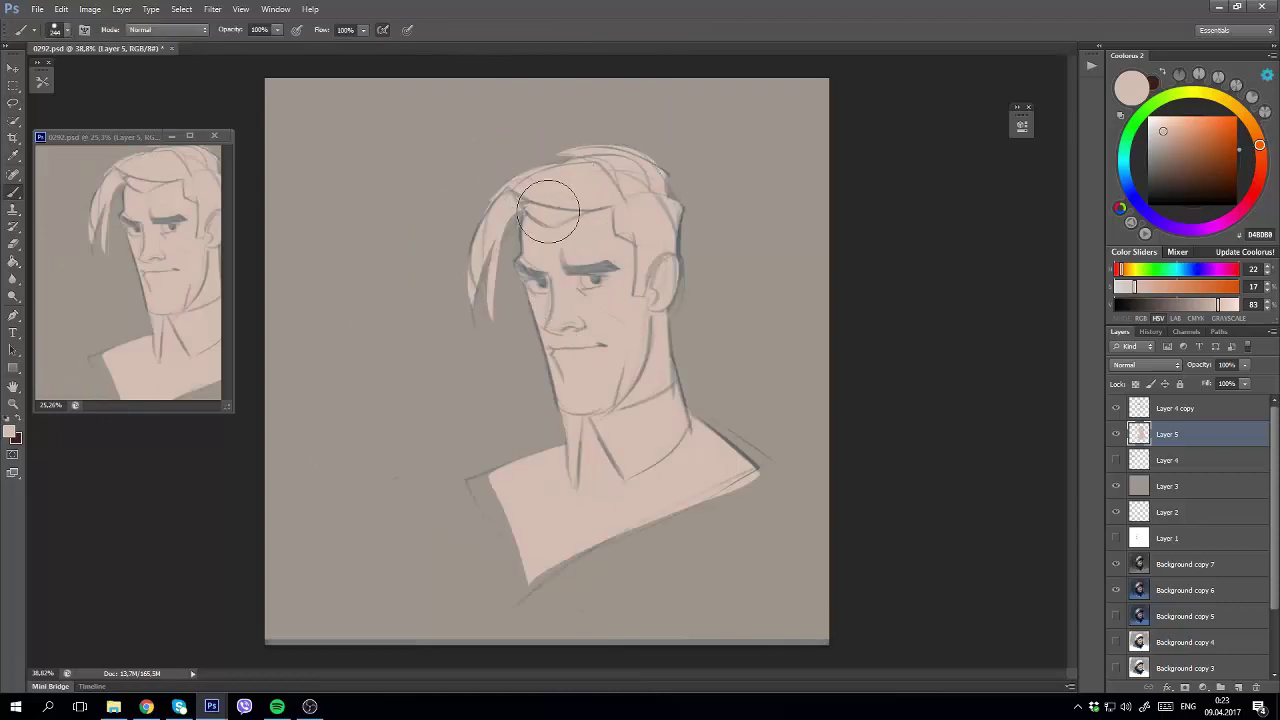
{"action": "left_click_drag", "start_coordinate": [530, 198], "coordinate": [498, 212]}
{"action": "key", "text": "alt+BackSpace"}
{"action": "key", "text": "ctrl+d"}
{"action": "key", "text": "e"}
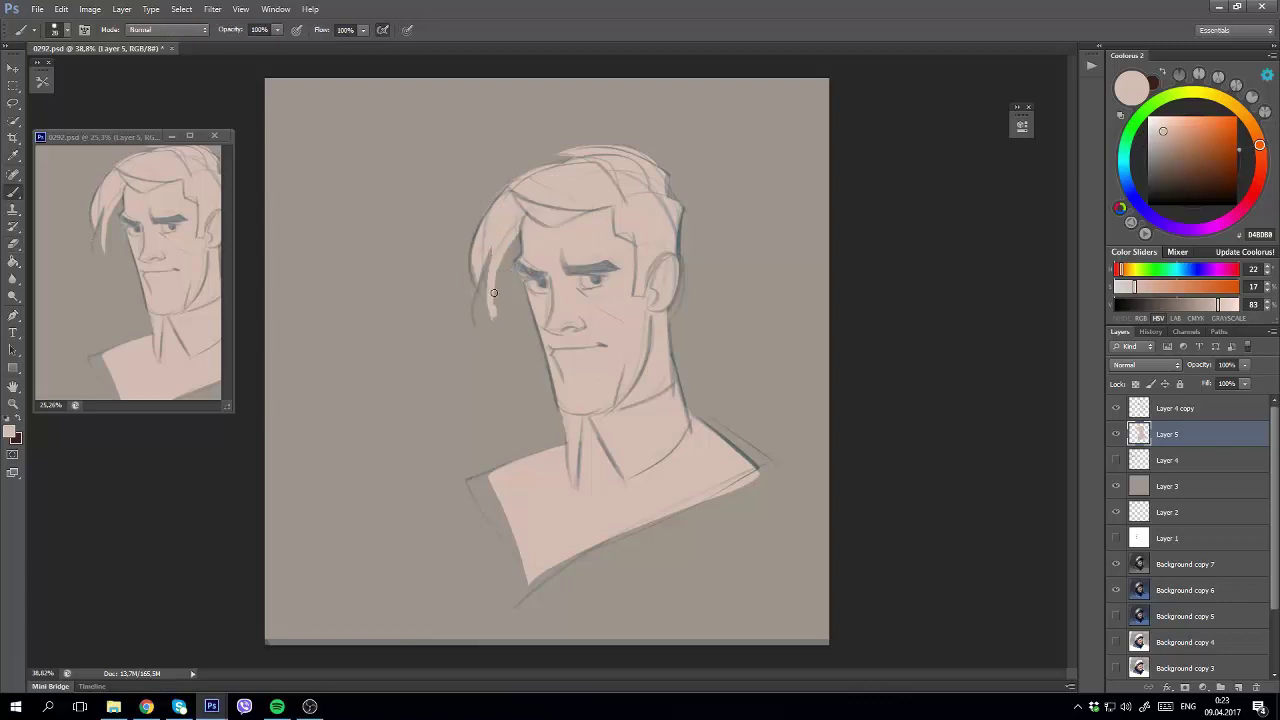
{"action": "key", "text": "ctrl+z"}
{"action": "key", "text": "ctrl+z"}
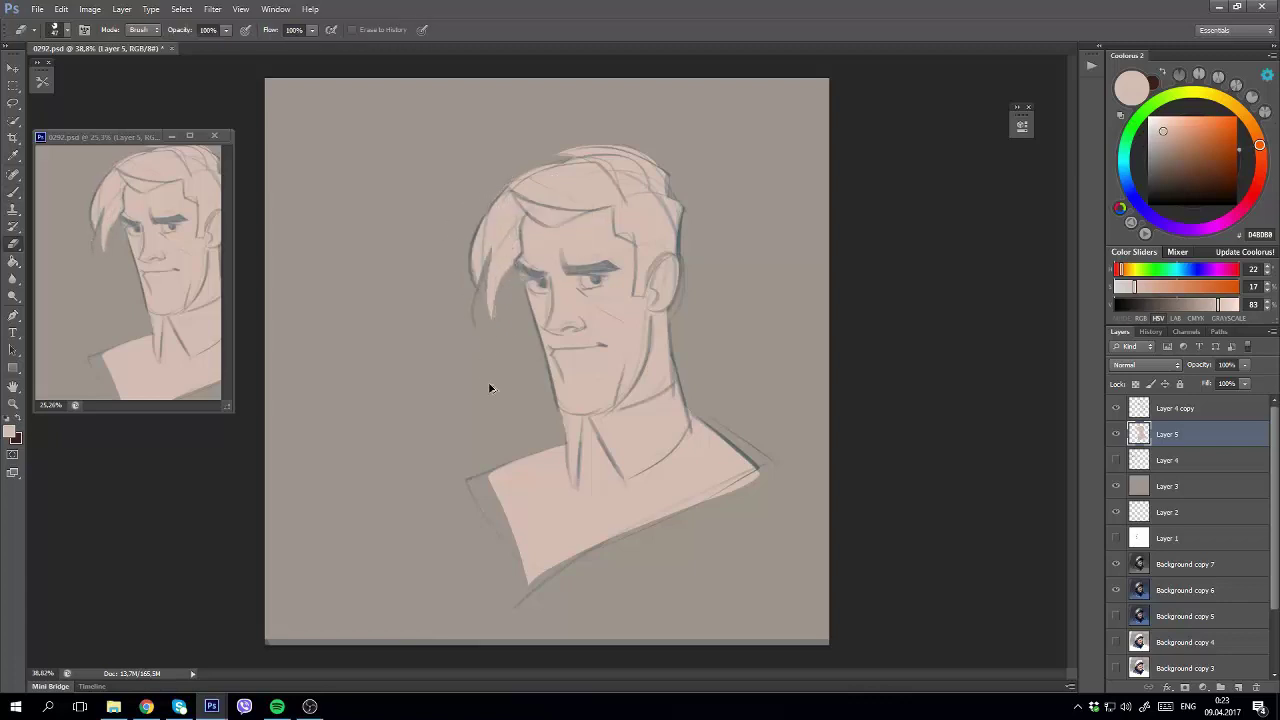
Flip the canvas back and paint the neck, collar and shirt white.
{"action": "key", "text": "h"}
{"action": "key", "text": "v"}
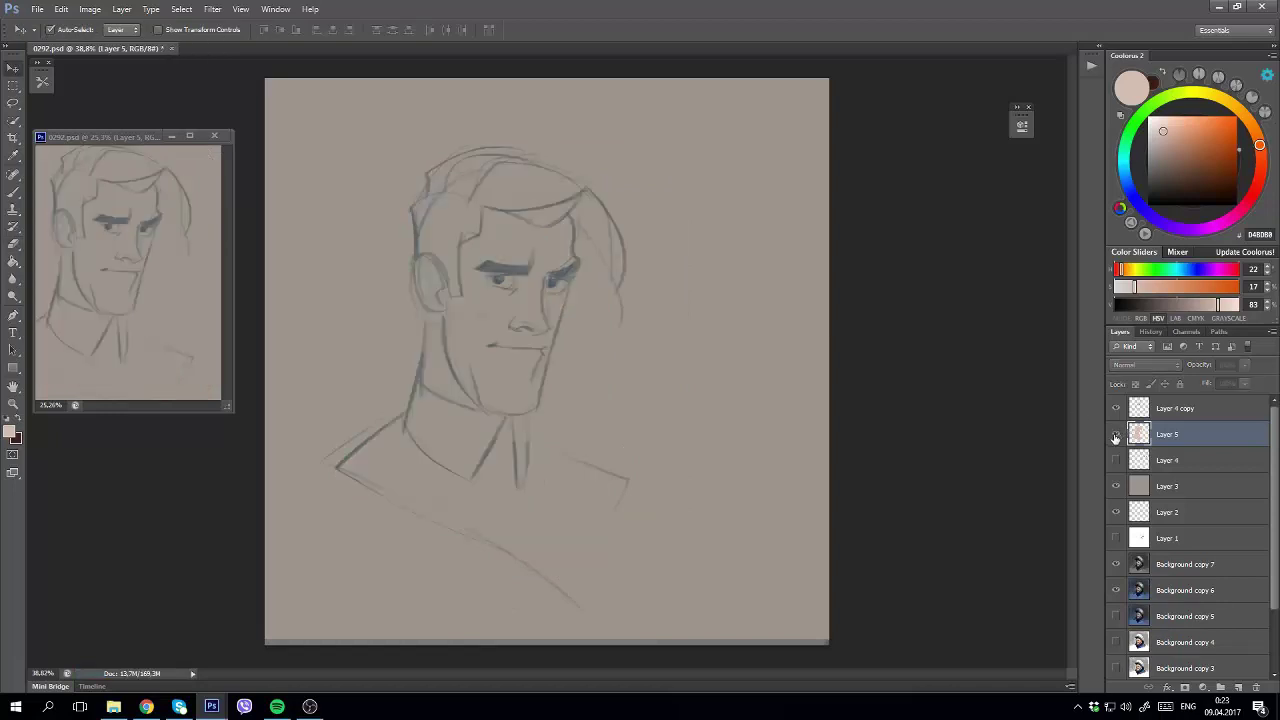
{"action": "key", "text": "b"}
{"action": "right_click", "coordinate": [571, 300]}
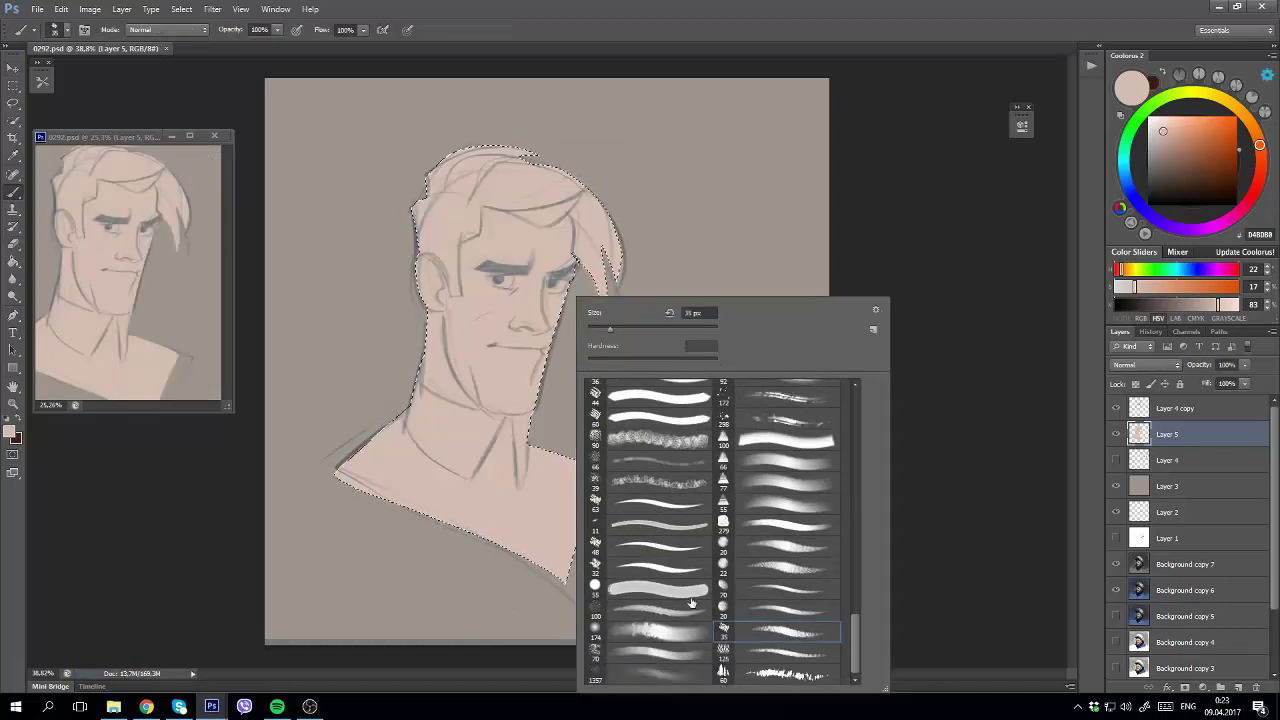
{"action": "left_click", "coordinate": [1174, 148]}
{"action": "left_click_drag", "start_coordinate": [1174, 148], "coordinate": [1148, 117]}
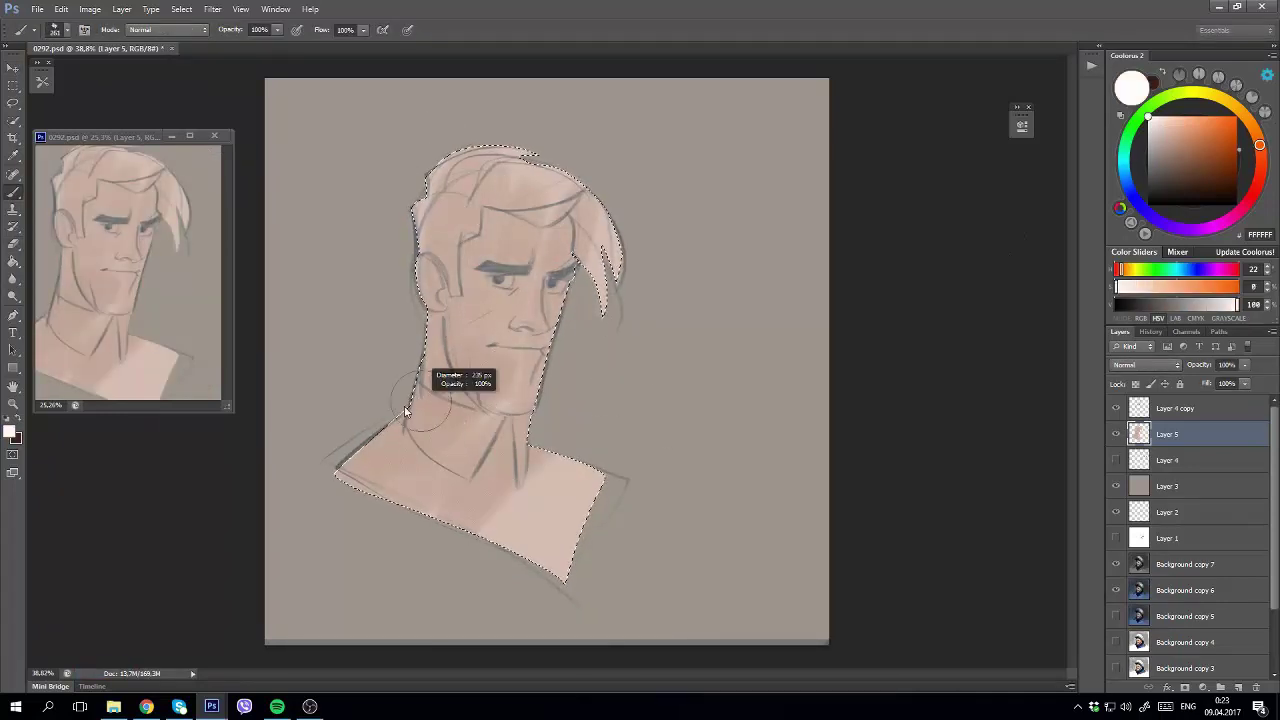
{"action": "mouse_move", "coordinate": [420, 392]}
{"action": "left_mouse_down"}
{"action": "mouse_move", "coordinate": [490, 425]}
{"action": "mouse_move", "coordinate": [450, 440]}
{"action": "mouse_move", "coordinate": [460, 470]}
{"action": "mouse_move", "coordinate": [357, 466]}
{"action": "mouse_move", "coordinate": [580, 460]}
{"action": "mouse_move", "coordinate": [585, 540]}
{"action": "left_mouse_up"}
Shade the collar and neck in light blue-grey and touch up the shirt in white.
{"action": "scroll", "coordinate": [580, 460], "scroll_direction": "down", "scroll_amount": 2}
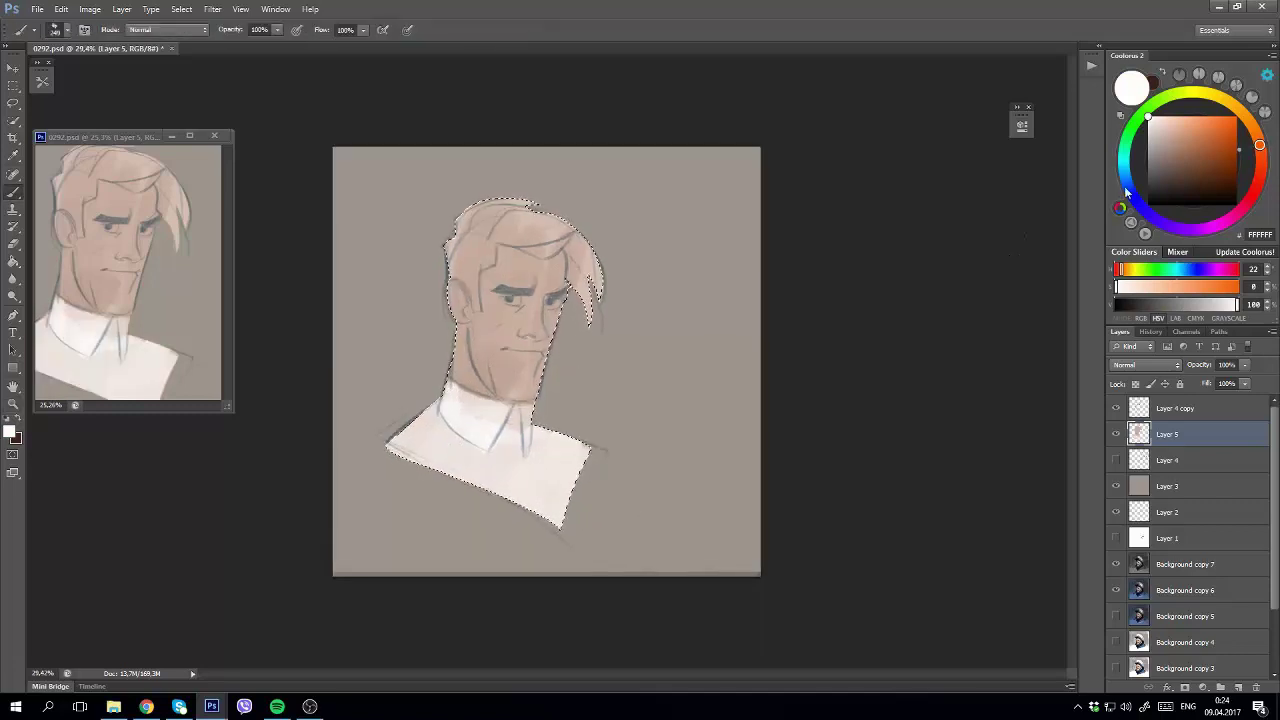
{"action": "left_click", "coordinate": [1128, 187]}
{"action": "left_click", "coordinate": [1160, 140]}
{"action": "left_click_drag", "start_coordinate": [440, 400], "coordinate": [530, 445]}
{"action": "left_click", "coordinate": [1148, 117]}
{"action": "left_click_drag", "start_coordinate": [428, 443], "coordinate": [409, 443]}
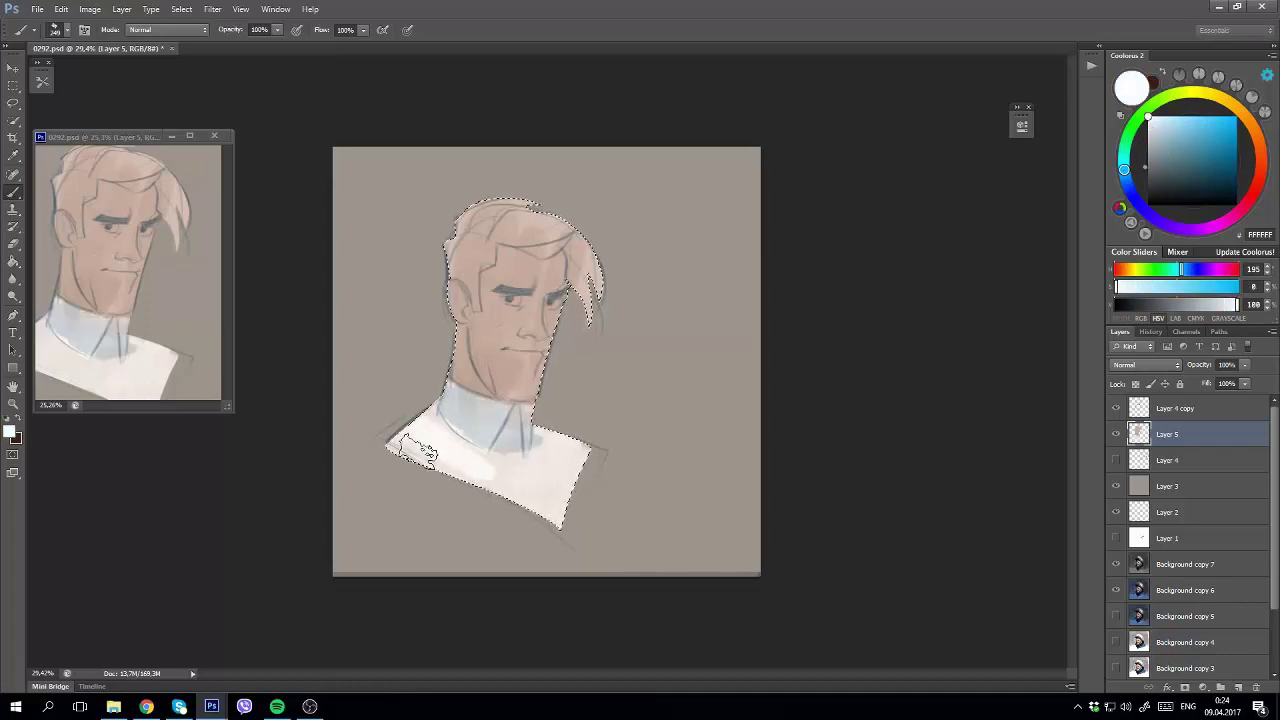
{"action": "key", "text": "ctrl+d"}
On the Layer 4 copy, adjust opacity and raise the line Lightness via Hue/Saturation.
{"action": "left_click", "coordinate": [1175, 408]}
{"action": "left_click", "coordinate": [1245, 364]}
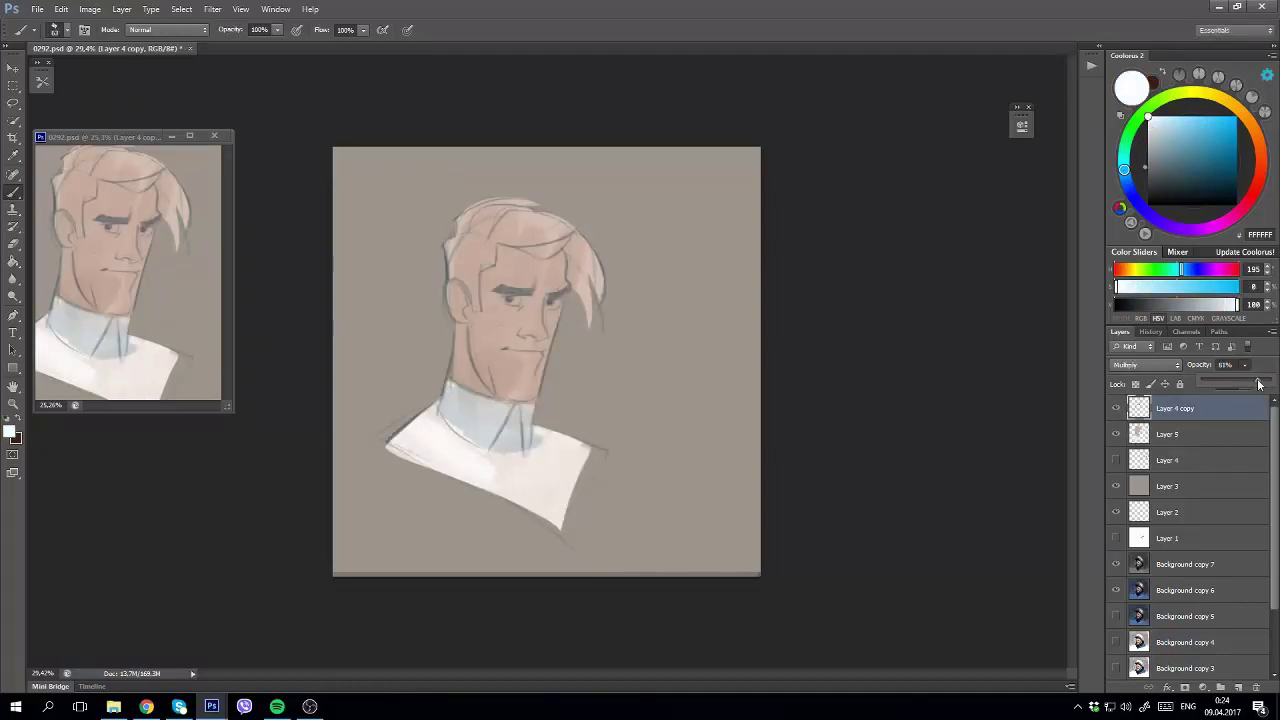
{"action": "key", "text": "ctrl+u"}
{"action": "key", "text": "Tab"}
{"action": "key", "text": "Down"}
{"action": "key", "text": "Down"}
{"action": "key", "text": "Down"}
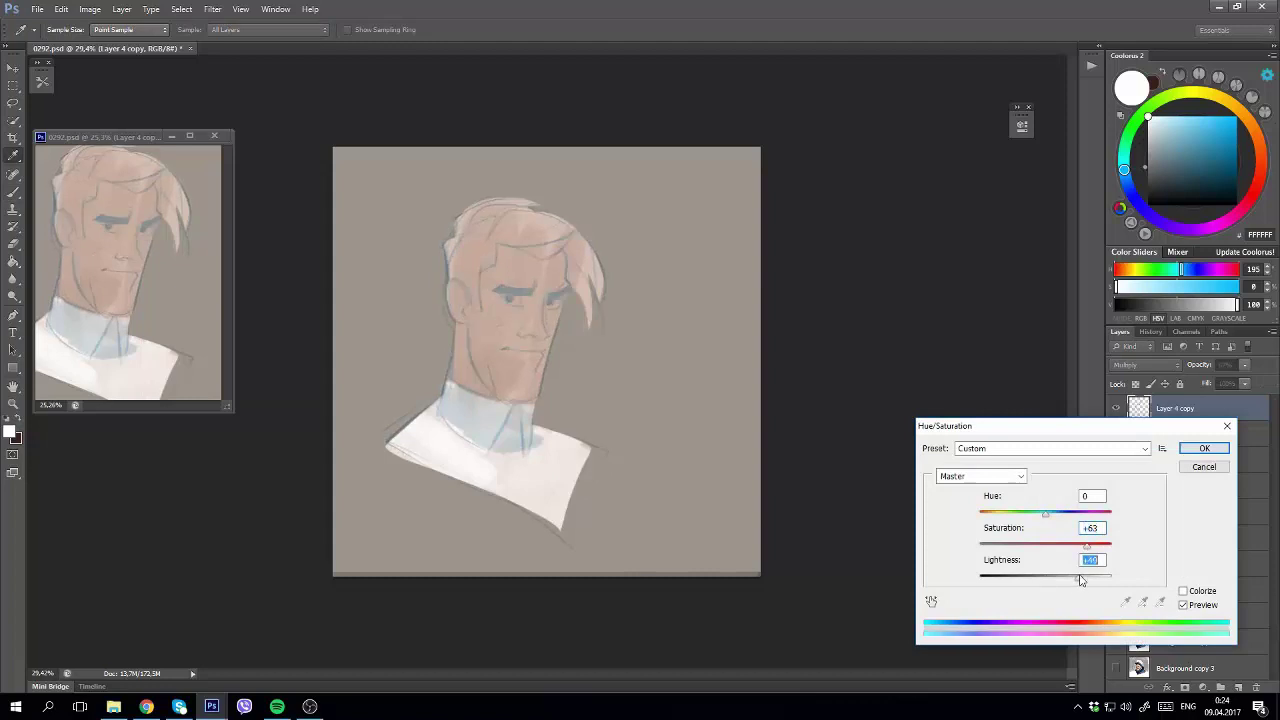
{"action": "key", "text": "Down"}
{"action": "key", "text": "Down"}
{"action": "left_click", "coordinate": [1204, 448]}
Duplicate the sketch layer as Layer 4 copy 2, hide it, and reselect Layer 5.
{"action": "key", "text": "ctrl+j"}
{"action": "key", "text": "ctrl+0"}
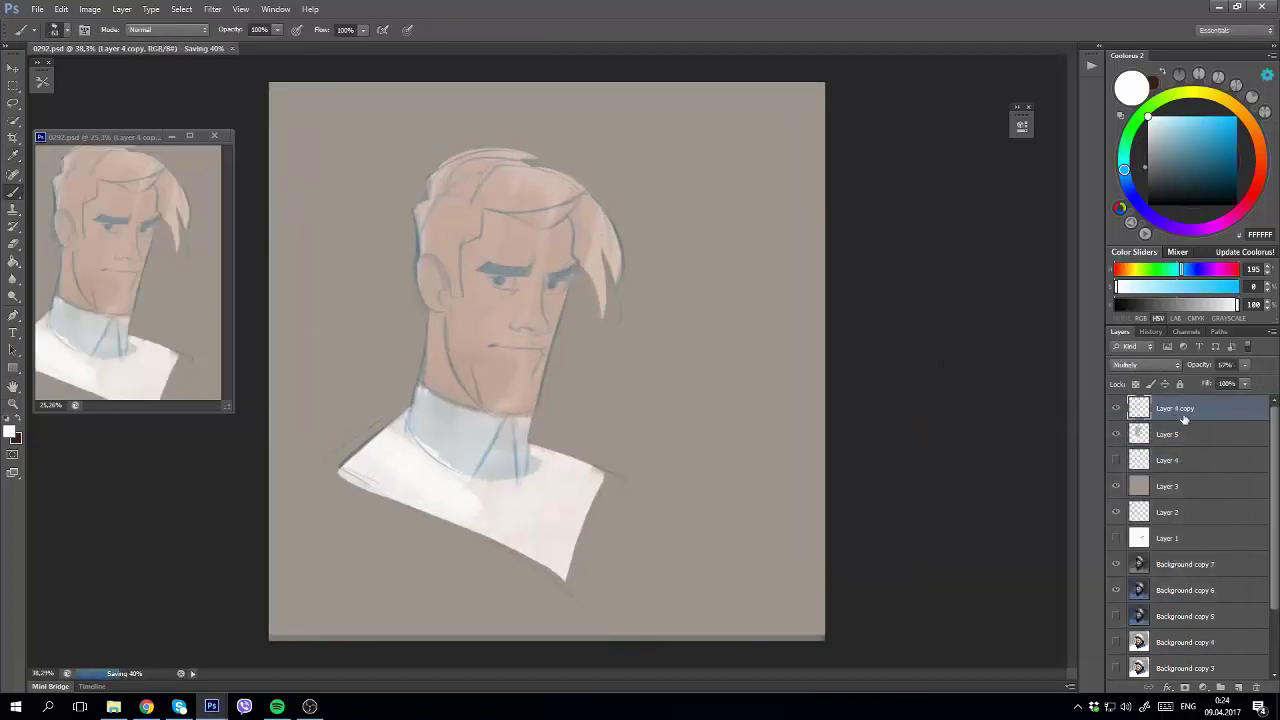
{"action": "left_click", "coordinate": [1117, 414]}
{"action": "key", "text": "alt+bracketleft"}
{"action": "key", "text": "alt+bracketleft"}
{"action": "left_click", "coordinate": [529, 508], "text": "alt"}
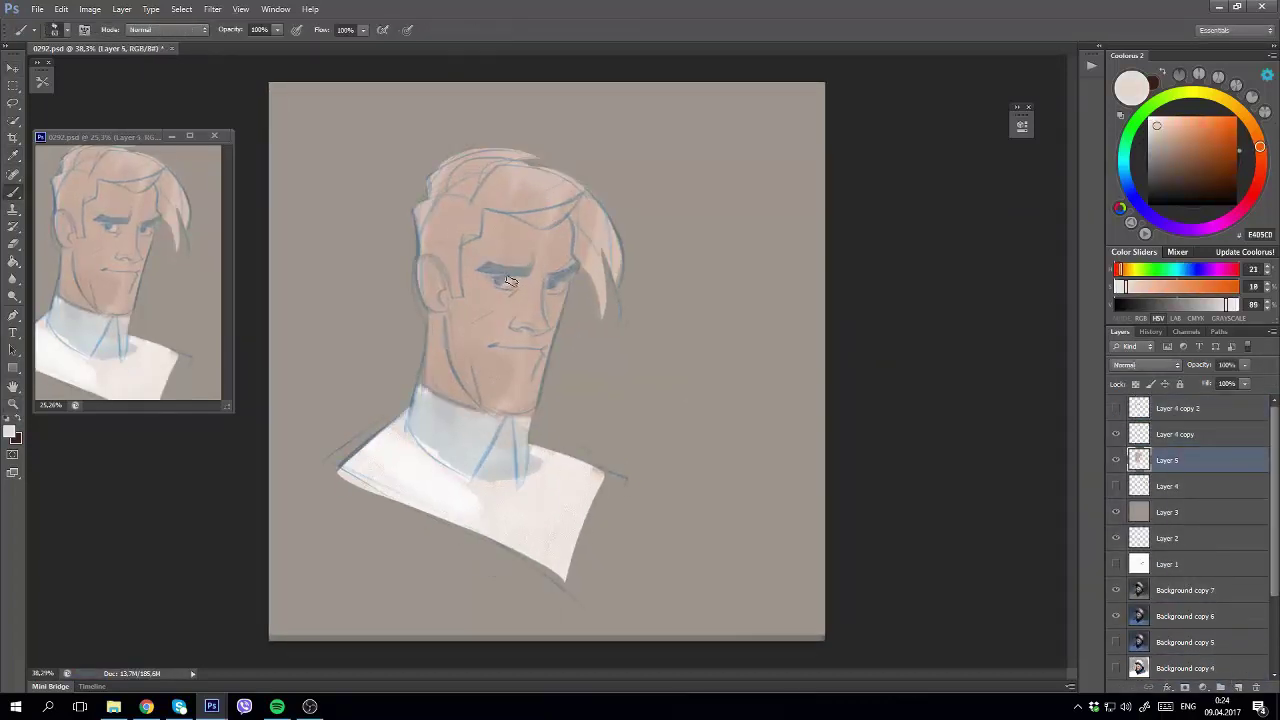
Add a light eye highlight, pink face shading and peach strokes on the forehead.
{"action": "left_click_drag", "start_coordinate": [559, 287], "coordinate": [548, 288]}
{"action": "left_click_drag", "start_coordinate": [1255, 165], "coordinate": [1255, 188]}
{"action": "left_click", "coordinate": [1170, 142]}
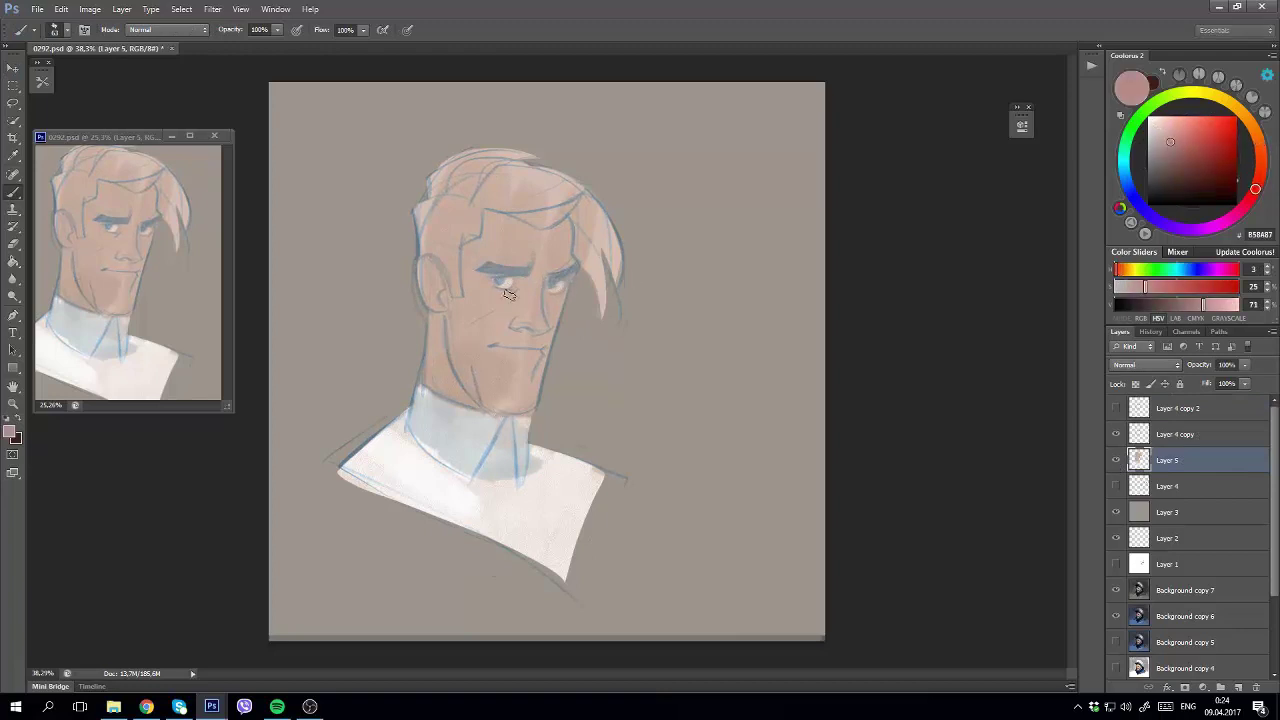
{"action": "key", "text": "ctrl+minus"}
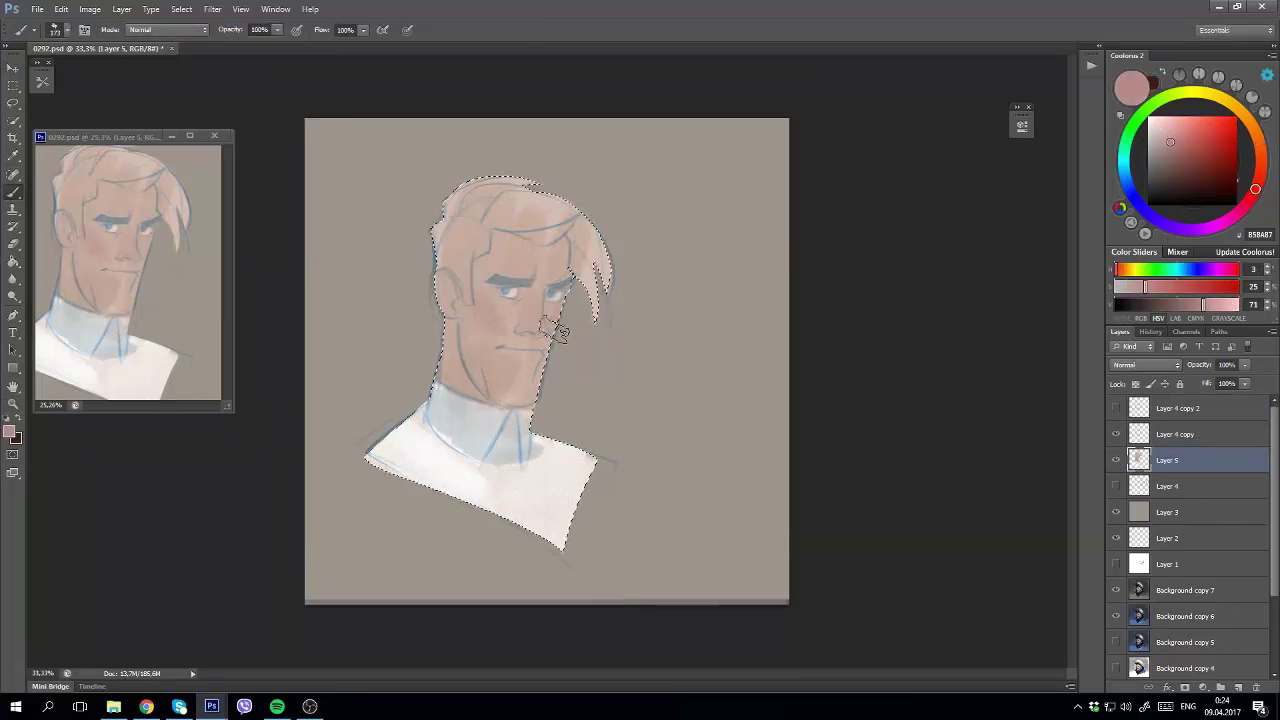
{"action": "left_click_drag", "start_coordinate": [1255, 189], "coordinate": [1241, 112]}
{"action": "left_click", "coordinate": [1166, 124]}
{"action": "mouse_move", "coordinate": [490, 240]}
{"action": "left_mouse_down"}
{"action": "mouse_move", "coordinate": [540, 235]}
{"action": "mouse_move", "coordinate": [478, 282]}
{"action": "left_mouse_up"}
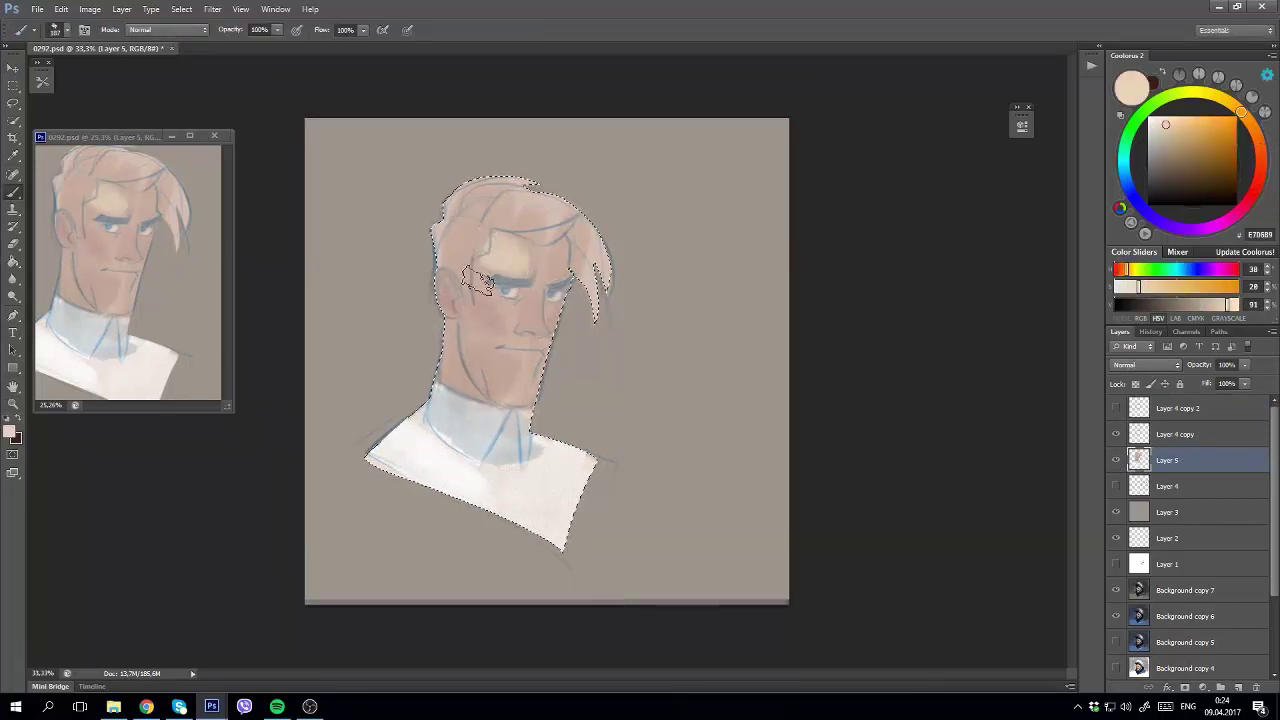
Paint dark brown over the top of the hair and the left hanging strand.
{"action": "left_click", "coordinate": [527, 240], "text": "alt"}
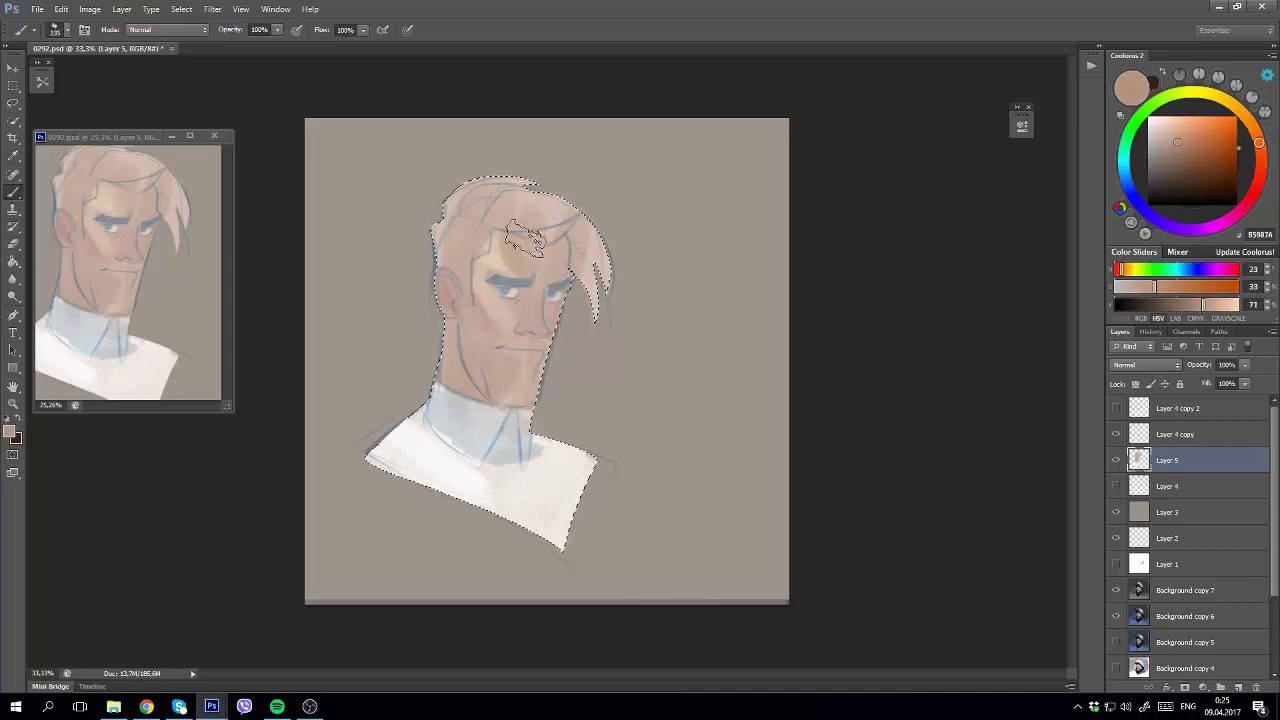
{"action": "left_click", "coordinate": [585, 290], "text": "alt"}
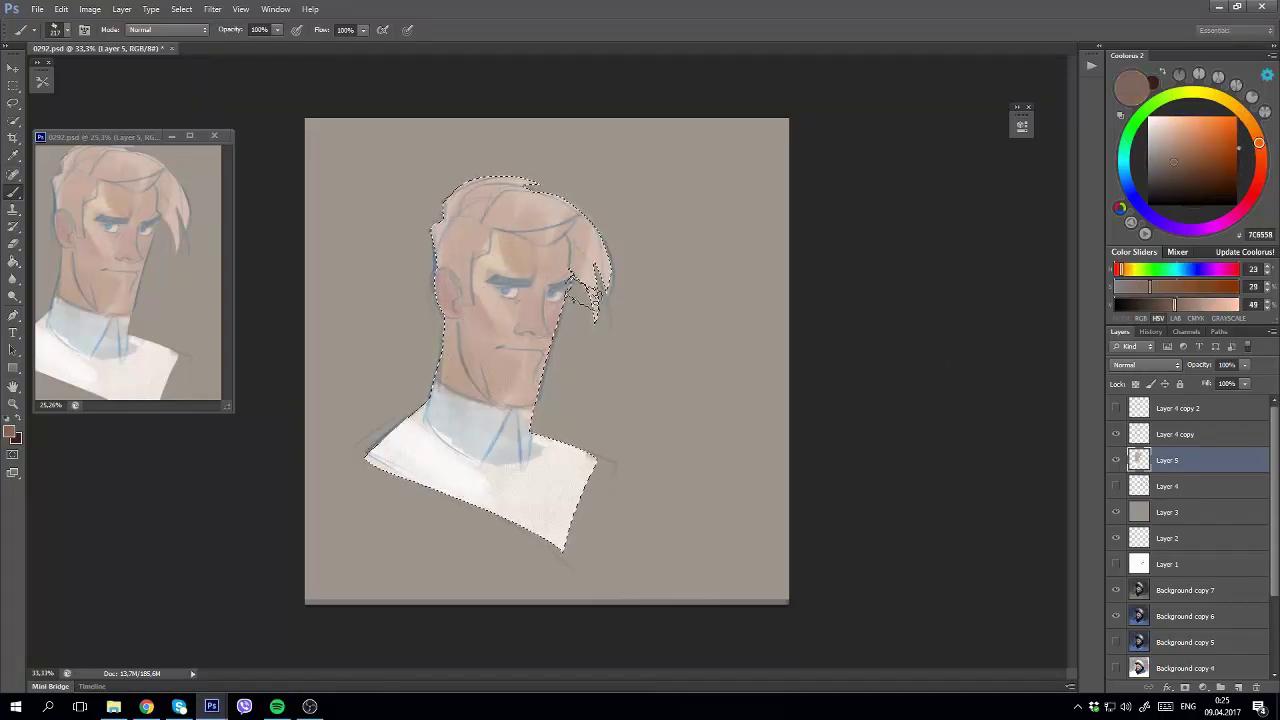
{"action": "left_click", "coordinate": [503, 285], "text": "alt"}
{"action": "mouse_move", "coordinate": [510, 190]}
{"action": "left_mouse_down"}
{"action": "mouse_move", "coordinate": [453, 228]}
{"action": "mouse_move", "coordinate": [500, 205]}
{"action": "mouse_move", "coordinate": [520, 232]}
{"action": "mouse_move", "coordinate": [568, 232]}
{"action": "mouse_move", "coordinate": [576, 245]}
{"action": "left_mouse_up"}
{"action": "mouse_move", "coordinate": [450, 235]}
{"action": "left_mouse_down"}
{"action": "mouse_move", "coordinate": [466, 300]}
{"action": "mouse_move", "coordinate": [490, 220]}
{"action": "mouse_move", "coordinate": [445, 240]}
{"action": "mouse_move", "coordinate": [470, 245]}
{"action": "left_mouse_up"}
With a new brush preset, darken the hair's upper-left edge, sideburn and top in deeper brown.
{"action": "left_click", "coordinate": [465, 240], "text": "alt"}
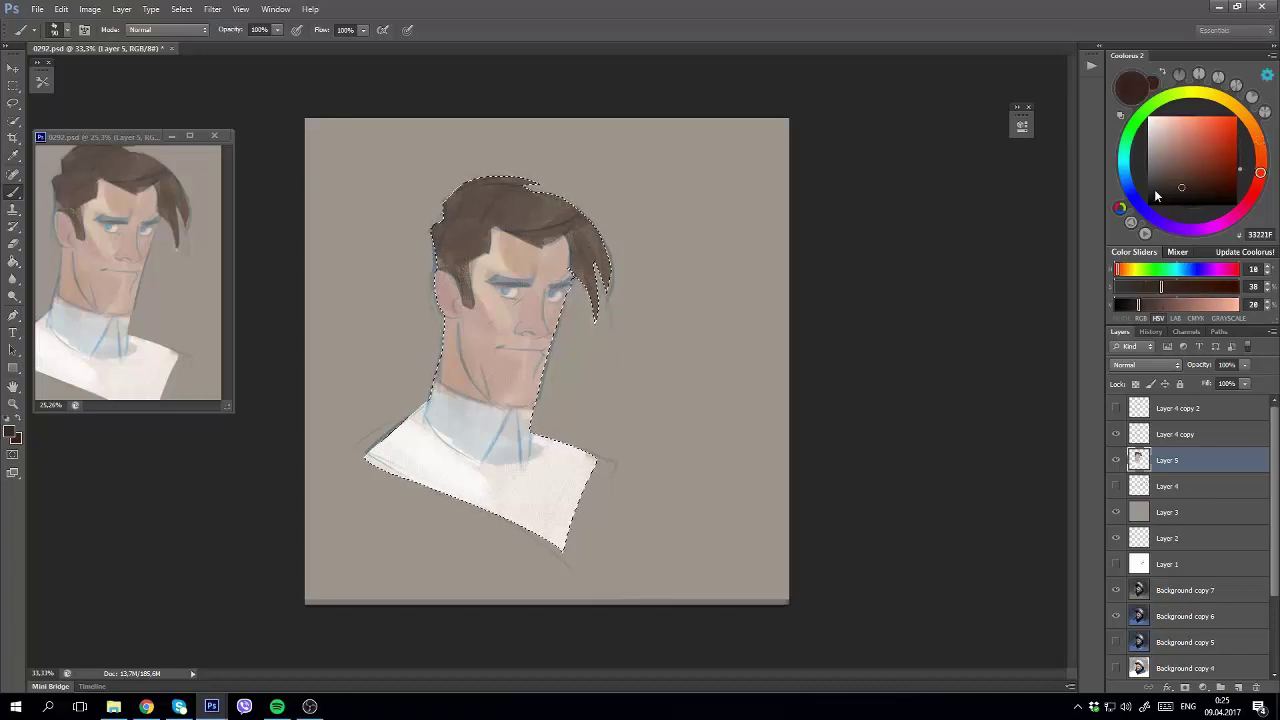
{"action": "right_click", "coordinate": [706, 262]}
{"action": "double_click", "coordinate": [794, 410]}
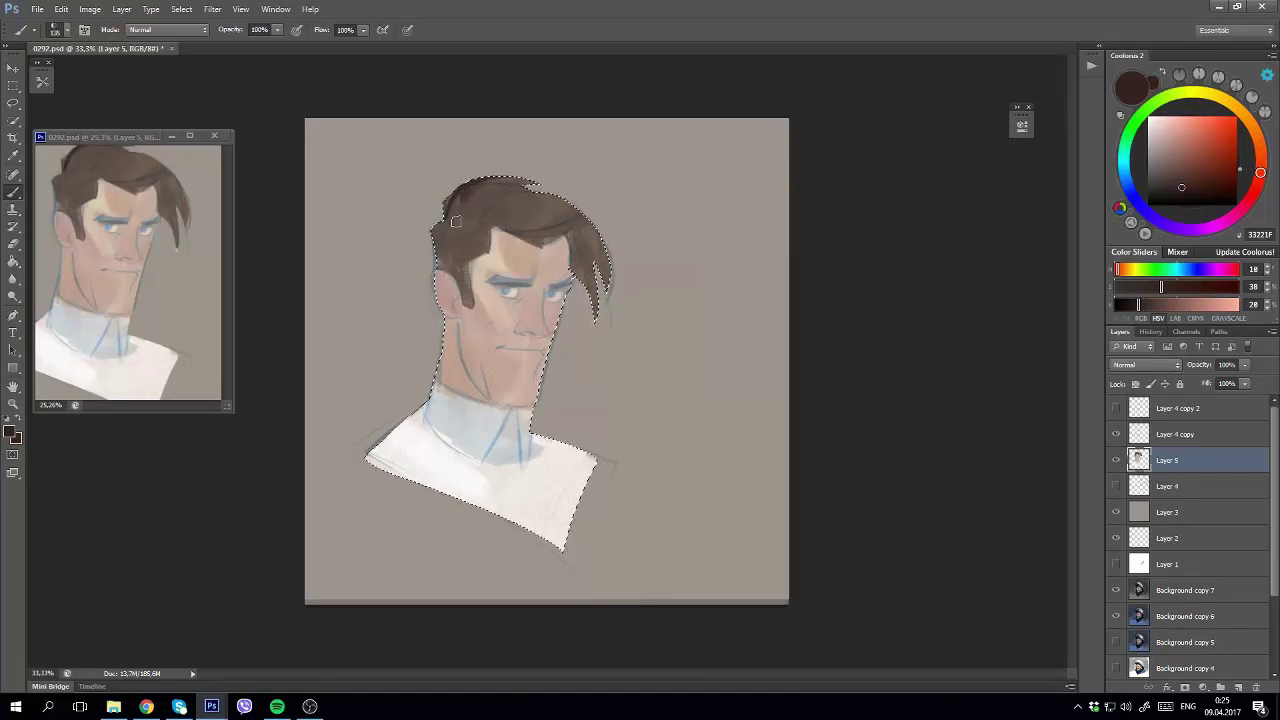
{"action": "left_click_drag", "start_coordinate": [455, 221], "coordinate": [437, 241]}
{"action": "left_click_drag", "start_coordinate": [461, 290], "coordinate": [460, 248]}
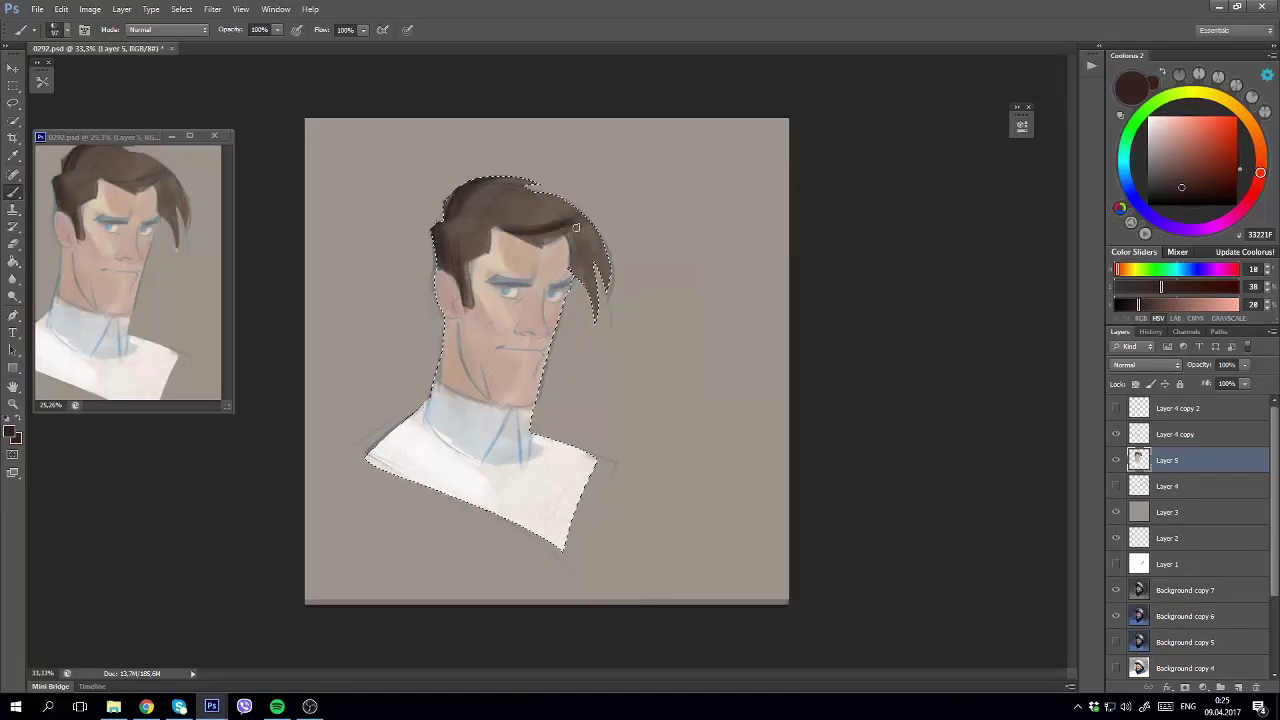
{"action": "mouse_move", "coordinate": [552, 226]}
{"action": "left_mouse_down"}
{"action": "mouse_move", "coordinate": [500, 228]}
{"action": "mouse_move", "coordinate": [545, 219]}
{"action": "left_mouse_up"}
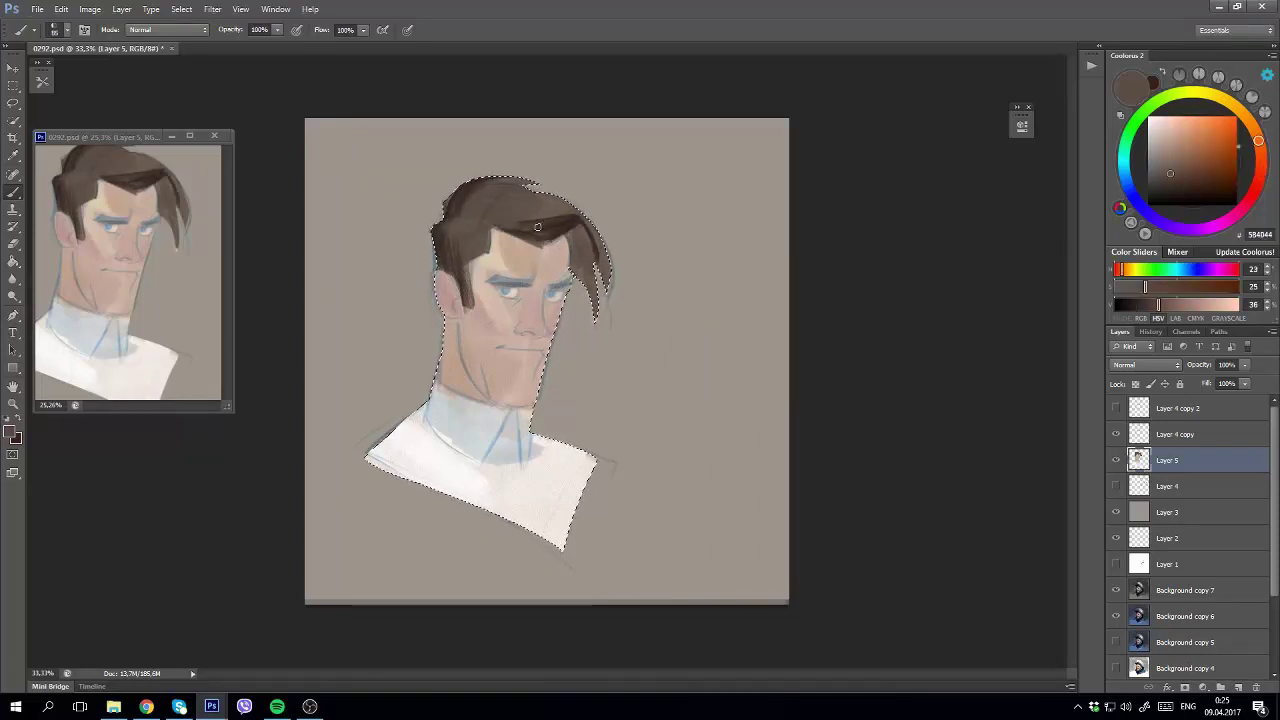
{"action": "left_click", "coordinate": [580, 258], "text": "alt"}
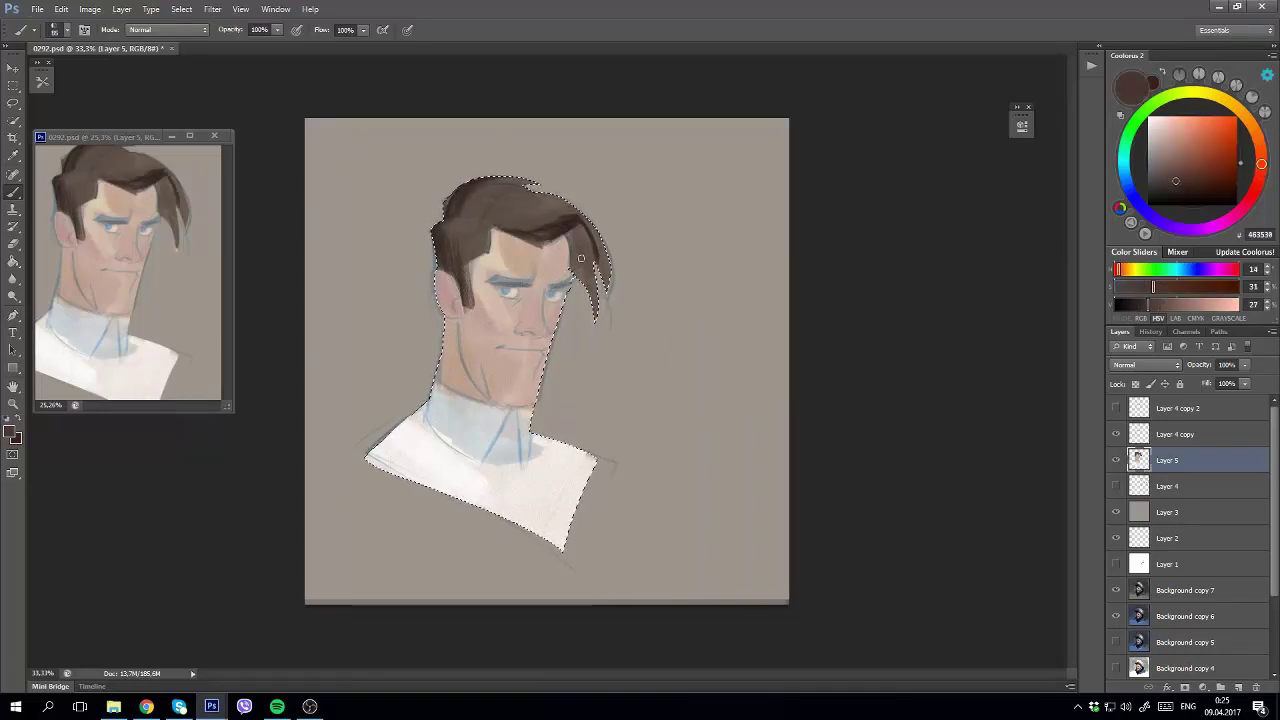
Deselect the figure, save the painting and flip the canvas horizontally to check it.
{"action": "key", "text": "ctrl+d"}
{"action": "left_click", "coordinate": [478, 218], "text": "alt"}
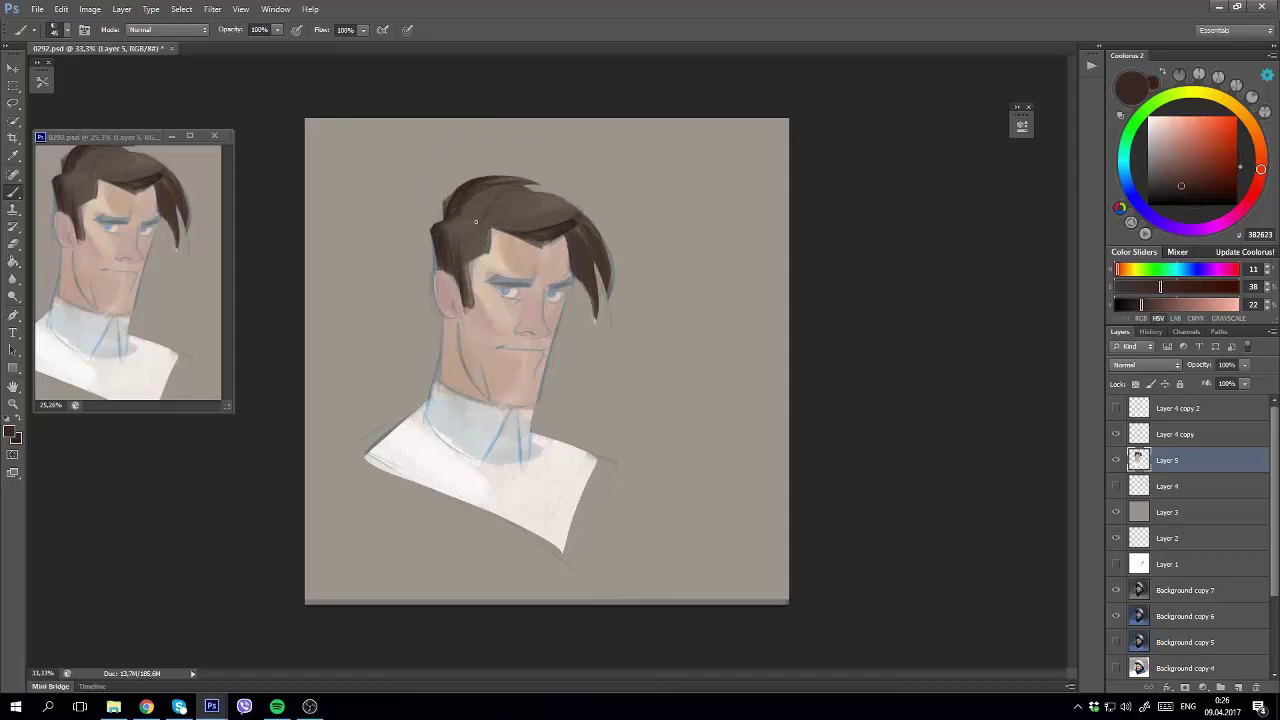
{"action": "key", "text": "ctrl+s"}
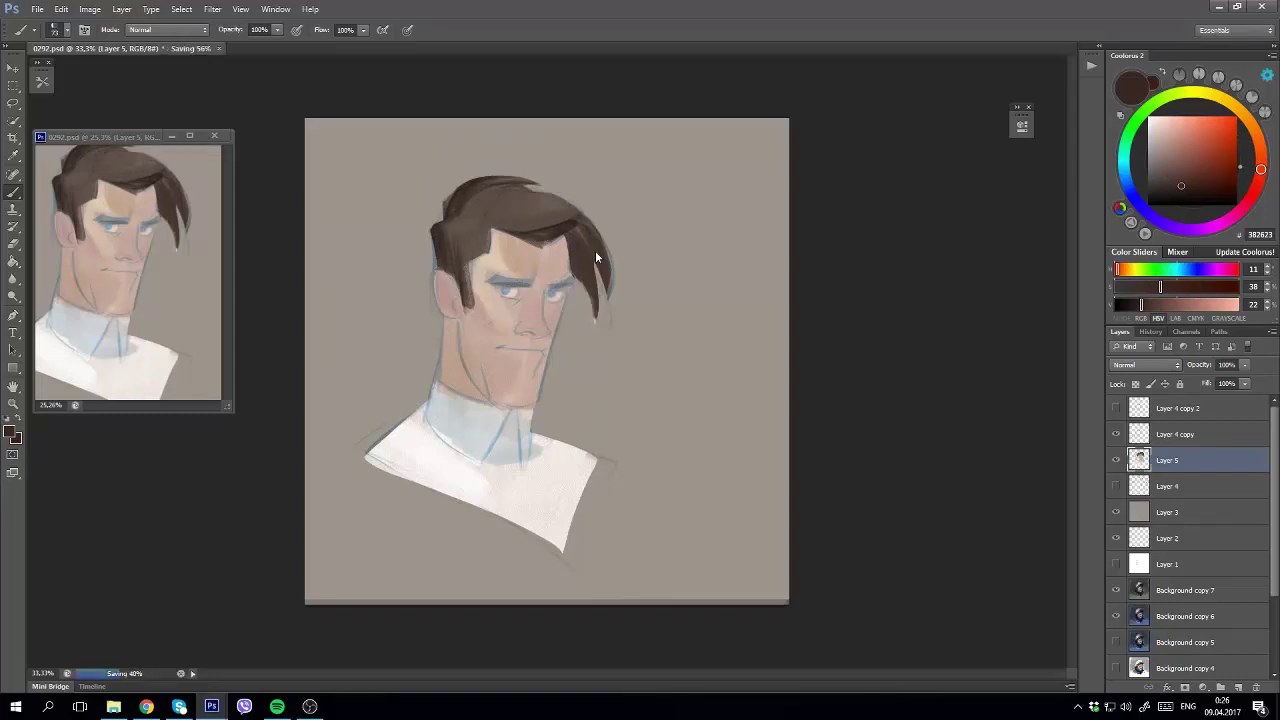
{"action": "key", "text": "ctrl+shift+h"}
Add dark strokes along the top of the hair and darken the right jaw and ear.
{"action": "key", "text": "e"}
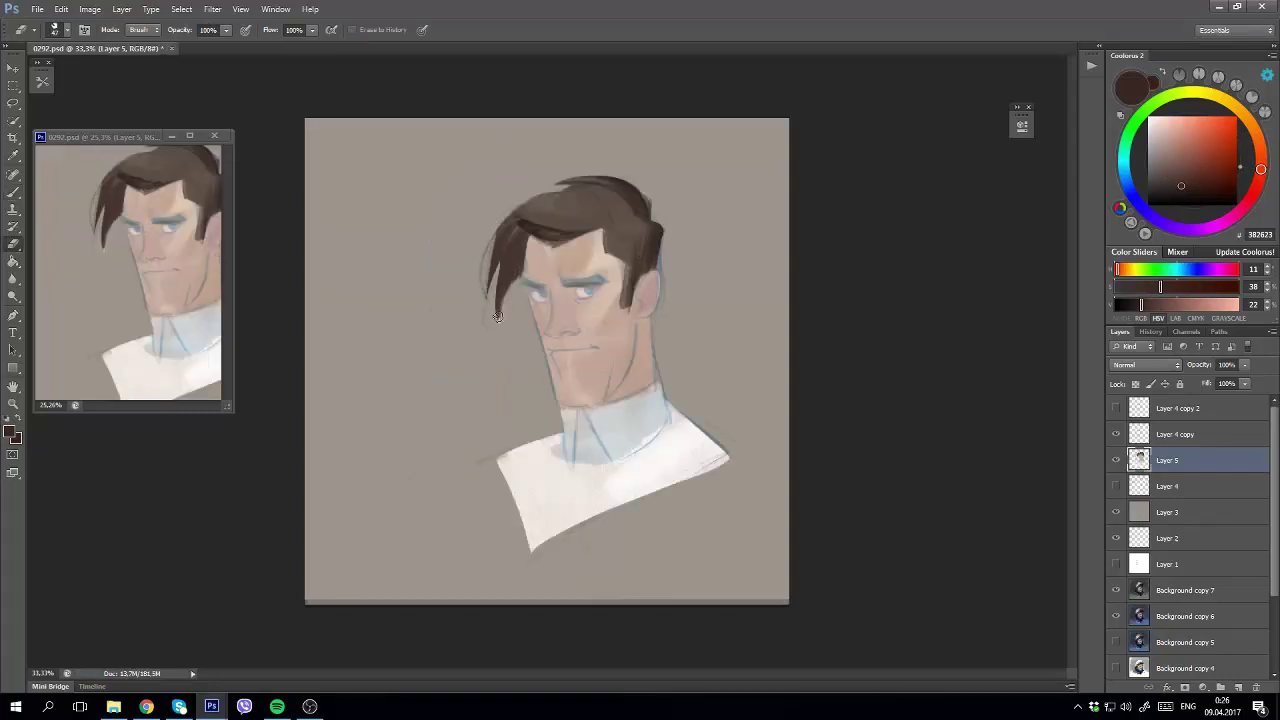
{"action": "key", "text": "b"}
{"action": "left_click_drag", "start_coordinate": [492, 236], "coordinate": [525, 227]}
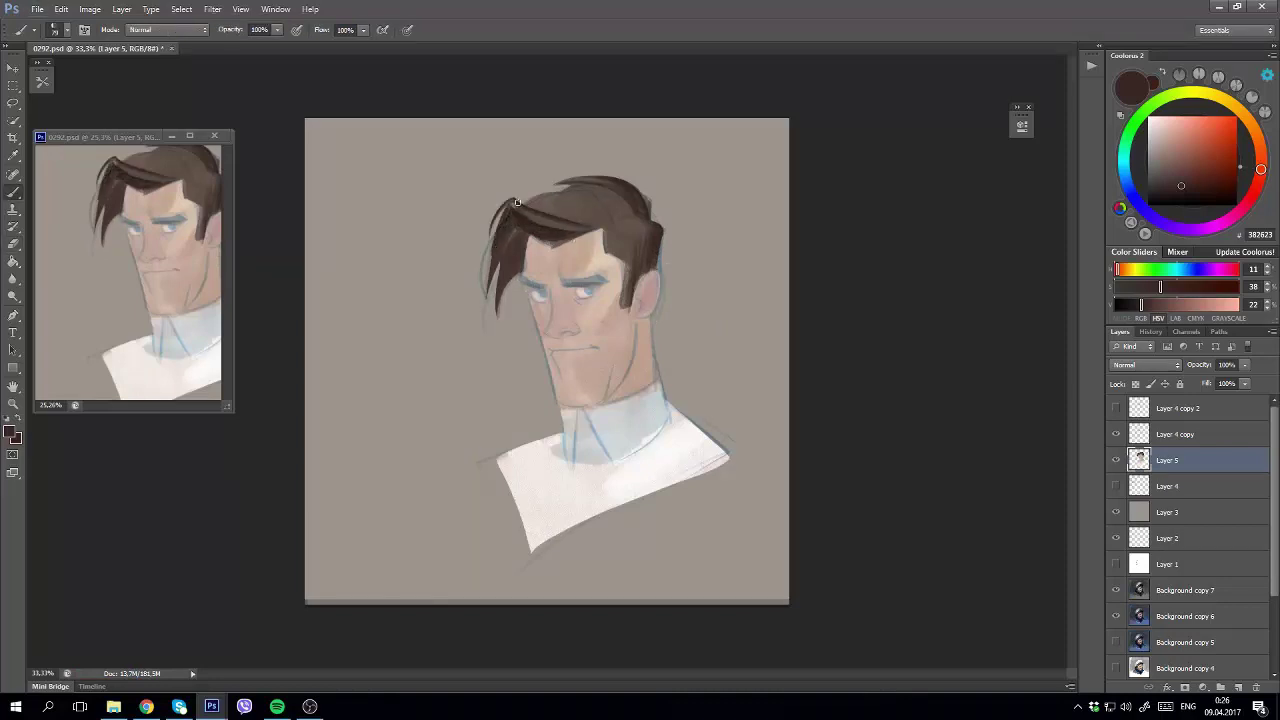
{"action": "left_click_drag", "start_coordinate": [545, 190], "coordinate": [610, 196]}
{"action": "left_click", "coordinate": [605, 200], "text": "alt"}
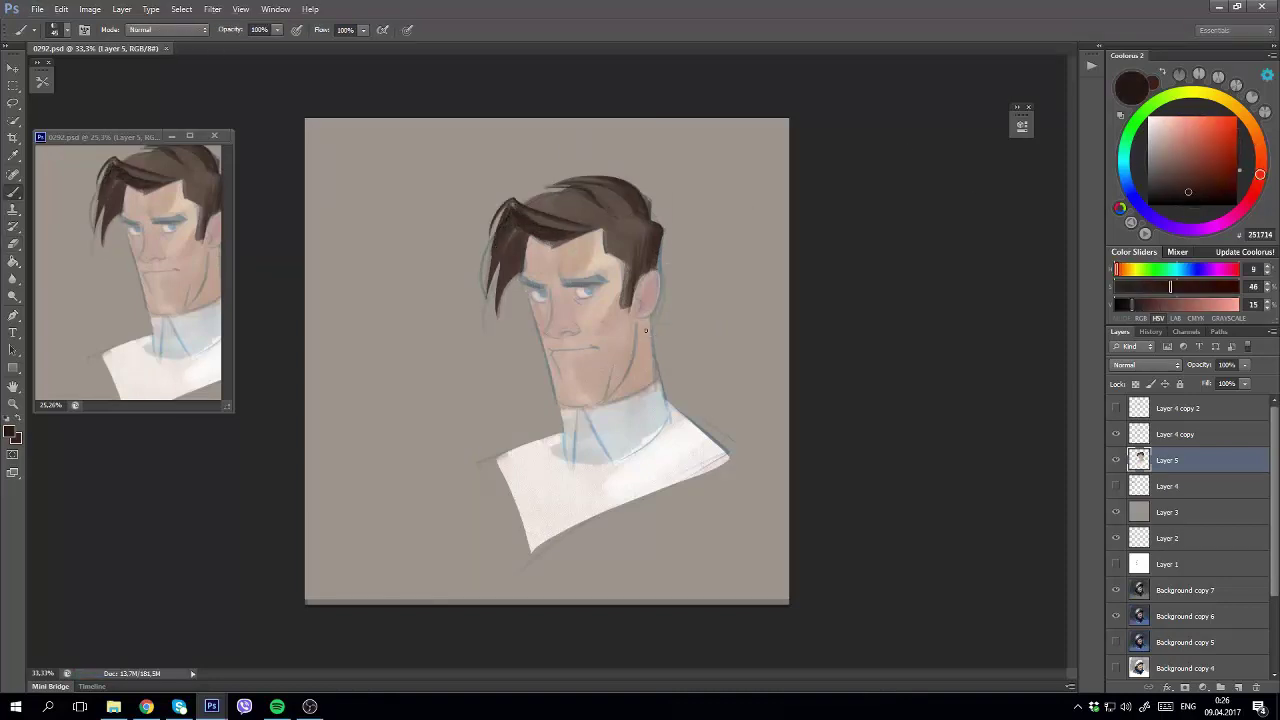
{"action": "mouse_move", "coordinate": [650, 340]}
{"action": "left_mouse_down"}
{"action": "mouse_move", "coordinate": [660, 245]}
{"action": "mouse_move", "coordinate": [638, 320]}
{"action": "left_mouse_up"}
Paint pink strokes on the ear and near the eye, and a reddish stroke along the nose.
{"action": "left_click", "coordinate": [640, 300], "text": "alt"}
{"action": "left_click_drag", "start_coordinate": [556, 290], "coordinate": [548, 313]}
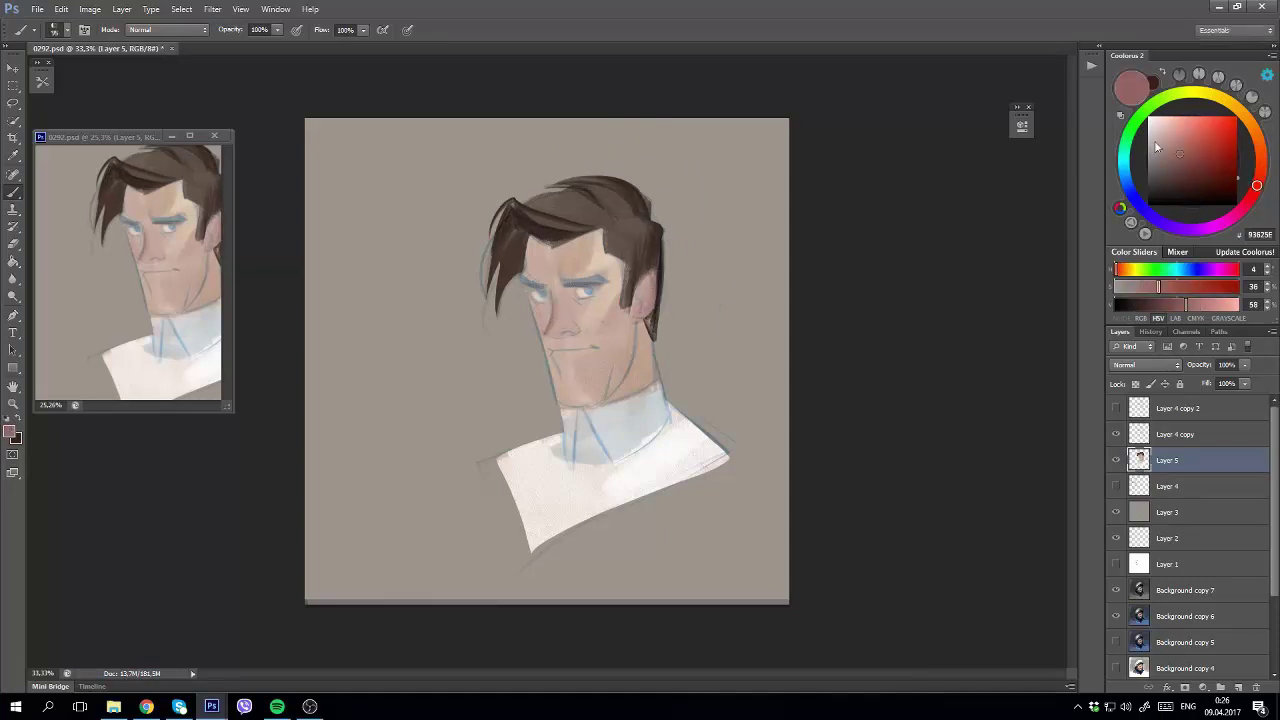
{"action": "left_click", "coordinate": [1248, 203]}
{"action": "left_click", "coordinate": [620, 300], "text": "alt"}
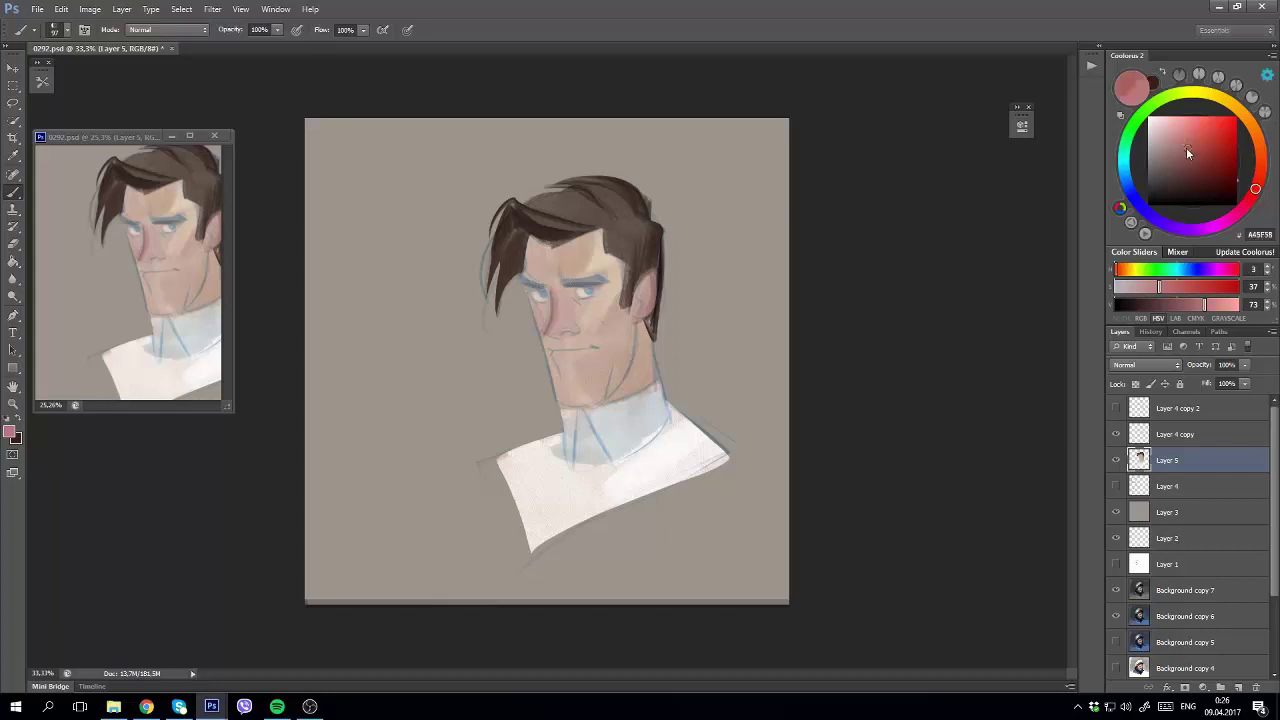
{"action": "left_click_drag", "start_coordinate": [552, 330], "coordinate": [548, 348]}
{"action": "left_click", "coordinate": [630, 285], "text": "alt"}
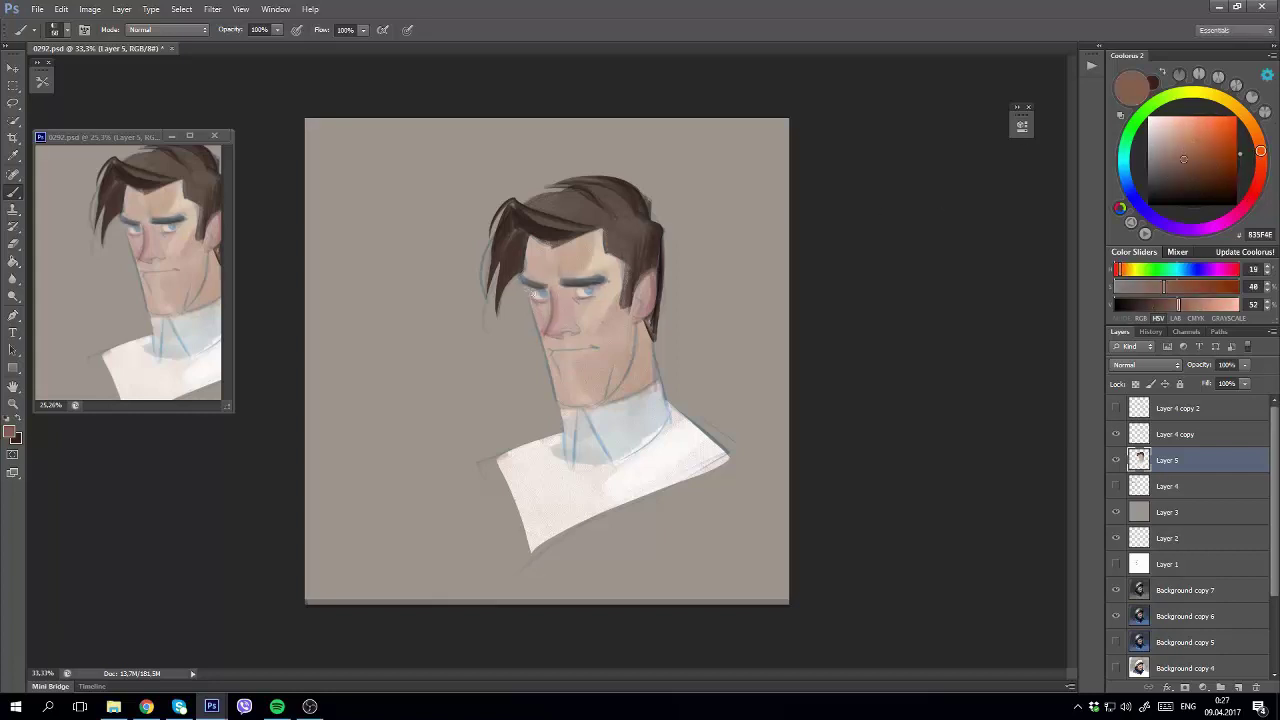
Flip the canvas back and add reddish strokes by the ear, jaw and neck.
{"action": "key", "text": "ctrl+shift+h"}
{"action": "left_click", "coordinate": [510, 351], "text": "alt"}
{"action": "left_click", "coordinate": [528, 340], "text": "alt"}
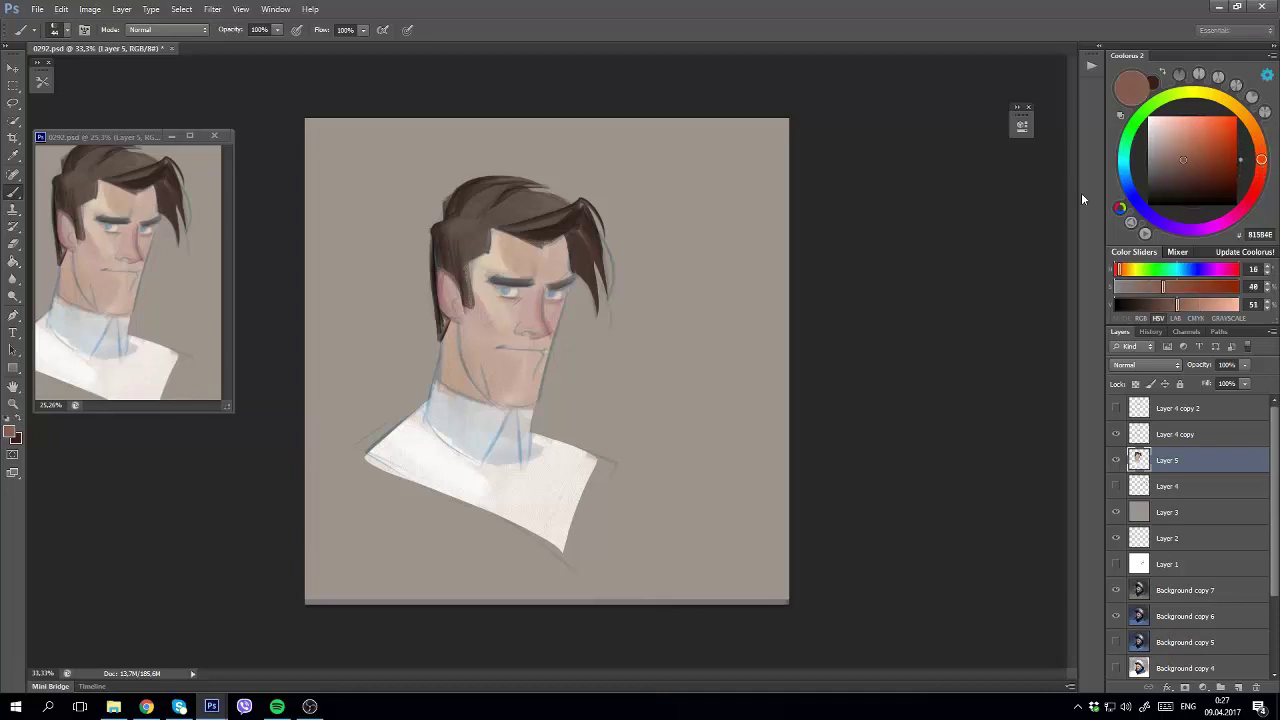
{"action": "left_click_drag", "start_coordinate": [465, 314], "coordinate": [449, 334]}
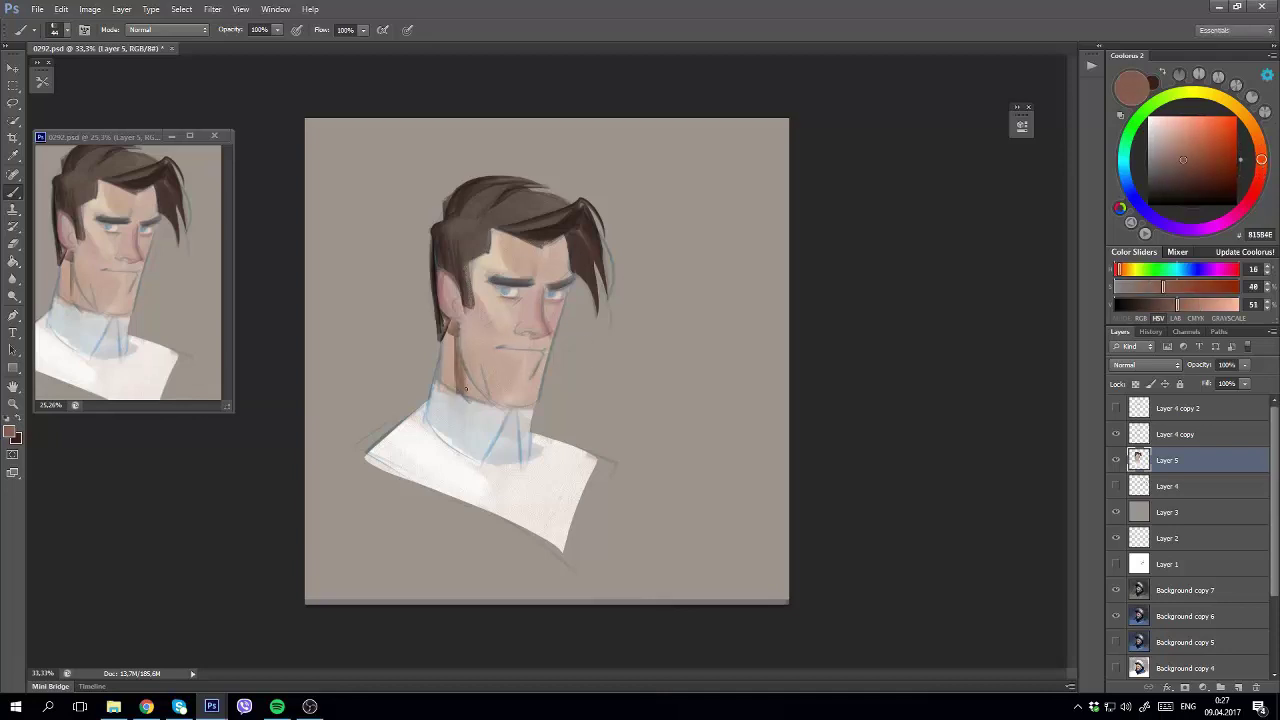
{"action": "mouse_move", "coordinate": [465, 389]}
{"action": "left_mouse_down"}
{"action": "mouse_move", "coordinate": [526, 432]}
{"action": "mouse_move", "coordinate": [530, 408]}
{"action": "left_mouse_up"}
Pick a bluish-grey and toggle the painted layer to compare it with the sketch.
{"action": "left_click", "coordinate": [490, 428], "text": "alt"}
{"action": "left_click", "coordinate": [1134, 197]}
{"action": "key", "text": "v"}
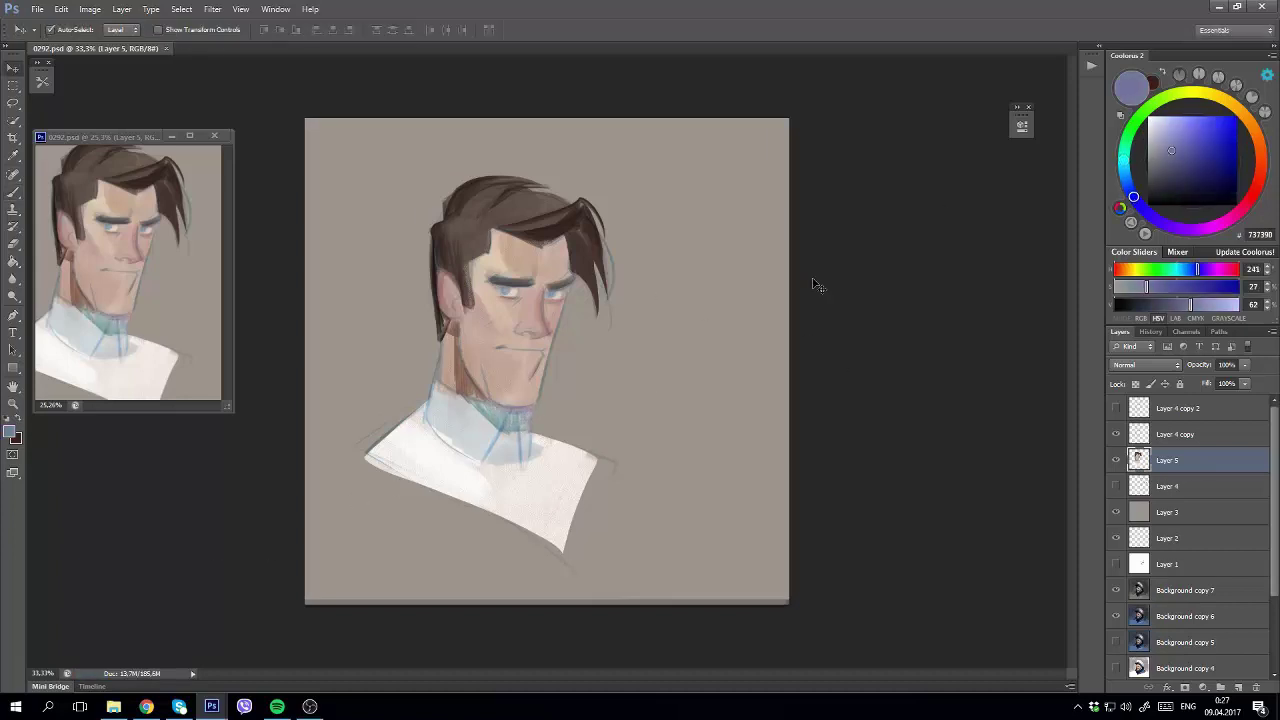
{"action": "left_click", "coordinate": [1116, 486], "text": "alt"}
{"action": "left_click", "coordinate": [1116, 486], "text": "alt"}
{"action": "key", "text": "b"}
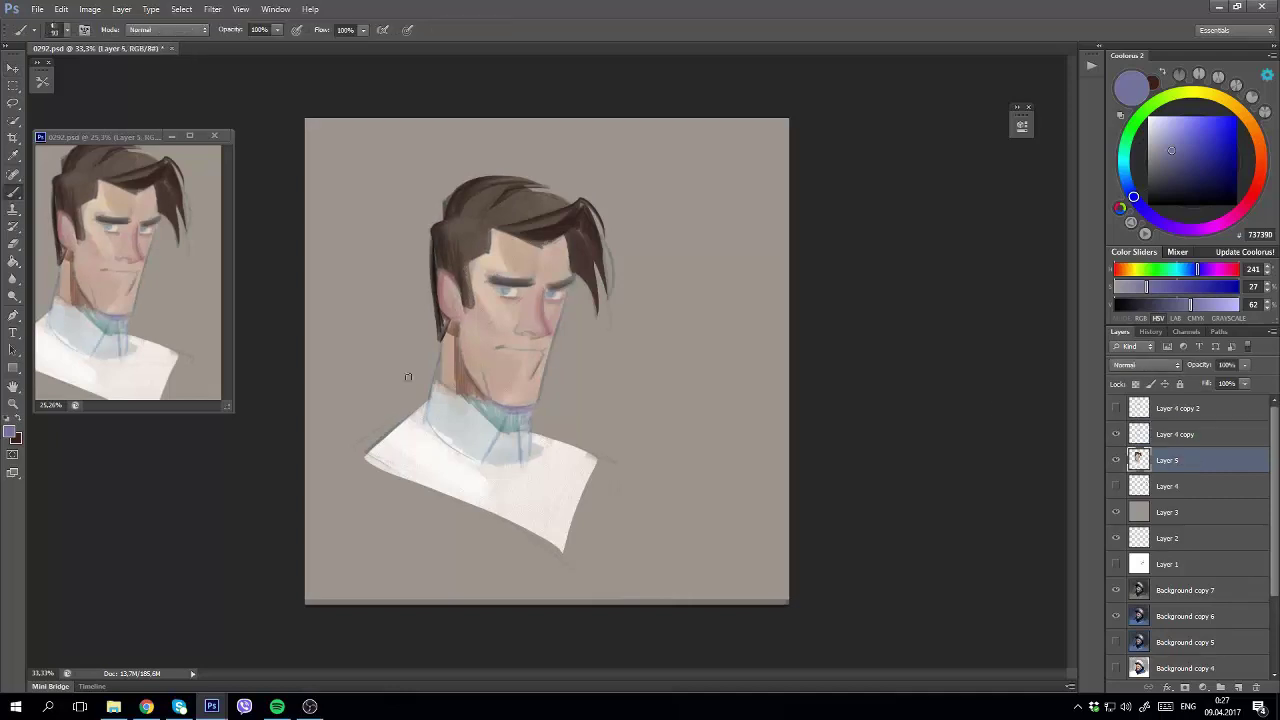
Shade under the chin and down the neck with brown.
{"action": "left_click", "coordinate": [468, 384], "text": "alt"}
{"action": "left_click_drag", "start_coordinate": [474, 380], "coordinate": [526, 410]}
{"action": "left_click_drag", "start_coordinate": [540, 366], "coordinate": [529, 412]}
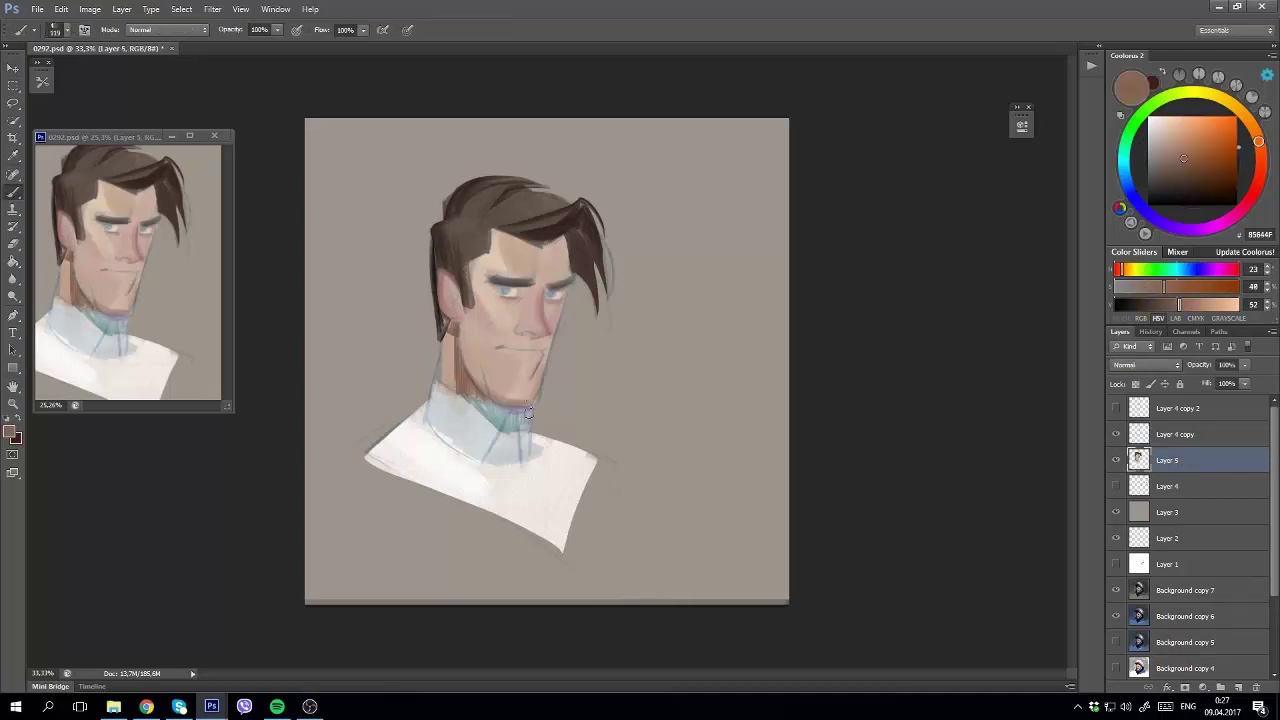
{"action": "scroll", "coordinate": [499, 347], "scroll_direction": "up", "scroll_amount": 2}
{"action": "left_click", "coordinate": [499, 347], "text": "alt"}
{"action": "right_click", "coordinate": [840, 310]}
With a 125 px brush, paint mauve shading along the nose and the right jaw and chin.
{"action": "left_click", "coordinate": [1059, 652]}
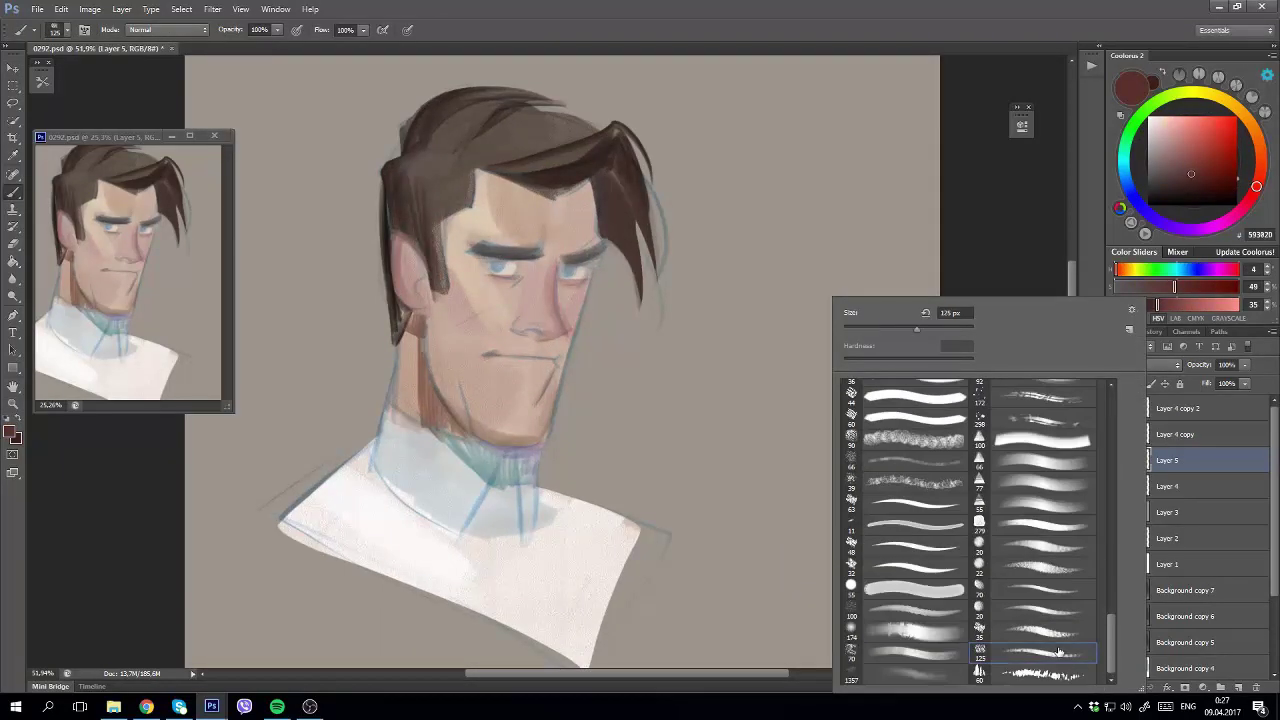
{"action": "key", "text": "Return"}
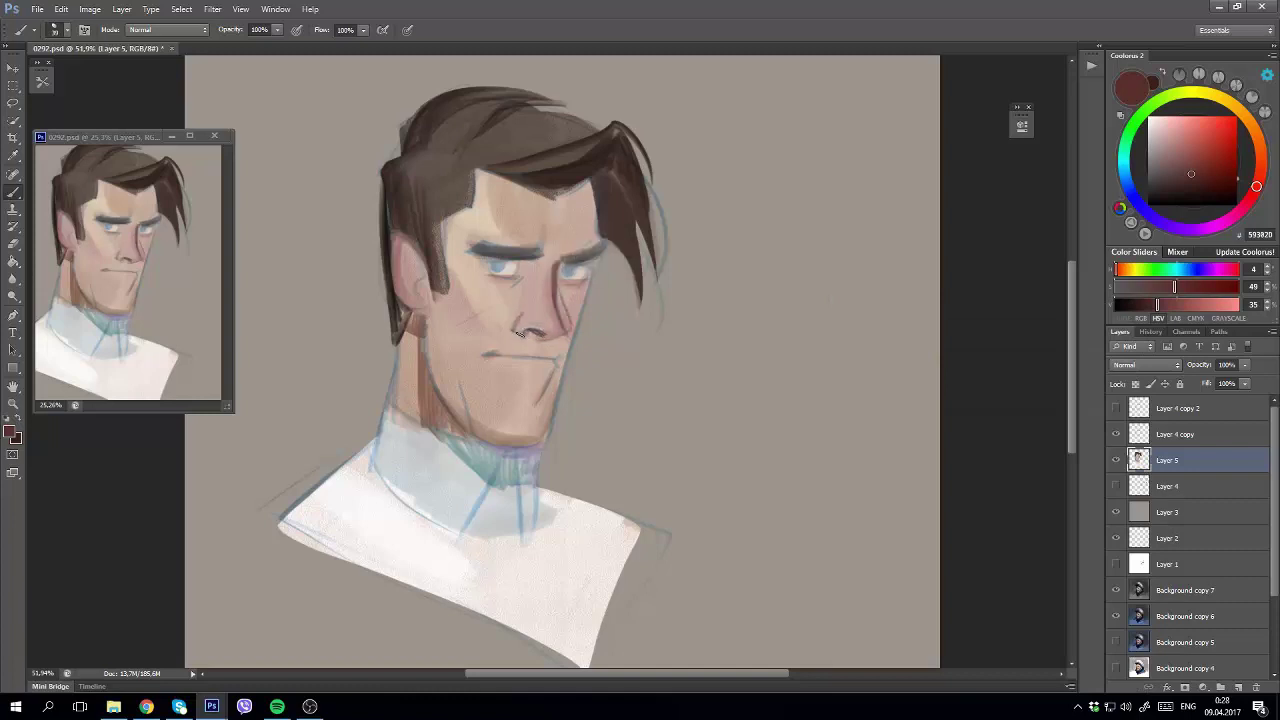
{"action": "left_click", "coordinate": [519, 333], "text": "alt"}
{"action": "mouse_move", "coordinate": [535, 335]}
{"action": "left_mouse_down"}
{"action": "mouse_move", "coordinate": [572, 330]}
{"action": "mouse_move", "coordinate": [555, 285]}
{"action": "left_mouse_up"}
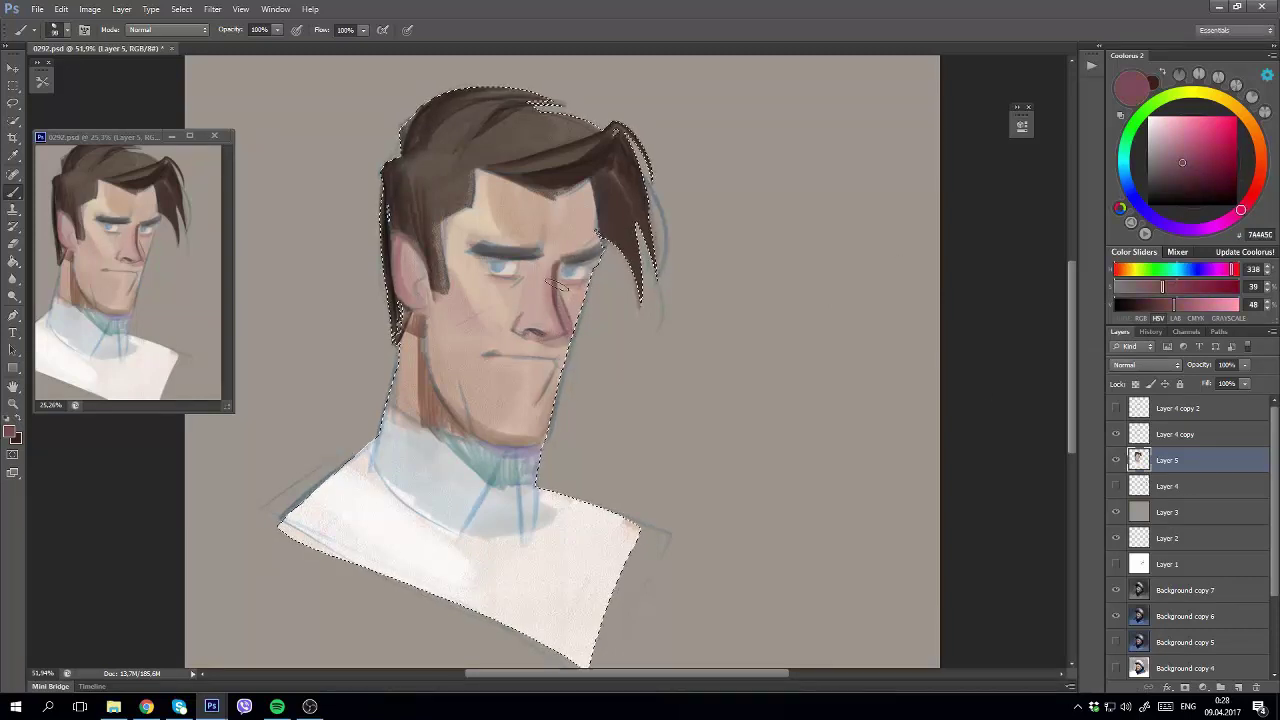
{"action": "mouse_move", "coordinate": [566, 350]}
{"action": "left_mouse_down"}
{"action": "mouse_move", "coordinate": [528, 418]}
{"action": "mouse_move", "coordinate": [537, 442]}
{"action": "left_mouse_up"}
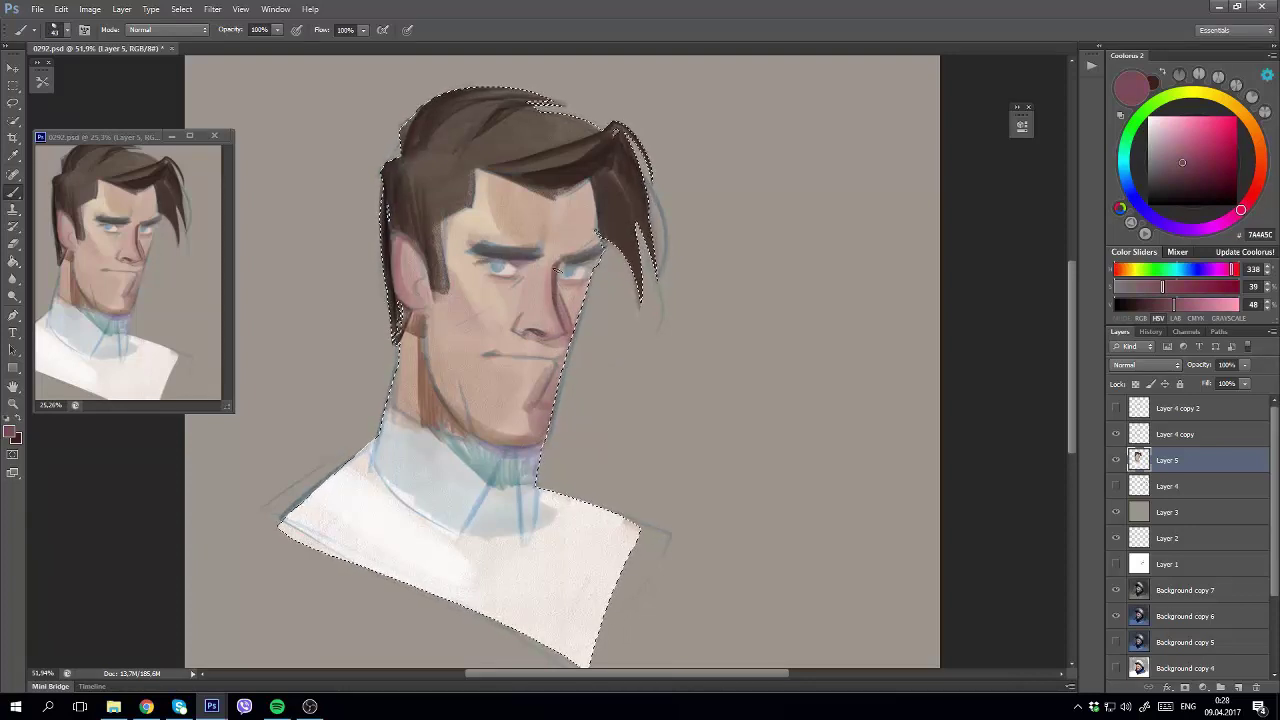
Darken the eyelids with dark olive strokes.
{"action": "left_click", "coordinate": [541, 232], "text": "alt"}
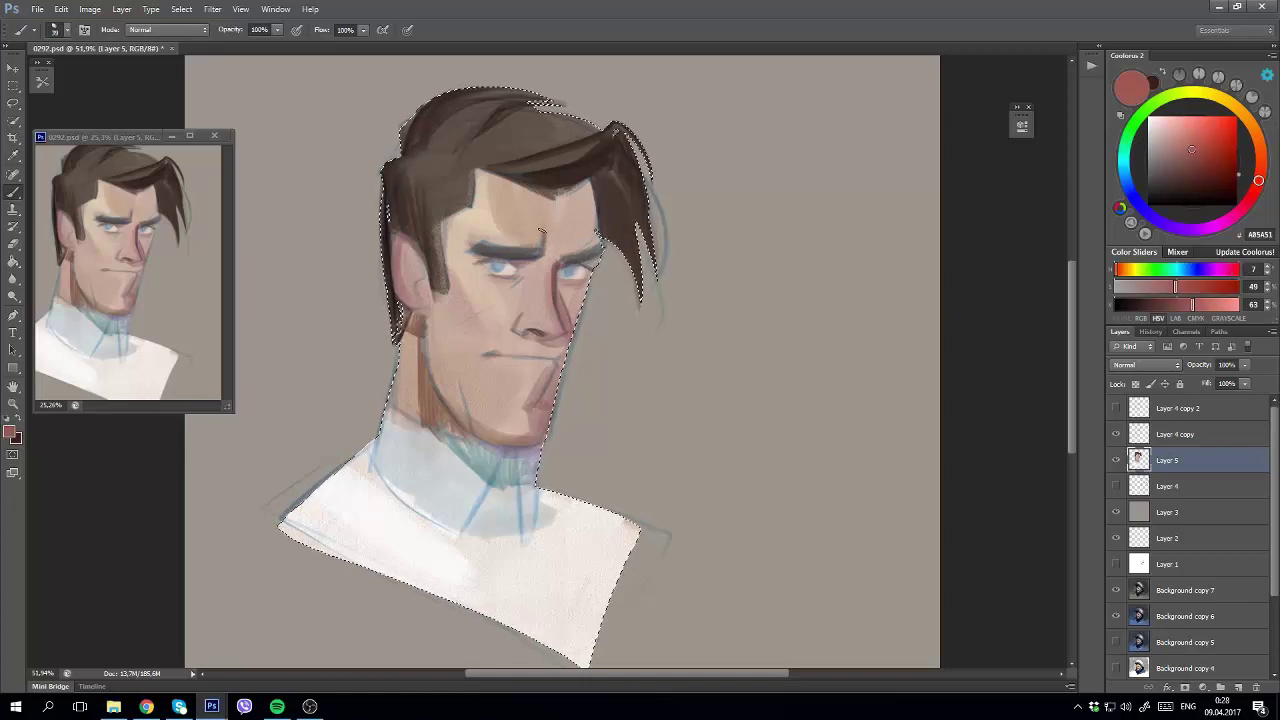
{"action": "left_click", "coordinate": [598, 222], "text": "alt"}
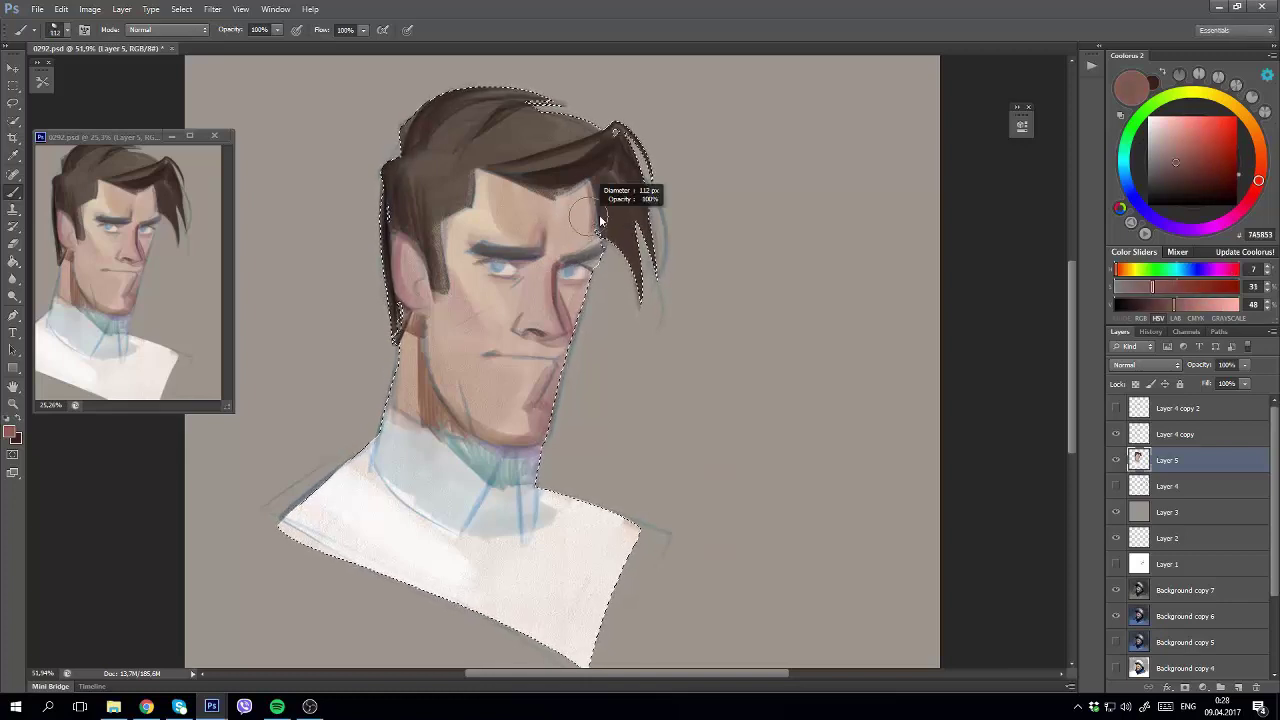
{"action": "left_click", "coordinate": [519, 283], "text": "alt"}
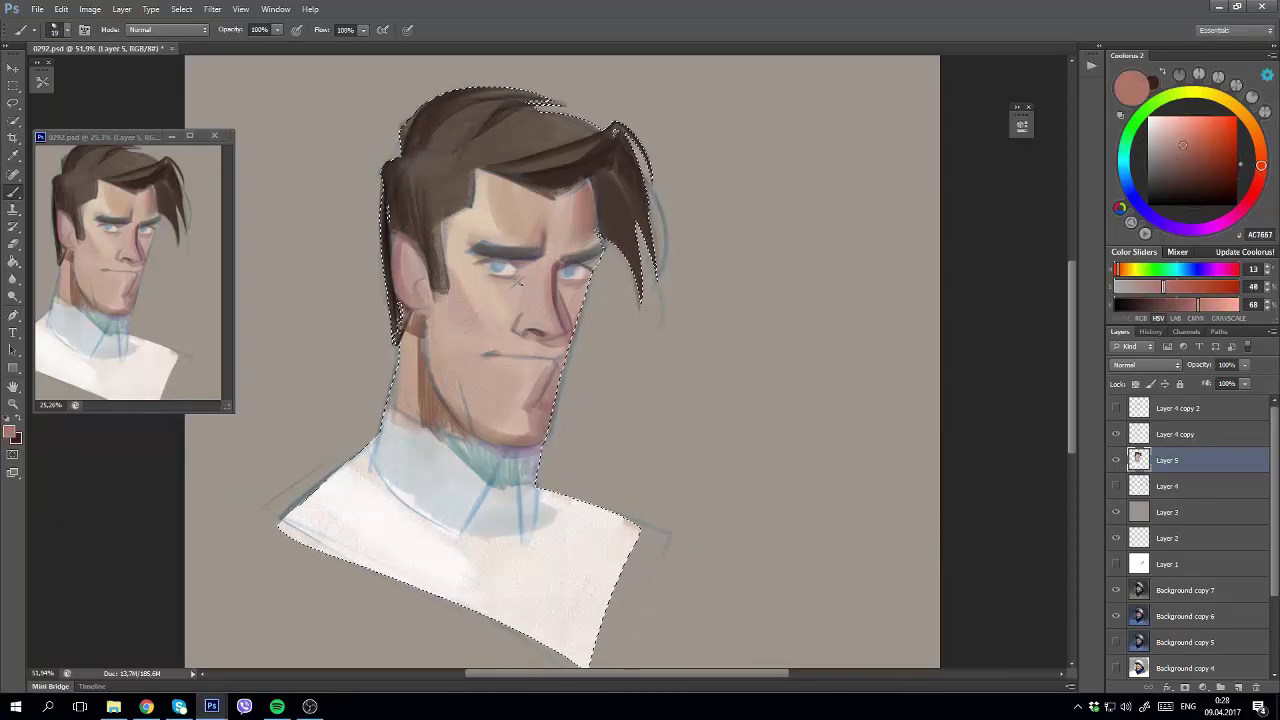
{"action": "left_click", "coordinate": [500, 268], "text": "alt"}
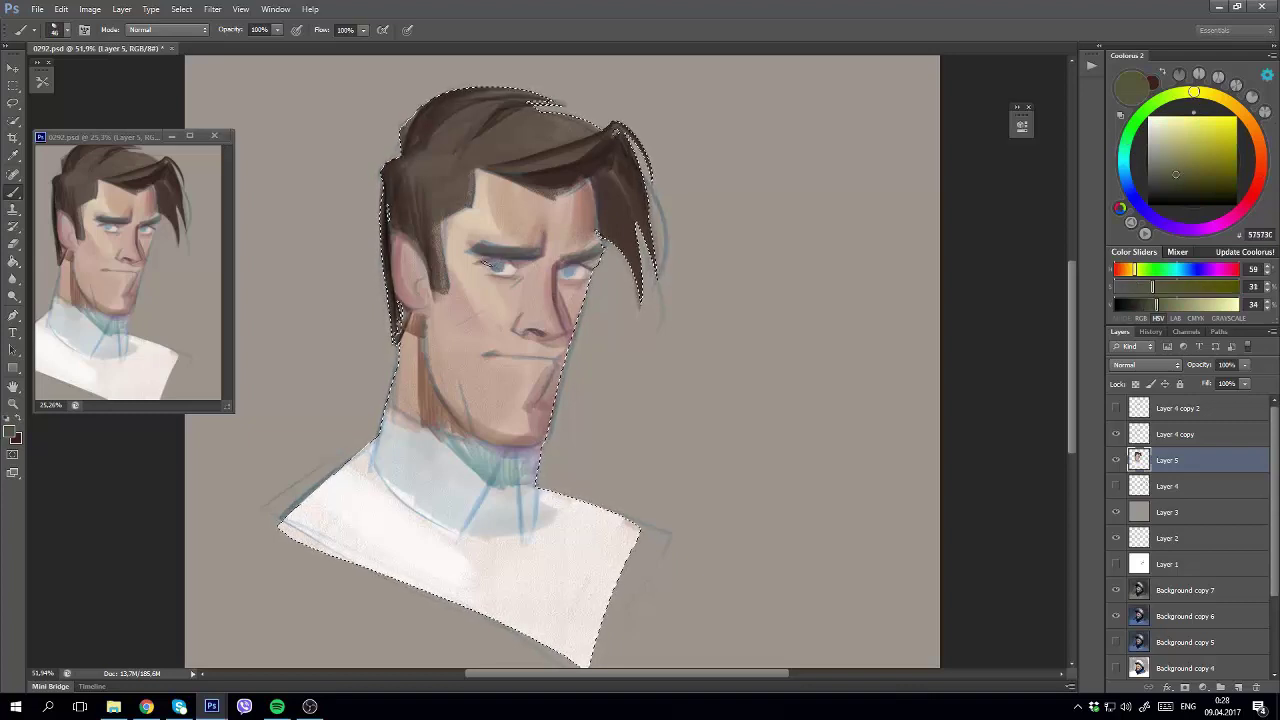
{"action": "left_click_drag", "start_coordinate": [486, 265], "coordinate": [512, 266]}
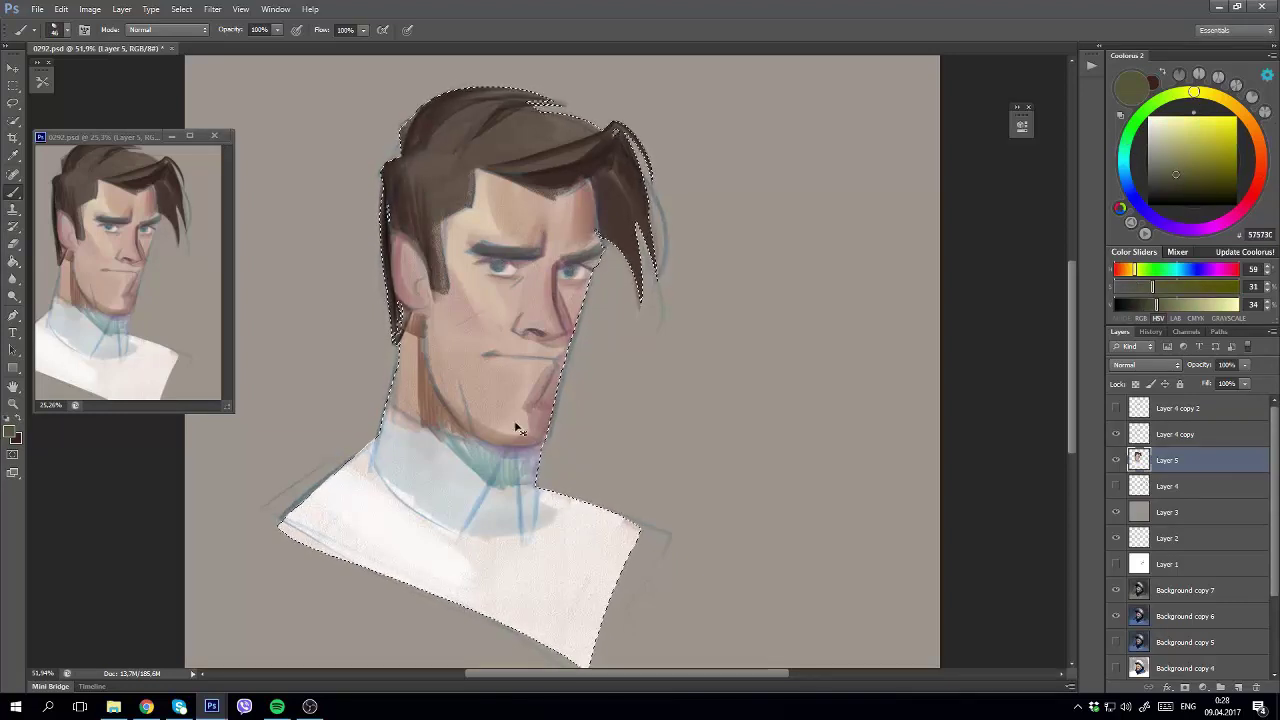
Toggle the painted layer off and on to check the sketch, and briefly mirror the canvas.
{"action": "left_click", "coordinate": [1118, 460]}
{"action": "left_click", "coordinate": [1118, 460]}
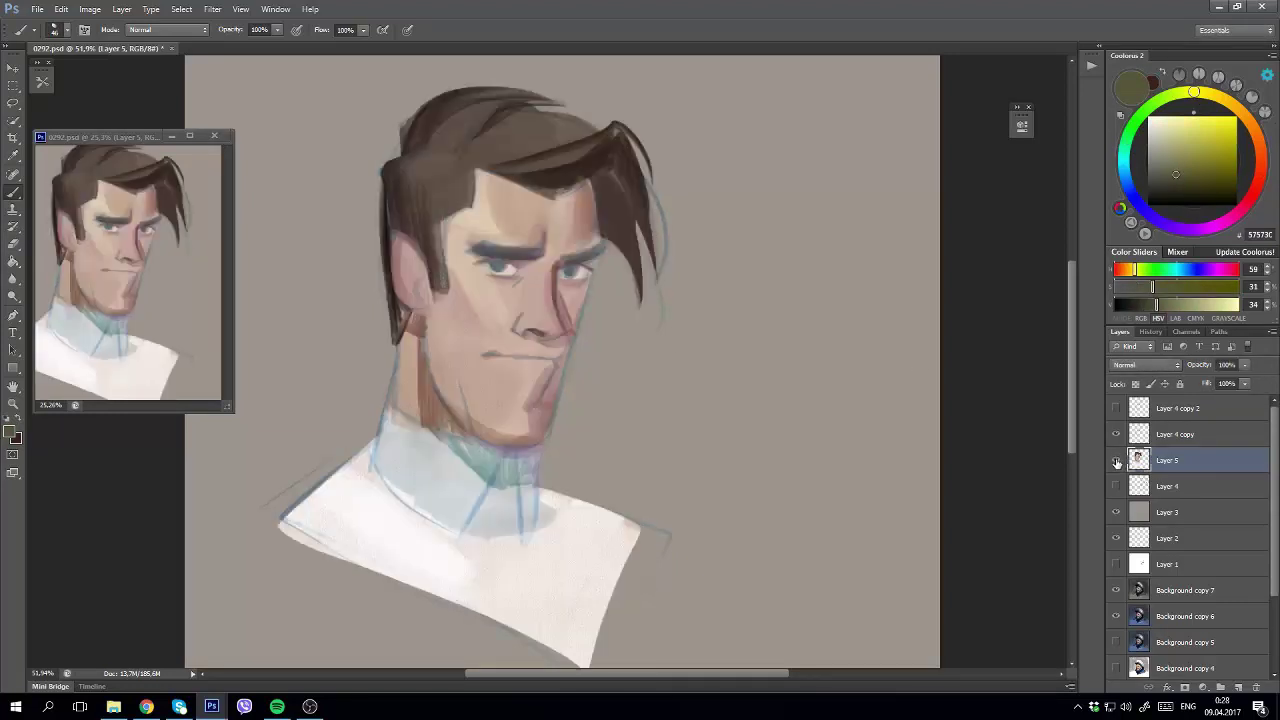
{"action": "left_click", "coordinate": [590, 268], "text": "alt"}
{"action": "key", "text": "ctrl+alt+z"}
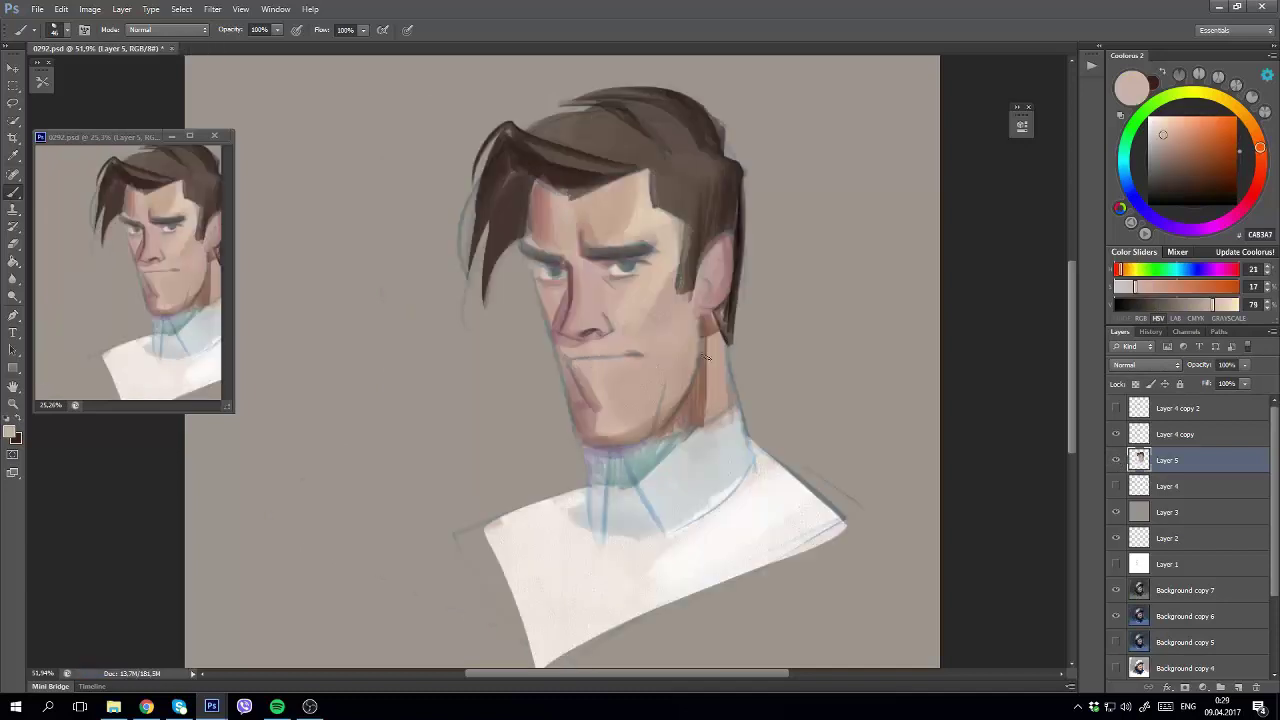
{"action": "key", "text": "ctrl+alt+z"}
Shift the line art's hue by -10 and hide the painted layer to view the sketch.
{"action": "key", "text": "ctrl+u"}
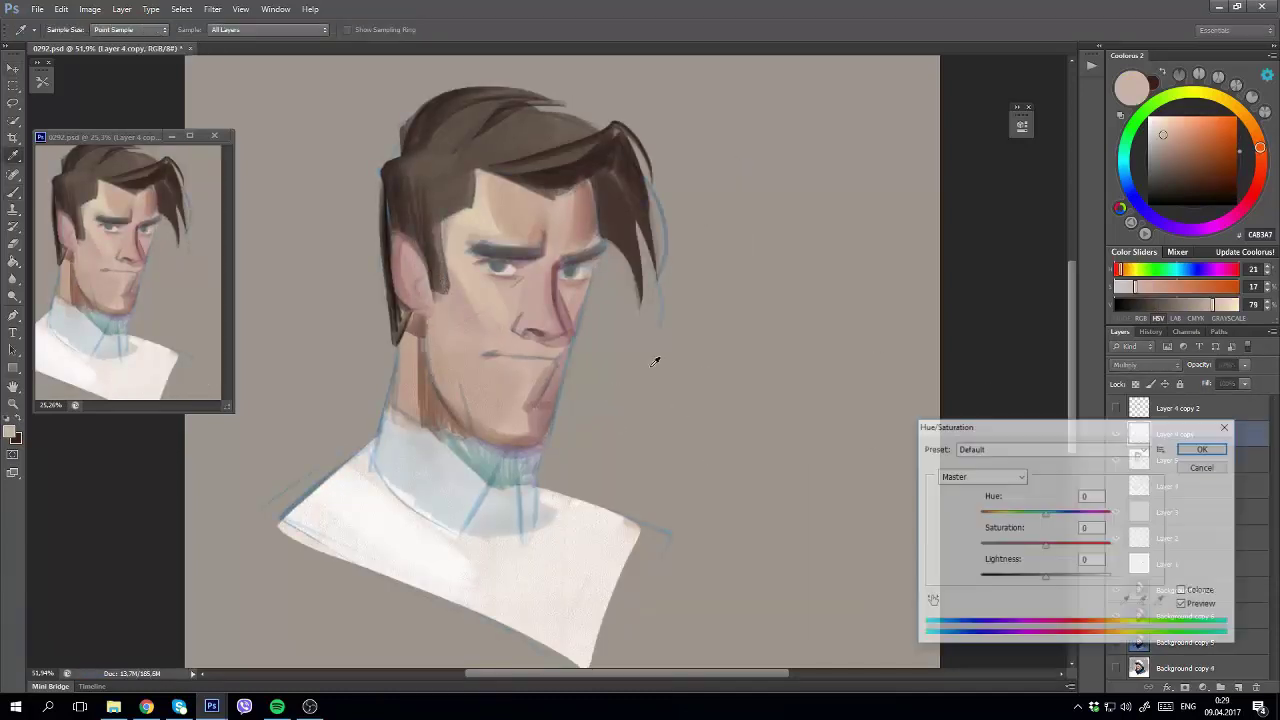
{"action": "left_click_drag", "start_coordinate": [1045, 512], "coordinate": [1040, 518]}
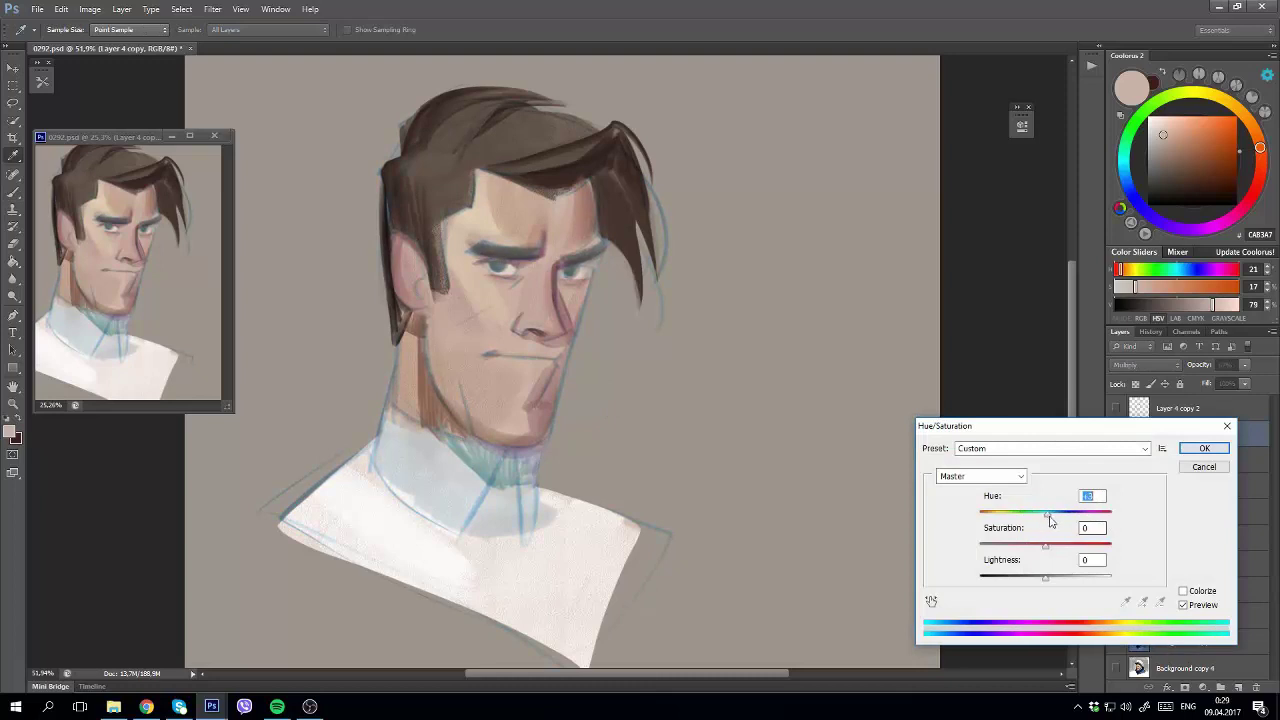
{"action": "left_click", "coordinate": [1204, 448]}
{"action": "left_click_drag", "start_coordinate": [1150, 434], "coordinate": [1147, 478]}
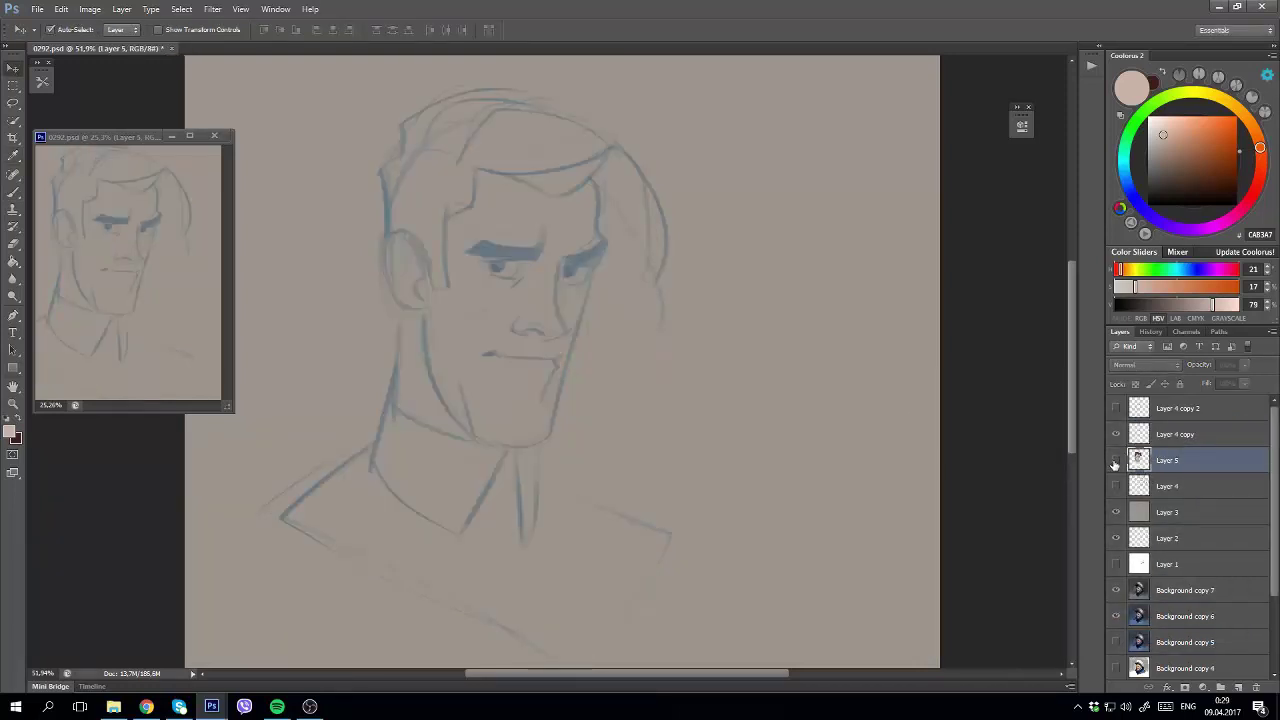
{"action": "left_click", "coordinate": [1175, 434]}
Merge the Layer 4 copy line layer down into Layer 5 and save the document.
{"action": "key", "text": "shift+alt+m"}
{"action": "key", "text": "6"}
{"action": "key", "text": "7"}
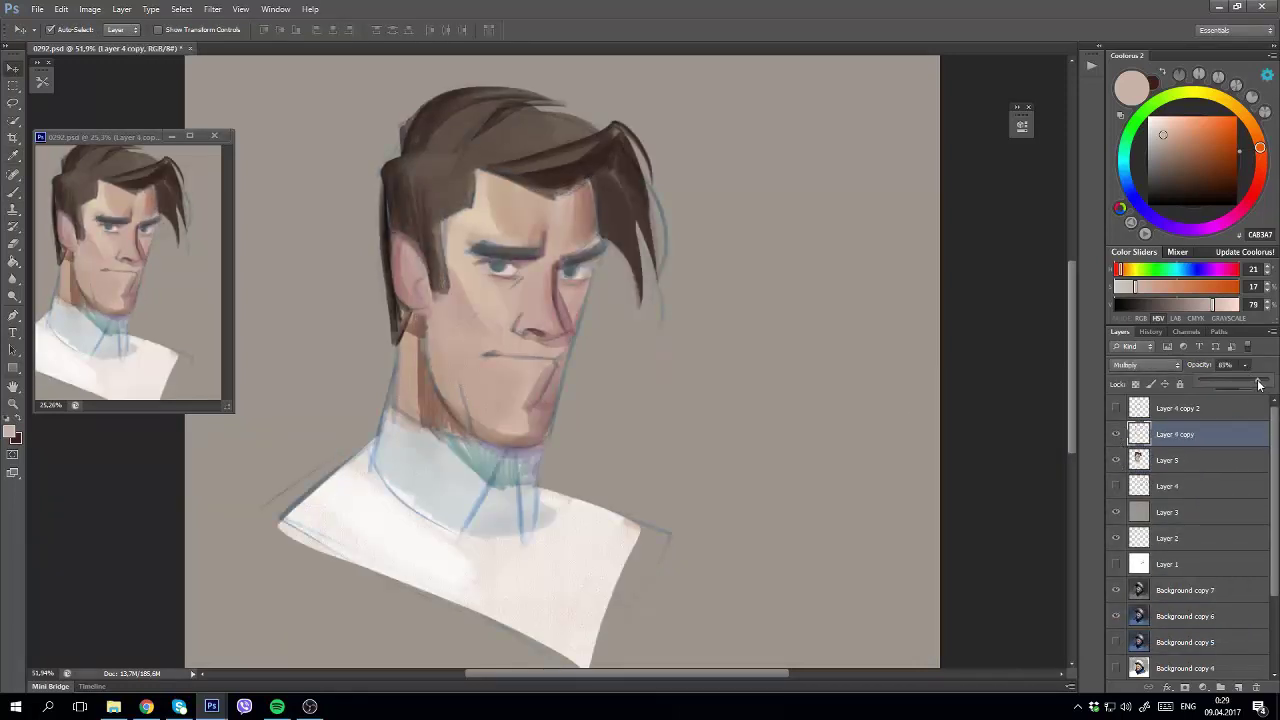
{"action": "key", "text": "ctrl+e"}
{"action": "key", "text": "b"}
{"action": "key", "text": "ctrl+s"}
Switch to the paint-blending brush preset and blend beige and skin tones on the forehead.
{"action": "left_click", "coordinate": [543, 229], "text": "alt"}
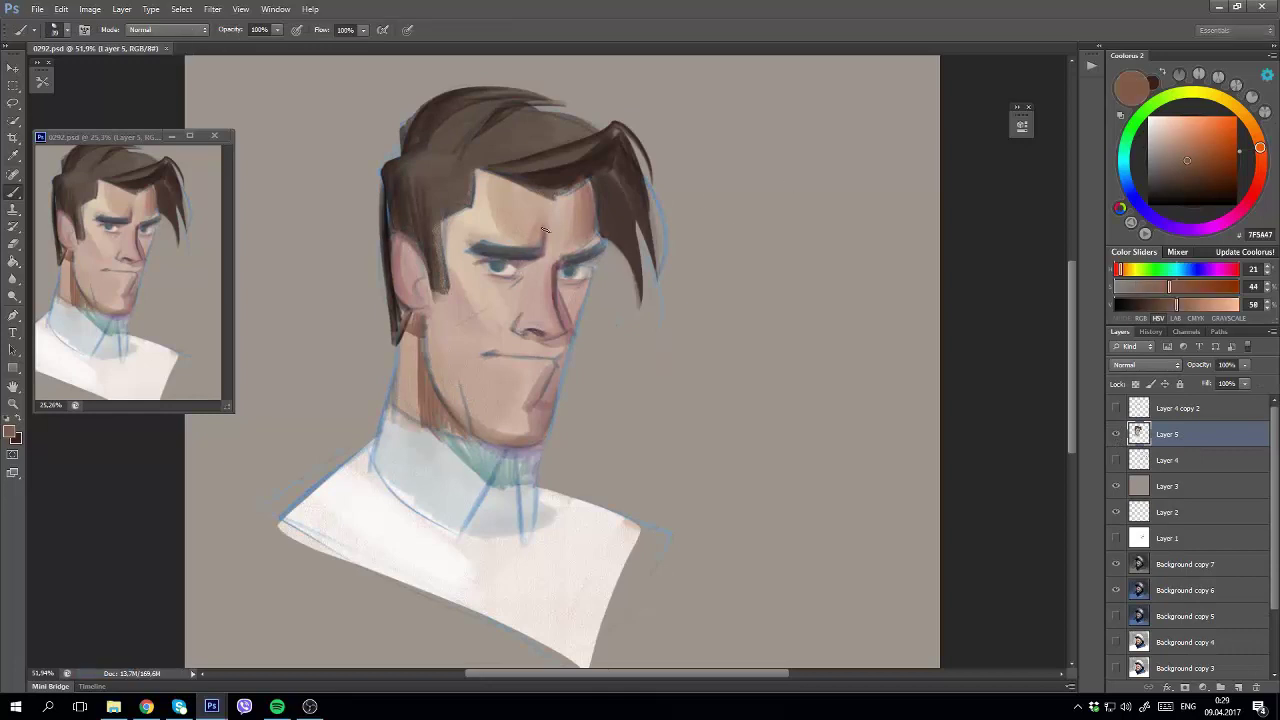
{"action": "left_click", "coordinate": [42, 81]}
{"action": "left_click", "coordinate": [128, 610]}
{"action": "left_click", "coordinate": [42, 81]}
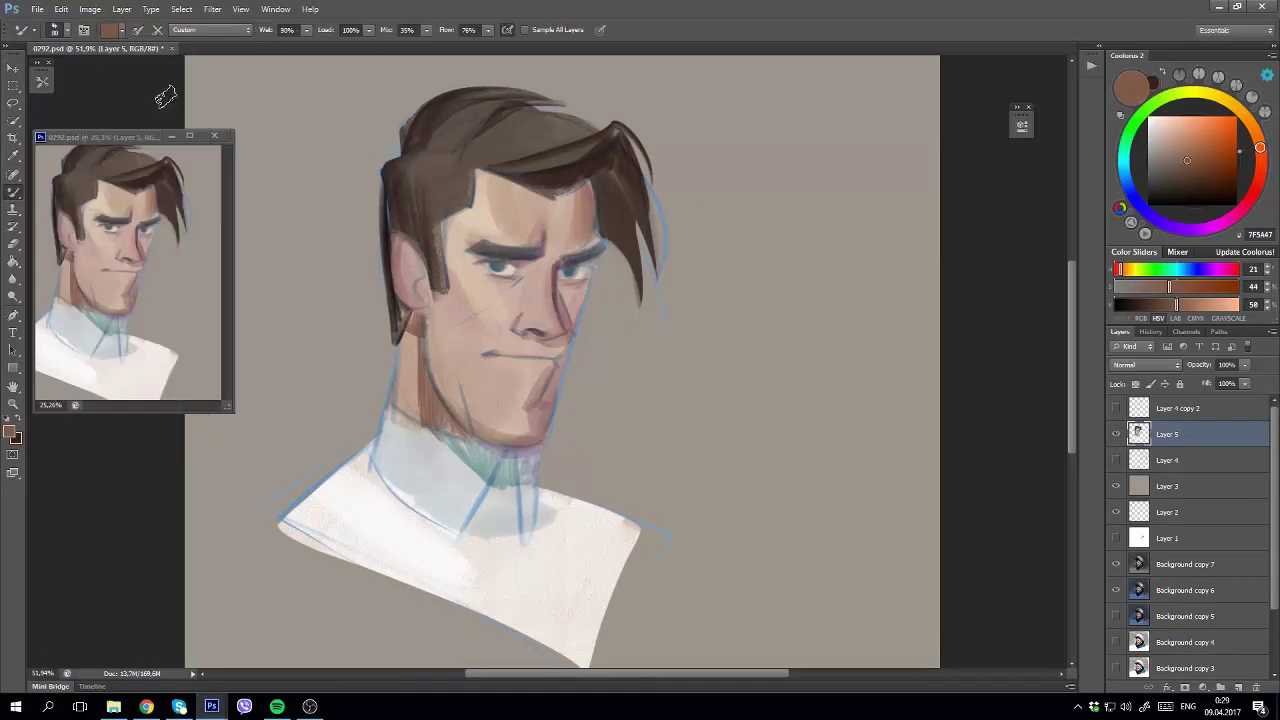
{"action": "left_click", "coordinate": [476, 237], "text": "alt"}
{"action": "left_click", "coordinate": [540, 215], "text": "alt"}
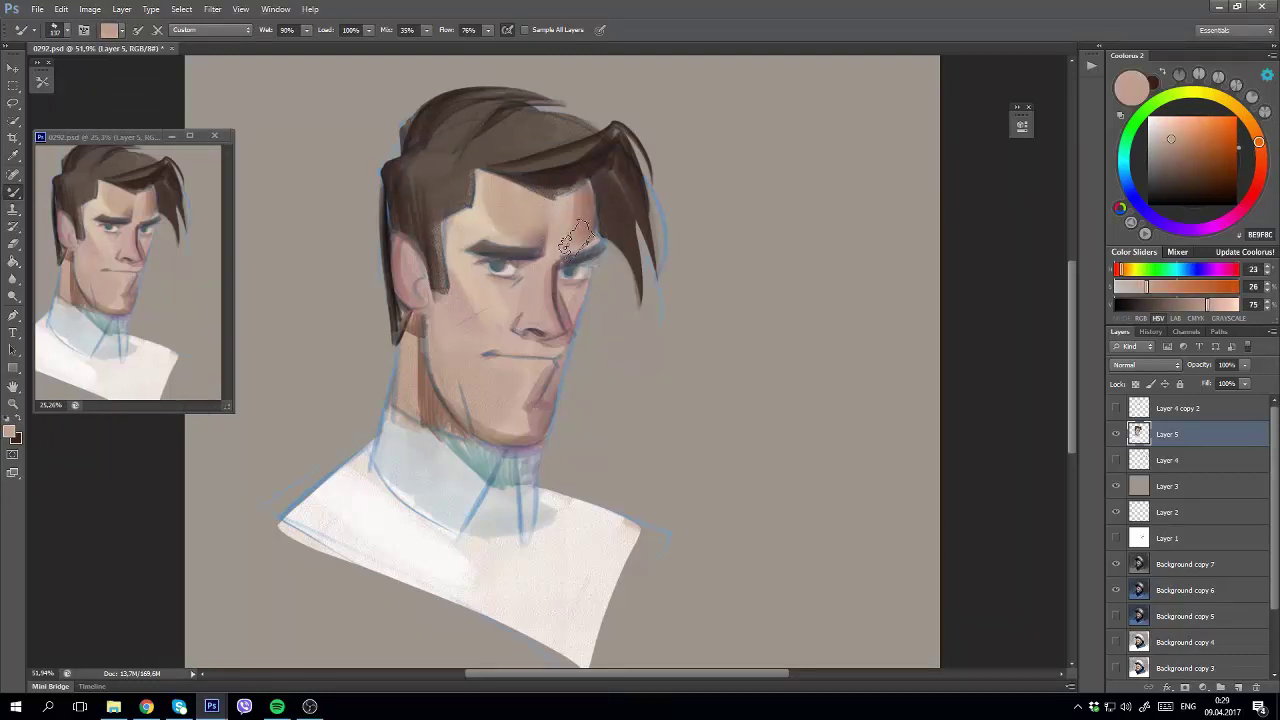
Blend the brow area with sampled dark grey, skin-brown and reddish-brown tones.
{"action": "left_click", "coordinate": [535, 253], "text": "alt"}
{"action": "left_click", "coordinate": [537, 253], "text": "alt"}
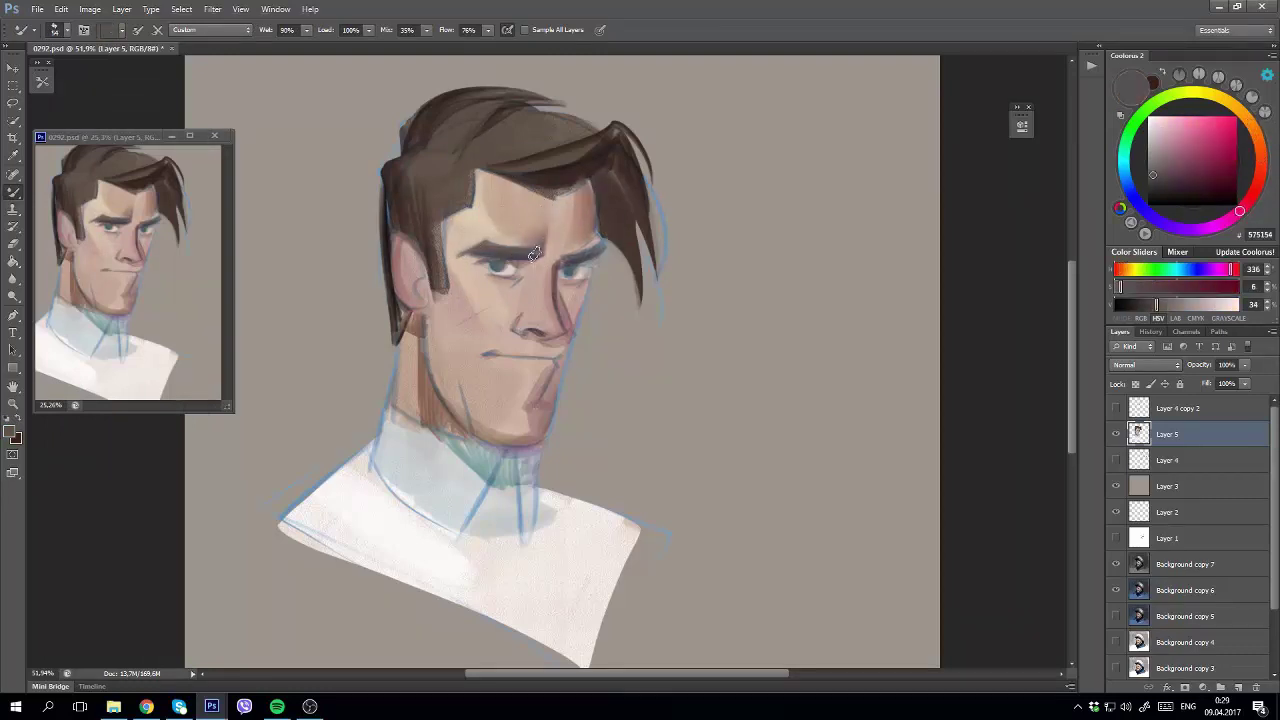
{"action": "left_click", "coordinate": [568, 259], "text": "alt"}
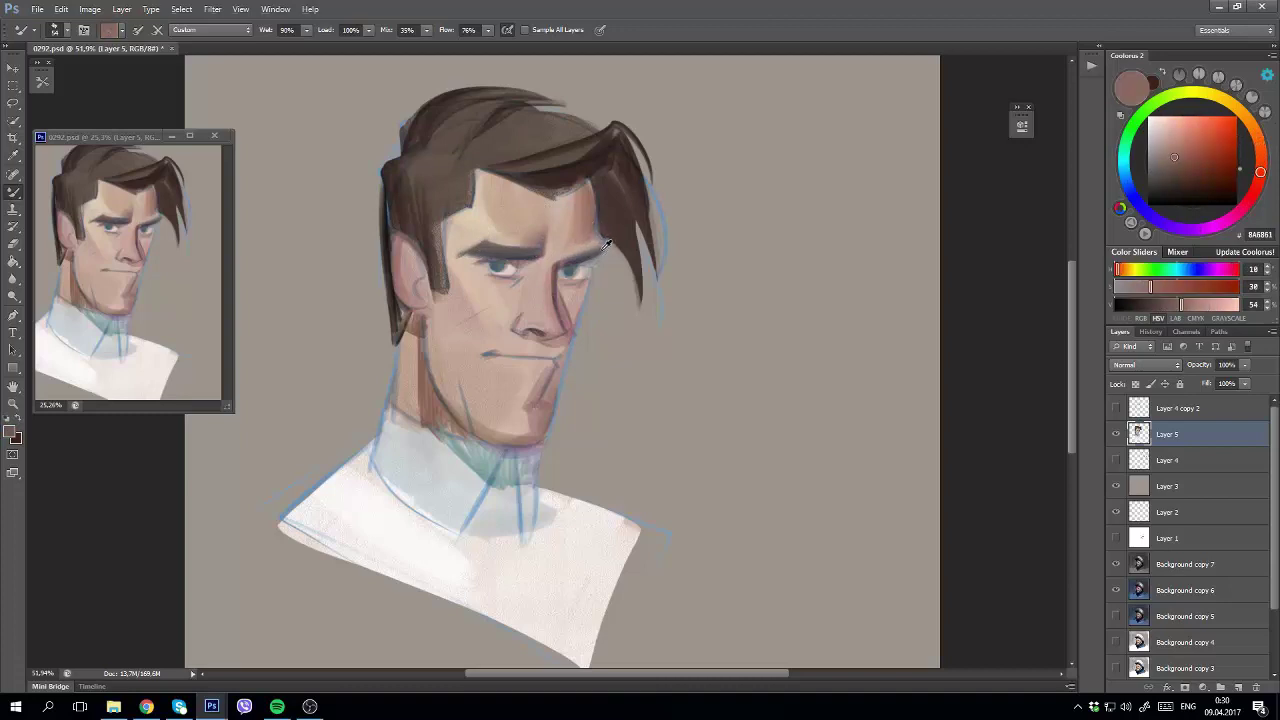
{"action": "left_click", "coordinate": [589, 232], "text": "alt"}
{"action": "left_click", "coordinate": [1176, 175]}
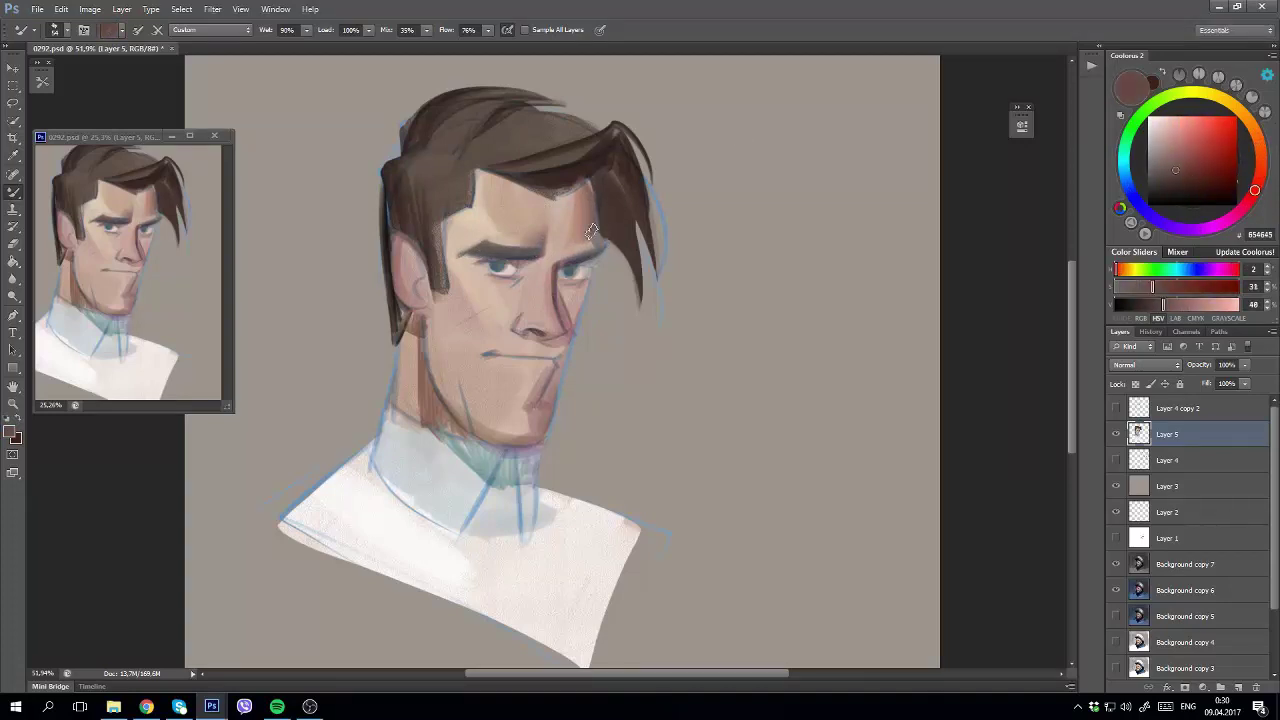
Darken the eyebrows with near-black, mirror the canvas, and show the Layer 4 copy 2 sketch.
{"action": "key", "text": "shift+b"}
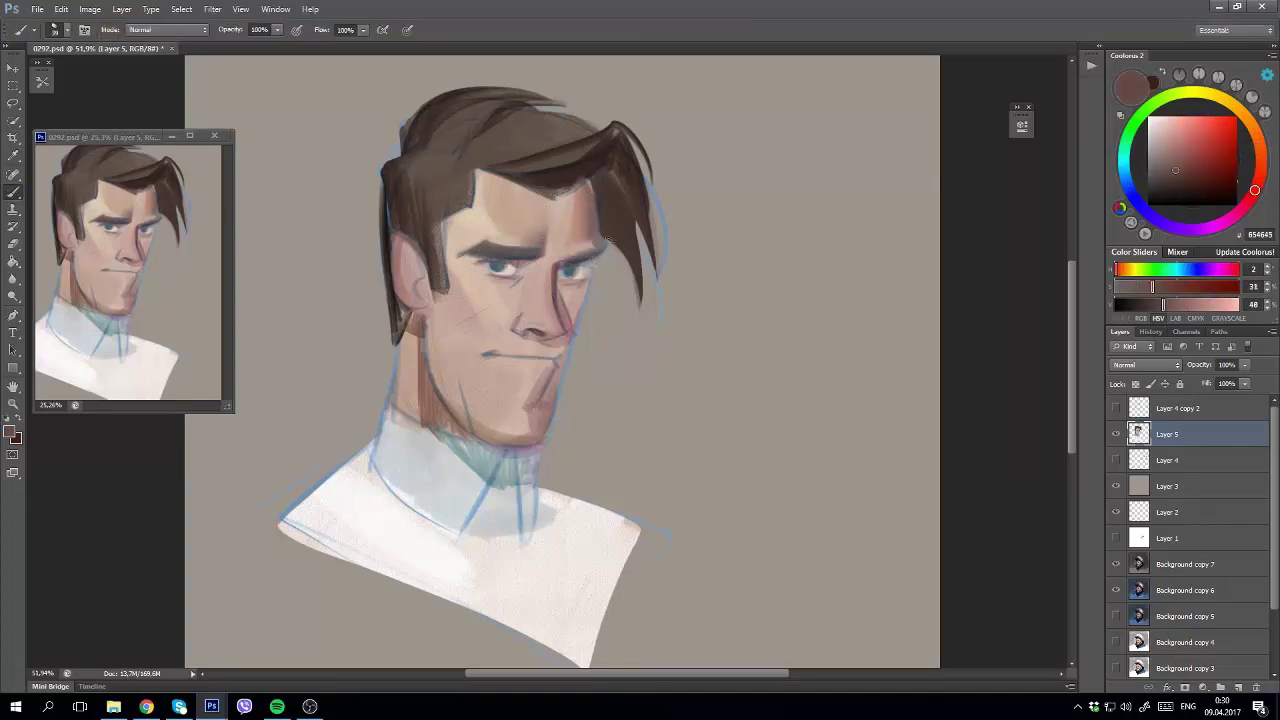
{"action": "left_click", "coordinate": [600, 197], "text": "alt"}
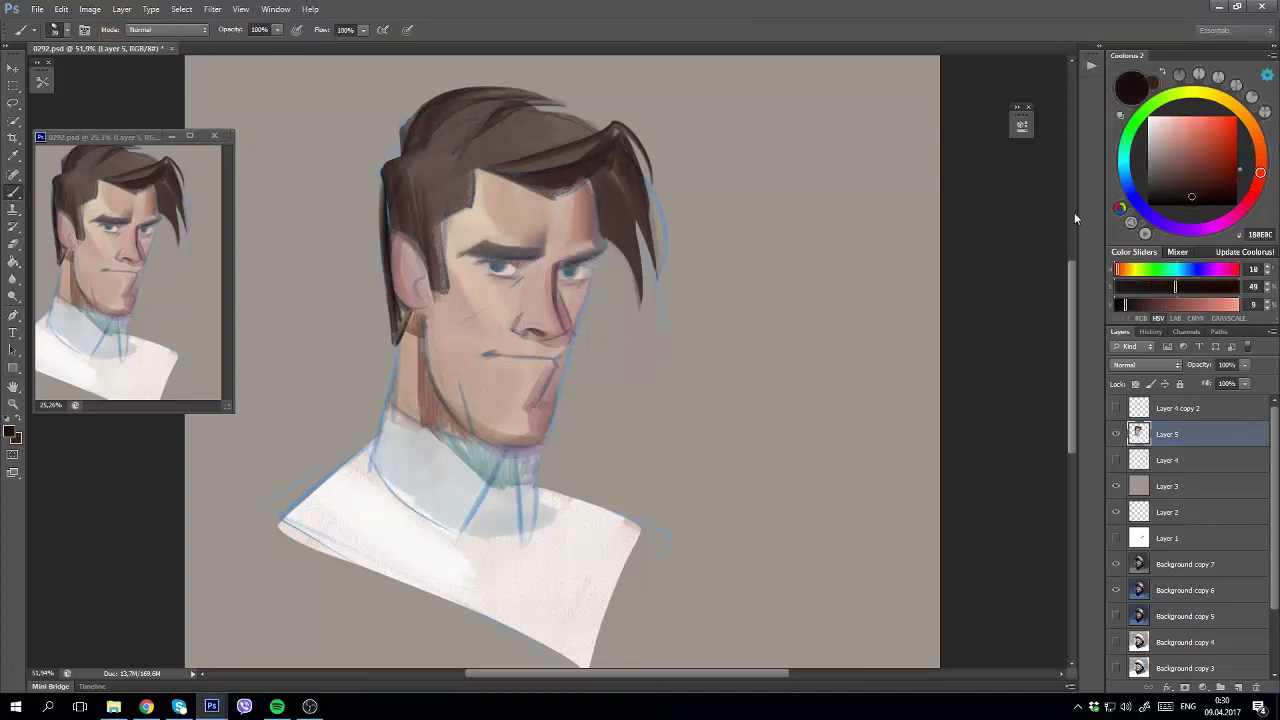
{"action": "left_click", "coordinate": [557, 258], "text": "alt"}
{"action": "key", "text": "h"}
{"action": "left_click", "coordinate": [626, 300], "text": "alt"}
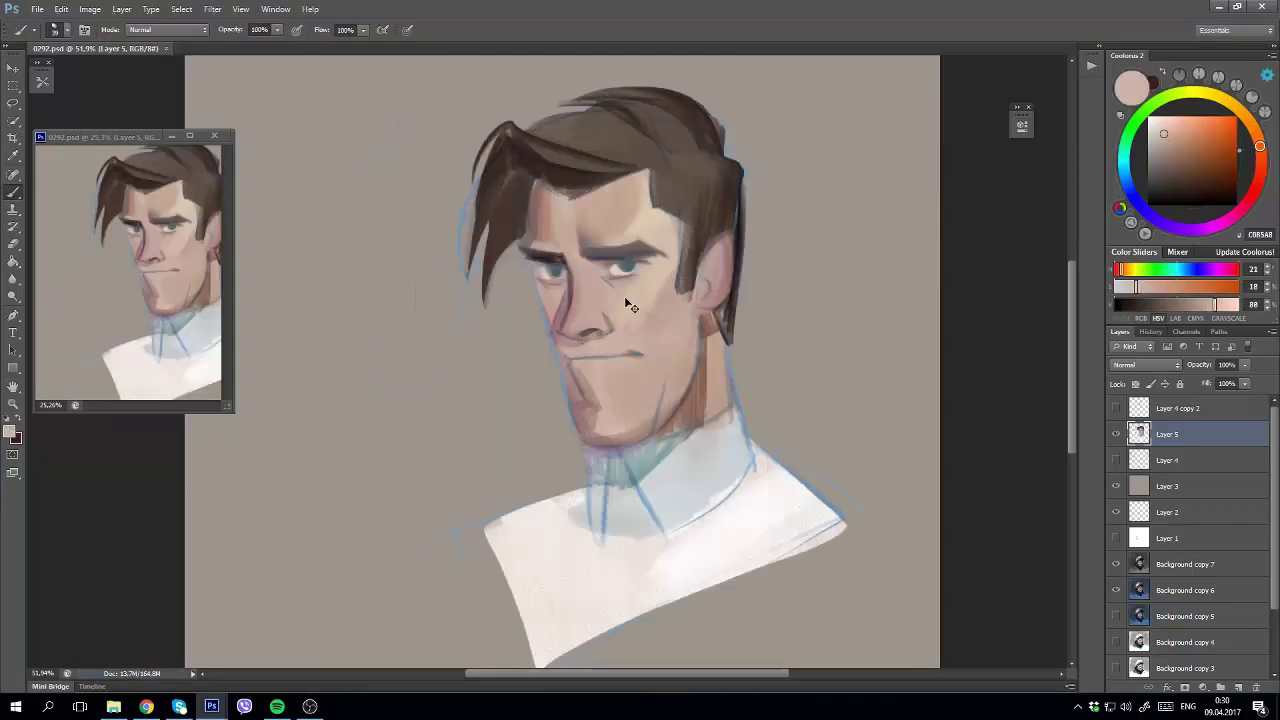
{"action": "key", "text": "v"}
{"action": "left_click", "coordinate": [1116, 408]}
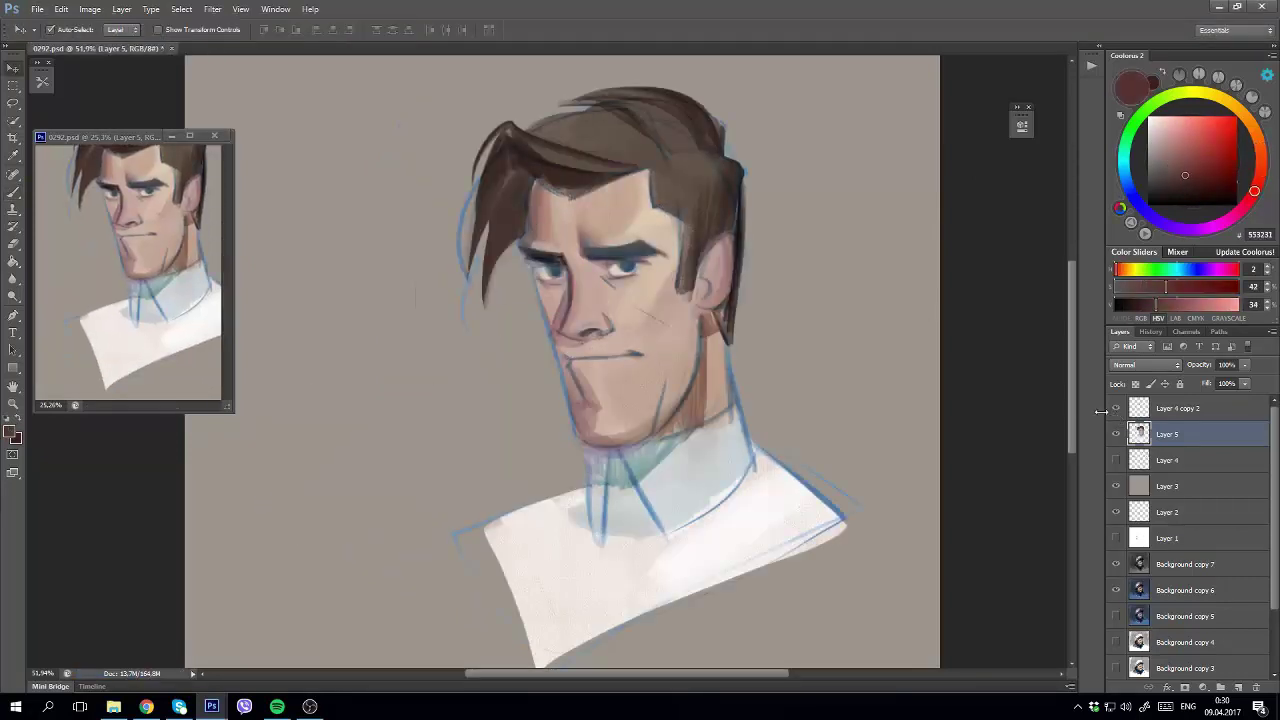
Move the blue sketch left of the face and resume painting olive and reddish tones on Layer 5.
{"action": "left_click_drag", "start_coordinate": [656, 265], "coordinate": [404, 332]}
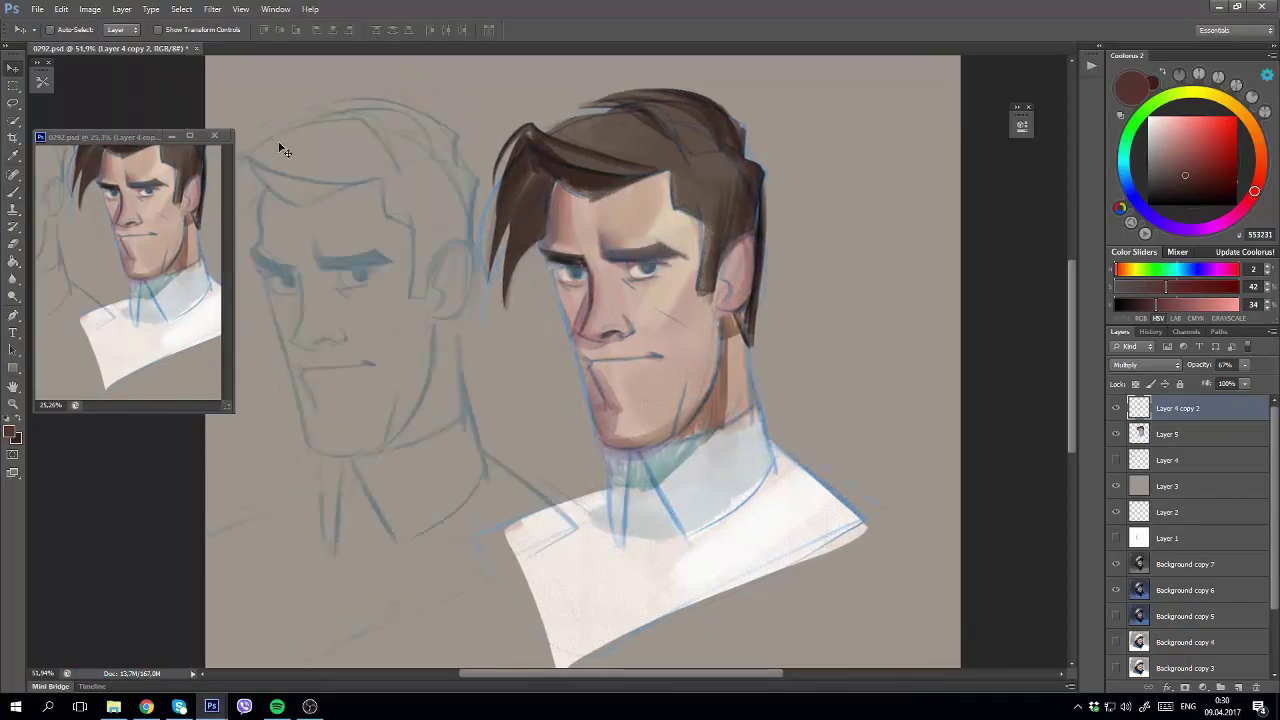
{"action": "left_click", "coordinate": [568, 282], "text": "ctrl"}
{"action": "key", "text": "b"}
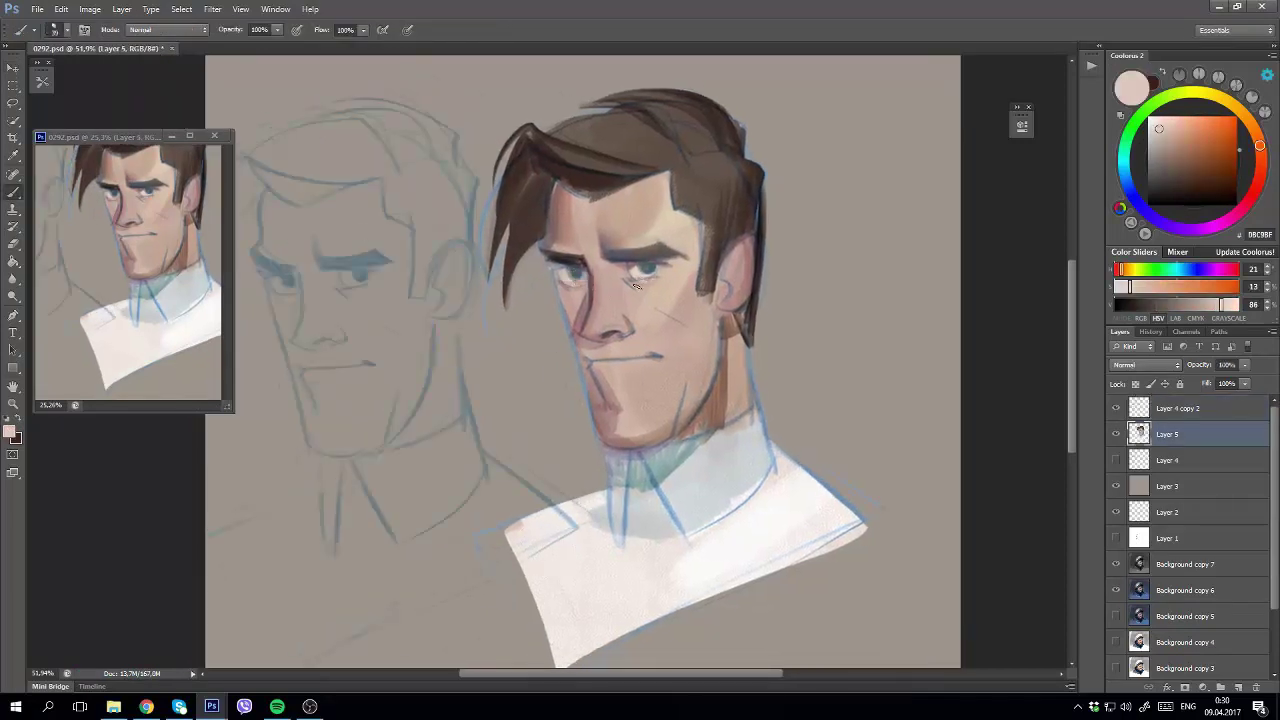
{"action": "left_click", "coordinate": [646, 268], "text": "alt"}
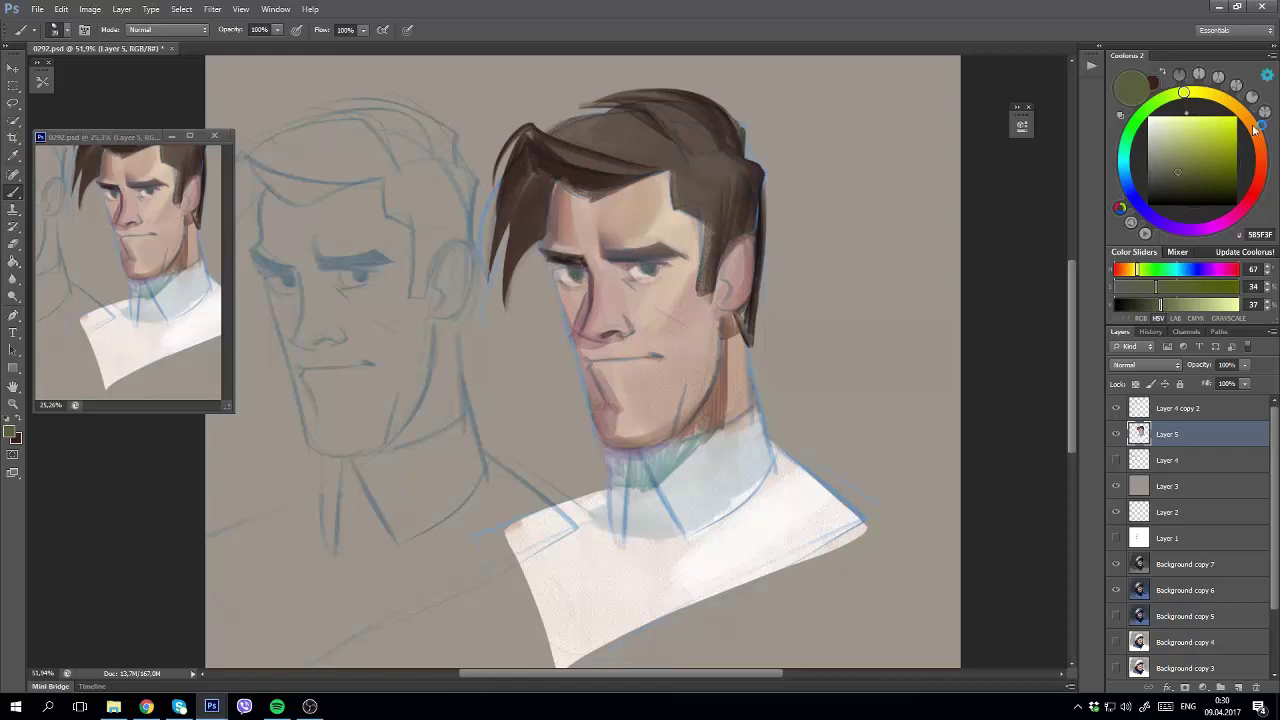
{"action": "left_click", "coordinate": [568, 292], "text": "alt"}
{"action": "right_click", "coordinate": [568, 292]}
{"action": "key", "text": "Escape"}
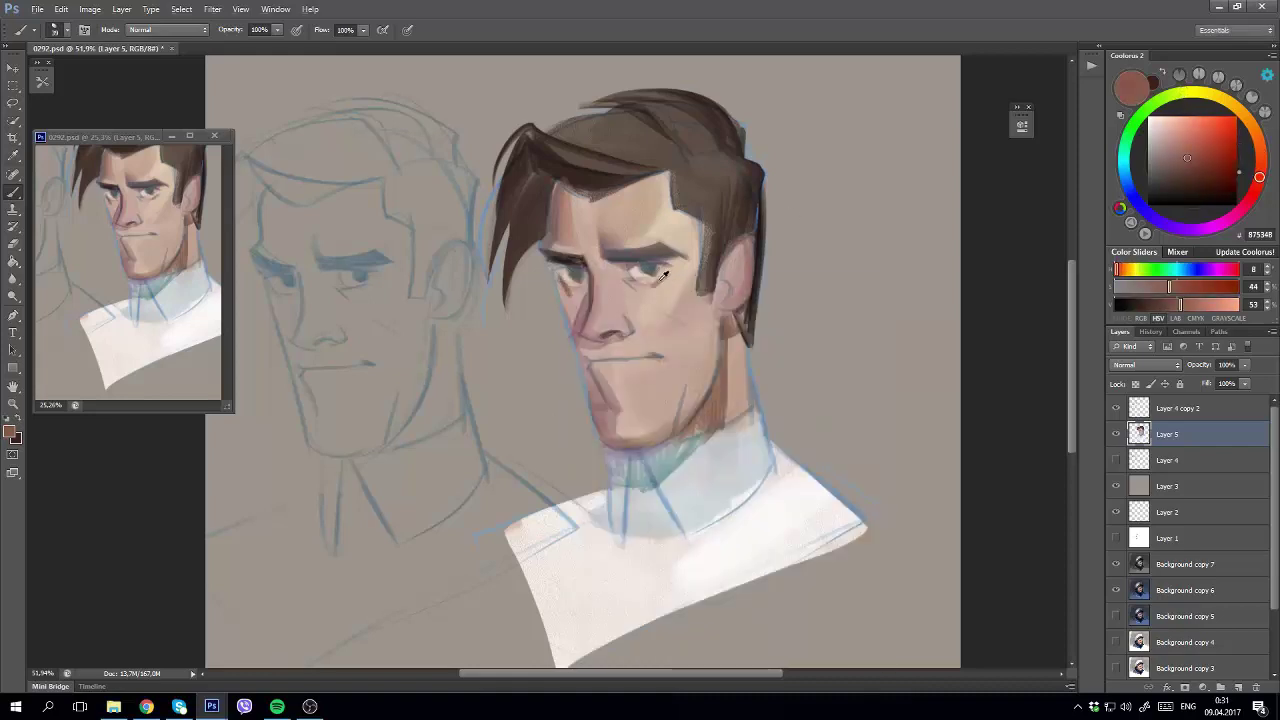
Repaint the face with sampled forehead, chin, hair and lip tones plus lavender and reddish chin accents.
{"action": "left_click", "coordinate": [632, 240], "text": "alt"}
{"action": "left_click", "coordinate": [631, 360], "text": "alt"}
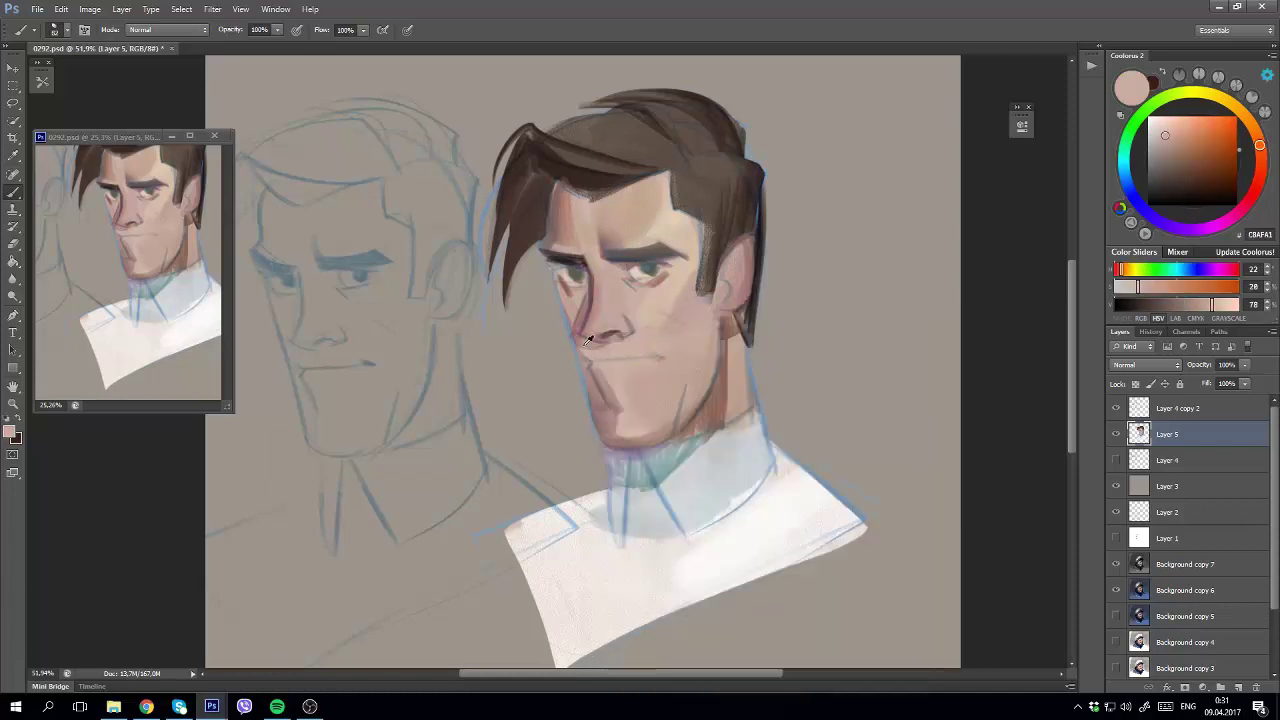
{"action": "left_click", "coordinate": [588, 340], "text": "alt"}
{"action": "scroll", "coordinate": [580, 338], "scroll_direction": "down", "scroll_amount": 1}
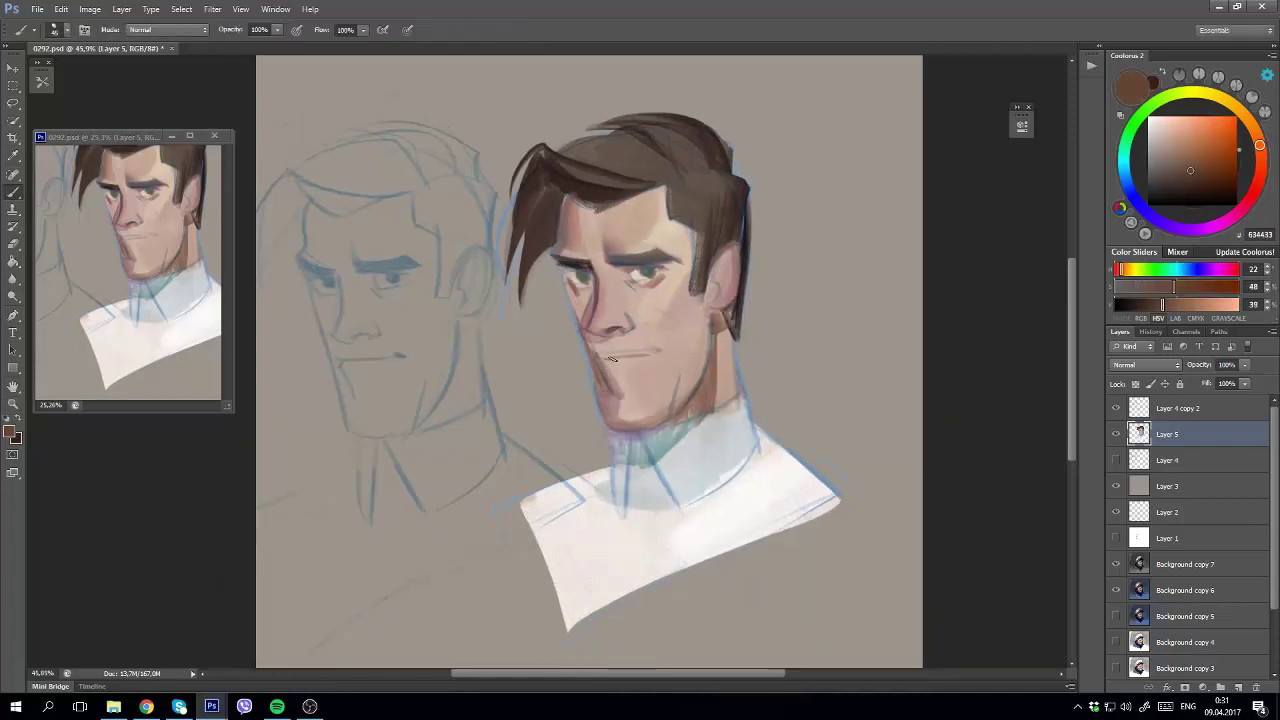
{"action": "left_click", "coordinate": [628, 357], "text": "alt"}
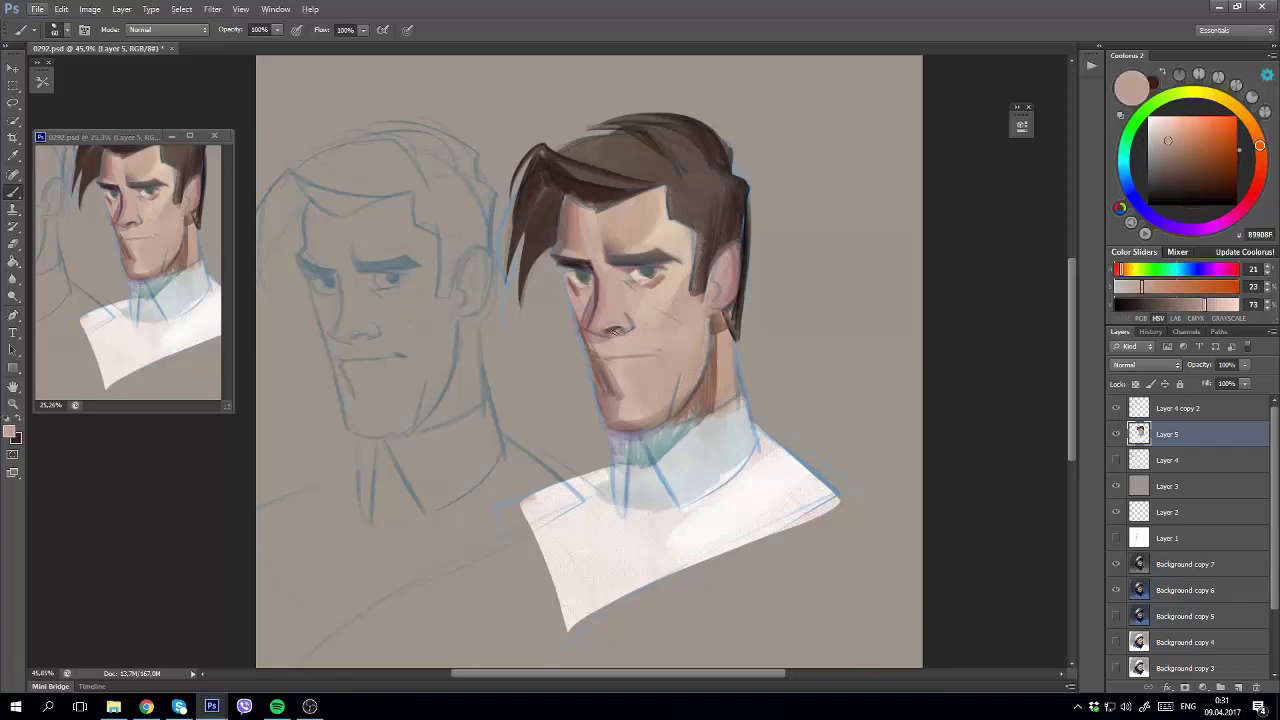
{"action": "left_click", "coordinate": [1164, 135]}
{"action": "left_click", "coordinate": [598, 362], "text": "alt"}
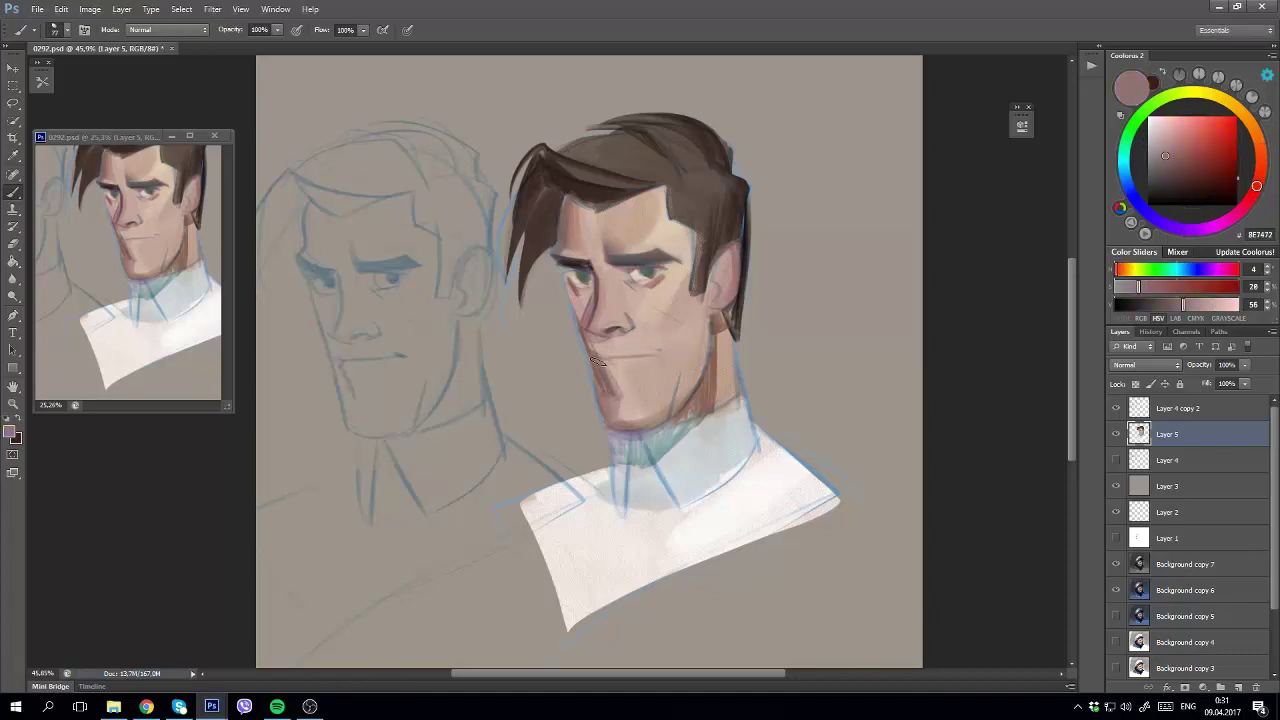
Flip the canvas back, darken the jaw line and add a light skin highlight.
{"action": "key", "text": "h"}
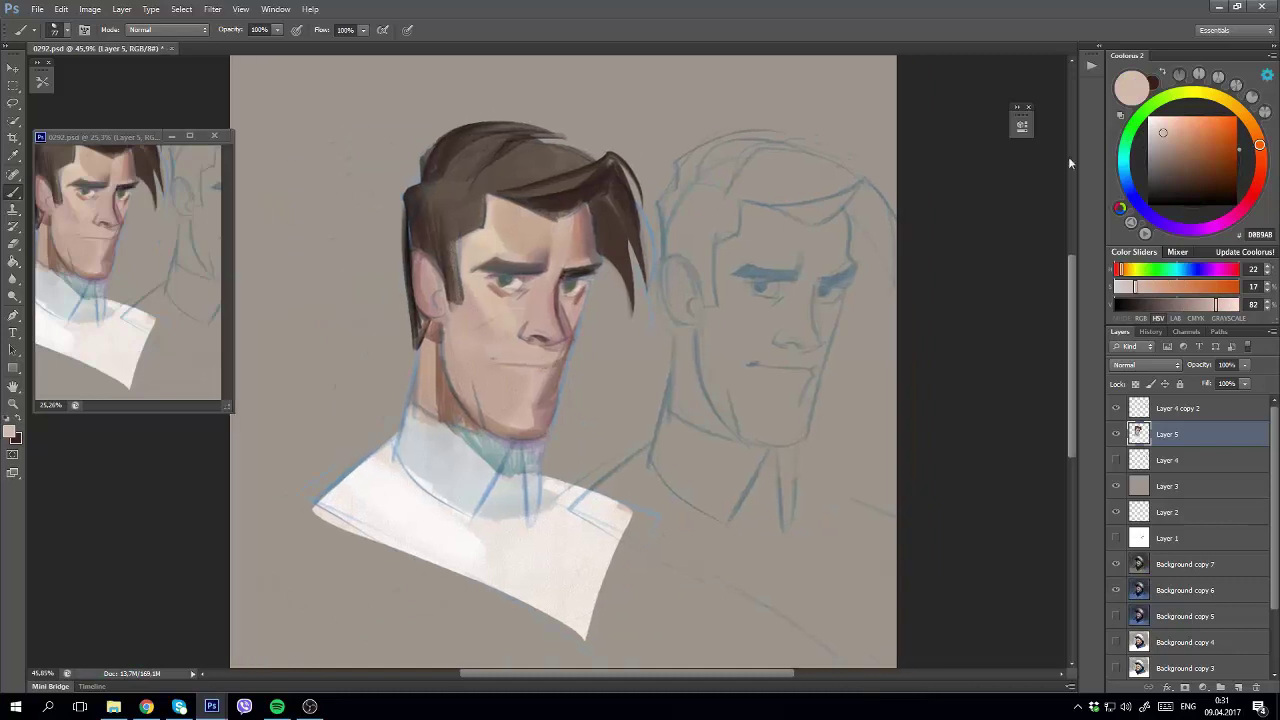
{"action": "left_click", "coordinate": [440, 318], "text": "alt"}
{"action": "left_click_drag", "start_coordinate": [440, 318], "coordinate": [450, 385]}
{"action": "left_click", "coordinate": [470, 377], "text": "alt"}
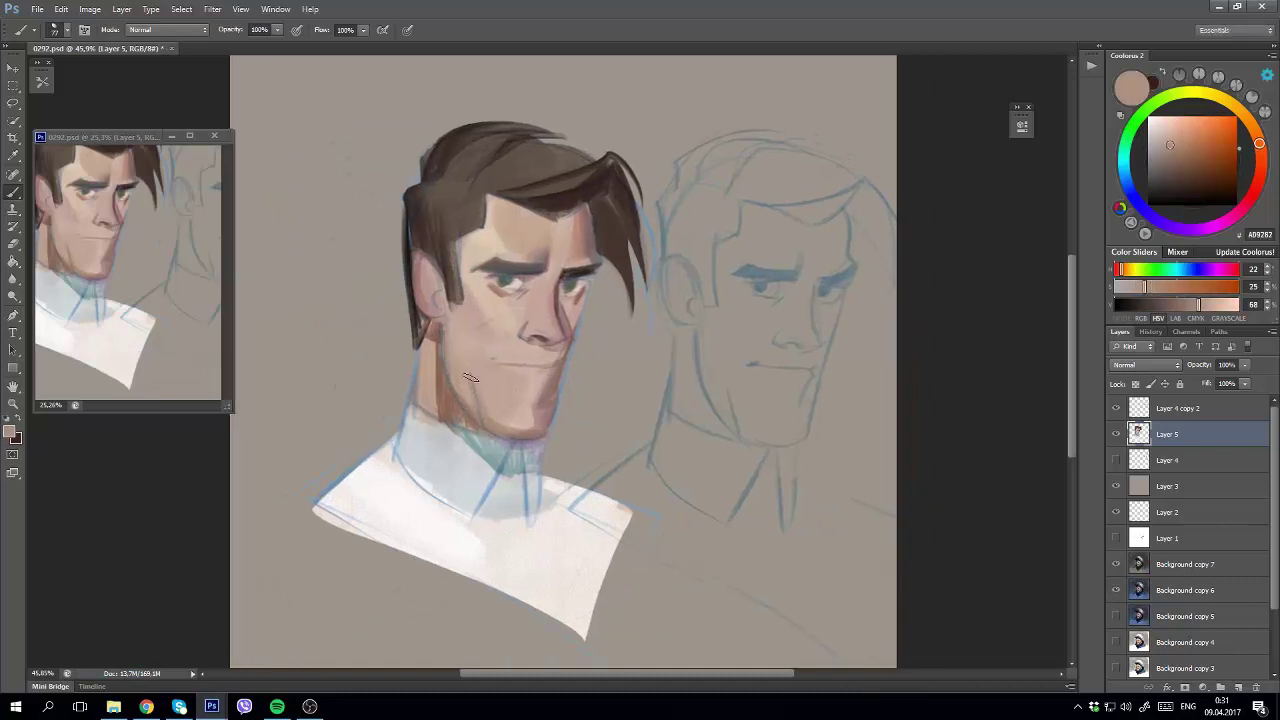
{"action": "left_click", "coordinate": [522, 400], "text": "alt"}
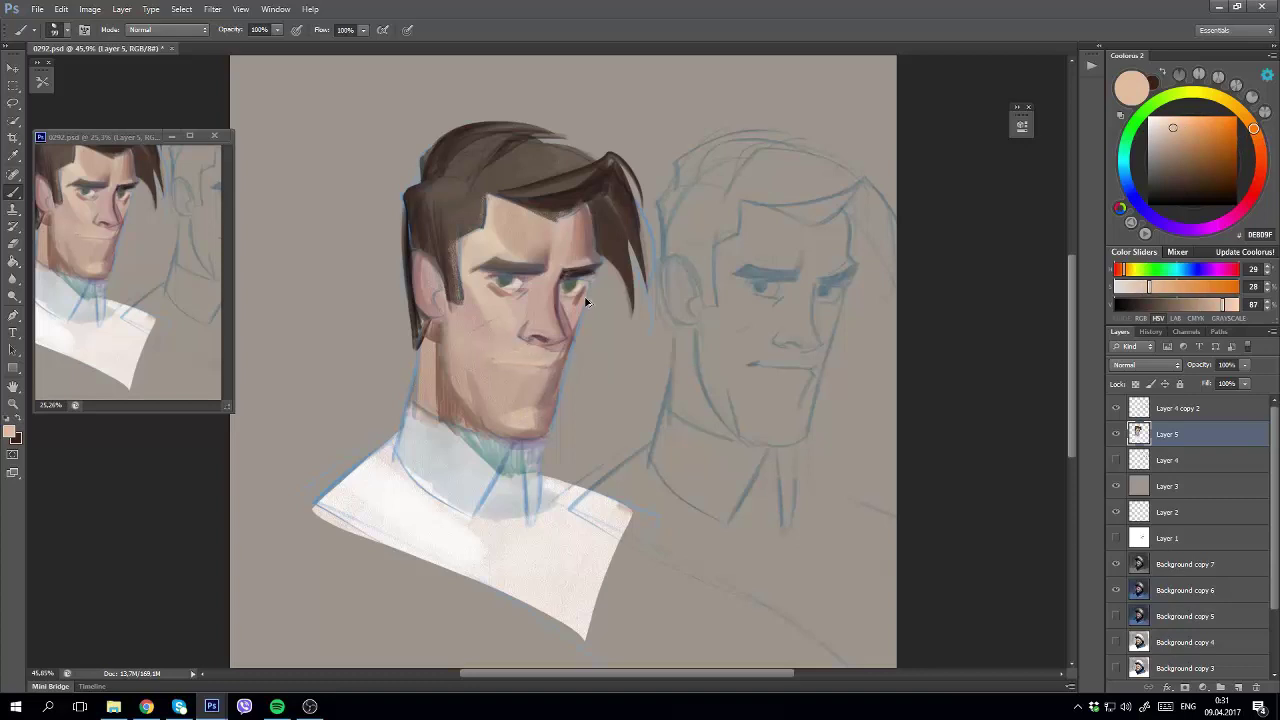
Rework the nose with reddish, pink, greyish-pink, peach and dark mauve tones.
{"action": "left_click", "coordinate": [542, 244], "text": "alt"}
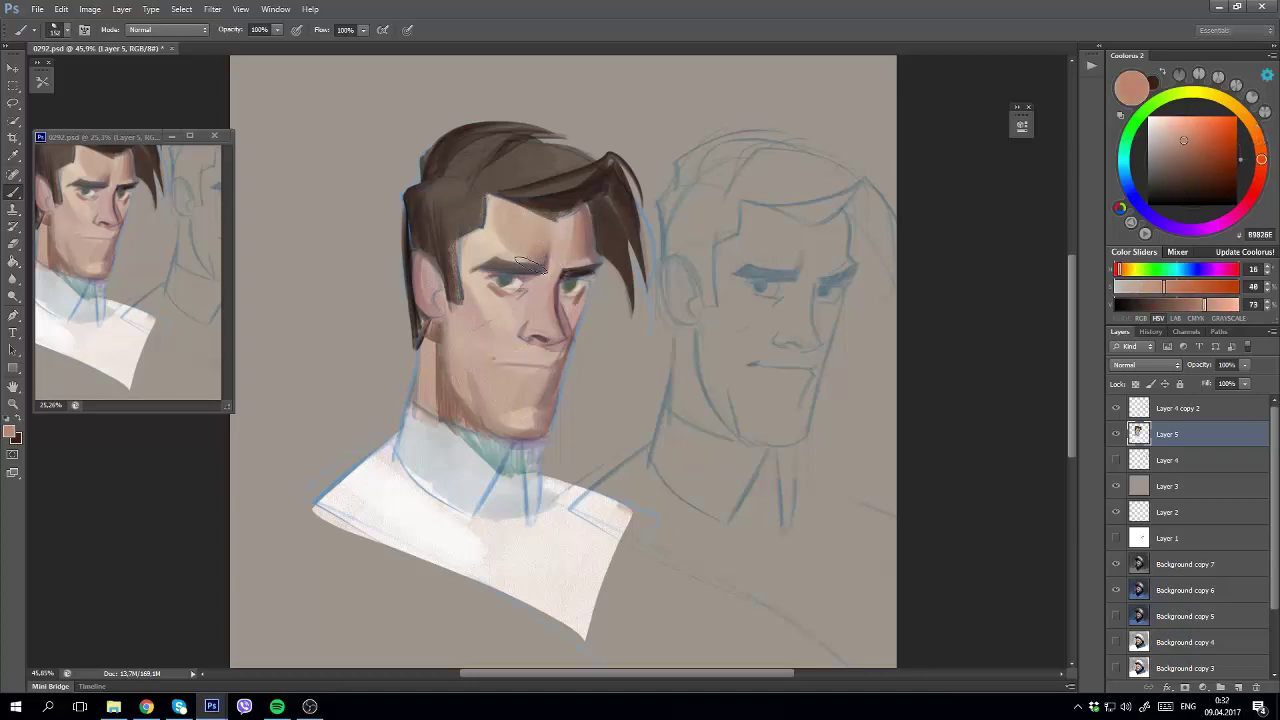
{"action": "left_click", "coordinate": [545, 347], "text": "alt"}
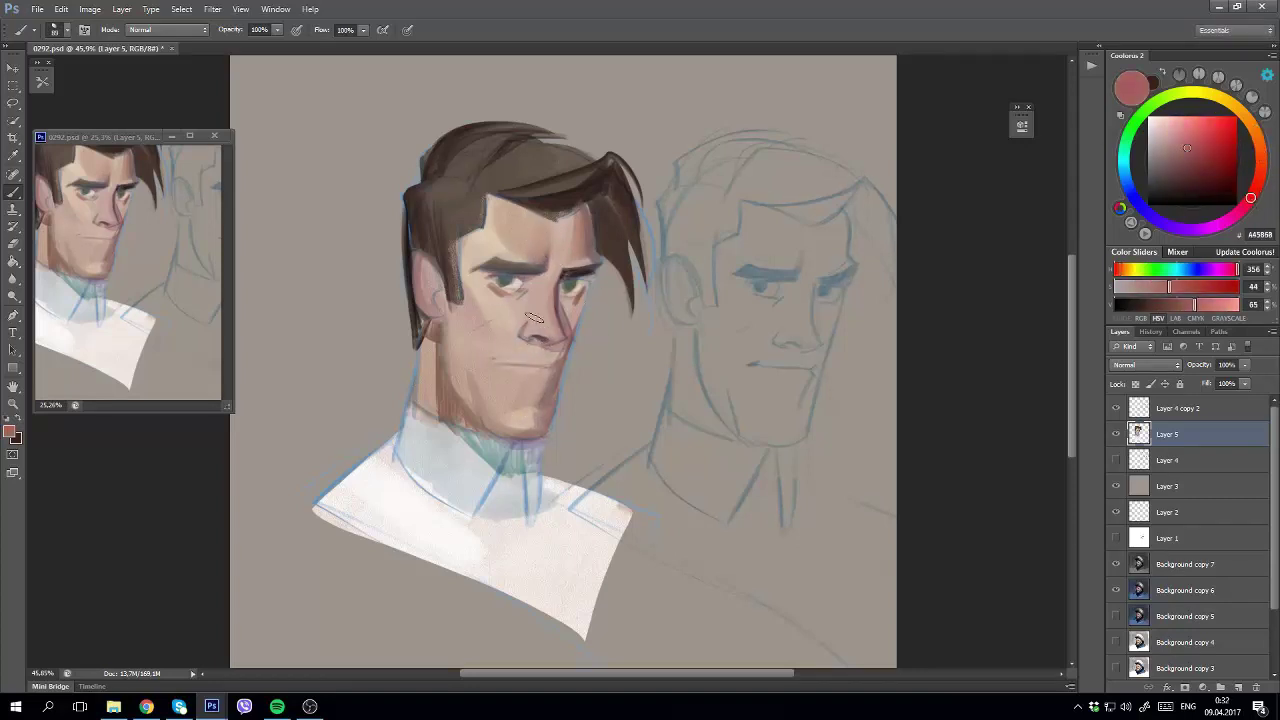
{"action": "left_click", "coordinate": [545, 311], "text": "alt"}
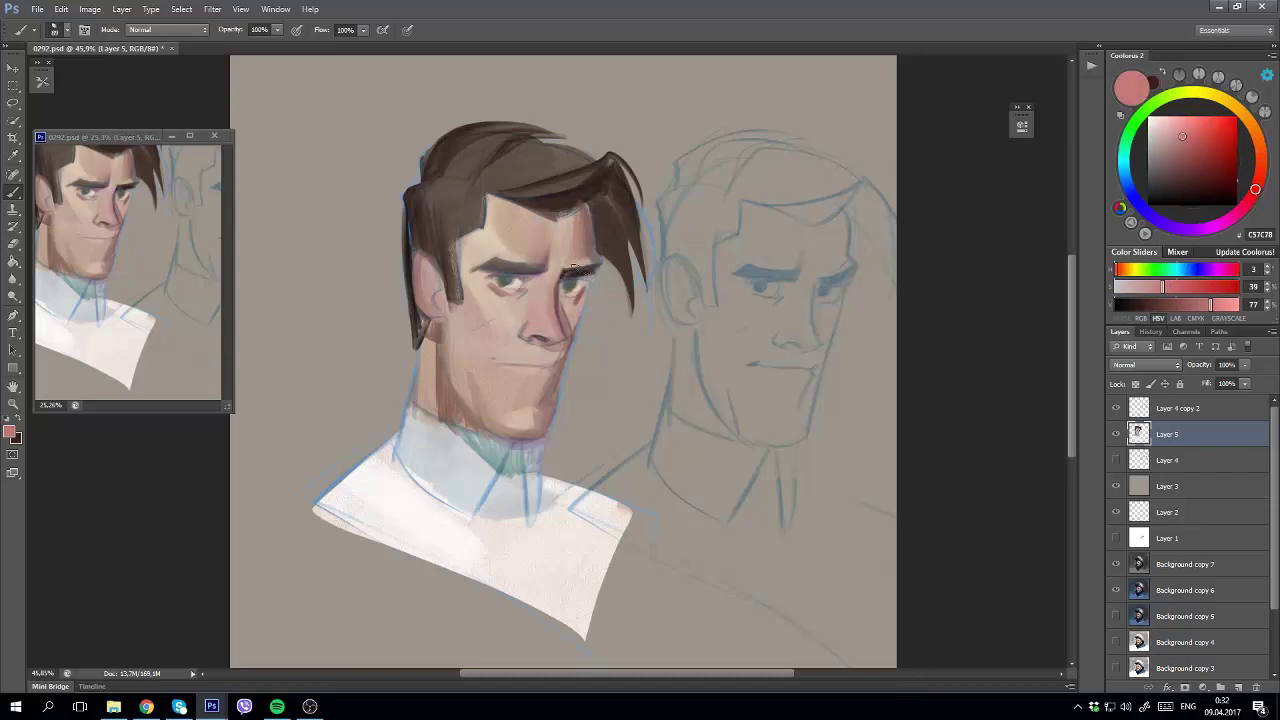
{"action": "left_click", "coordinate": [525, 340], "text": "alt"}
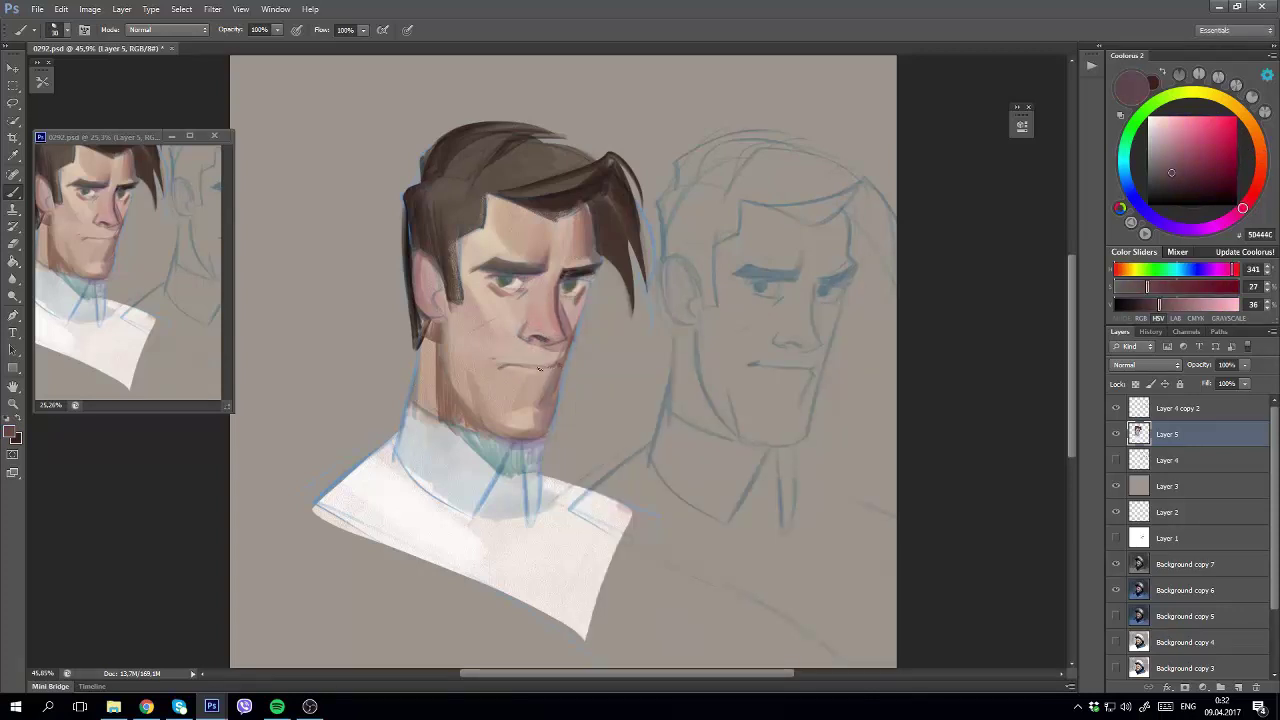
{"action": "left_click", "coordinate": [543, 356], "text": "alt"}
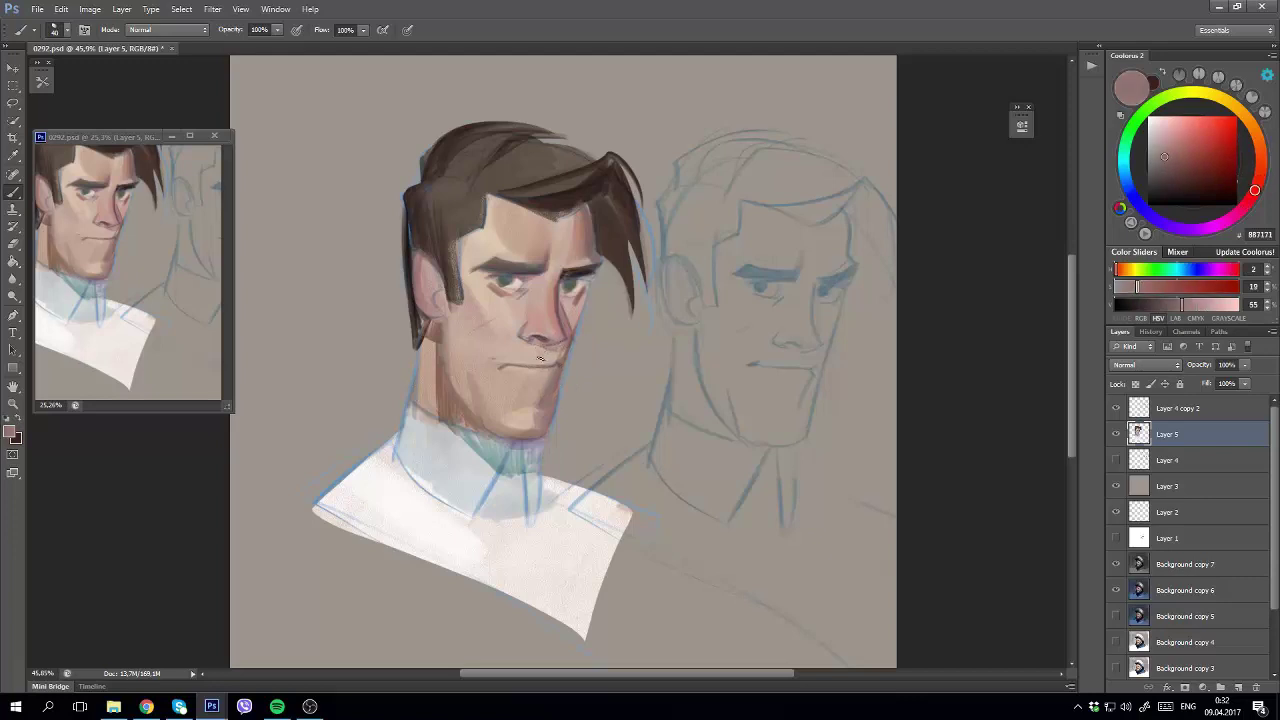
{"action": "left_click", "coordinate": [539, 347], "text": "alt"}
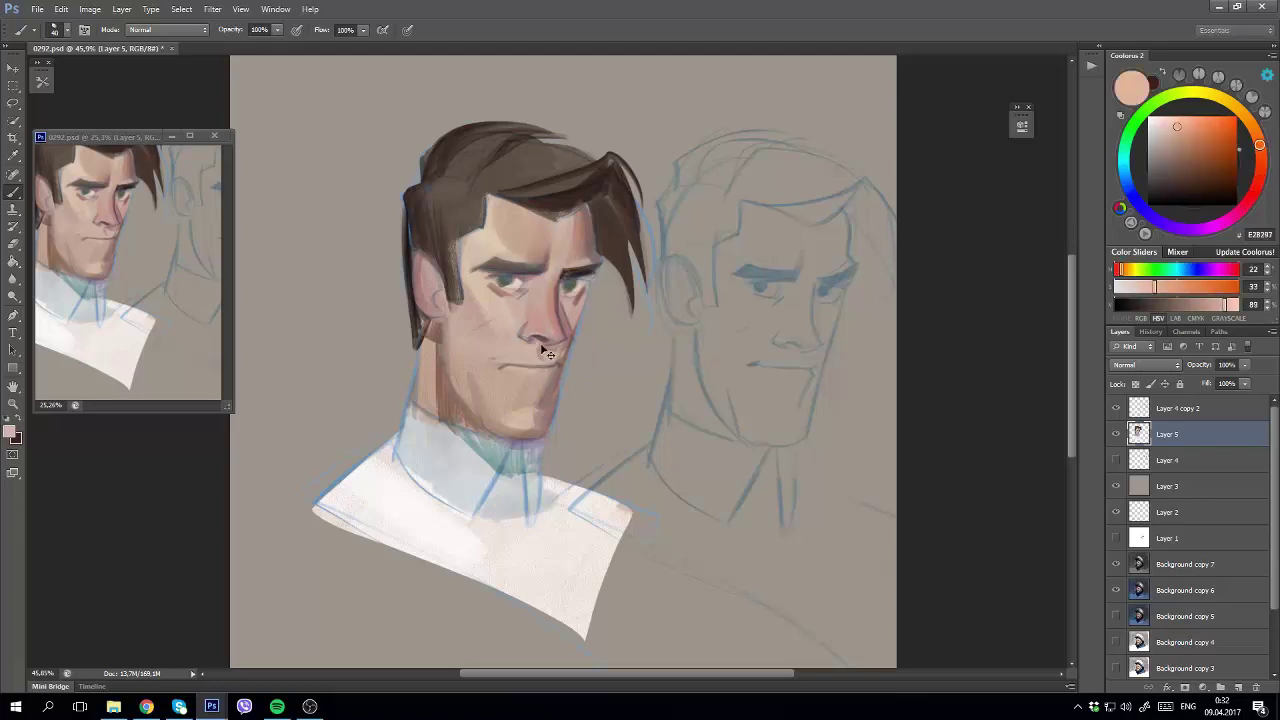
{"action": "left_click", "coordinate": [563, 310], "text": "alt"}
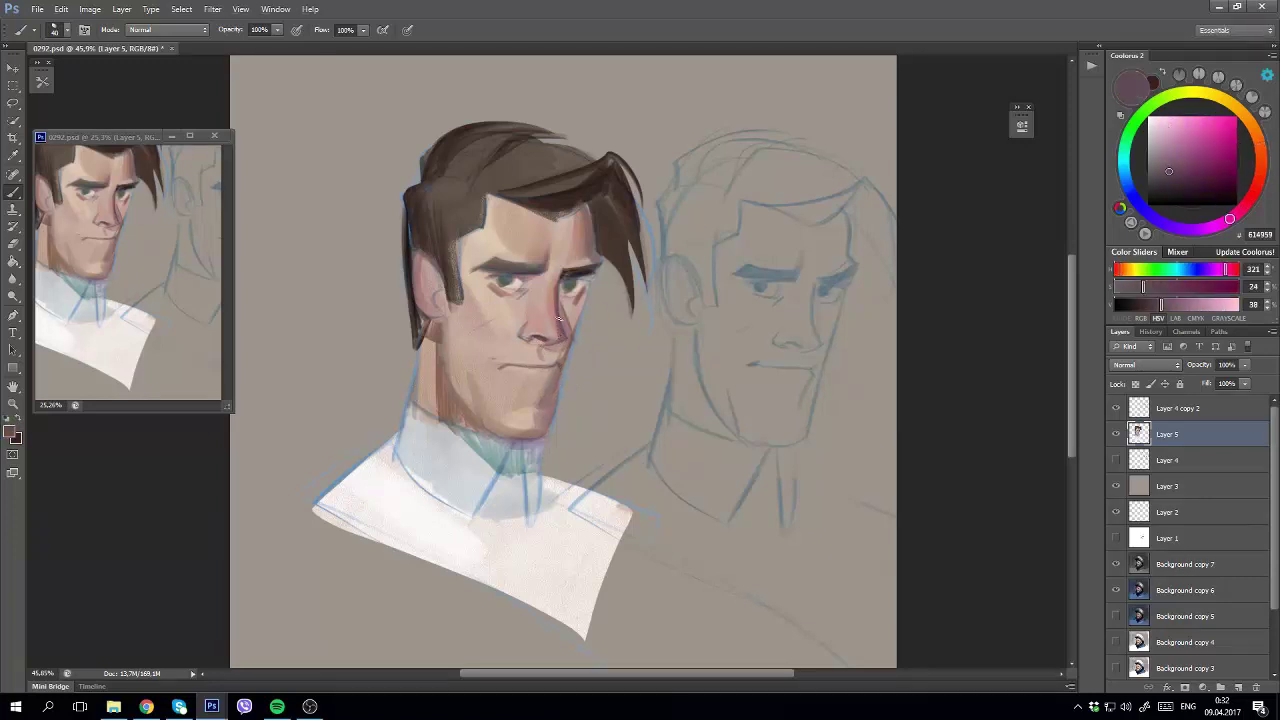
Paint green irises and sharpen the brows with dark brown.
{"action": "left_click", "coordinate": [560, 376], "text": "alt"}
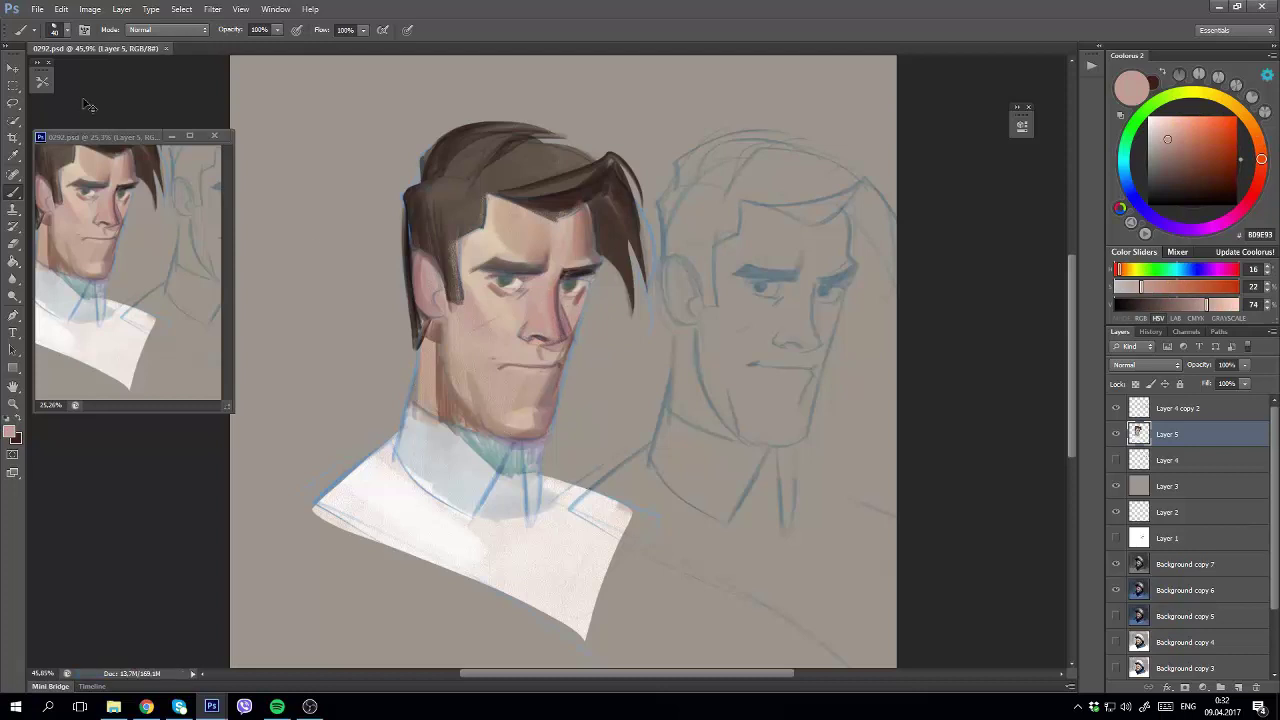
{"action": "left_click", "coordinate": [569, 287], "text": "alt"}
{"action": "key", "text": "v"}
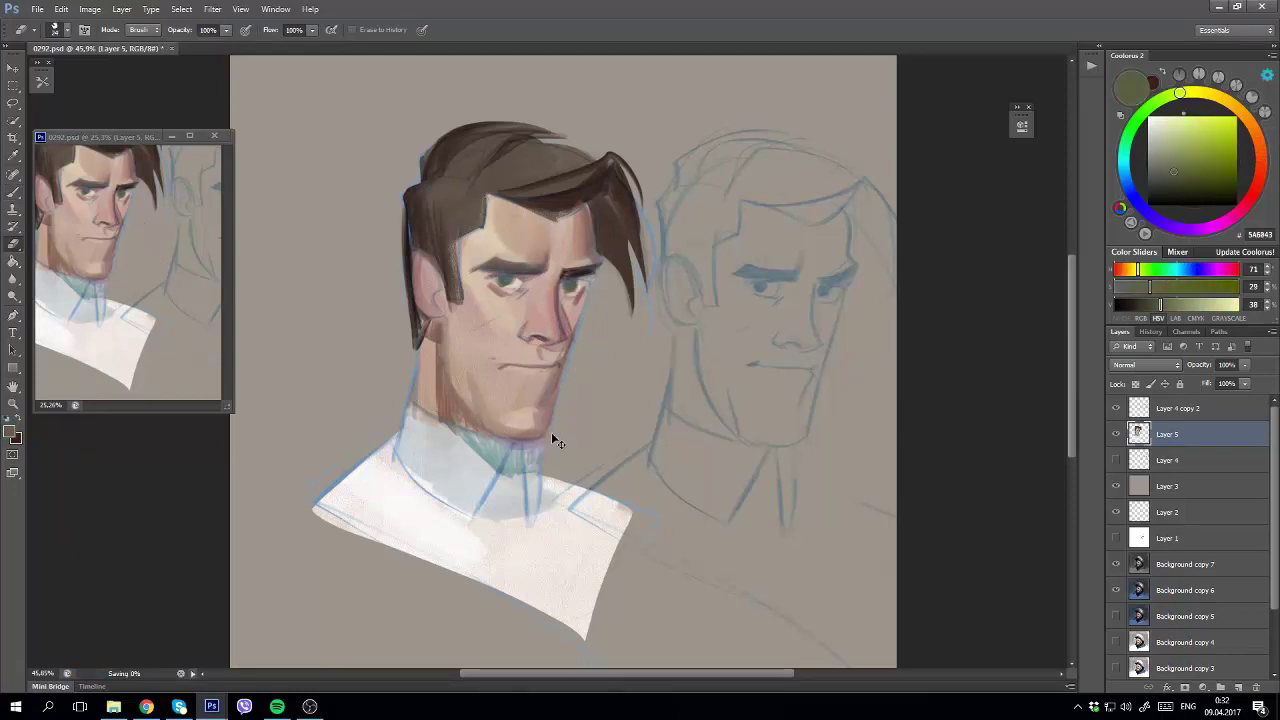
{"action": "key", "text": "b"}
{"action": "left_click", "coordinate": [526, 346], "text": "alt"}
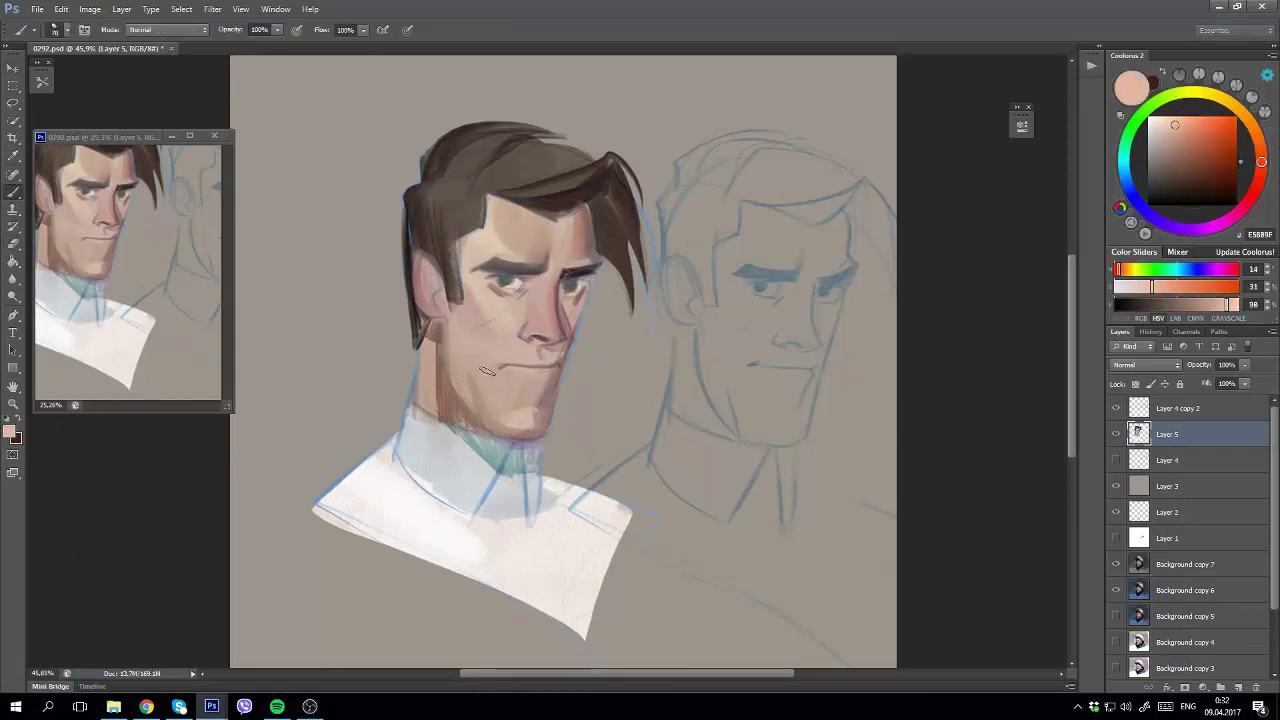
{"action": "left_click", "coordinate": [545, 195], "text": "alt"}
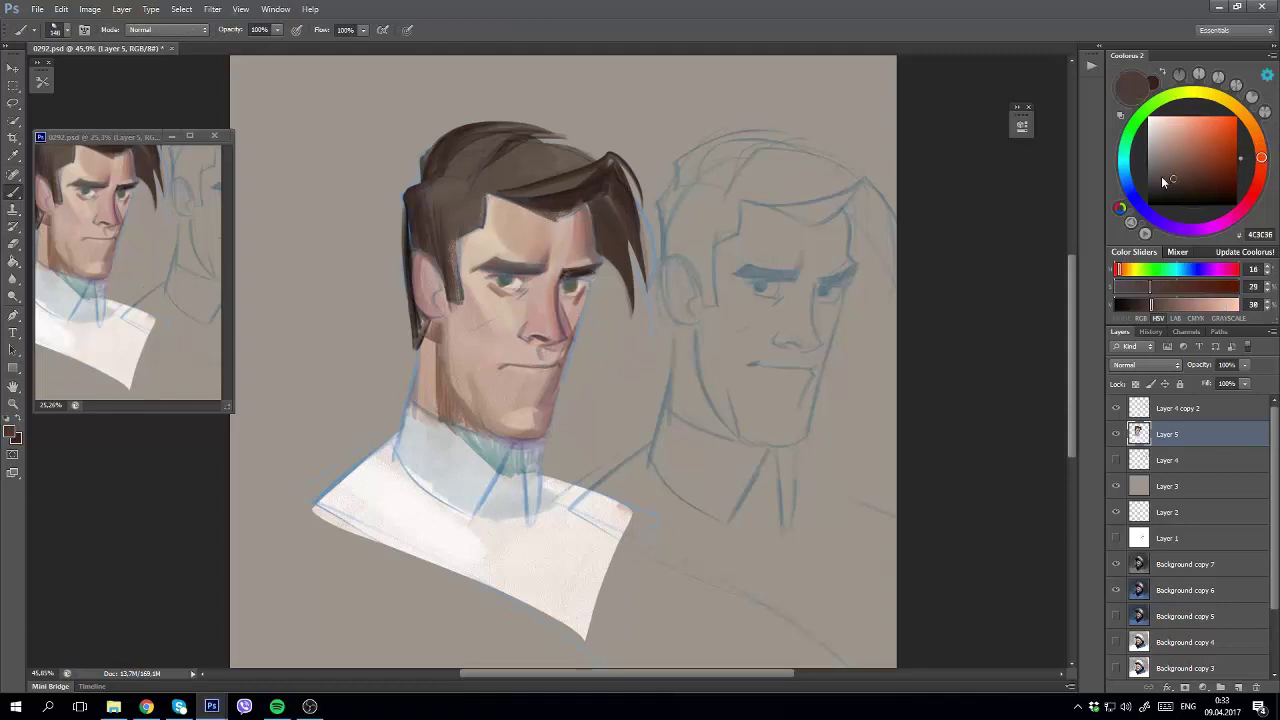
Add mid-brown and darker brown shadows around the eyes.
{"action": "right_click", "coordinate": [500, 266]}
{"action": "key", "text": "Escape"}
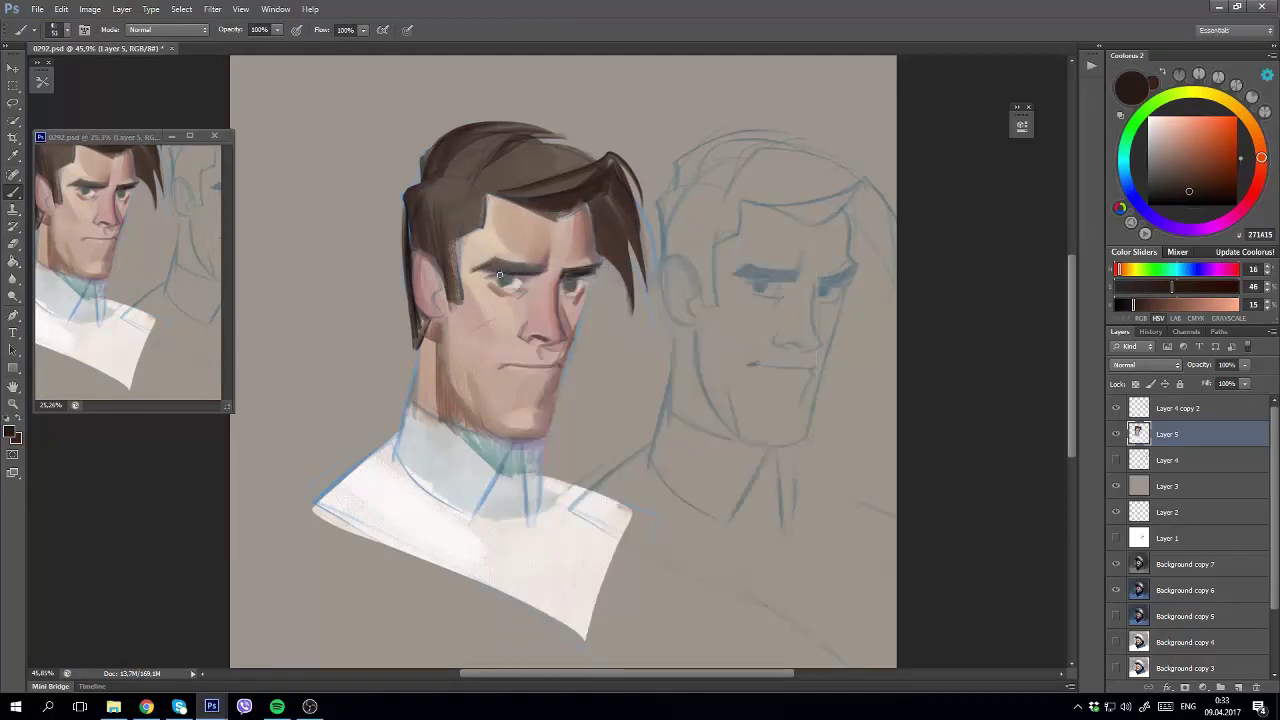
{"action": "scroll", "coordinate": [500, 283], "scroll_direction": "up", "scroll_amount": 4}
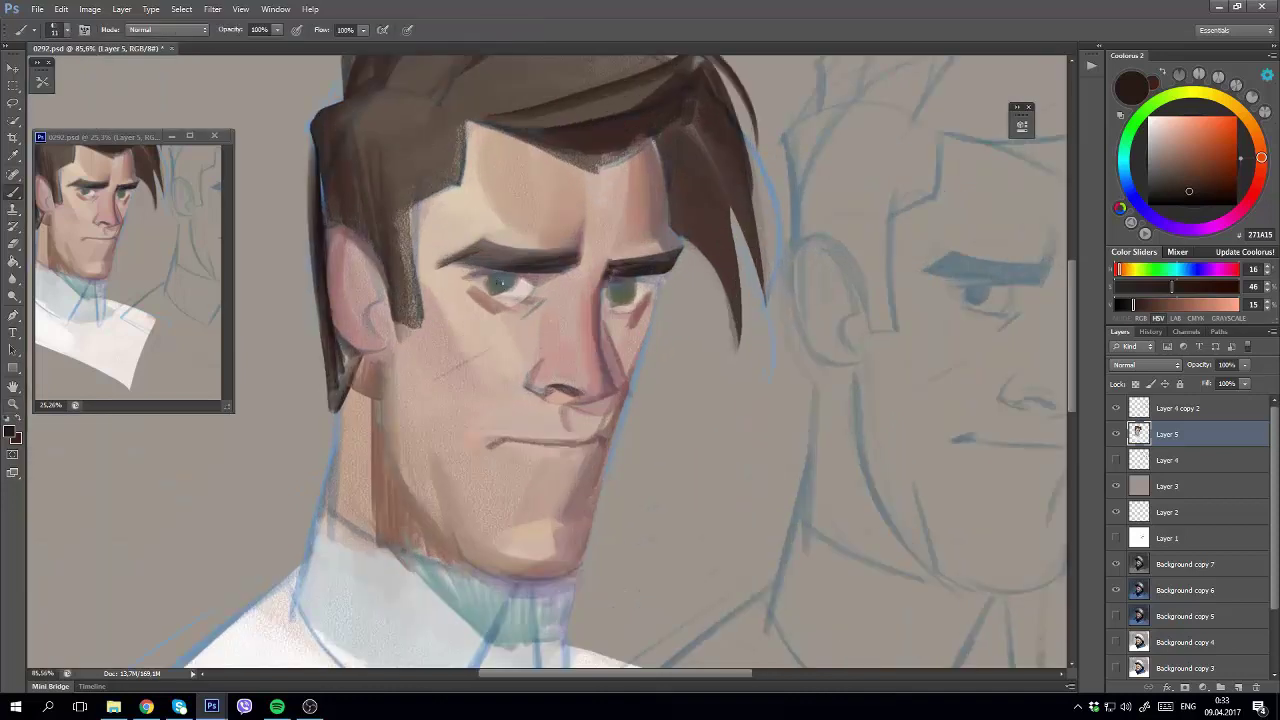
{"action": "scroll", "coordinate": [620, 293], "scroll_direction": "down", "scroll_amount": 3}
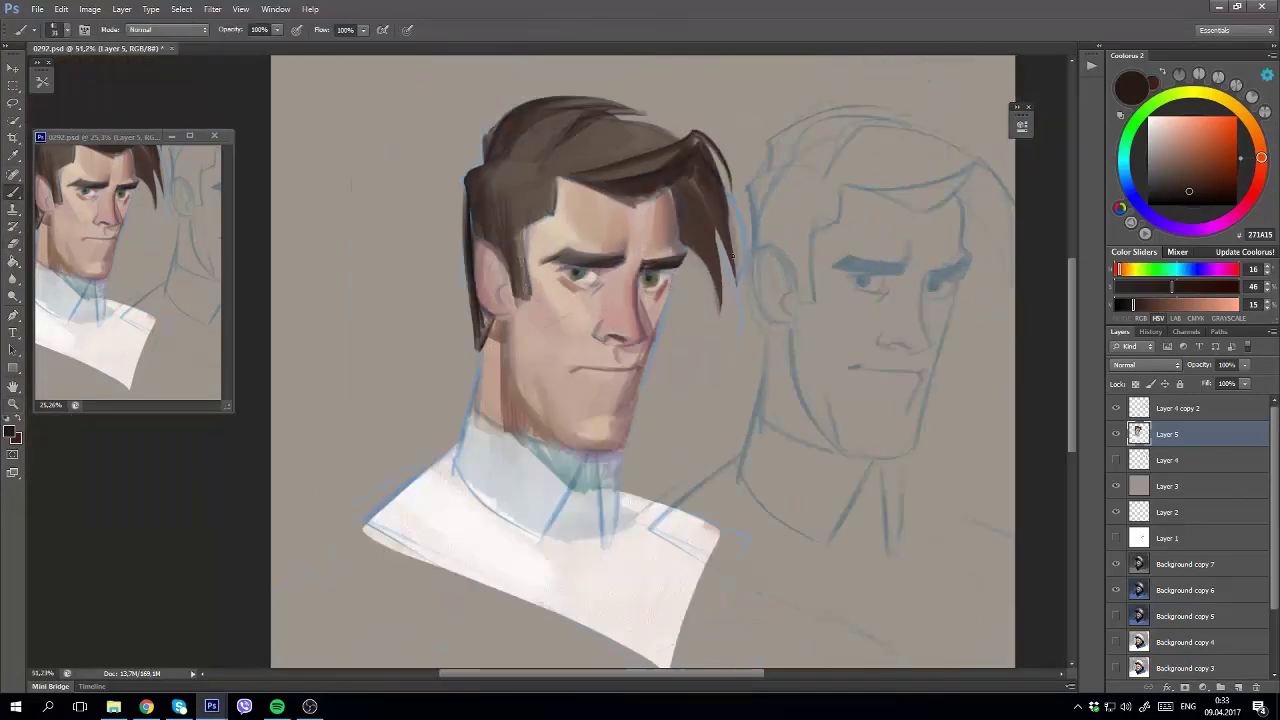
{"action": "left_click", "coordinate": [666, 280], "text": "alt"}
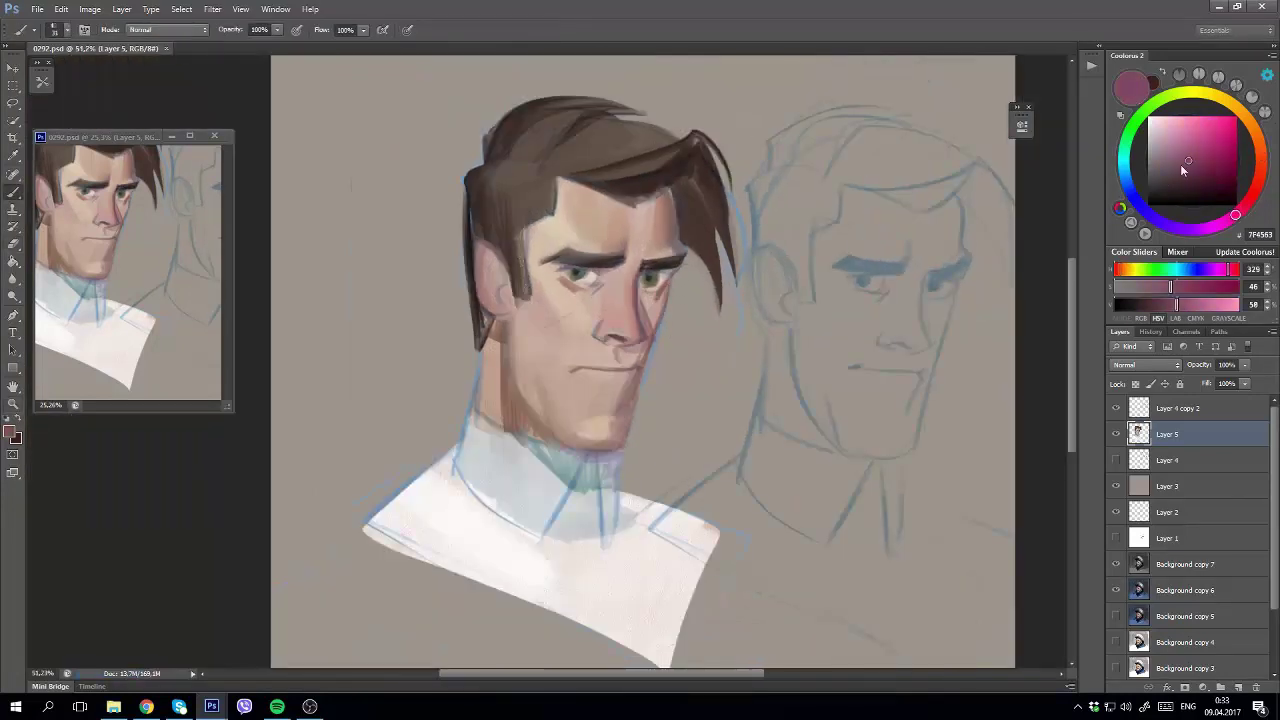
{"action": "left_click", "coordinate": [648, 265], "text": "alt"}
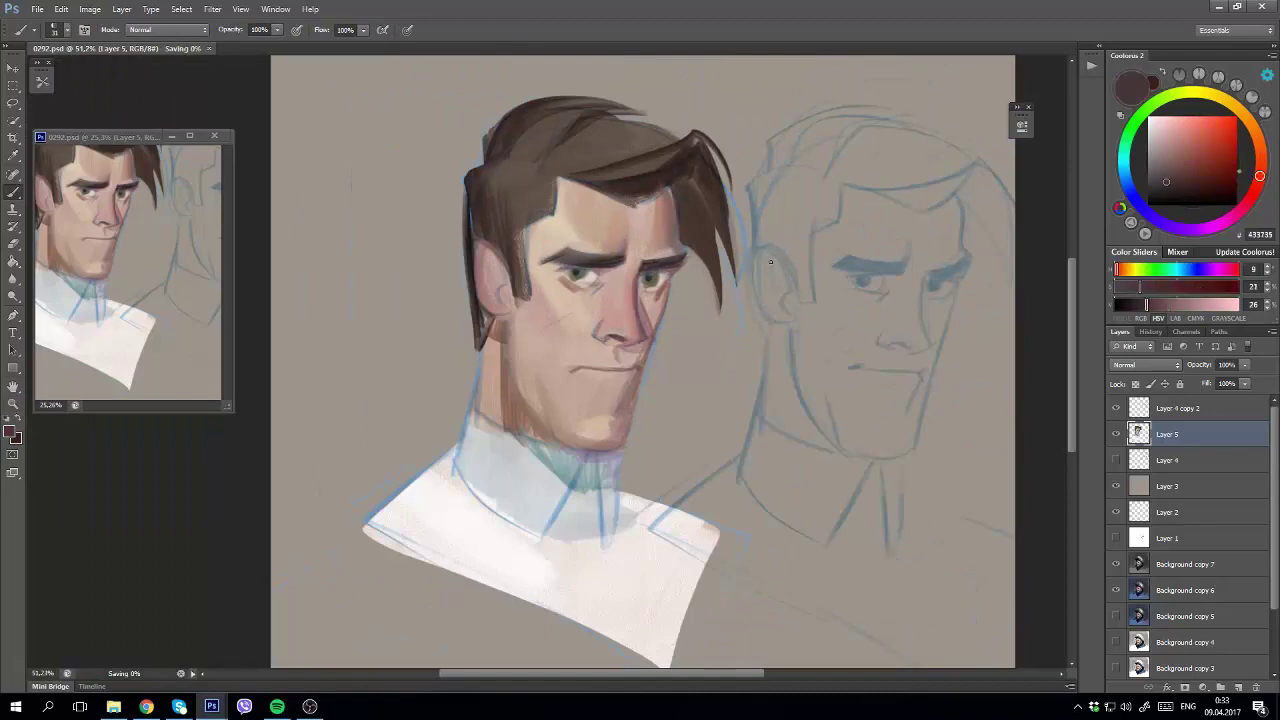
Mirror the canvas, pick a pink cheek tone in Coolorus and save the painting.
{"action": "key", "text": "h"}
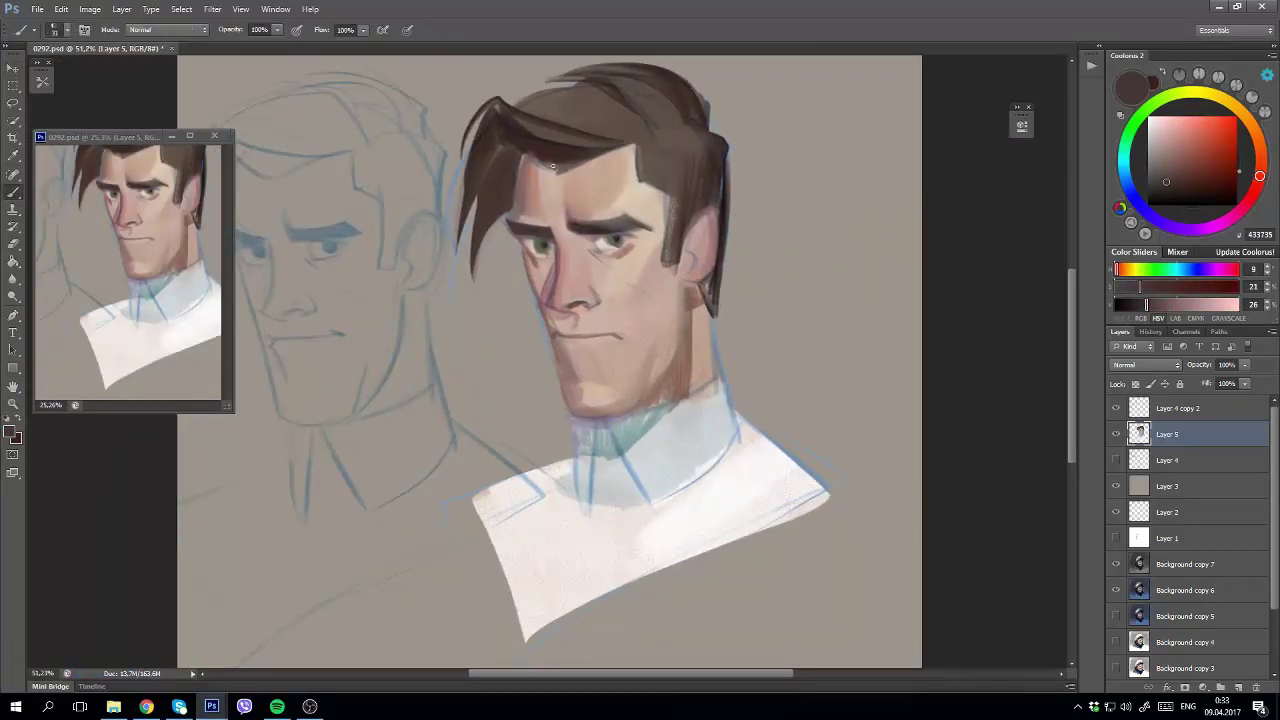
{"action": "key", "text": "F5"}
{"action": "scroll", "coordinate": [1150, 597], "scroll_direction": "down", "scroll_amount": 3}
{"action": "scroll", "coordinate": [1157, 603], "scroll_direction": "down", "scroll_amount": 3}
{"action": "key", "text": "F5"}
{"action": "left_click", "coordinate": [576, 330], "text": "alt"}
{"action": "key", "text": "ctrl+s"}
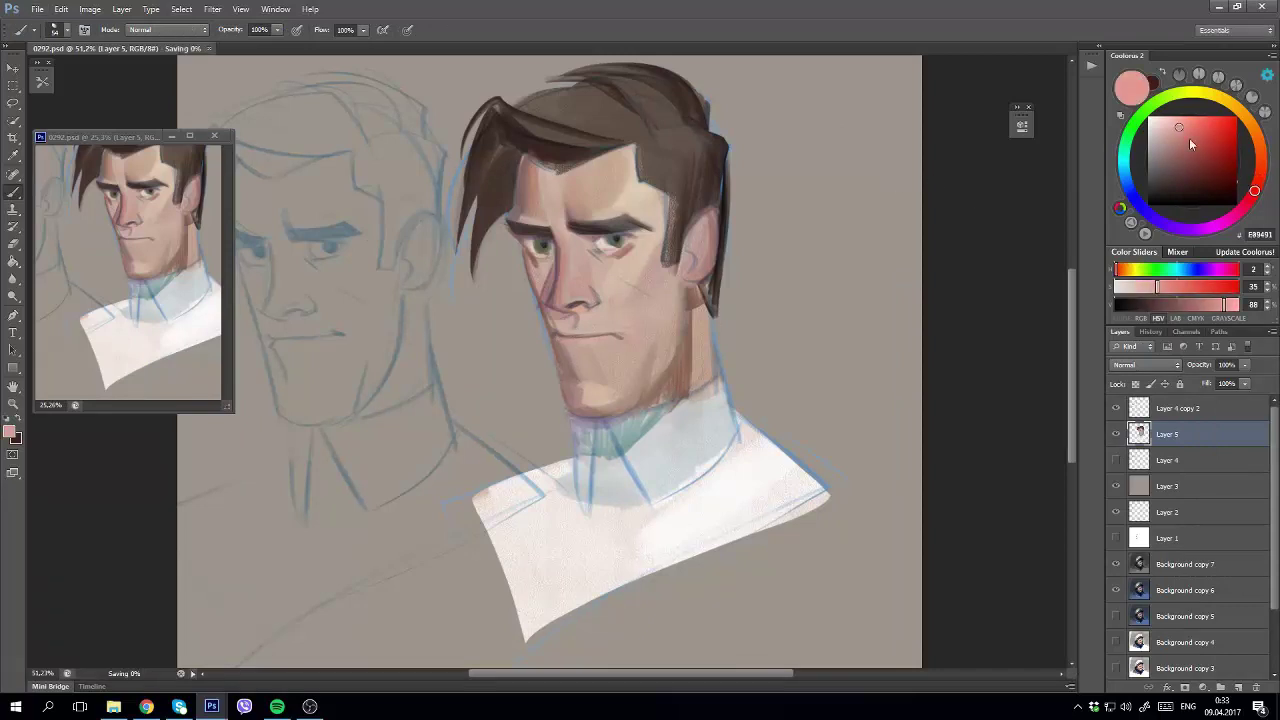
Choose a light beige highlight, shift its hue, sample face skin and shrink the brush.
{"action": "right_click", "coordinate": [611, 322]}
{"action": "key", "text": "Escape"}
{"action": "left_click", "coordinate": [680, 348], "text": "alt"}
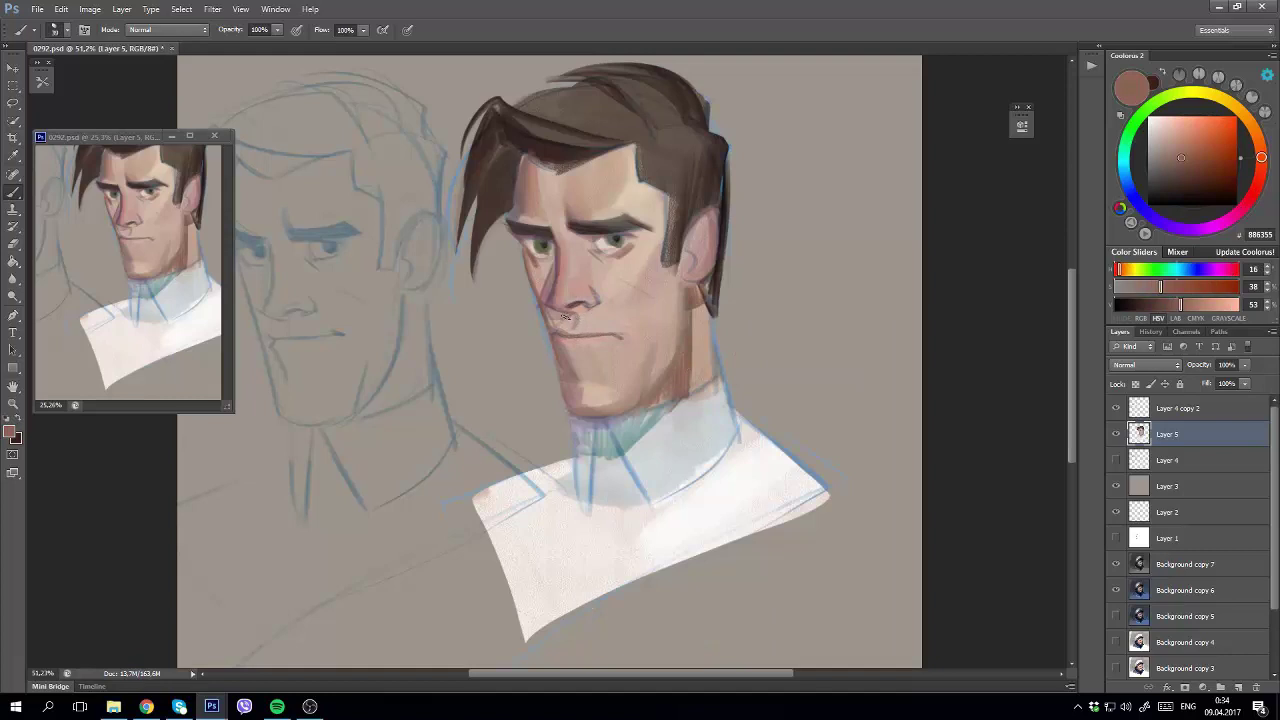
{"action": "scroll", "coordinate": [604, 353], "scroll_direction": "down", "scroll_amount": 2}
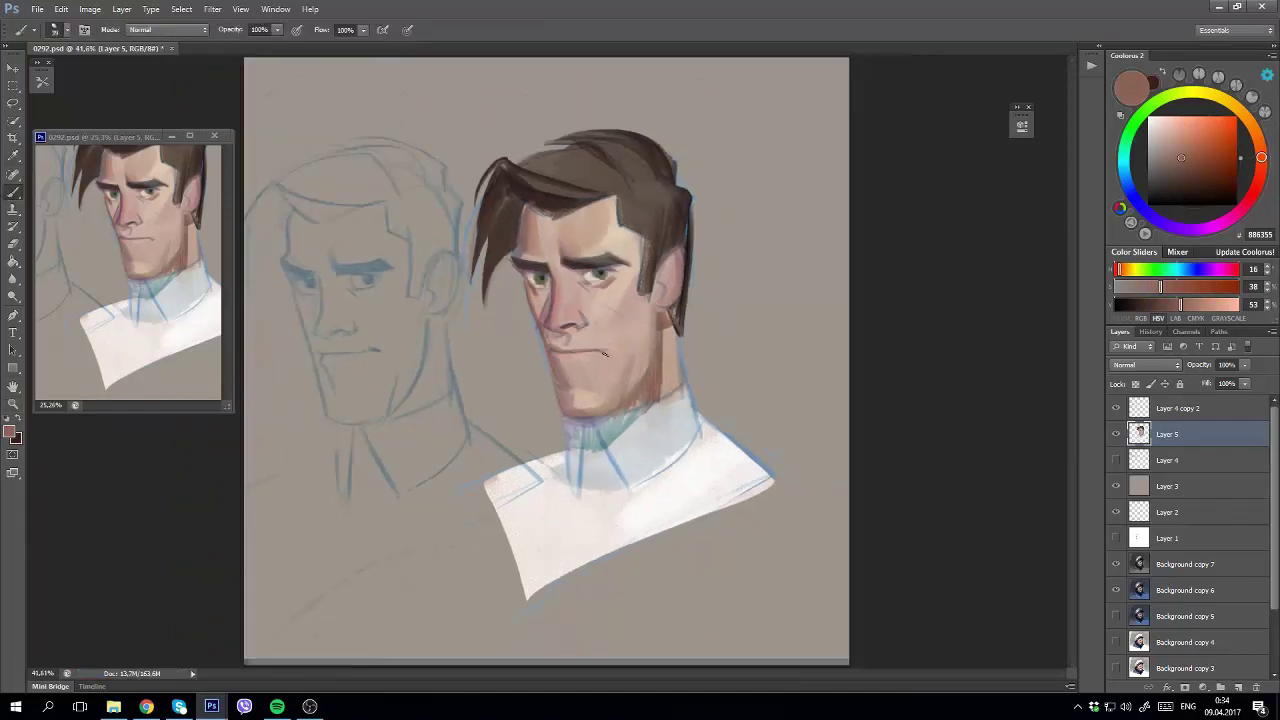
{"action": "left_click_drag", "start_coordinate": [587, 410], "coordinate": [570, 374]}
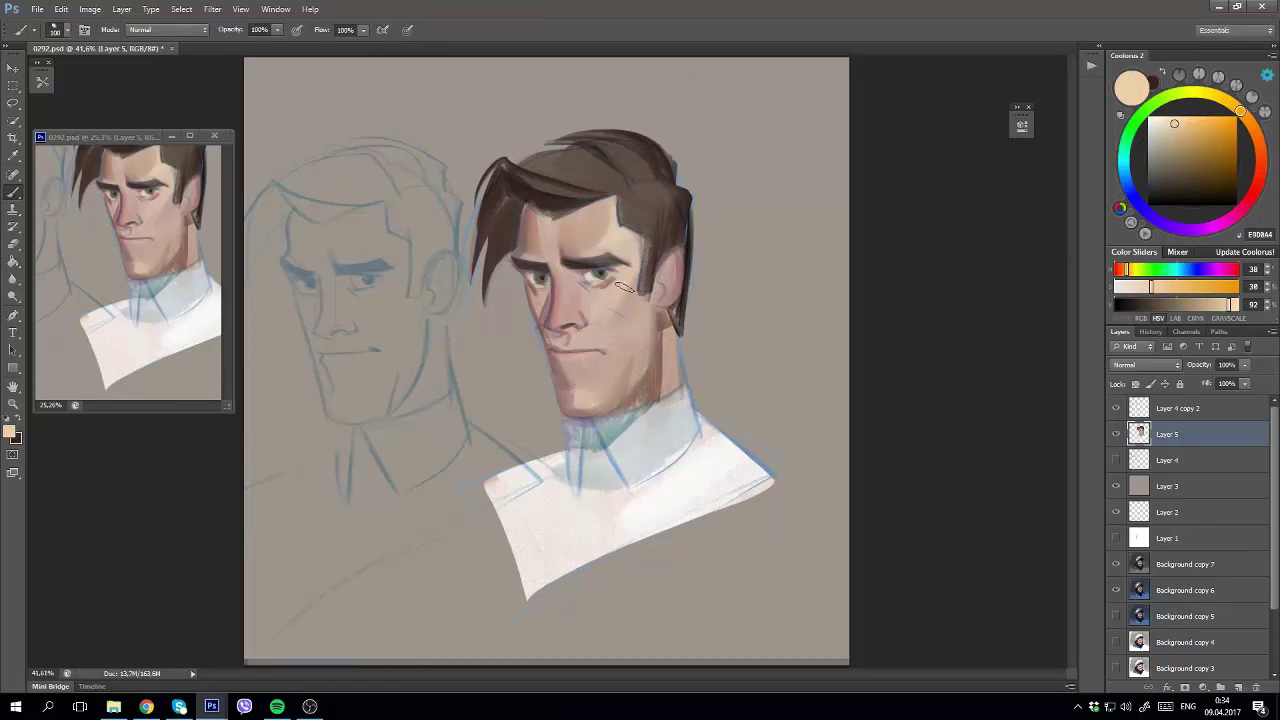
{"action": "left_click", "coordinate": [1122, 150]}
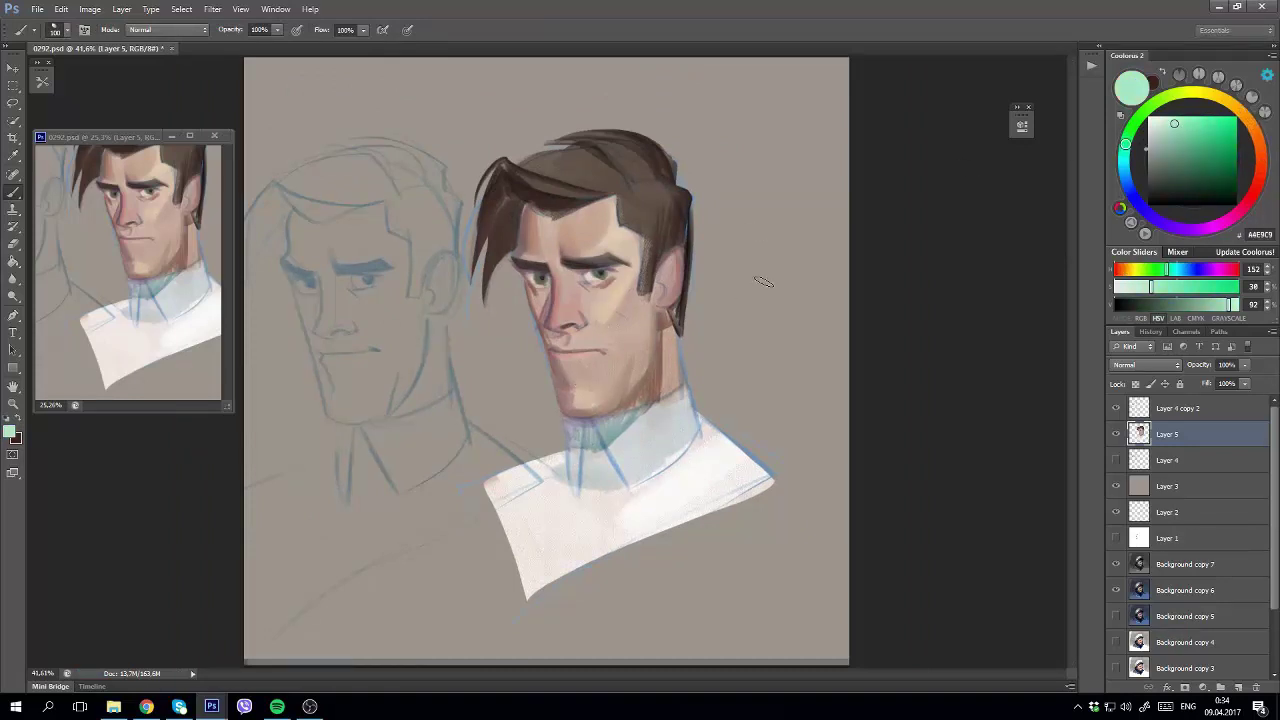
{"action": "left_click", "coordinate": [1125, 178]}
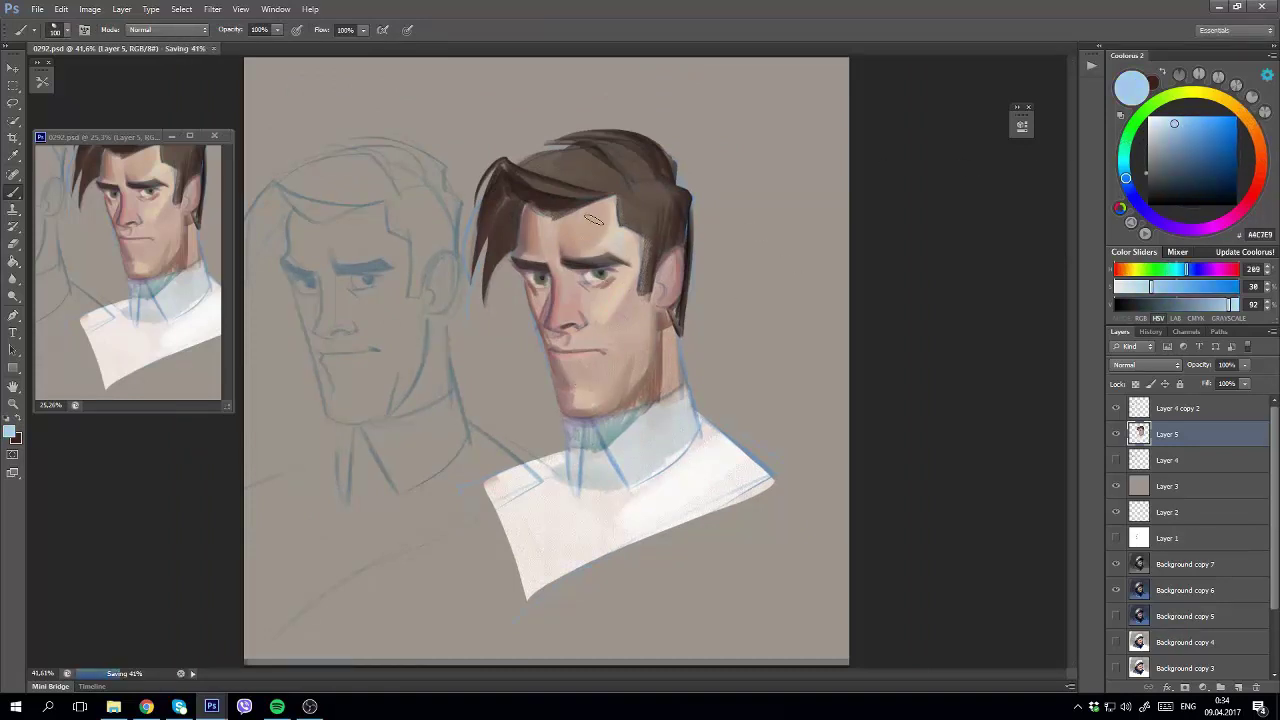
{"action": "left_click", "coordinate": [519, 243], "text": "alt"}
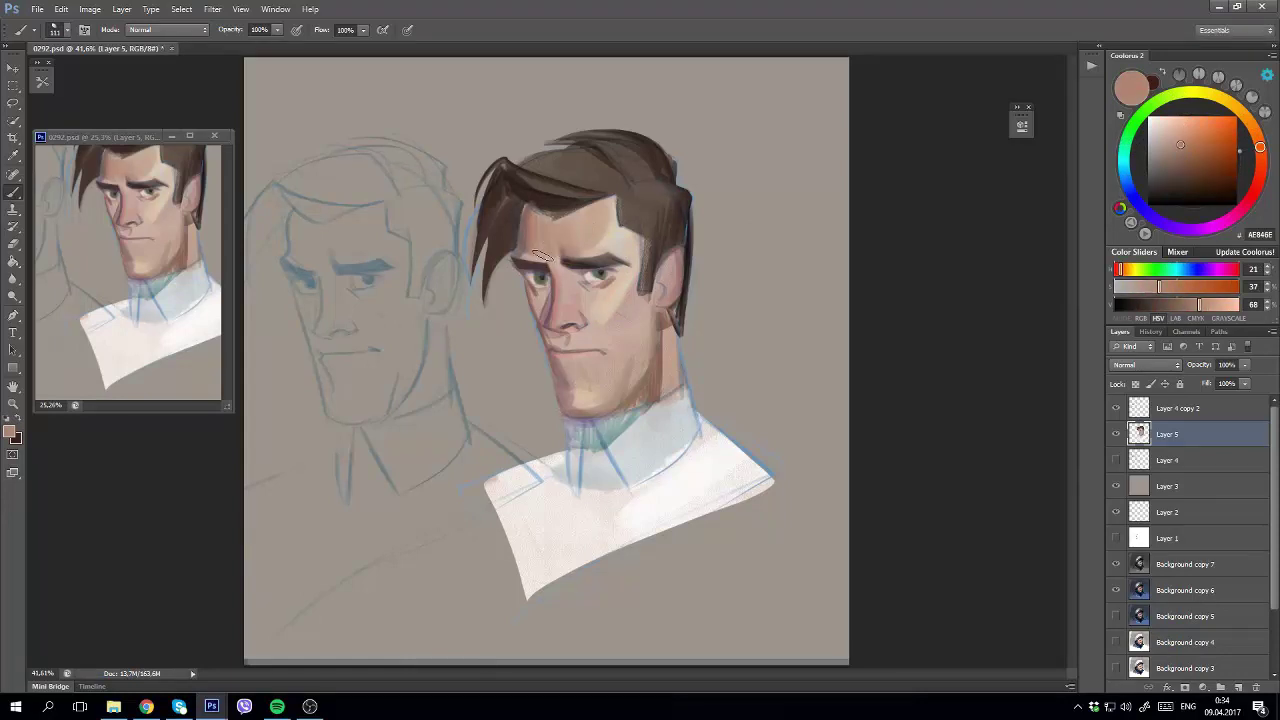
{"action": "left_click_drag", "start_coordinate": [542, 256], "coordinate": [539, 310]}
Flip the painting back and sample mauve, greyish-purple and greenish-grey shadow tones.
{"action": "key", "text": "h"}
{"action": "left_click", "coordinate": [541, 283], "text": "alt"}
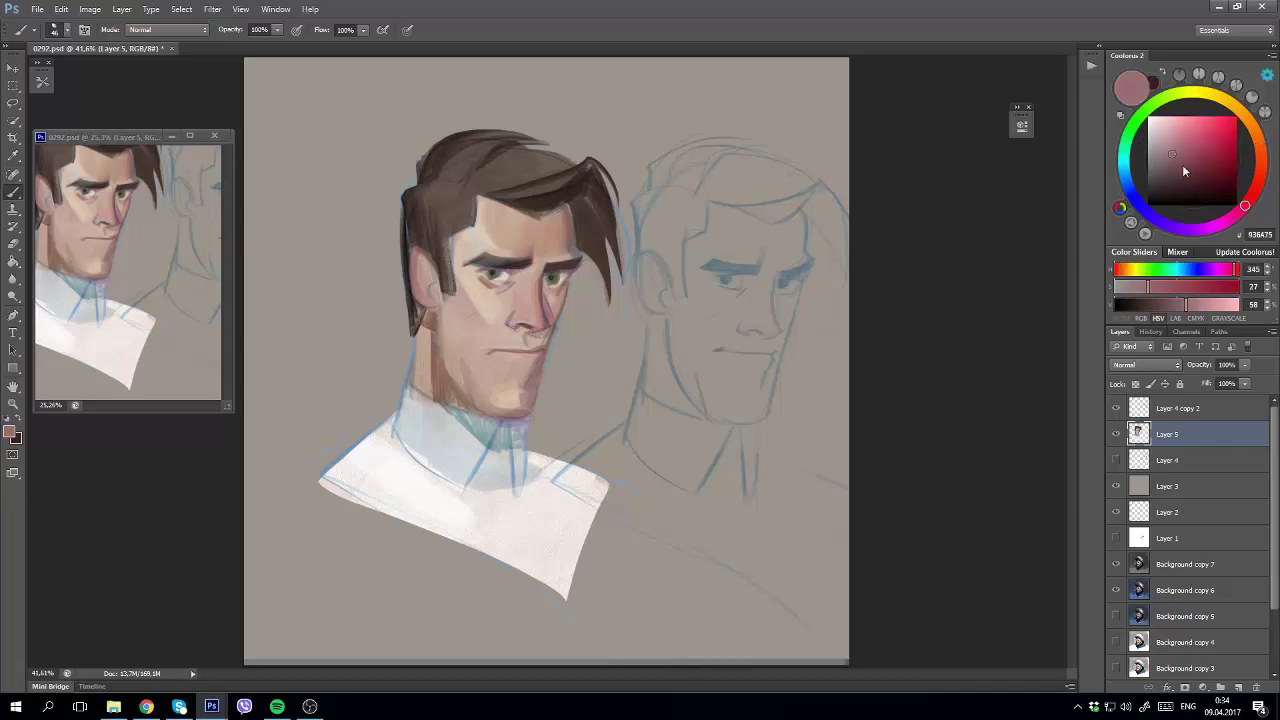
{"action": "left_click", "coordinate": [548, 318], "text": "alt"}
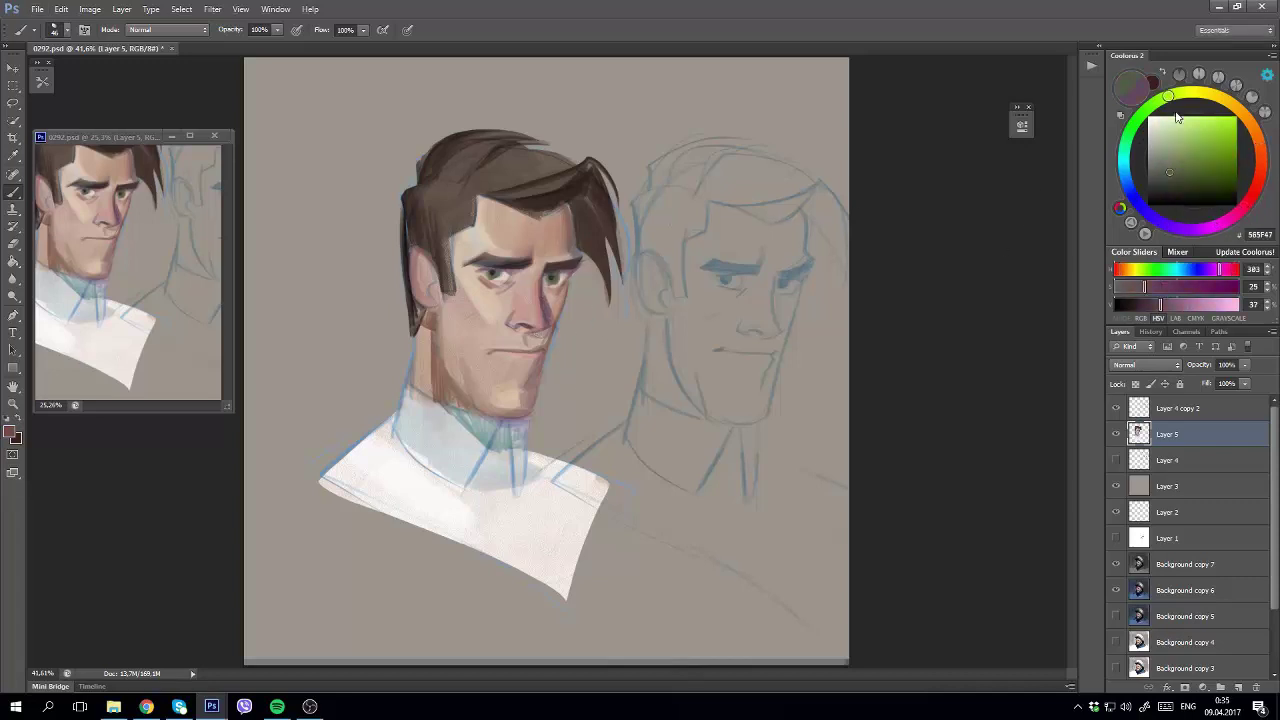
{"action": "left_click", "coordinate": [548, 300], "text": "alt"}
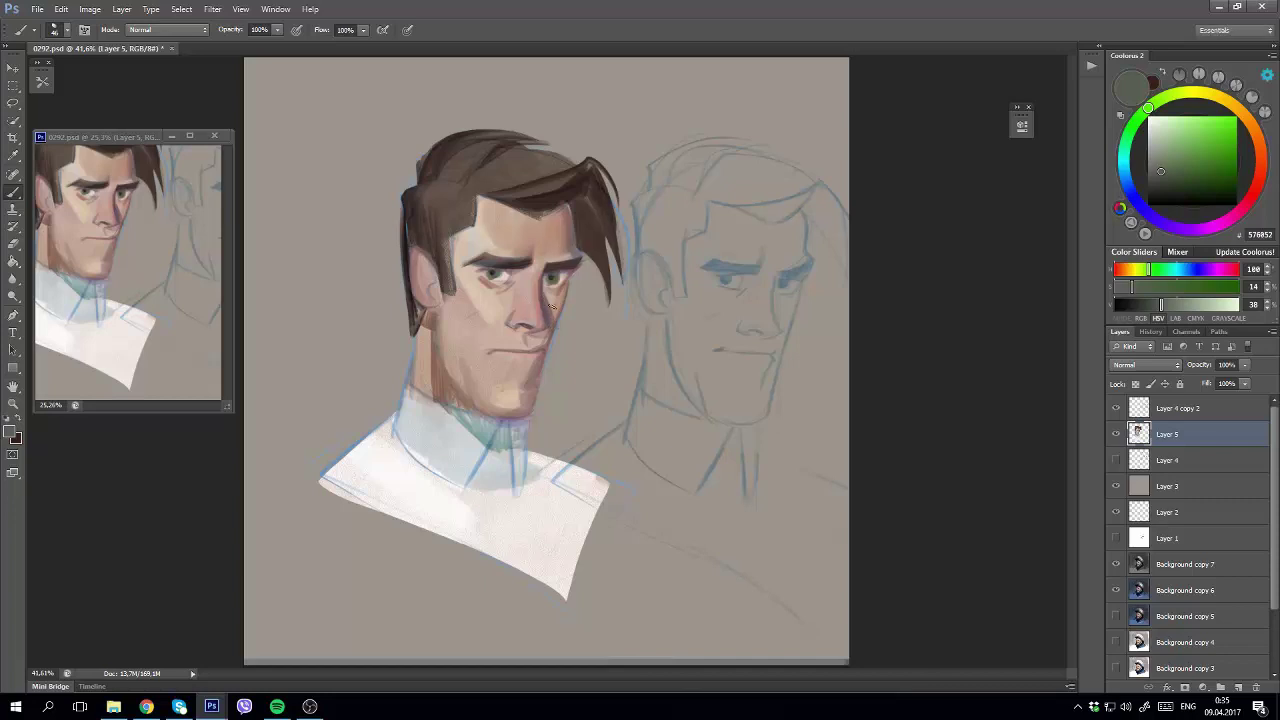
Use a blending Mixer Brush preset to blend forehead and nose skin tones.
{"action": "key", "text": "shift+b"}
{"action": "left_click", "coordinate": [42, 81]}
{"action": "left_click", "coordinate": [120, 620]}
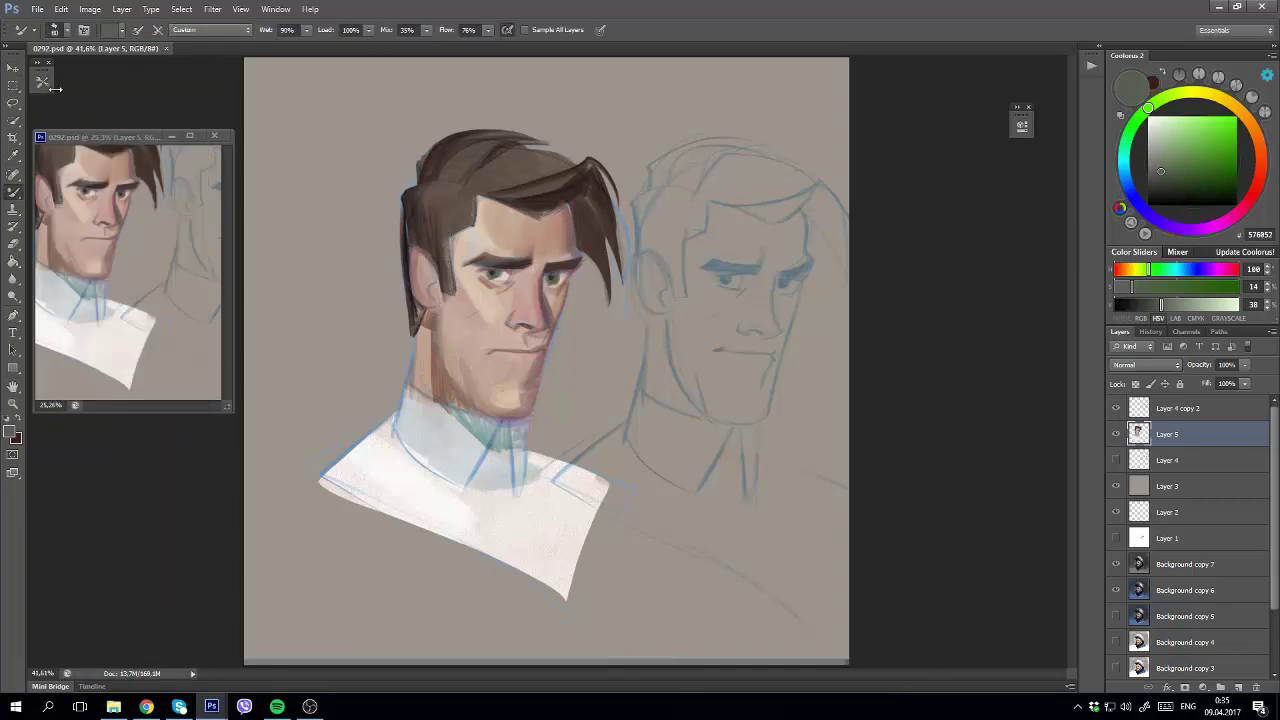
{"action": "left_click", "coordinate": [505, 270], "text": "alt"}
{"action": "left_click", "coordinate": [510, 225], "text": "alt"}
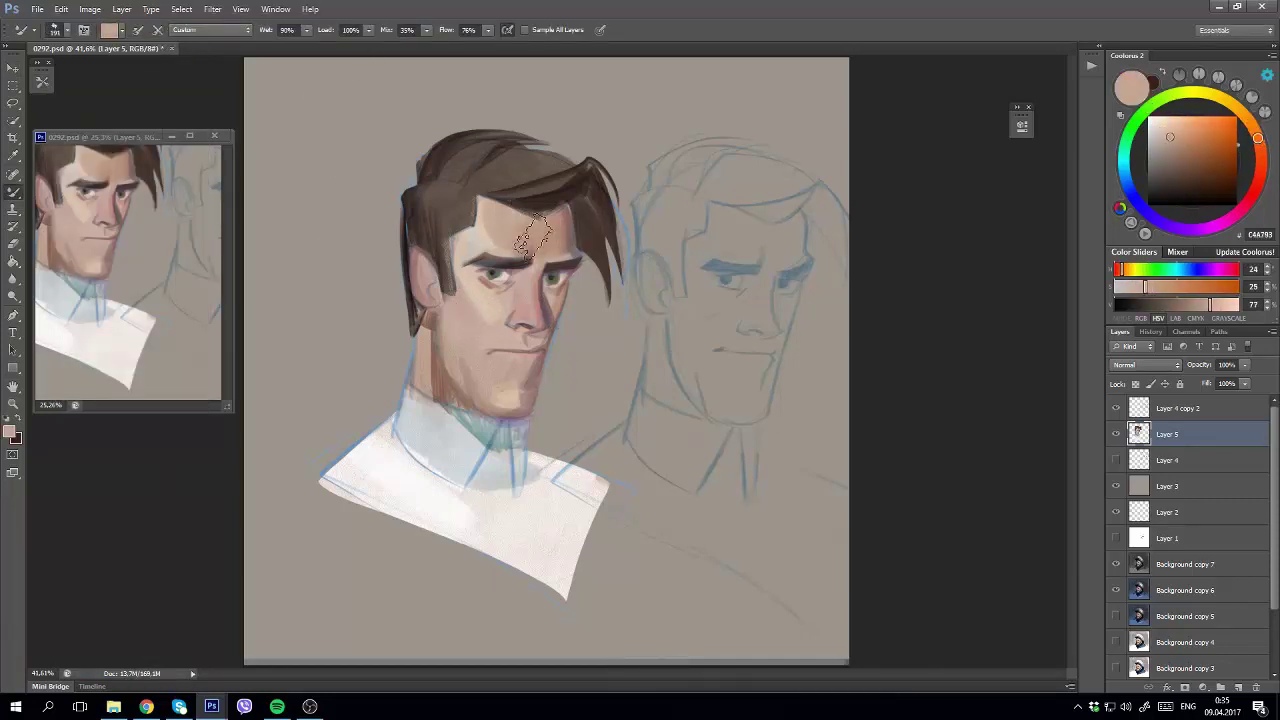
{"action": "left_click", "coordinate": [528, 300], "text": "alt"}
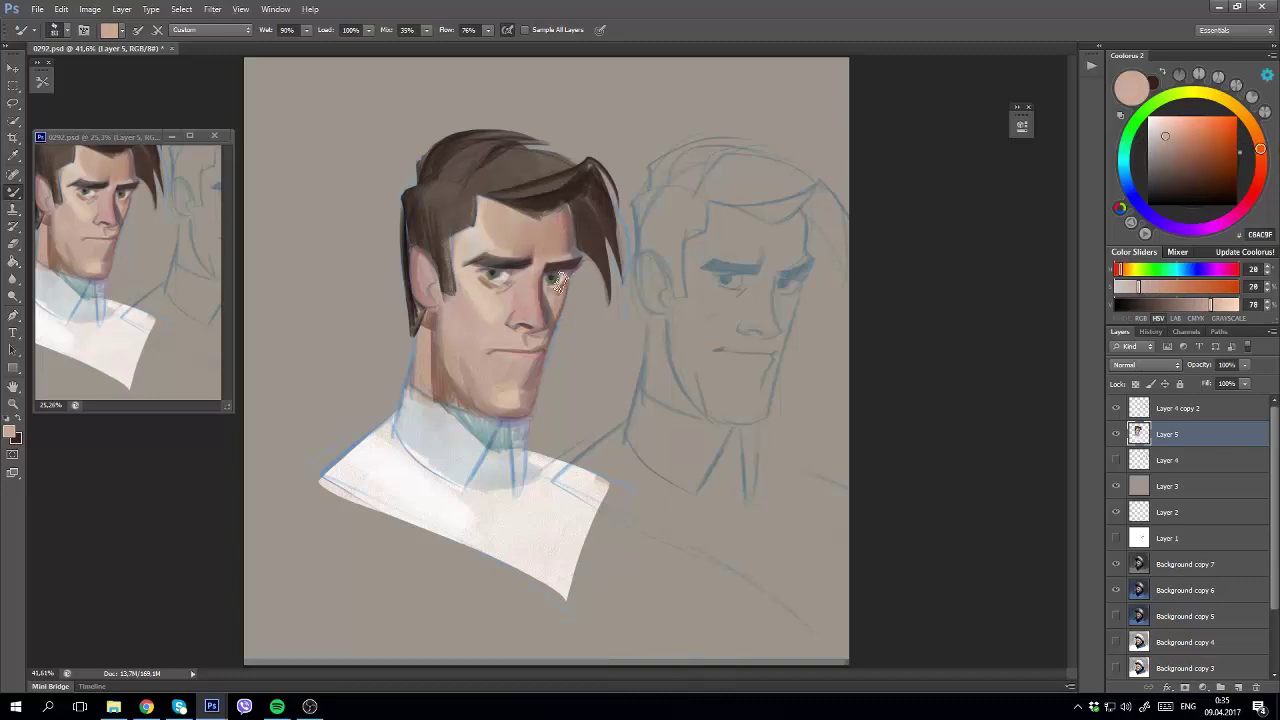
Blend lighter and darker skin around the eye and cheek, then duplicate Layer 5.
{"action": "left_click", "coordinate": [484, 280], "text": "alt"}
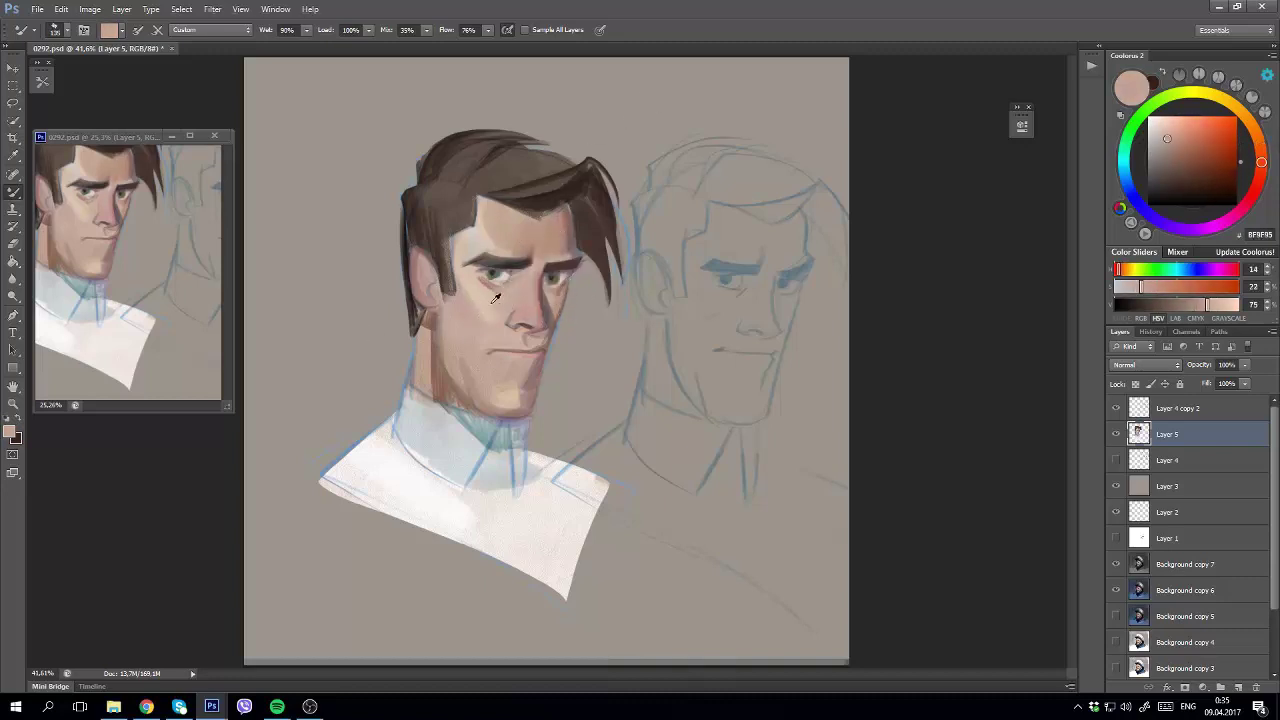
{"action": "left_click", "coordinate": [497, 305], "text": "alt"}
{"action": "left_click", "coordinate": [485, 340], "text": "alt"}
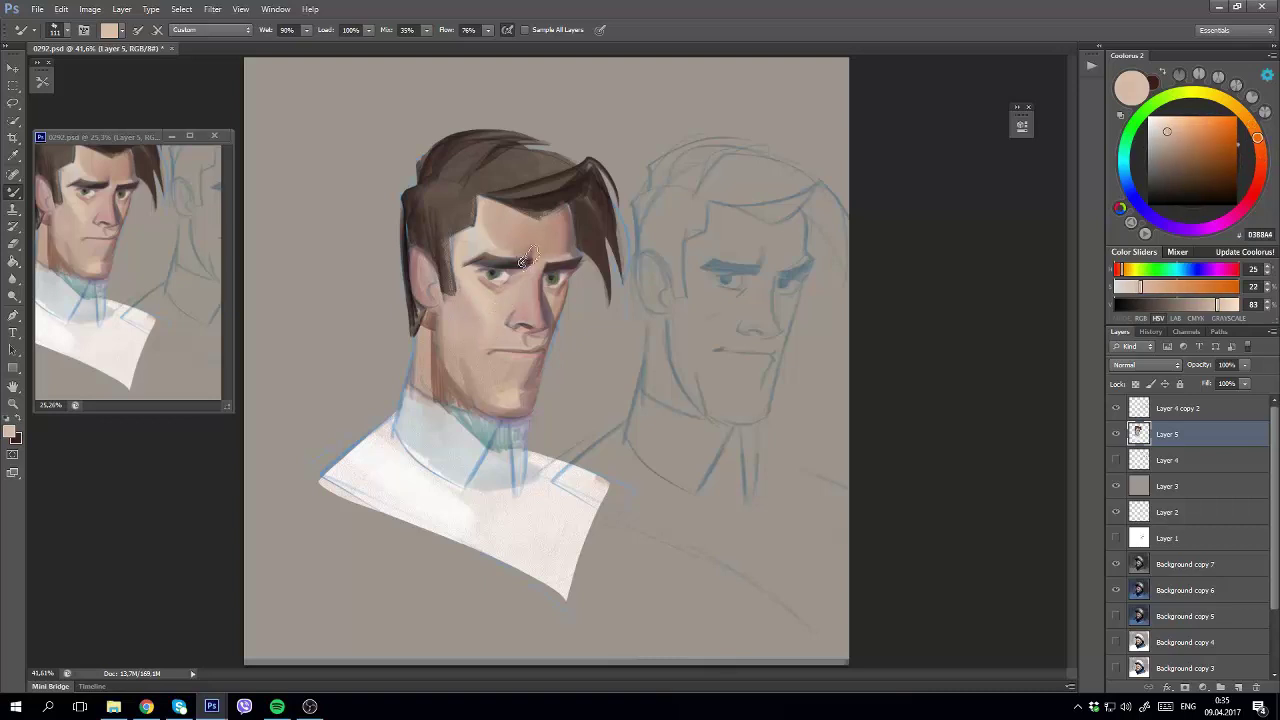
{"action": "left_click", "coordinate": [467, 426], "text": "alt"}
{"action": "left_click", "coordinate": [482, 325], "text": "alt"}
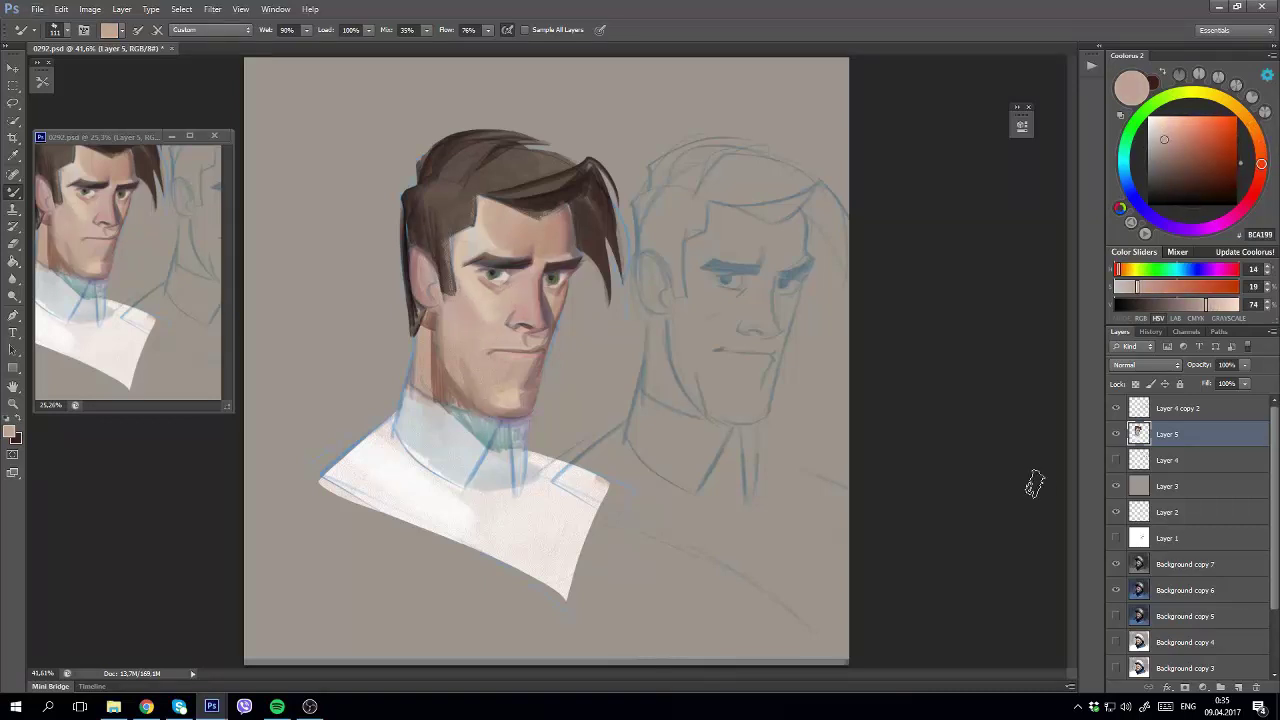
{"action": "key", "text": "ctrl+j"}
Sample dark hair browns and repaint the hair strands along the forehead hairline.
{"action": "left_click", "coordinate": [410, 193], "text": "alt"}
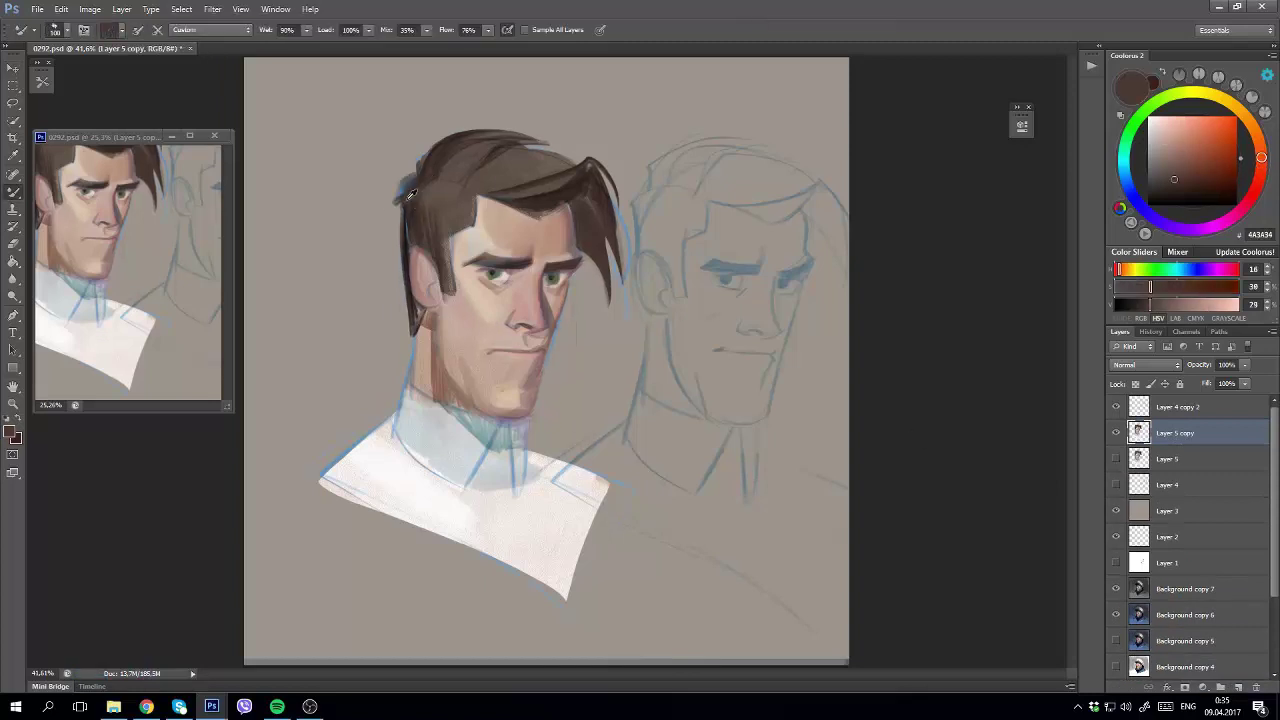
{"action": "left_click", "coordinate": [432, 212], "text": "alt"}
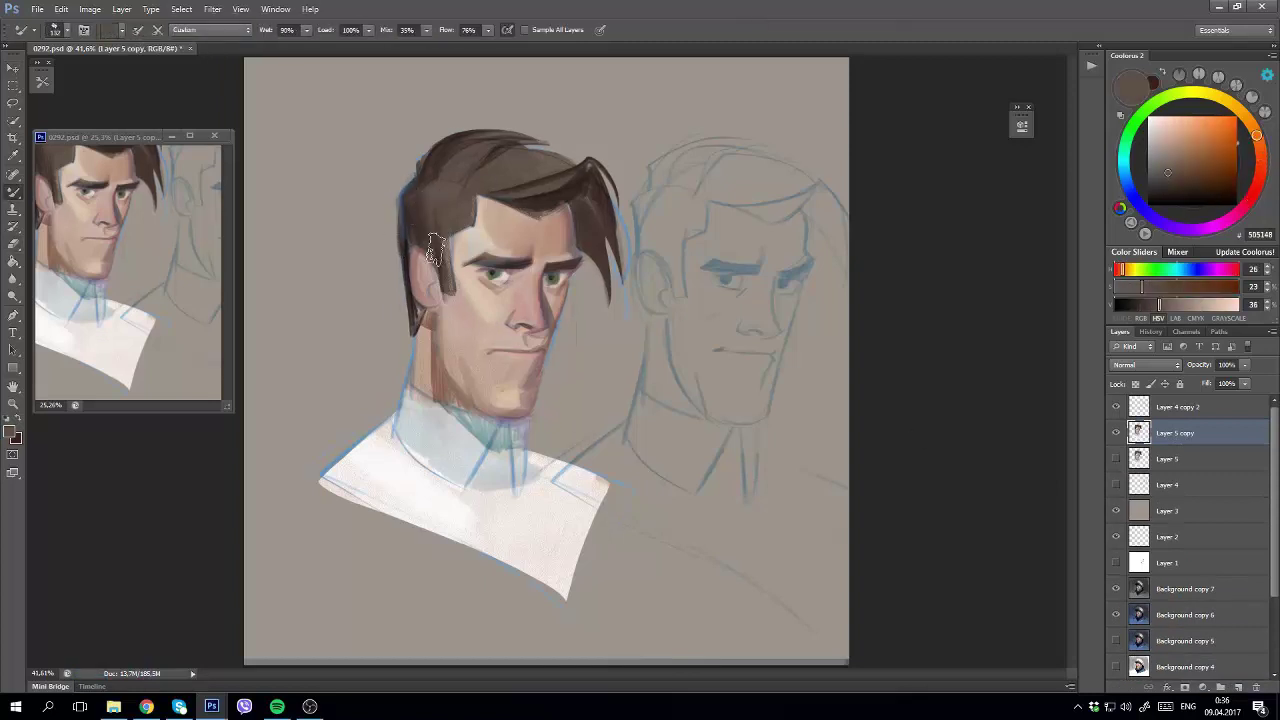
{"action": "mouse_move", "coordinate": [435, 250]}
{"action": "left_mouse_down"}
{"action": "mouse_move", "coordinate": [442, 212]}
{"action": "mouse_move", "coordinate": [448, 240]}
{"action": "left_mouse_up"}
{"action": "left_click", "coordinate": [477, 193], "text": "alt"}
{"action": "left_click_drag", "start_coordinate": [477, 193], "coordinate": [474, 228]}
Smear the top-right hair strands together and erase the stray strands there.
{"action": "left_click", "coordinate": [549, 172], "text": "alt"}
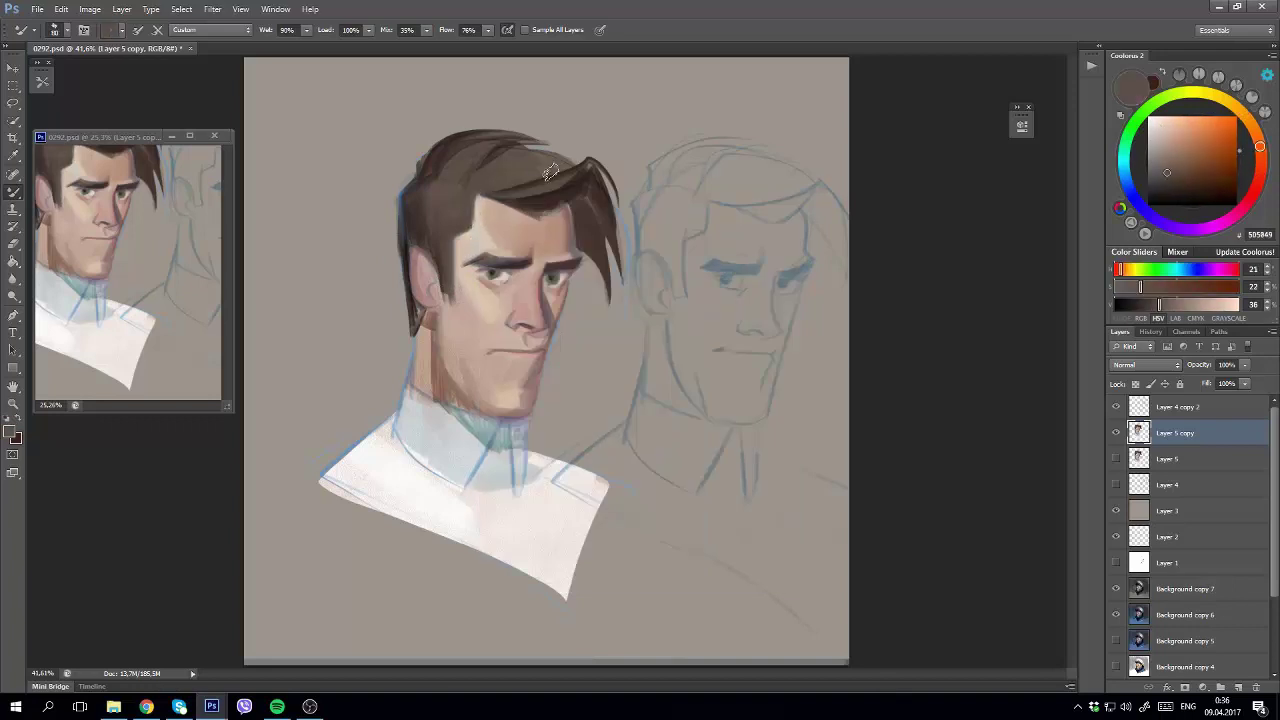
{"action": "left_click", "coordinate": [510, 215], "text": "alt"}
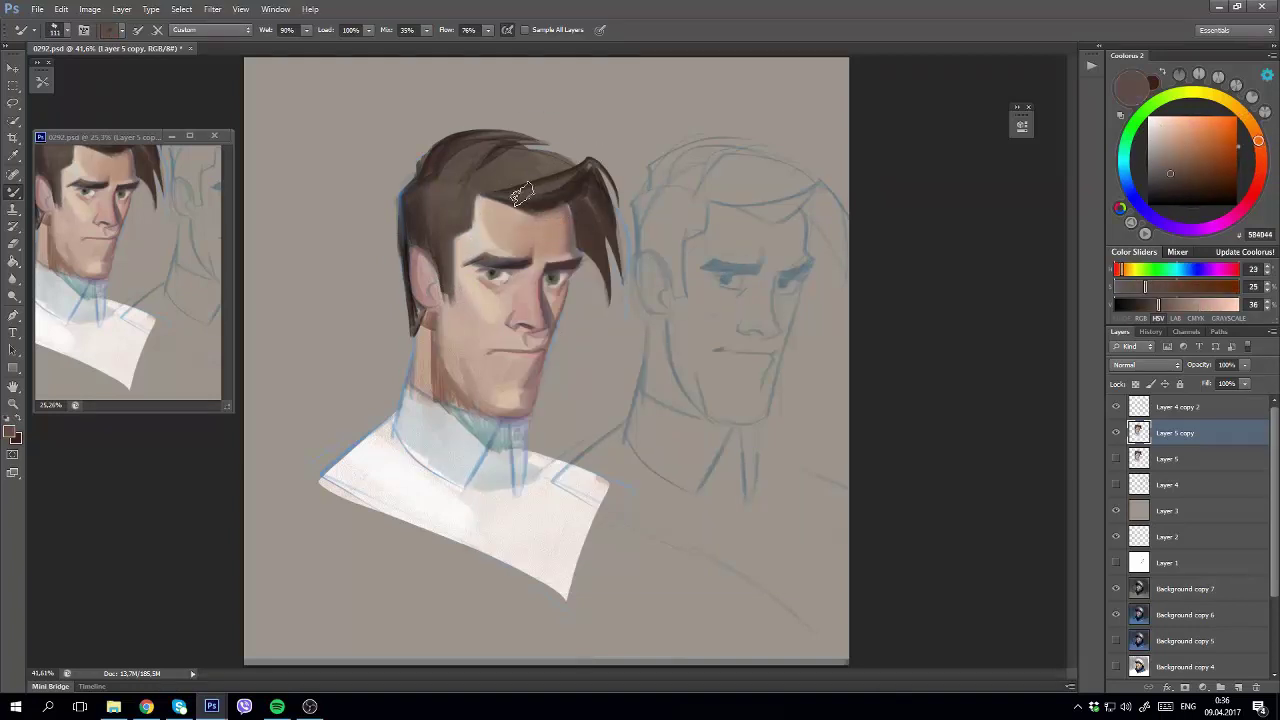
{"action": "left_click_drag", "start_coordinate": [522, 193], "coordinate": [590, 150]}
{"action": "key", "text": "e"}
{"action": "left_click_drag", "start_coordinate": [612, 210], "coordinate": [580, 140]}
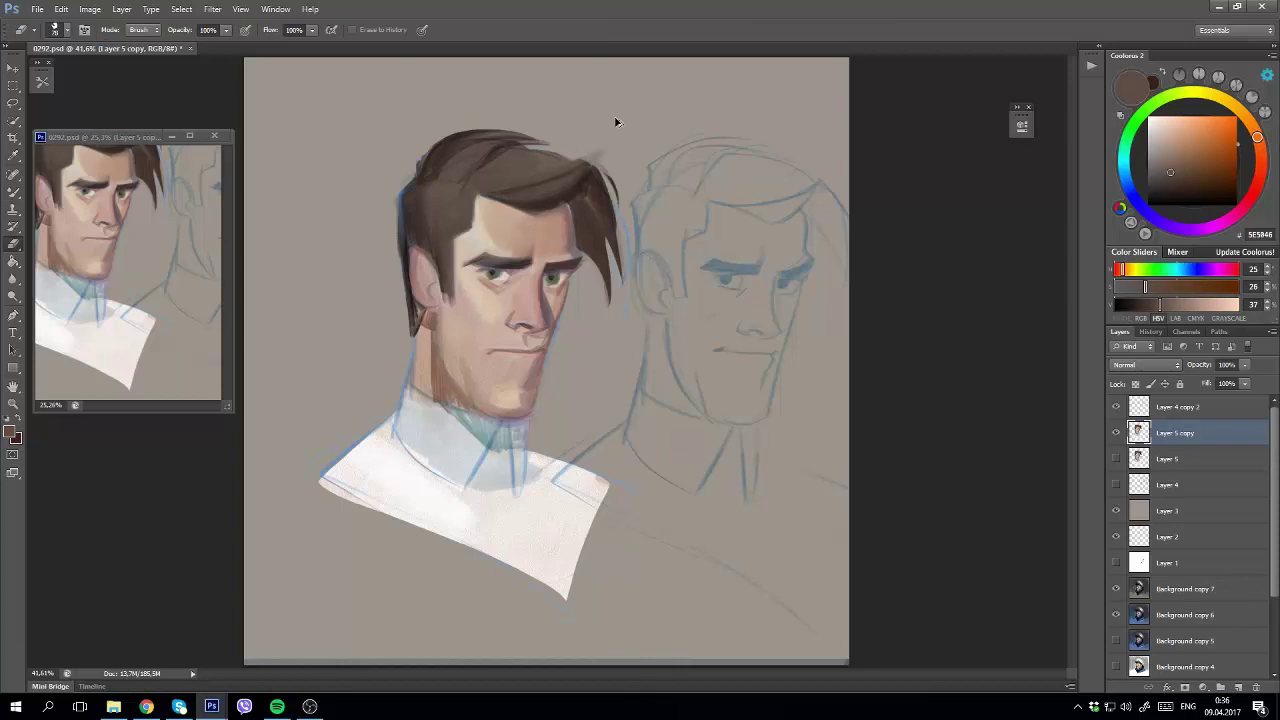
Mirror the canvas and smooth and reshape the top-left and top of the hair.
{"action": "key", "text": "h"}
{"action": "key", "text": "b"}
{"action": "left_click", "coordinate": [566, 222], "text": "alt"}
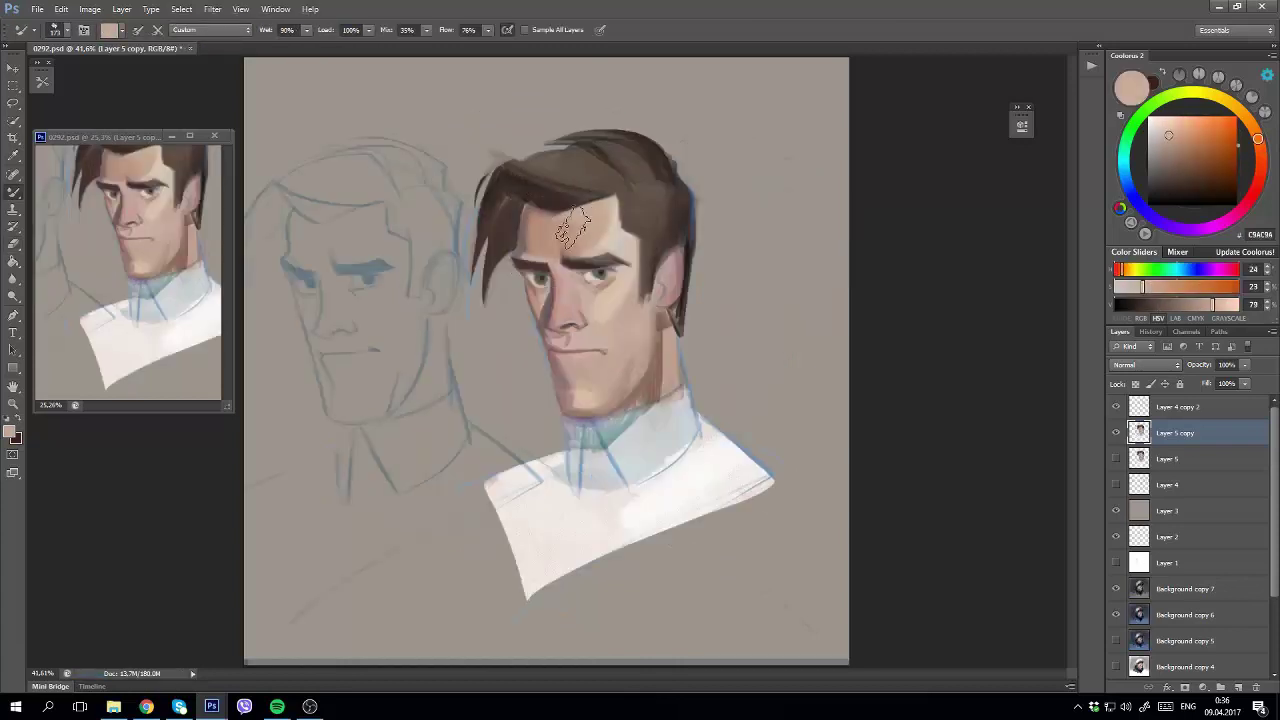
{"action": "left_click", "coordinate": [521, 193], "text": "alt"}
{"action": "left_click_drag", "start_coordinate": [495, 160], "coordinate": [550, 135]}
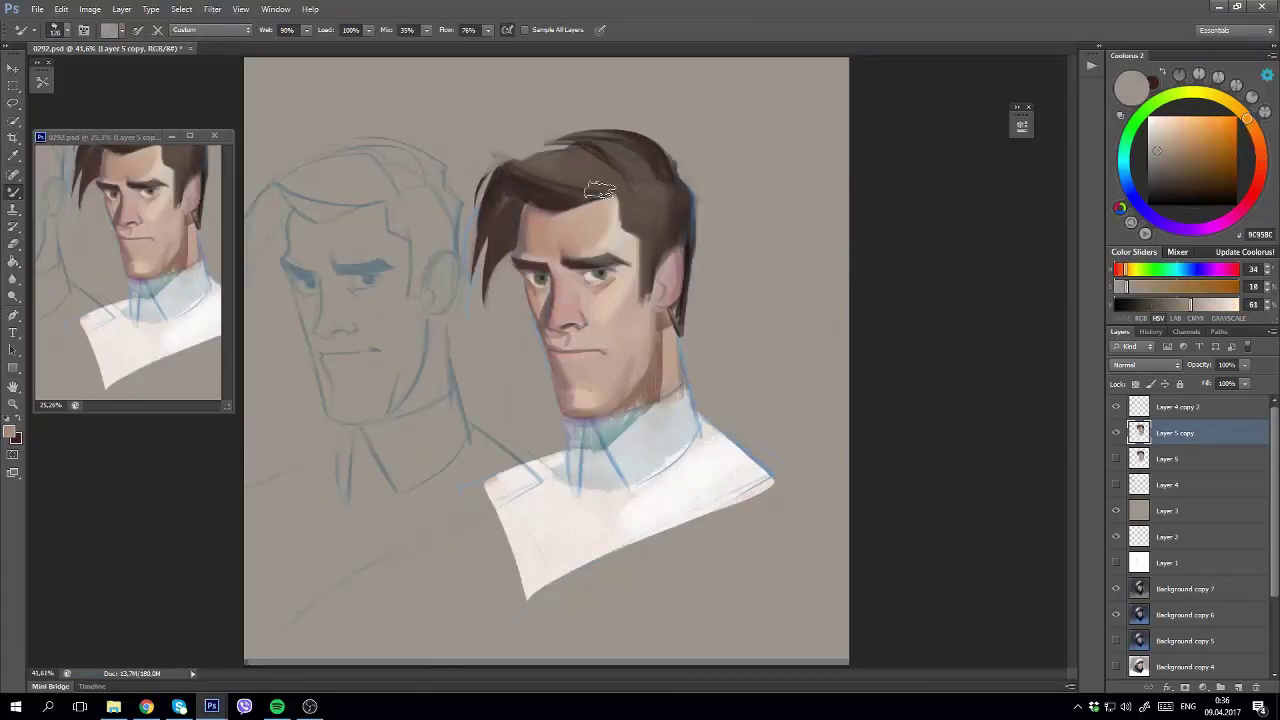
{"action": "mouse_move", "coordinate": [485, 180]}
{"action": "left_mouse_down"}
{"action": "mouse_move", "coordinate": [600, 190]}
{"action": "mouse_move", "coordinate": [520, 188]}
{"action": "left_mouse_up"}
{"action": "left_click", "coordinate": [600, 170], "text": "alt"}
{"action": "mouse_move", "coordinate": [650, 126]}
{"action": "left_mouse_down"}
{"action": "mouse_move", "coordinate": [600, 120]}
{"action": "mouse_move", "coordinate": [488, 200]}
{"action": "left_mouse_up"}
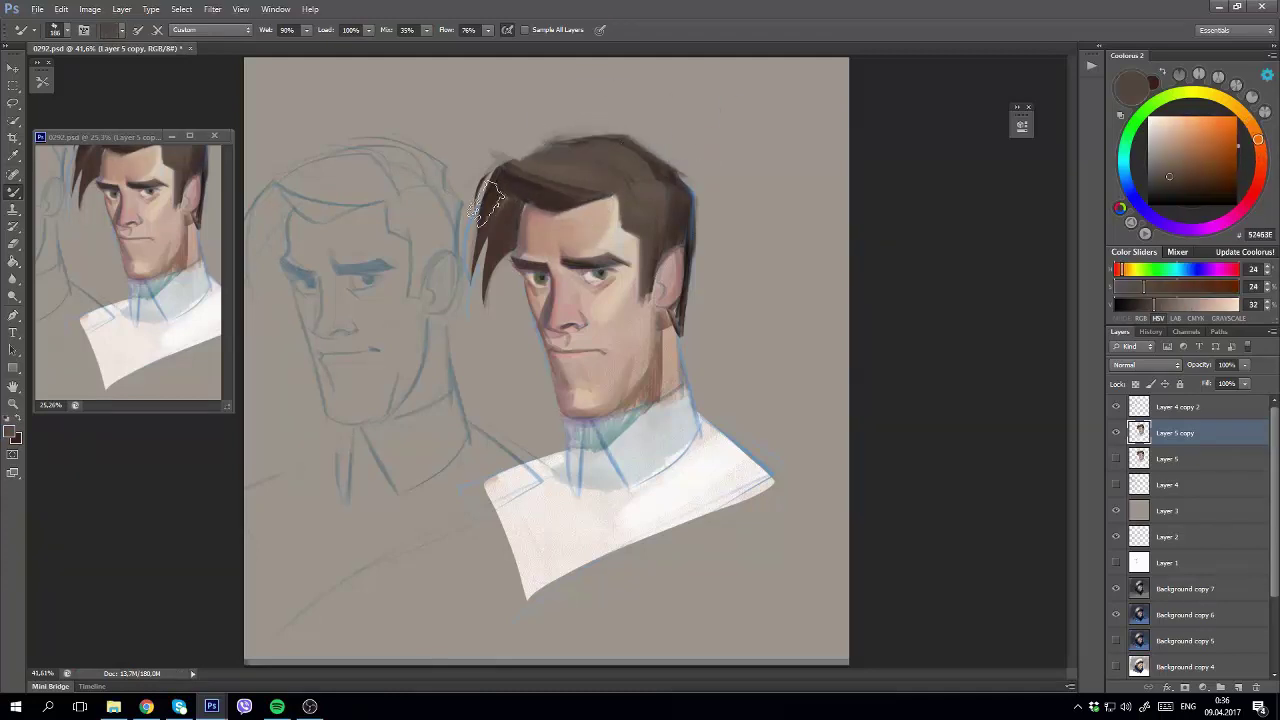
{"action": "key", "text": "ctrl+l"}
Apply Levels with black input 17 and white input 241.
{"action": "left_click_drag", "start_coordinate": [785, 383], "coordinate": [796, 383]}
{"action": "left_click_drag", "start_coordinate": [955, 383], "coordinate": [946, 388]}
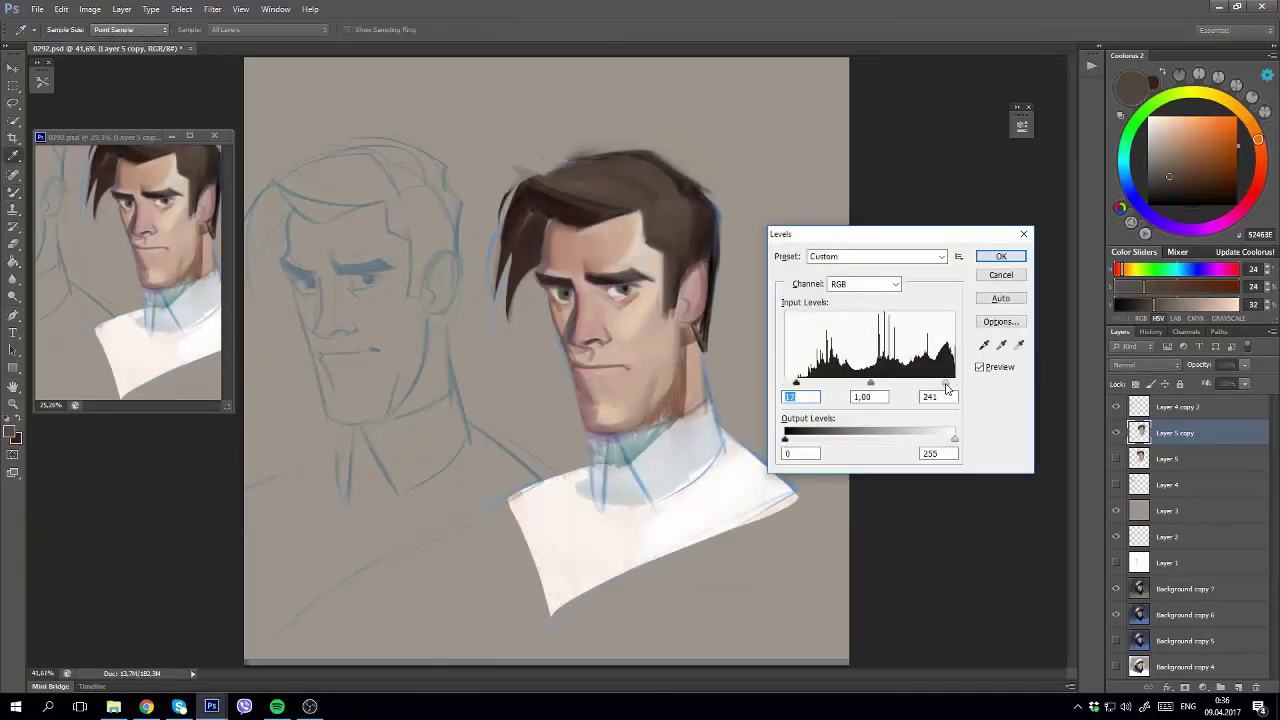
{"action": "key", "text": "Return"}
{"action": "left_click", "coordinate": [690, 380], "text": "alt"}
Blend the cheek, jaw edge and ear area, flip the view, and blend the chin and lower lip.
{"action": "mouse_move", "coordinate": [685, 430]}
{"action": "left_mouse_down"}
{"action": "mouse_move", "coordinate": [690, 360]}
{"action": "mouse_move", "coordinate": [703, 352]}
{"action": "left_mouse_up"}
{"action": "left_click", "coordinate": [737, 266], "text": "alt"}
{"action": "left_click_drag", "start_coordinate": [715, 290], "coordinate": [735, 430]}
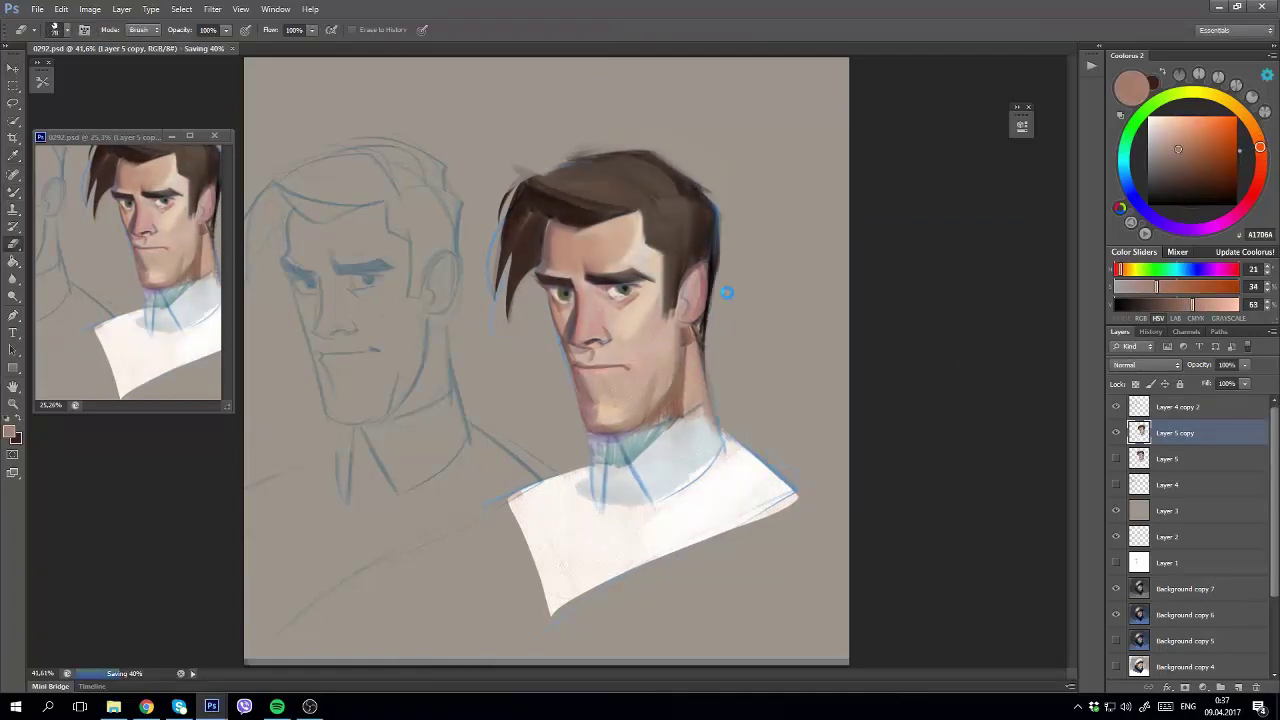
{"action": "key", "text": "ctrl+shift+h"}
{"action": "left_click", "coordinate": [500, 395], "text": "alt"}
{"action": "left_click_drag", "start_coordinate": [475, 385], "coordinate": [455, 432]}
Soften the chin with light and dark skin tones and blend the shadow under the lower lip.
{"action": "left_click", "coordinate": [490, 380], "text": "alt"}
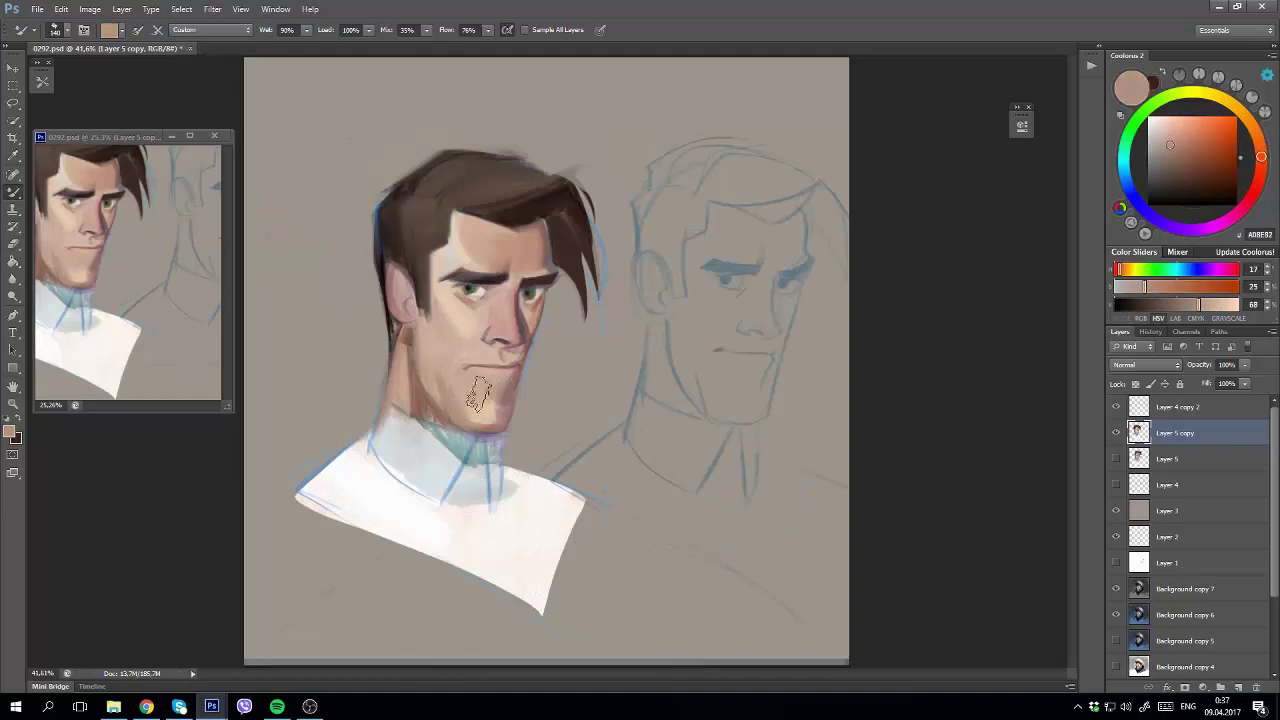
{"action": "mouse_move", "coordinate": [515, 370]}
{"action": "left_mouse_down"}
{"action": "mouse_move", "coordinate": [485, 372]}
{"action": "mouse_move", "coordinate": [468, 428]}
{"action": "mouse_move", "coordinate": [505, 415]}
{"action": "mouse_move", "coordinate": [505, 430]}
{"action": "mouse_move", "coordinate": [495, 350]}
{"action": "left_mouse_up"}
{"action": "left_click", "coordinate": [485, 395], "text": "alt"}
{"action": "left_click", "coordinate": [490, 385], "text": "alt"}
{"action": "left_click", "coordinate": [466, 348], "text": "alt"}
{"action": "left_click", "coordinate": [507, 384], "text": "alt"}
{"action": "left_click", "coordinate": [500, 400], "text": "alt"}
{"action": "left_click", "coordinate": [438, 368], "text": "alt"}
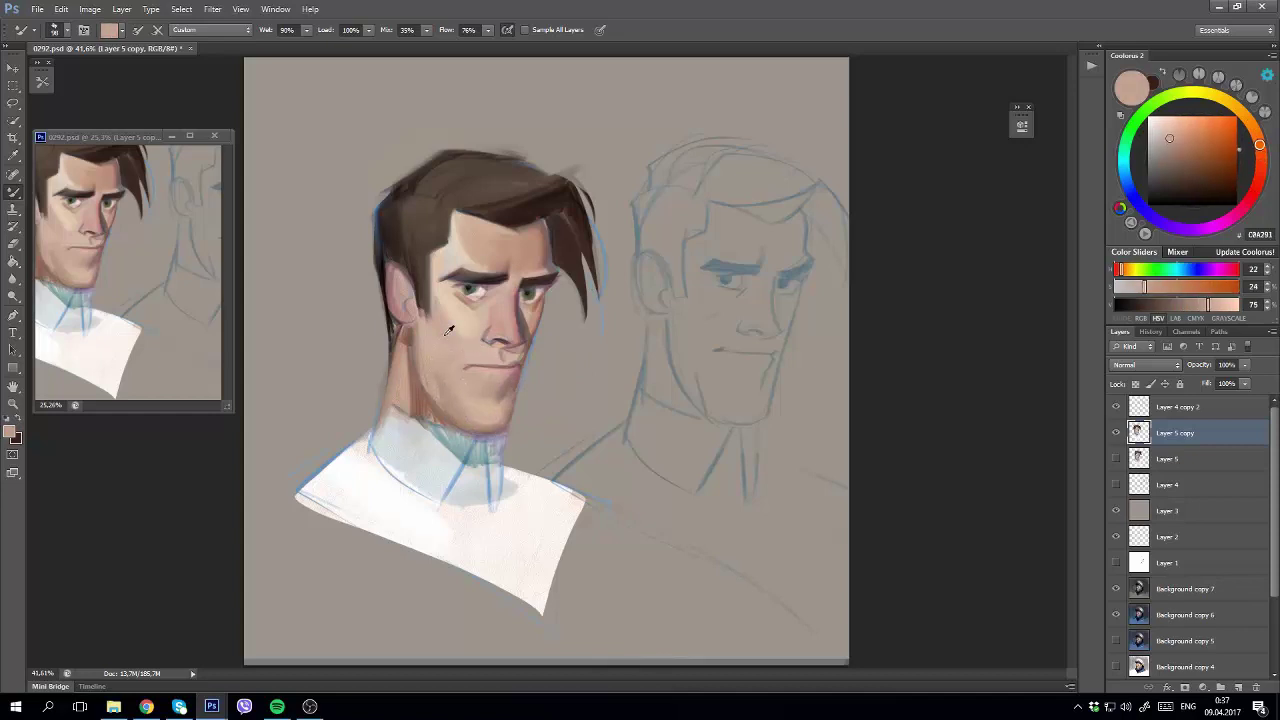
Sample pinkish and dark tones around the ear, hair and mouth for further blending.
{"action": "left_click", "coordinate": [398, 298], "text": "alt"}
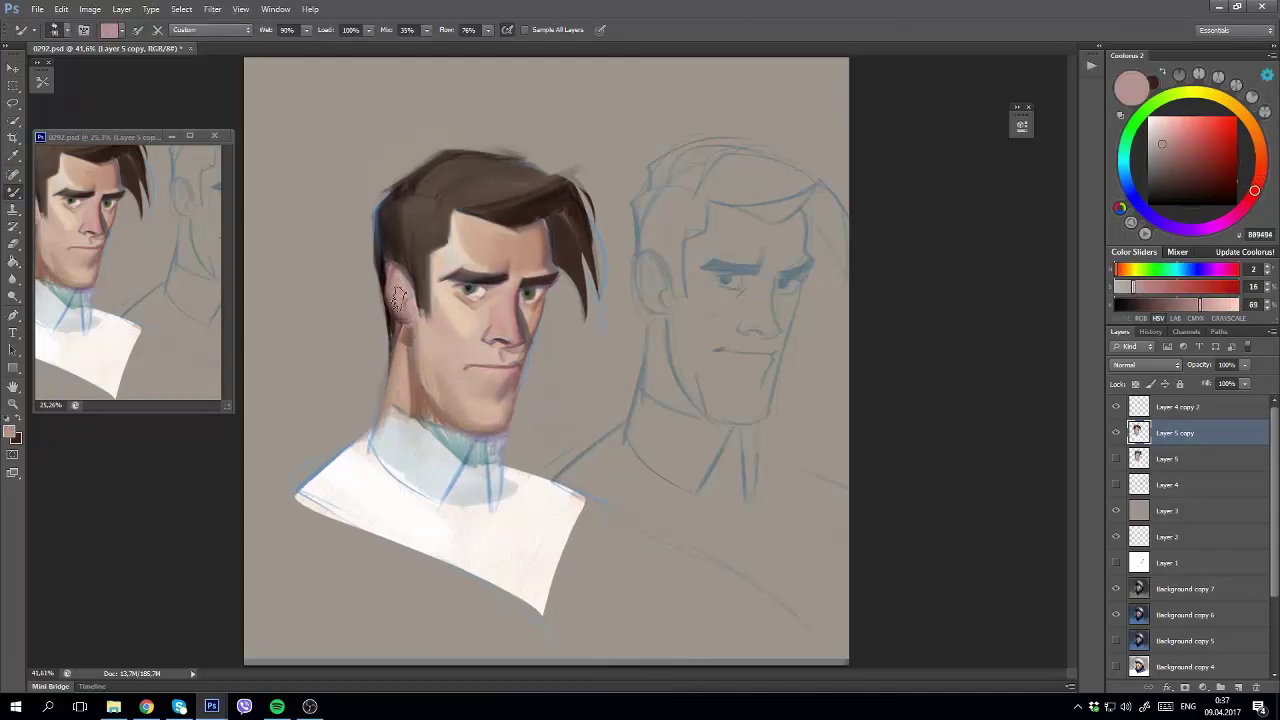
{"action": "left_click", "coordinate": [403, 303], "text": "alt"}
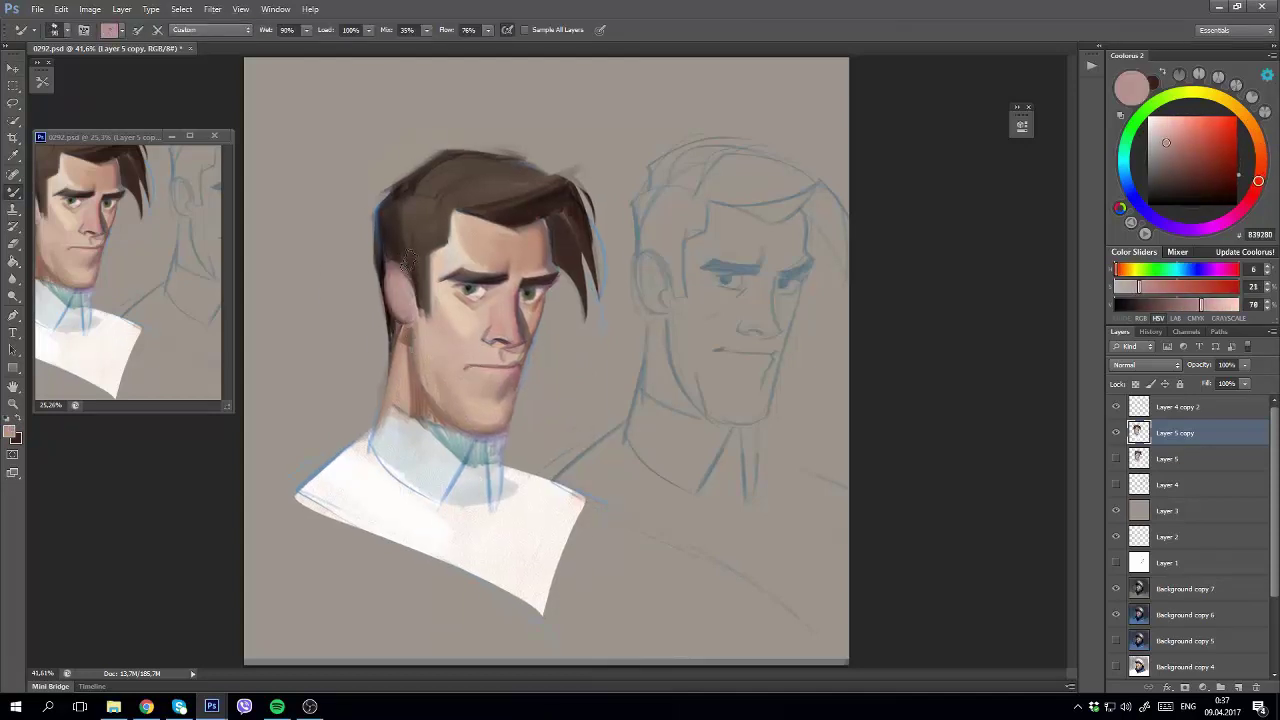
{"action": "left_click", "coordinate": [408, 262], "text": "alt"}
{"action": "left_click", "coordinate": [486, 364], "text": "alt"}
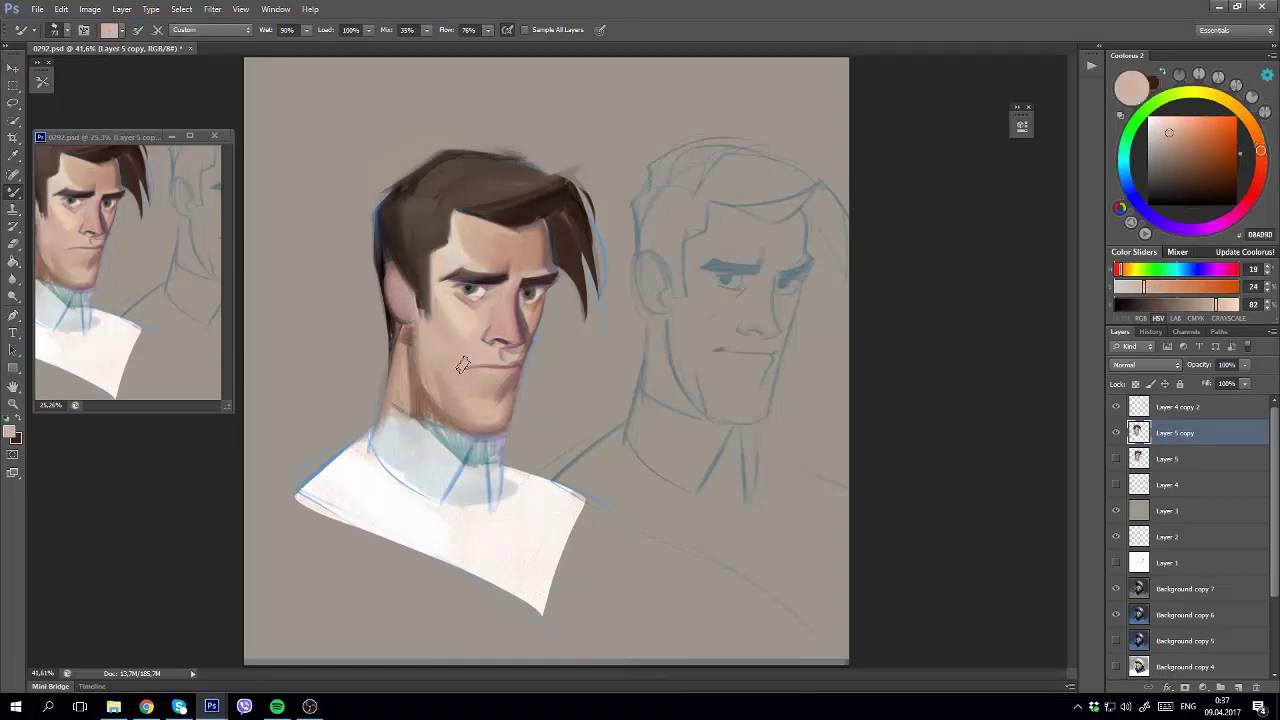
{"action": "left_click", "coordinate": [463, 364], "text": "alt"}
{"action": "scroll", "coordinate": [453, 396], "scroll_direction": "up", "scroll_amount": 2}
Erase the smudge left of the collar and repaint the collar in light and blue-grey tones.
{"action": "scroll", "coordinate": [453, 396], "scroll_direction": "up", "scroll_amount": 1}
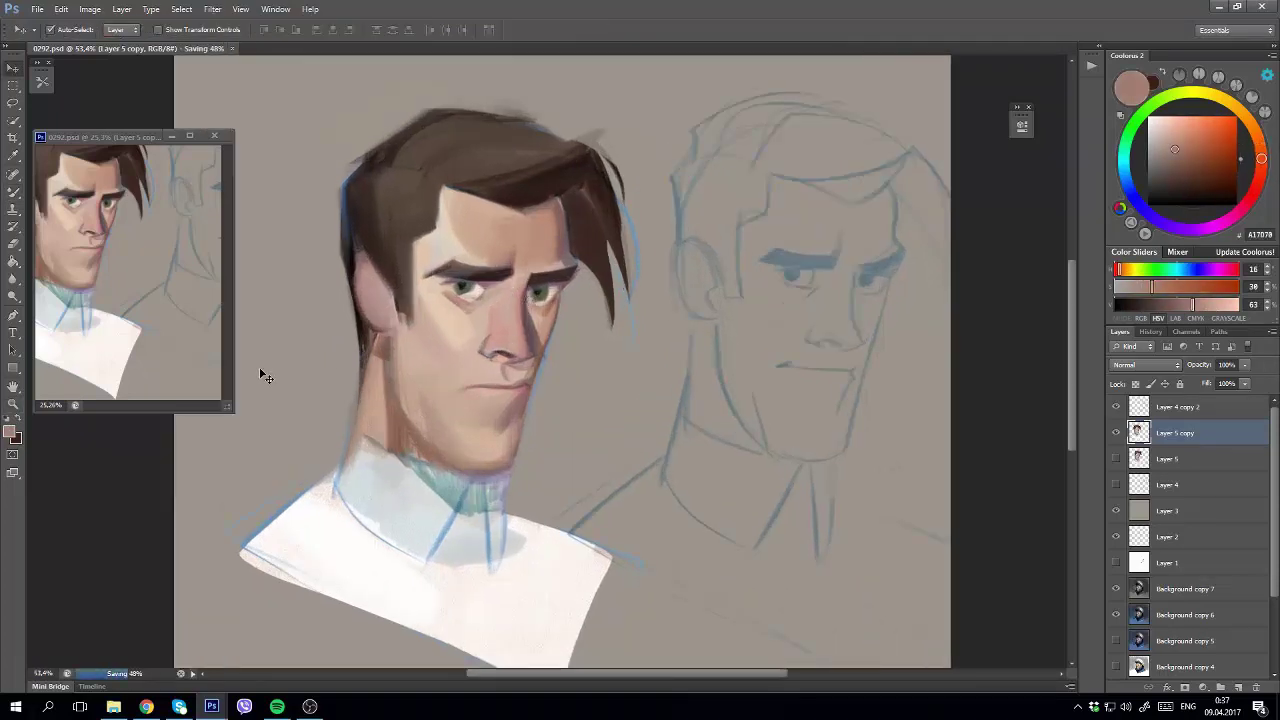
{"action": "left_click_drag", "start_coordinate": [149, 347], "coordinate": [189, 389]}
{"action": "scroll", "coordinate": [472, 398], "scroll_direction": "down", "scroll_amount": 1}
{"action": "key", "text": "b"}
{"action": "left_click", "coordinate": [420, 450], "text": "alt"}
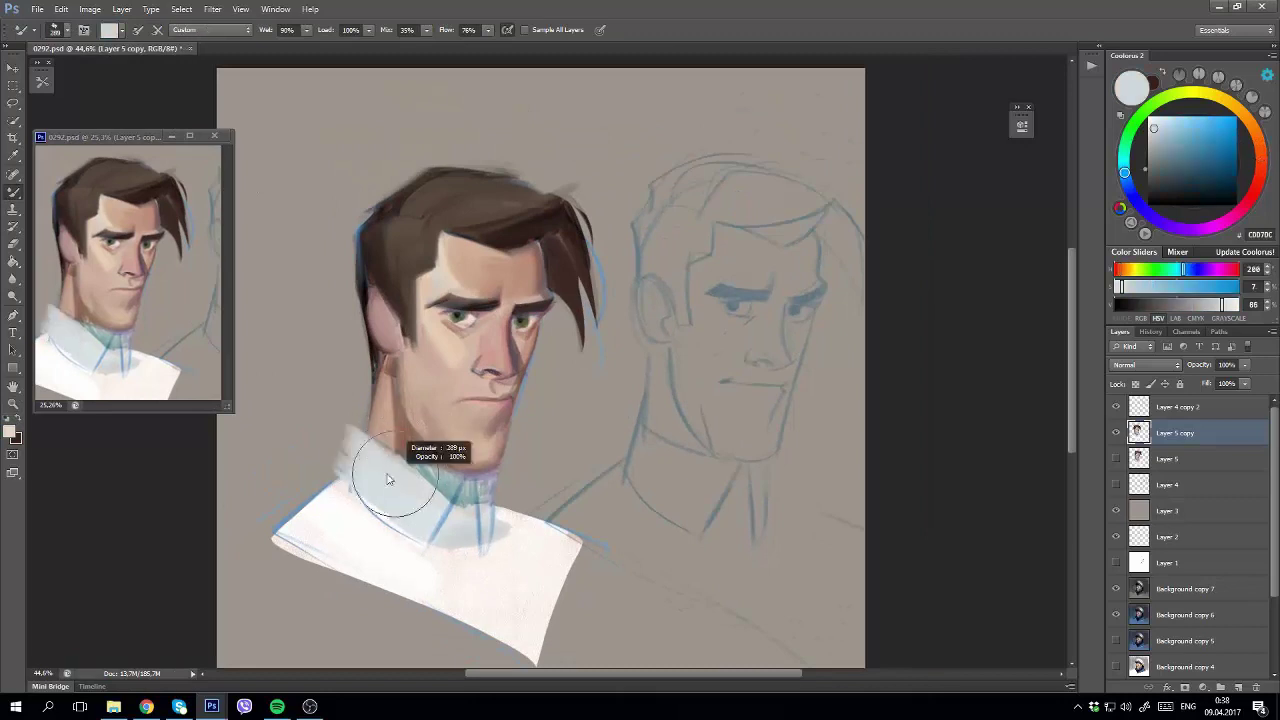
{"action": "left_click", "coordinate": [1163, 162]}
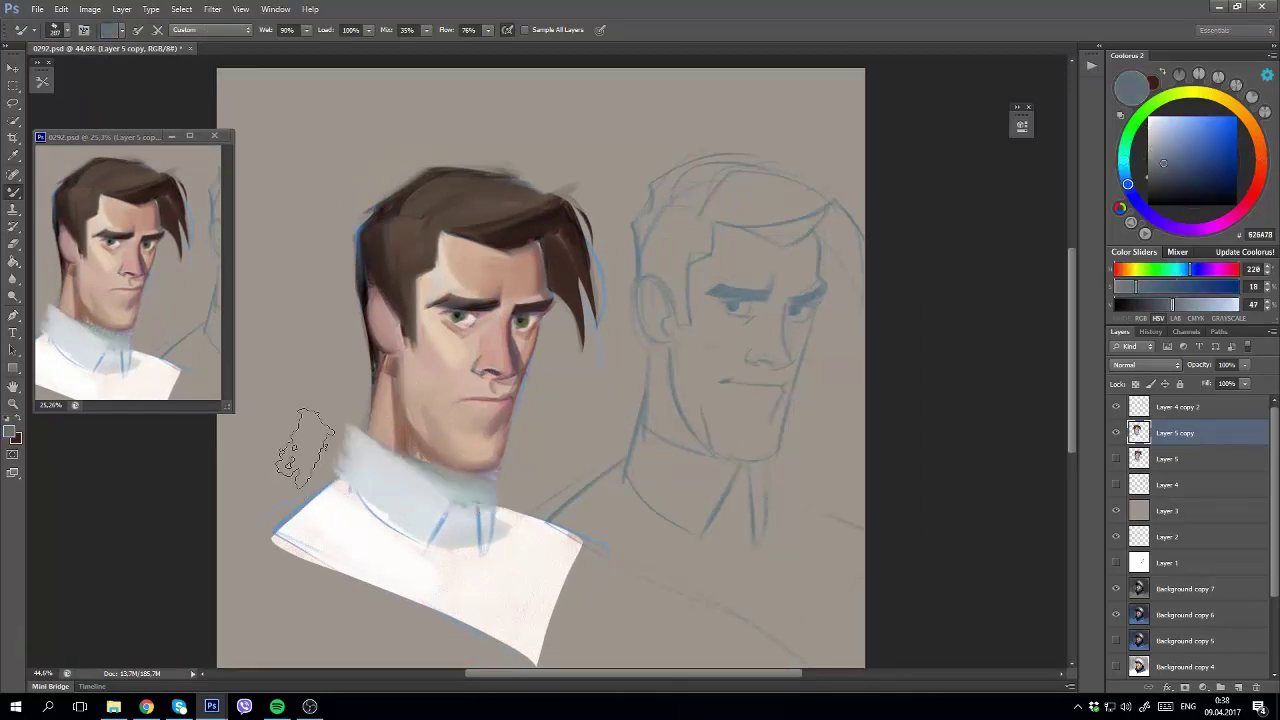
{"action": "key", "text": "e"}
{"action": "left_click_drag", "start_coordinate": [350, 422], "coordinate": [322, 488]}
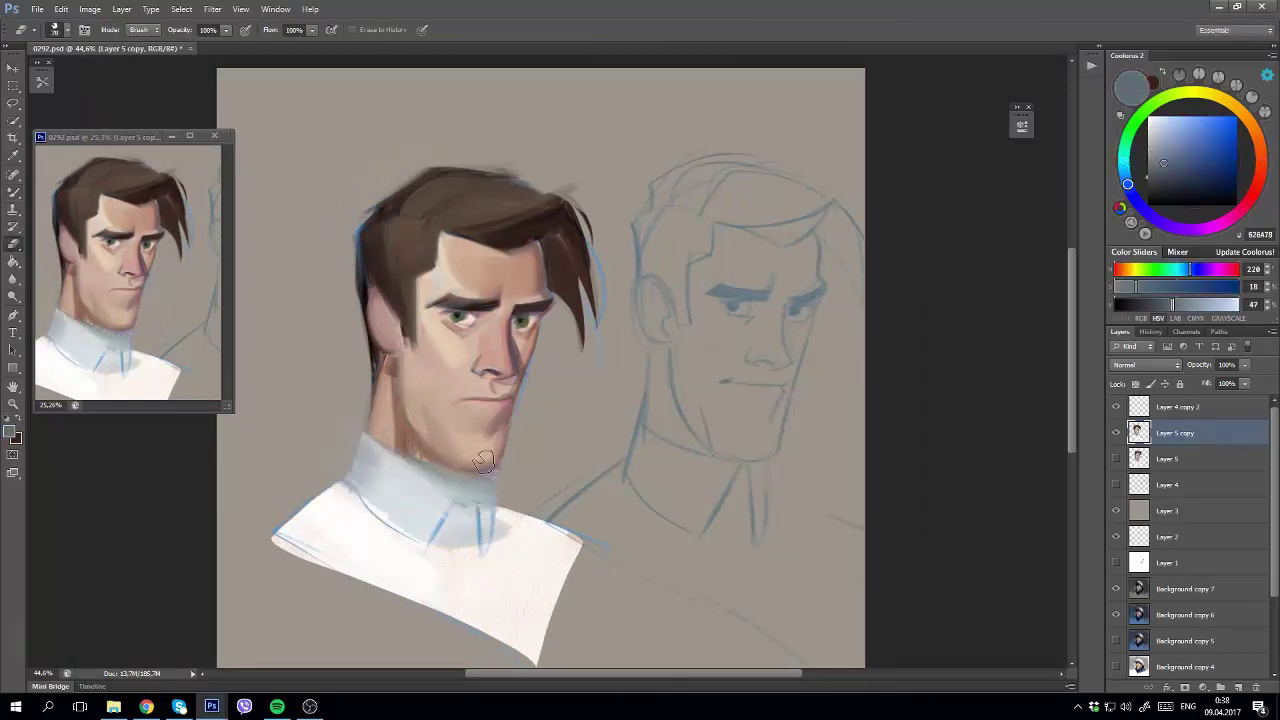
{"action": "key", "text": "b"}
{"action": "left_click_drag", "start_coordinate": [420, 465], "coordinate": [485, 530]}
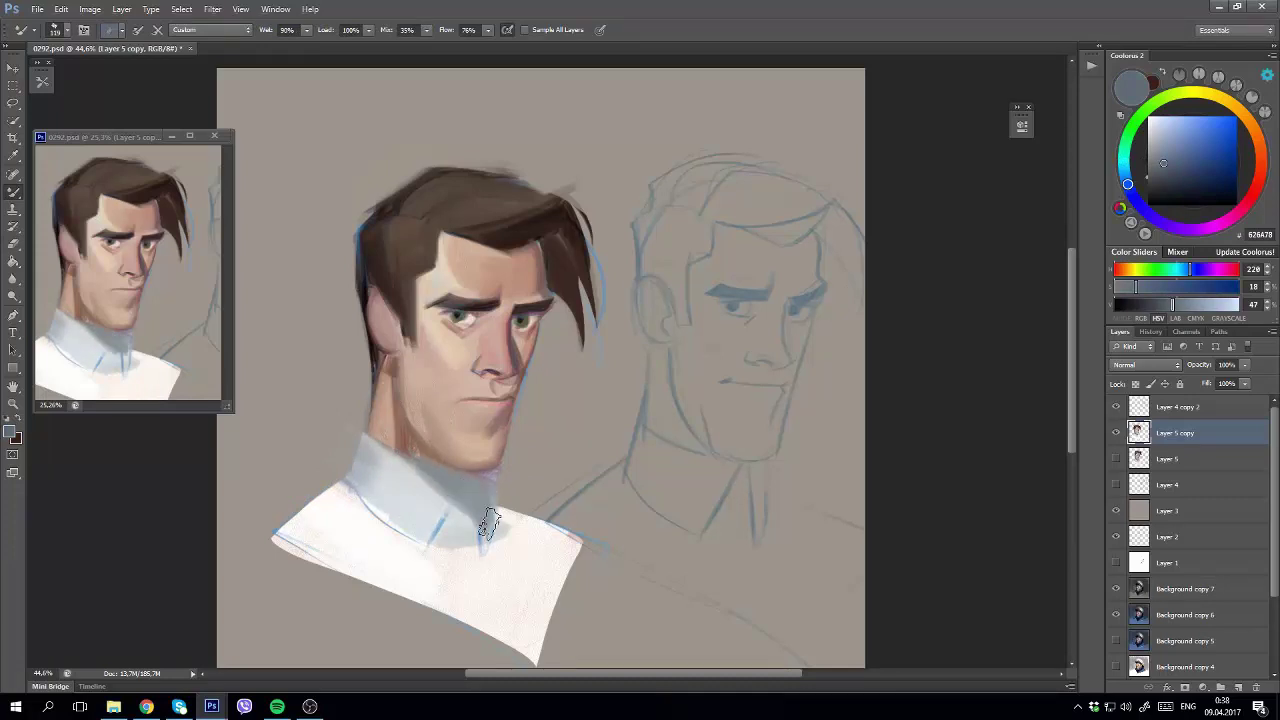
Blend neck and cheek skin, then pinkish and blue-grey tones around the left eye.
{"action": "left_click", "coordinate": [397, 421], "text": "alt"}
{"action": "left_click", "coordinate": [405, 390], "text": "alt"}
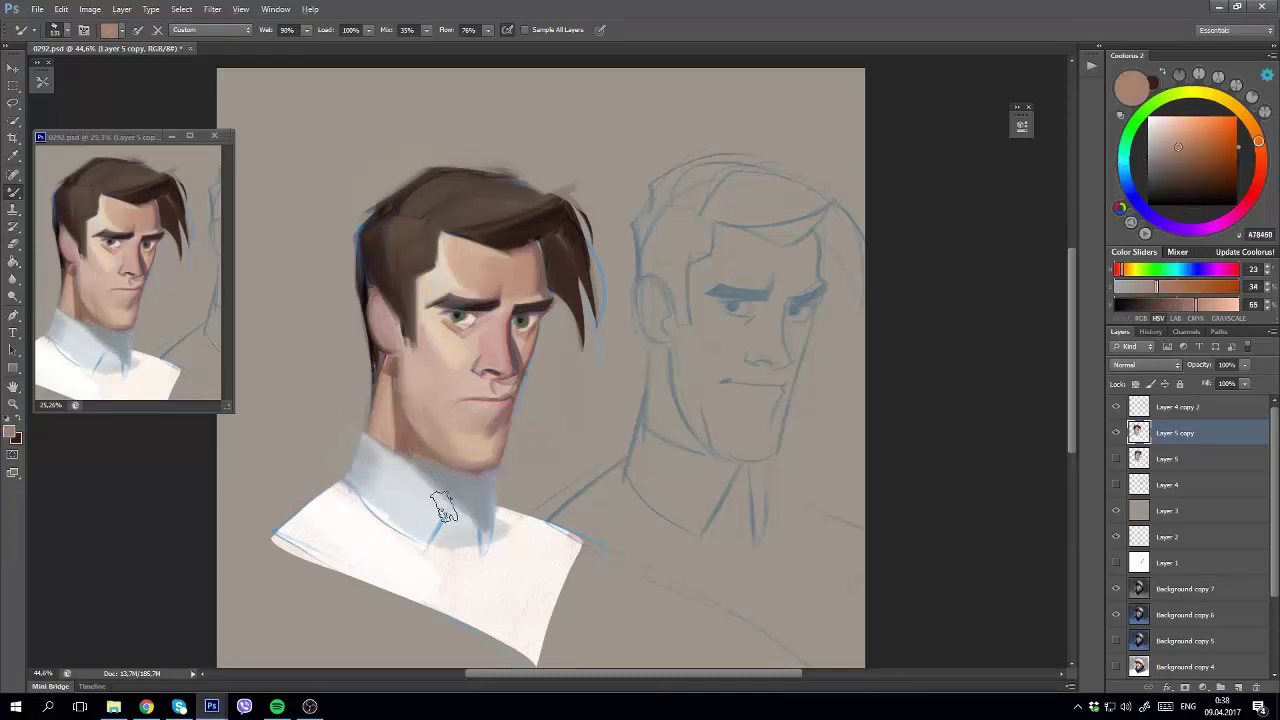
{"action": "scroll", "coordinate": [460, 318], "scroll_direction": "up", "scroll_amount": 2}
{"action": "left_click", "coordinate": [455, 314], "text": "alt"}
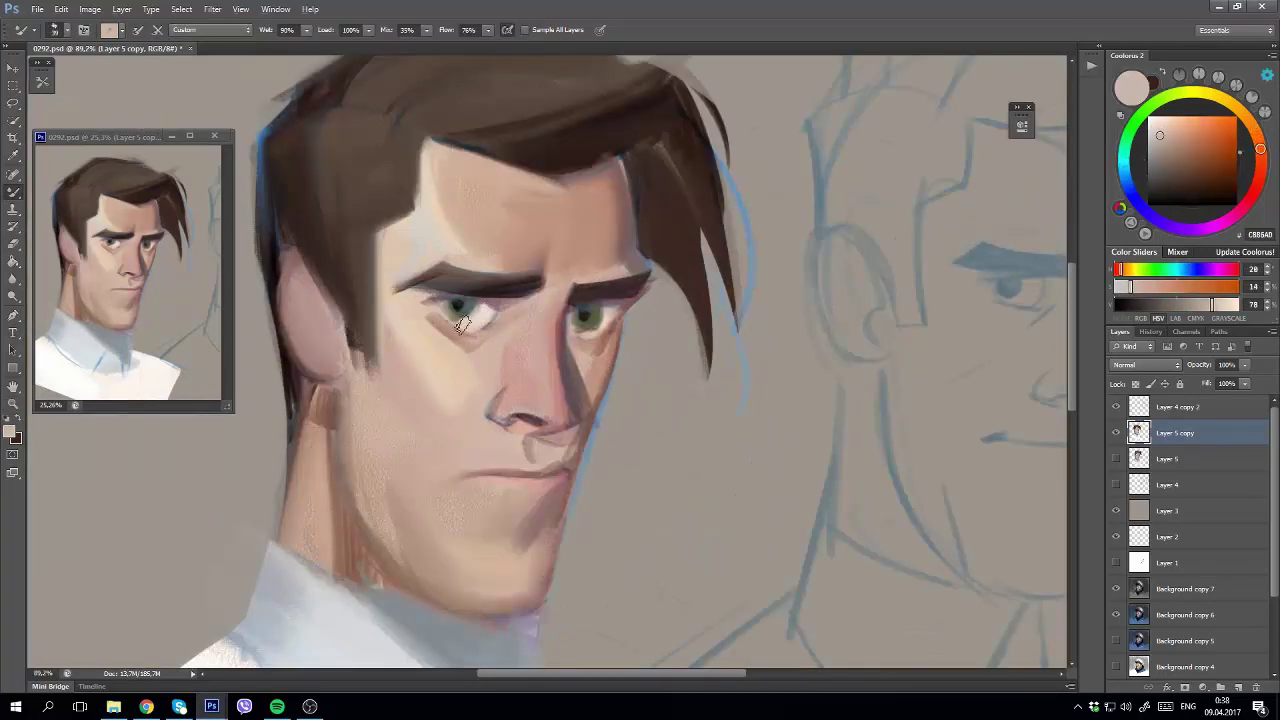
{"action": "left_click", "coordinate": [460, 318], "text": "alt"}
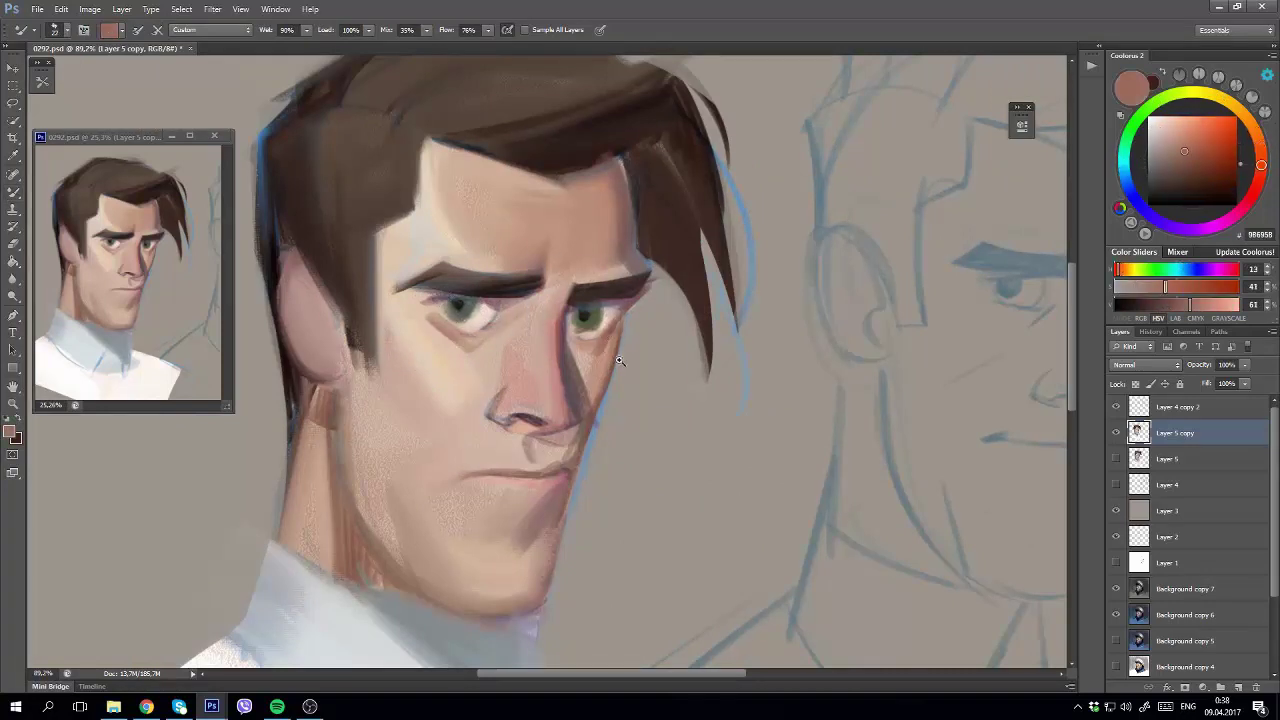
{"action": "scroll", "coordinate": [470, 320], "scroll_direction": "down", "scroll_amount": 1}
{"action": "left_click", "coordinate": [488, 323], "text": "alt"}
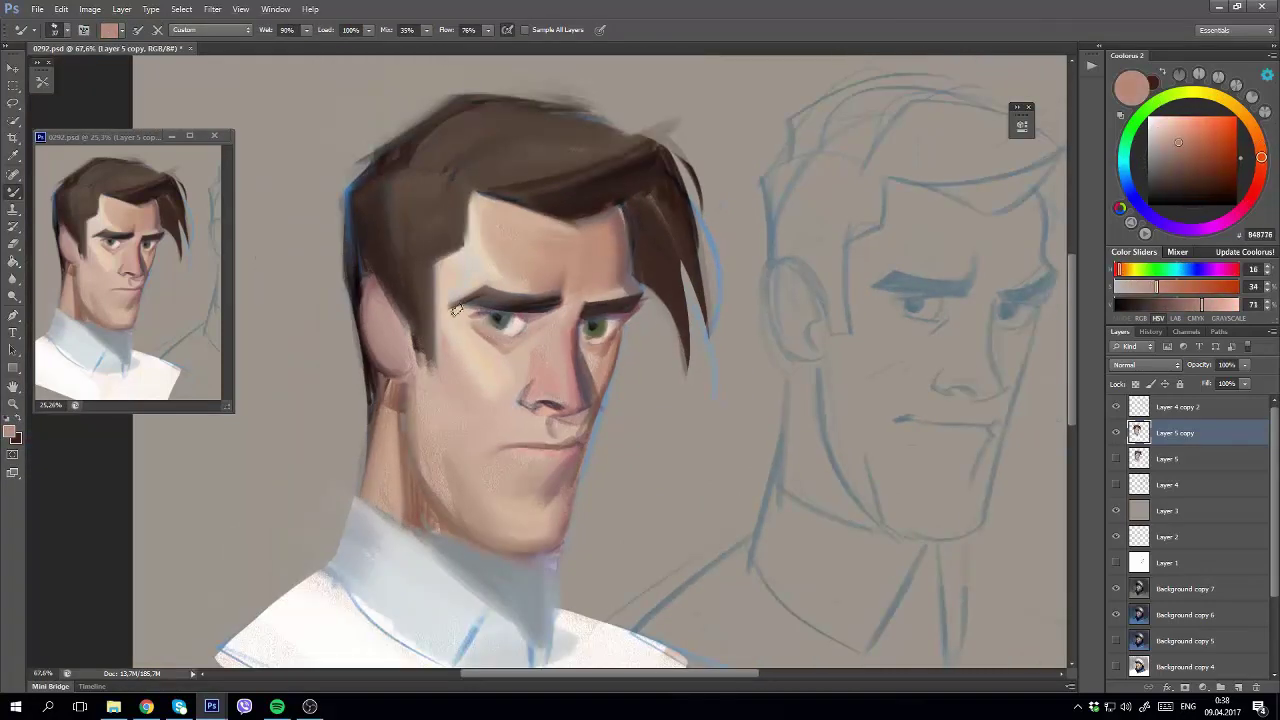
Refine skin near the brow, under the left eye and cheek, flipping the view to check.
{"action": "left_click", "coordinate": [510, 343], "text": "alt"}
{"action": "left_click", "coordinate": [465, 310], "text": "alt"}
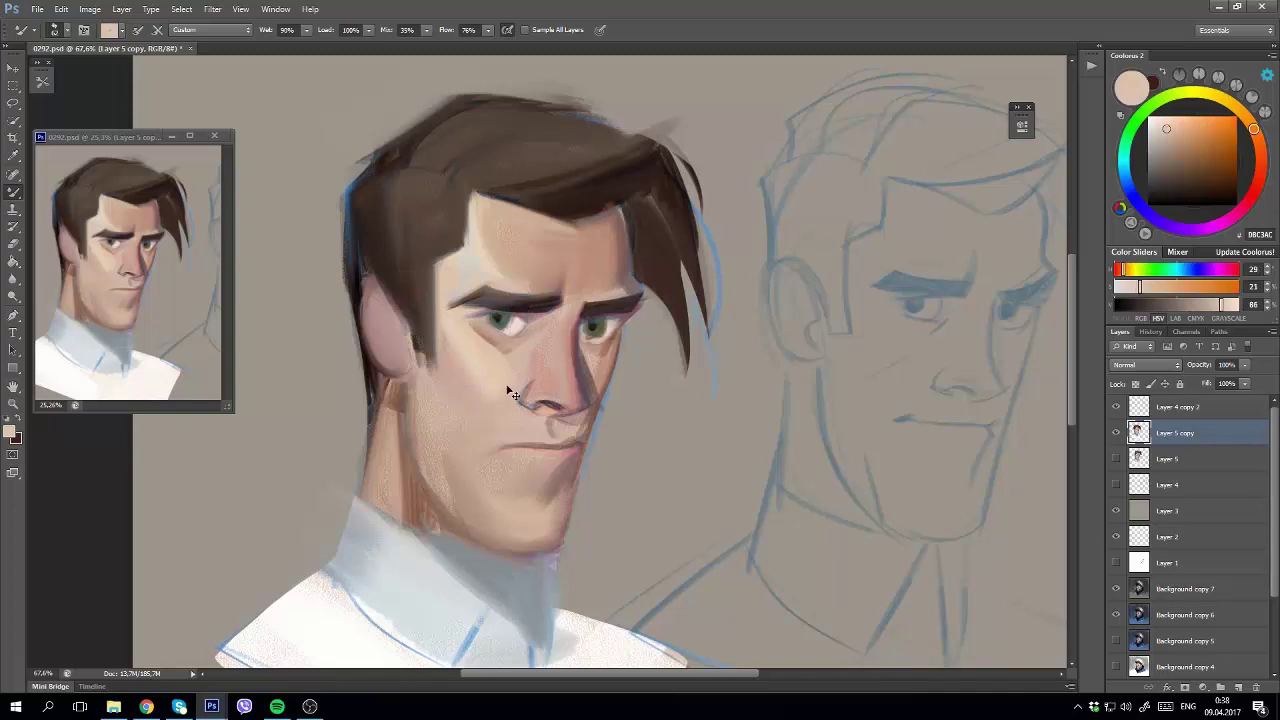
{"action": "left_click", "coordinate": [493, 355], "text": "alt"}
{"action": "left_click", "coordinate": [490, 370], "text": "alt"}
{"action": "scroll", "coordinate": [452, 265], "scroll_direction": "down", "scroll_amount": 2}
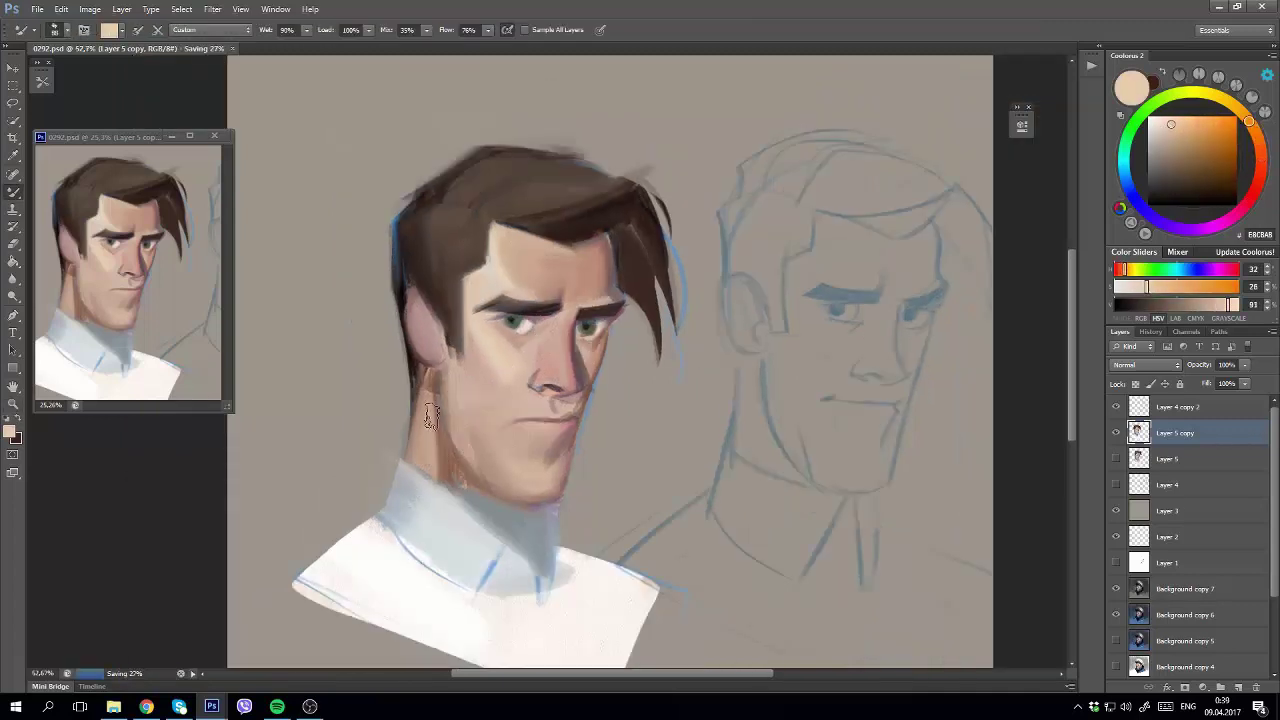
{"action": "key", "text": "h"}
{"action": "left_click", "coordinate": [523, 350], "text": "alt"}
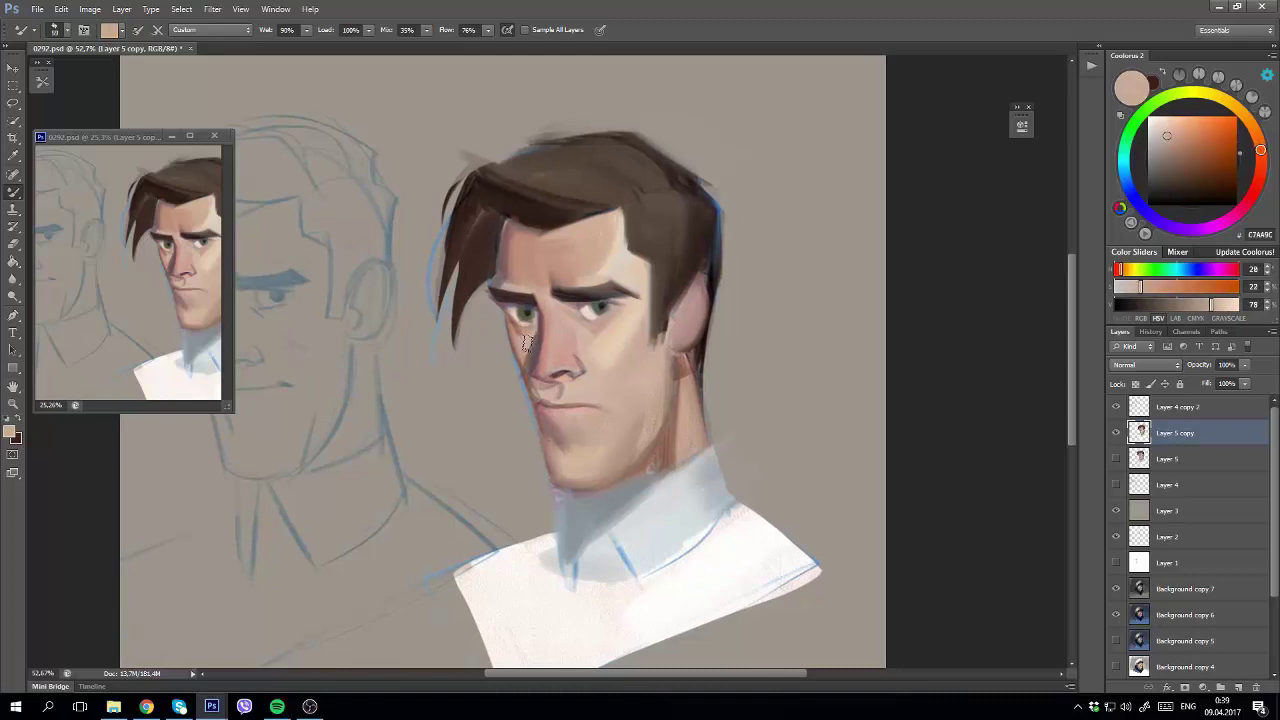
{"action": "left_click", "coordinate": [522, 315], "text": "alt"}
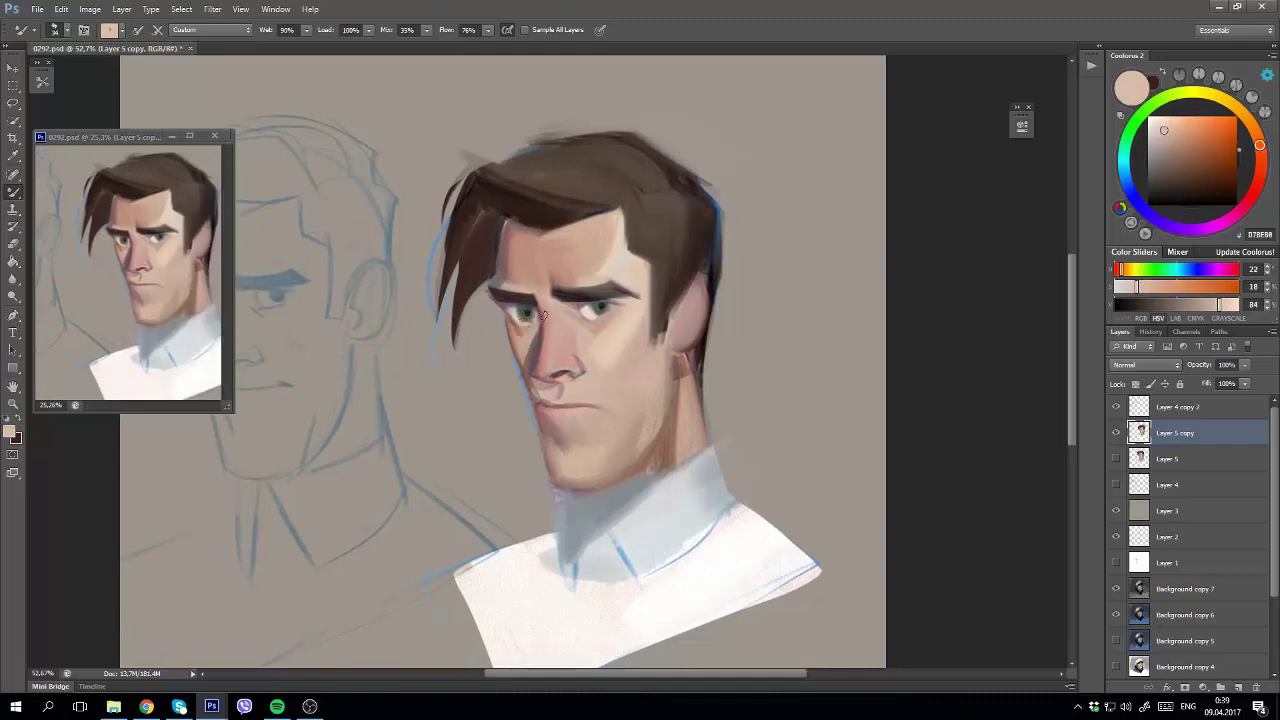
With a normal brush in dark blue-grey, paint accent lines at the mouth corner and chin.
{"action": "key", "text": "shift+b"}
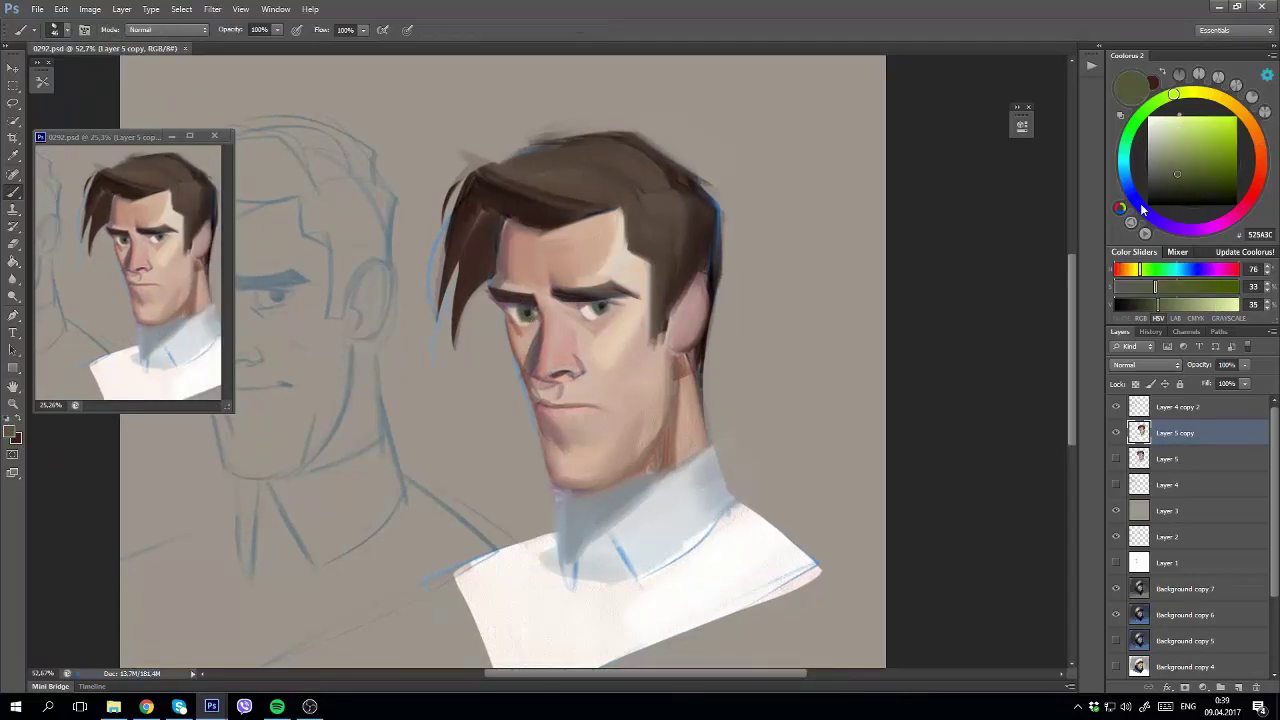
{"action": "left_click", "coordinate": [1150, 215]}
{"action": "left_click", "coordinate": [1175, 170]}
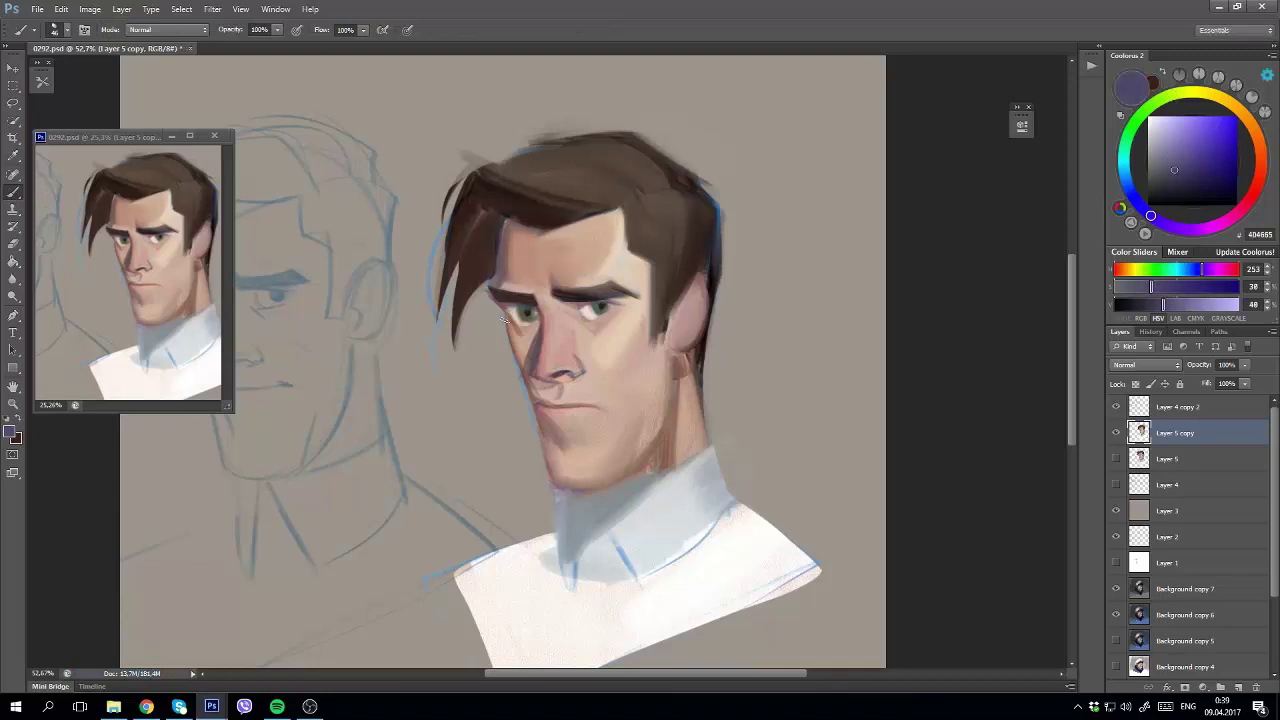
{"action": "left_click", "coordinate": [1168, 176]}
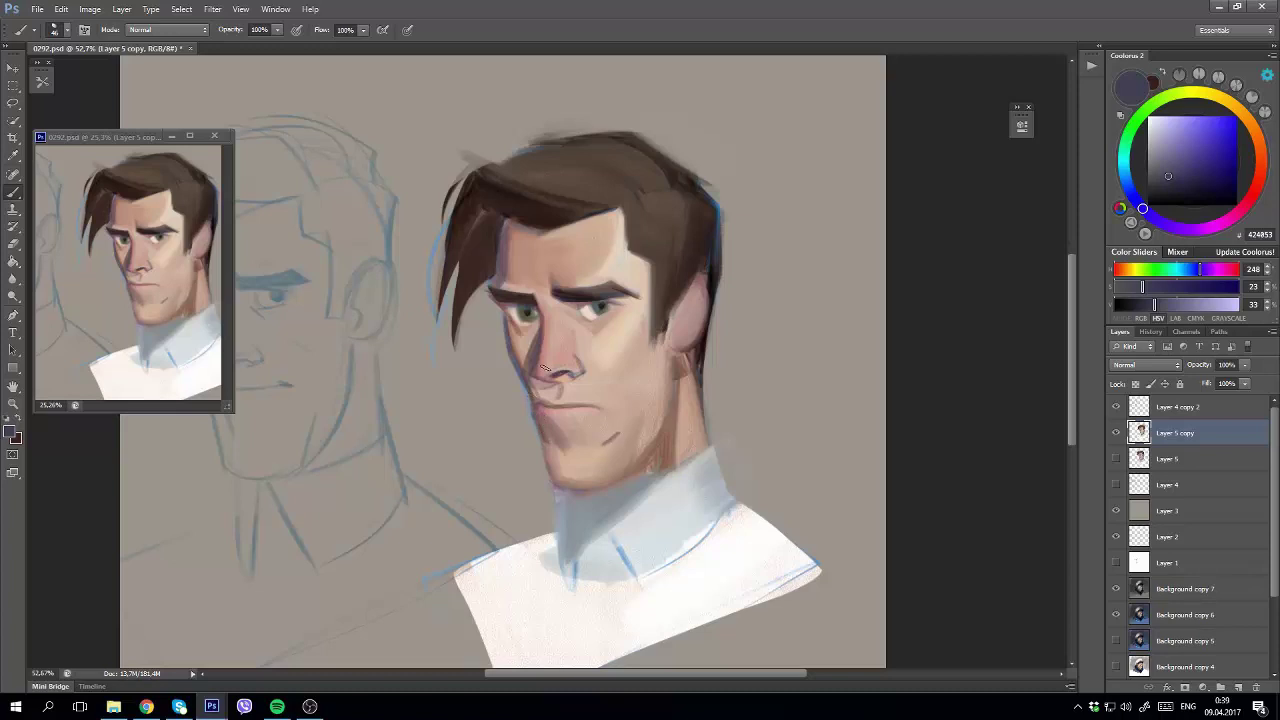
{"action": "right_click", "coordinate": [541, 405]}
{"action": "left_click_drag", "start_coordinate": [551, 327], "coordinate": [628, 316]}
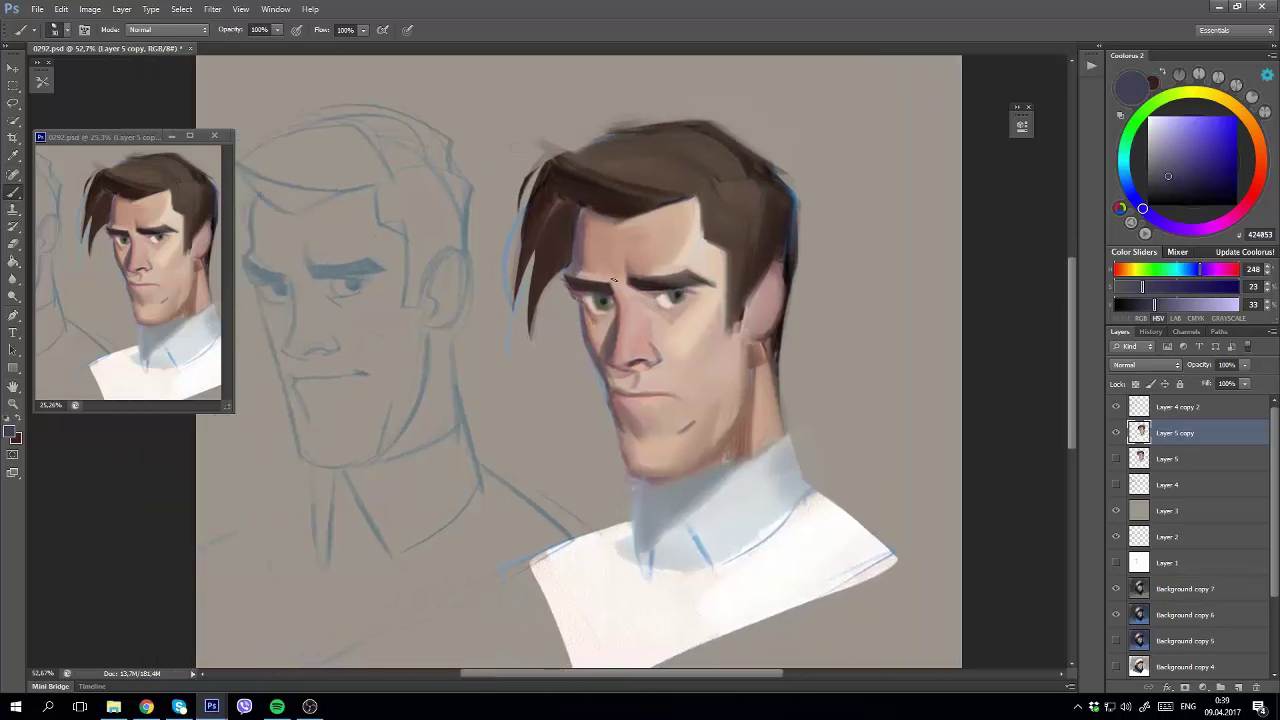
Switch to the eraser, flip the painting horizontally and open the Filter menu.
{"action": "key", "text": "e"}
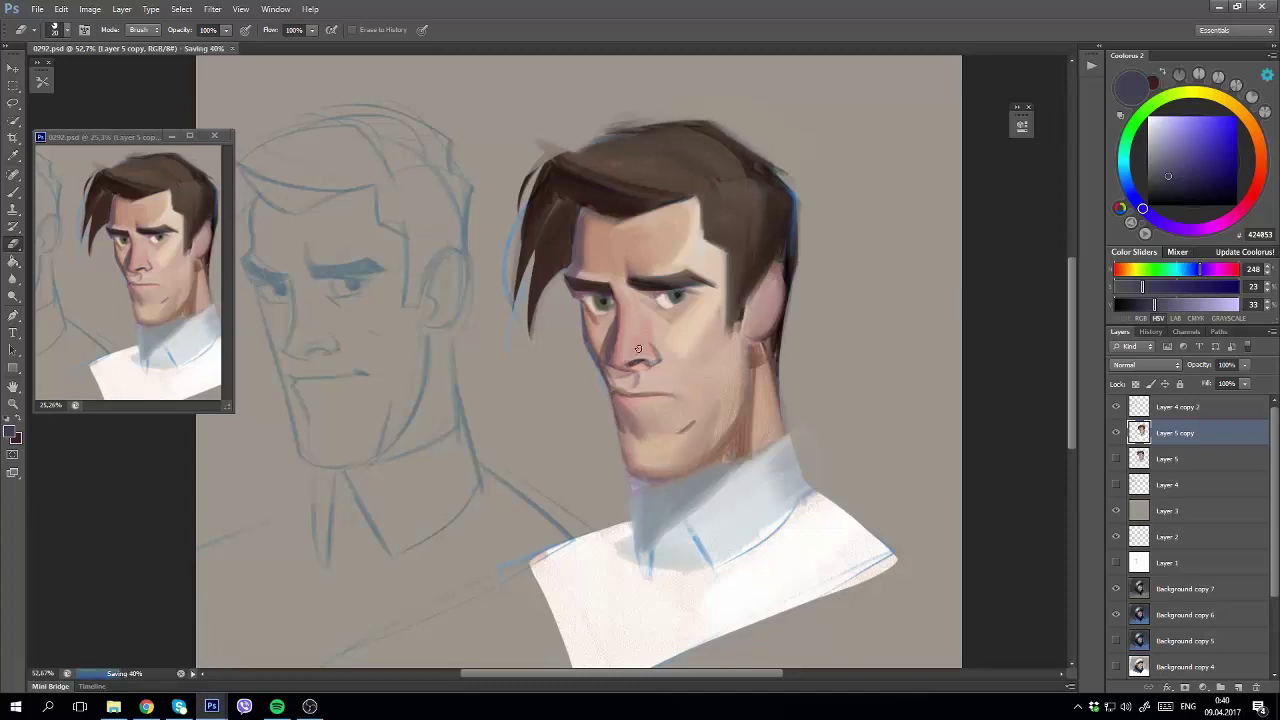
{"action": "key", "text": "v"}
{"action": "left_click", "coordinate": [213, 9]}
Liquify the face, pushing the chin and neck upward with a smaller brush.
{"action": "left_click", "coordinate": [225, 99]}
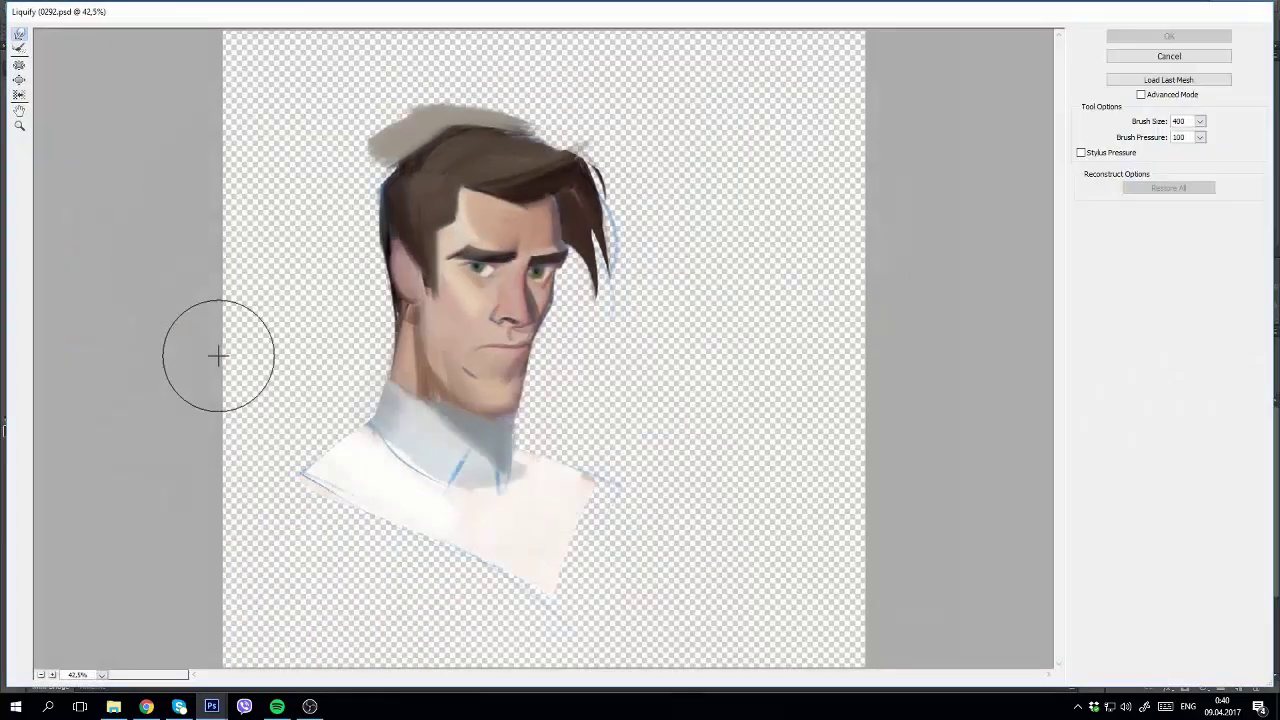
{"action": "mouse_move", "coordinate": [508, 420]}
{"action": "left_mouse_down"}
{"action": "mouse_move", "coordinate": [500, 337]}
{"action": "mouse_move", "coordinate": [486, 366]}
{"action": "left_mouse_up"}
{"action": "key", "text": "bracketleft"}
{"action": "key", "text": "bracketleft"}
{"action": "key", "text": "bracketleft"}
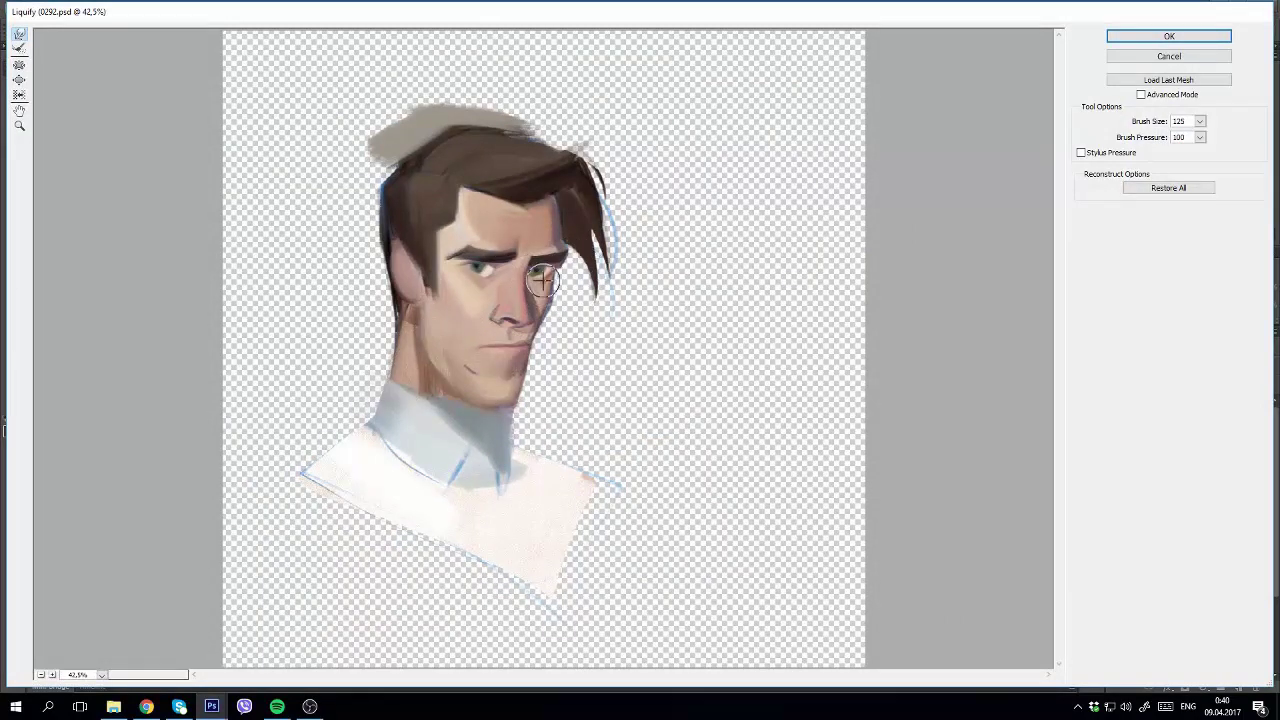
{"action": "key", "text": "Return"}
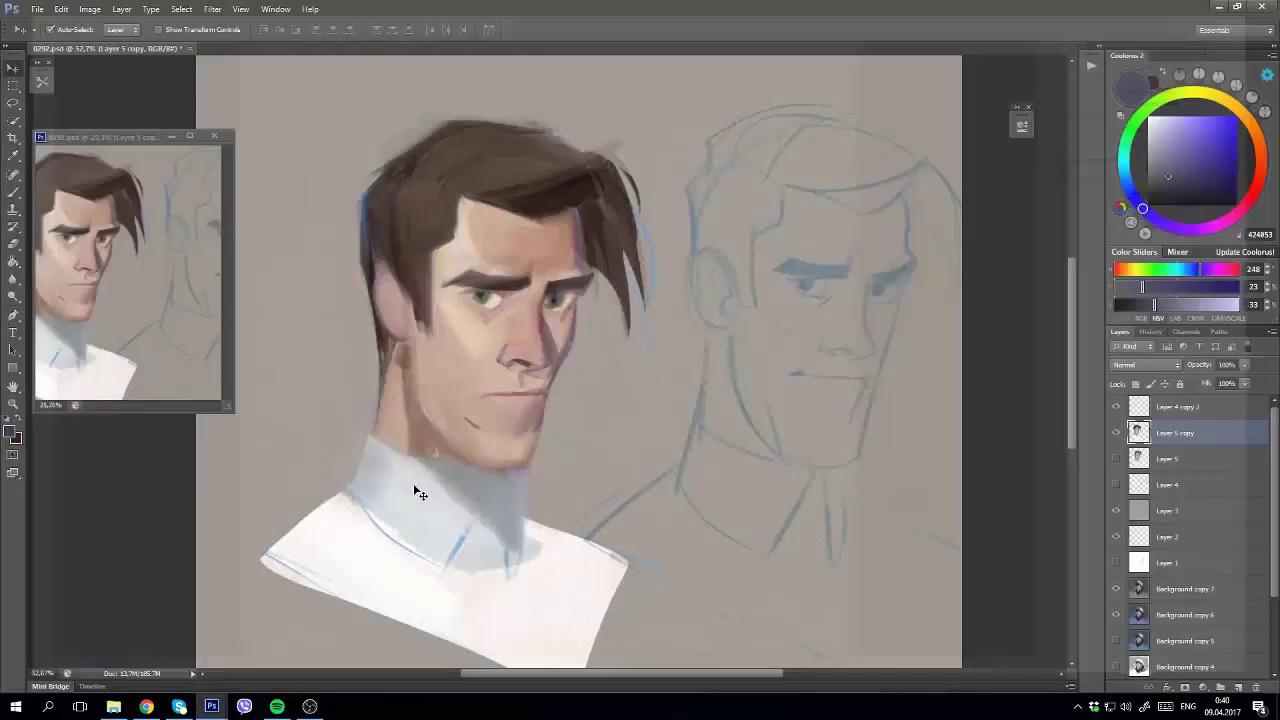
Sample light and dark skin tones to shade the jaw, chin, mouth and nose.
{"action": "left_click", "coordinate": [460, 397], "text": "alt"}
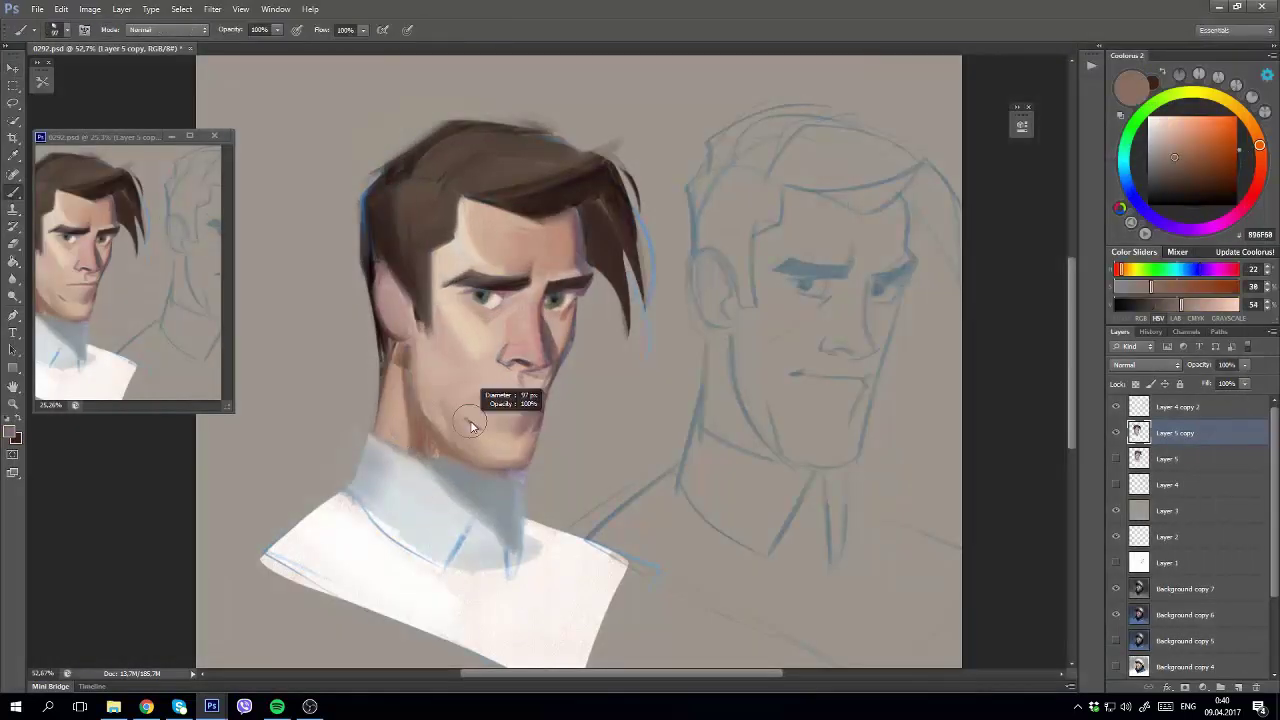
{"action": "left_click", "coordinate": [460, 397], "text": "alt"}
{"action": "left_click", "coordinate": [470, 381], "text": "alt"}
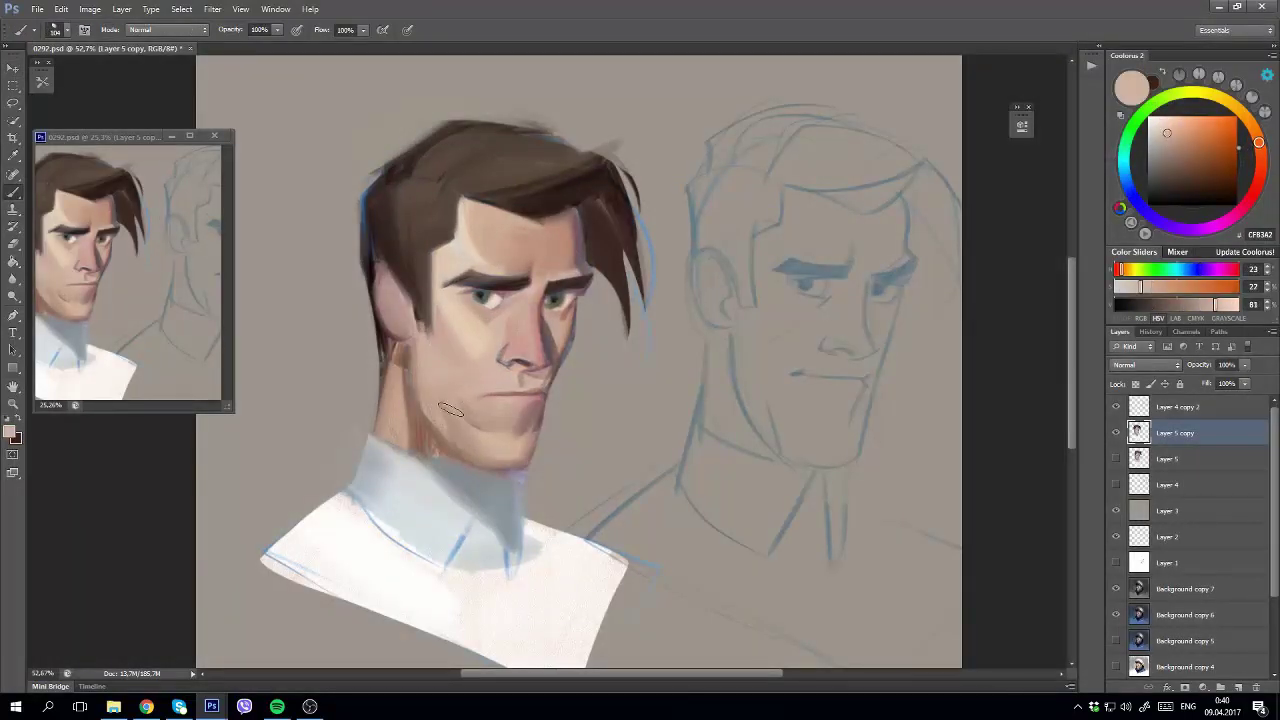
{"action": "left_click", "coordinate": [529, 375], "text": "alt"}
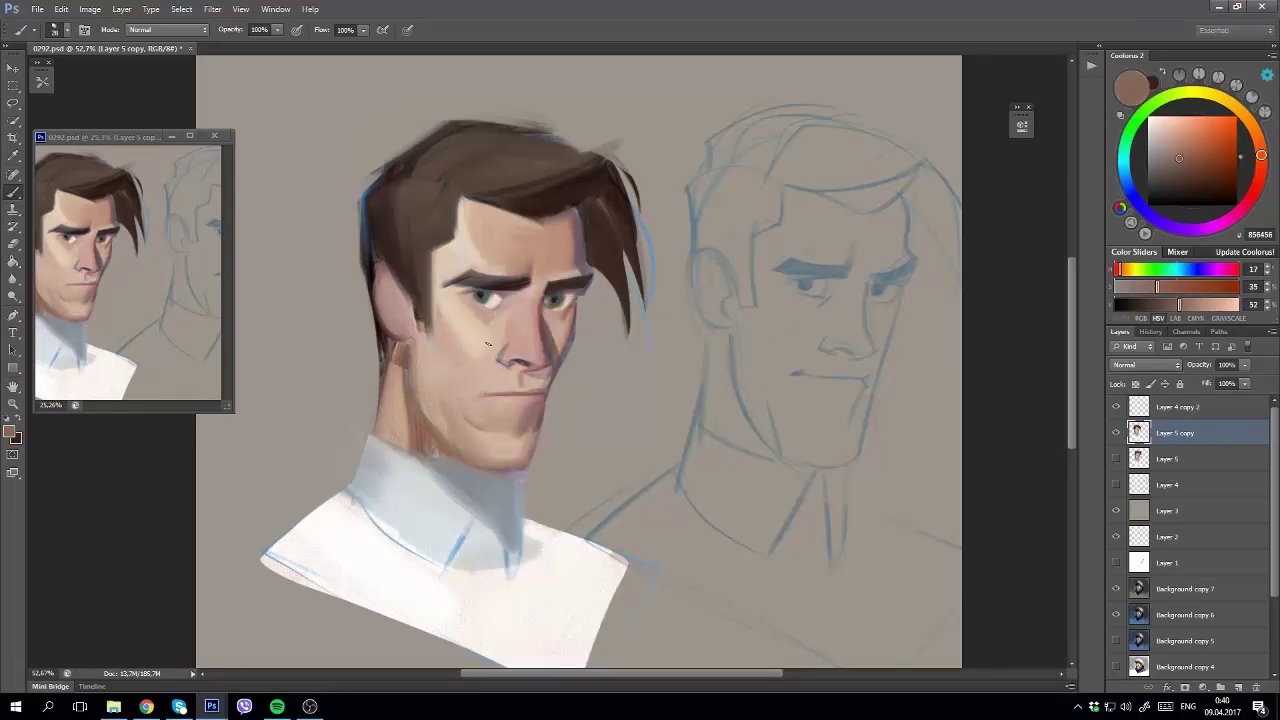
{"action": "left_click", "coordinate": [505, 345], "text": "alt"}
{"action": "left_click", "coordinate": [505, 345], "text": "alt"}
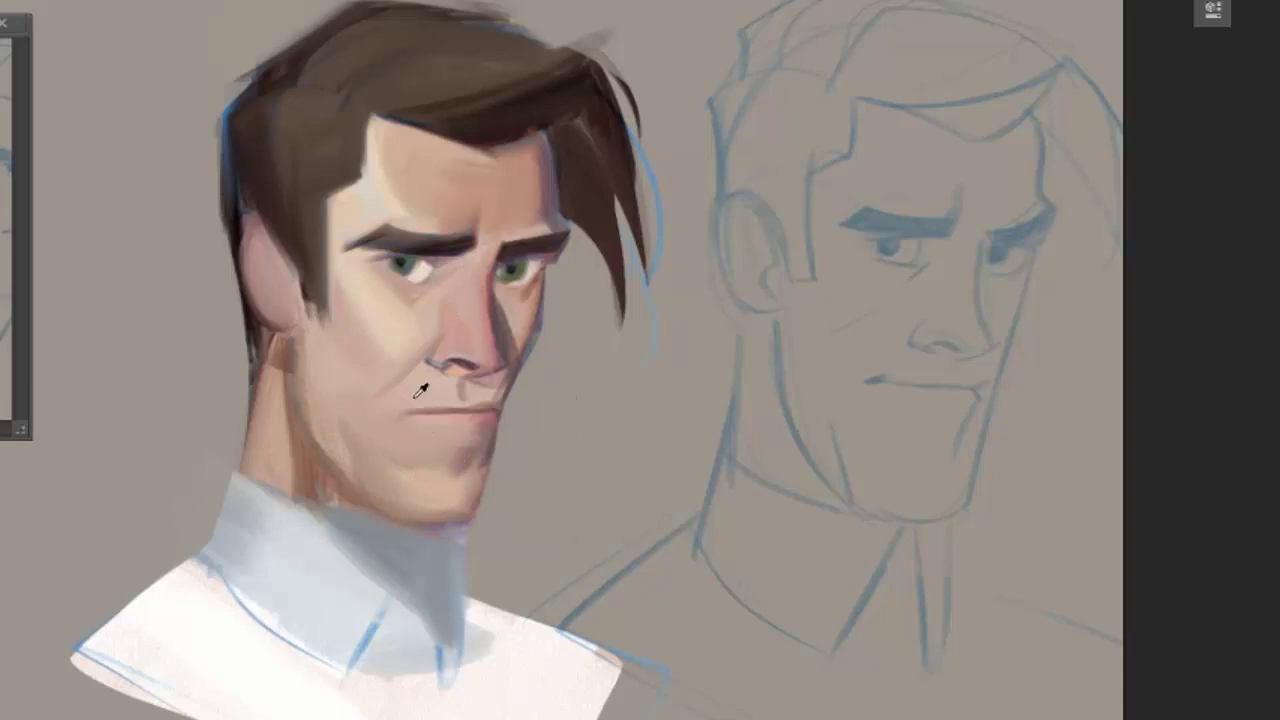
{"action": "key", "text": "h"}
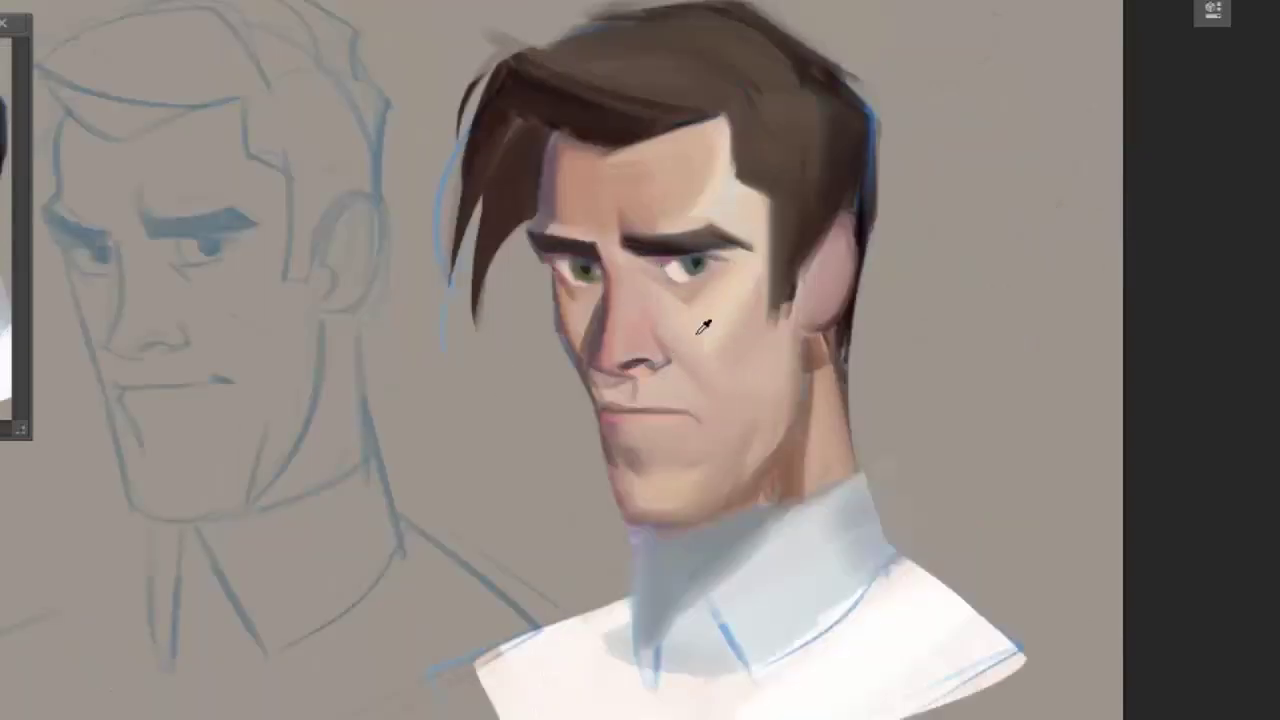
{"action": "key", "text": "h"}
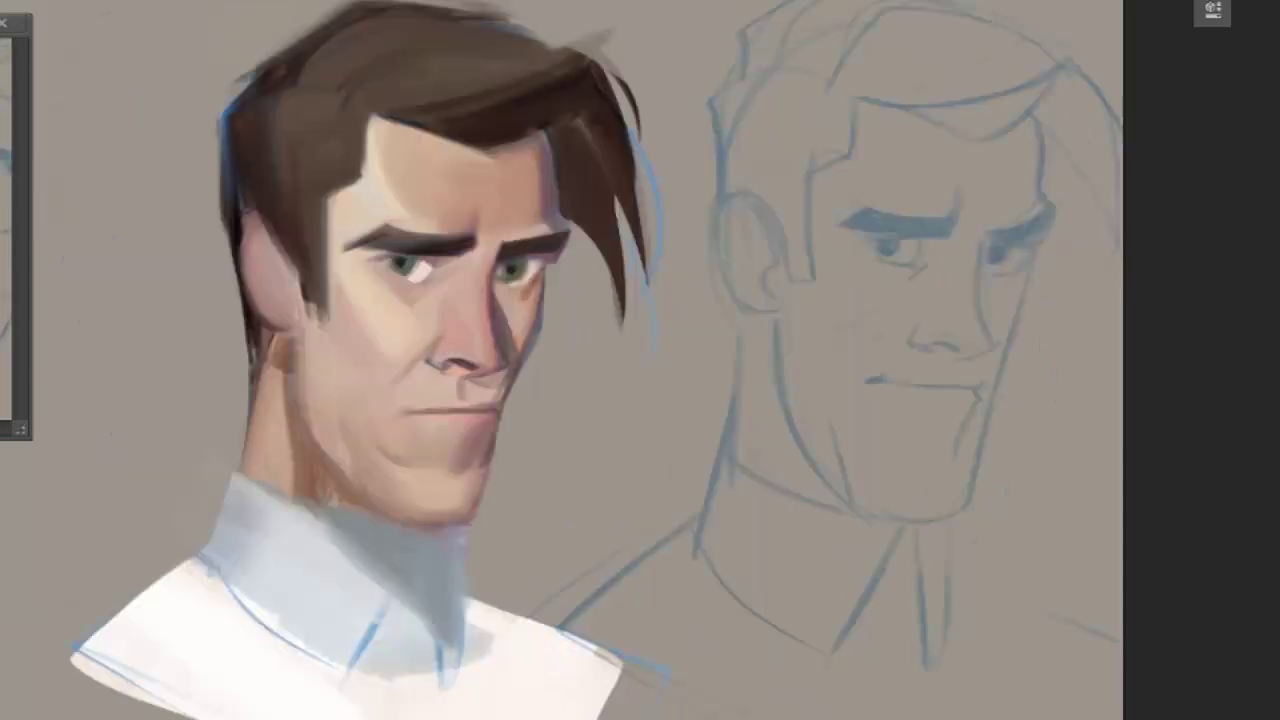
{"action": "scroll", "coordinate": [423, 351], "scroll_direction": "down", "scroll_amount": 2}
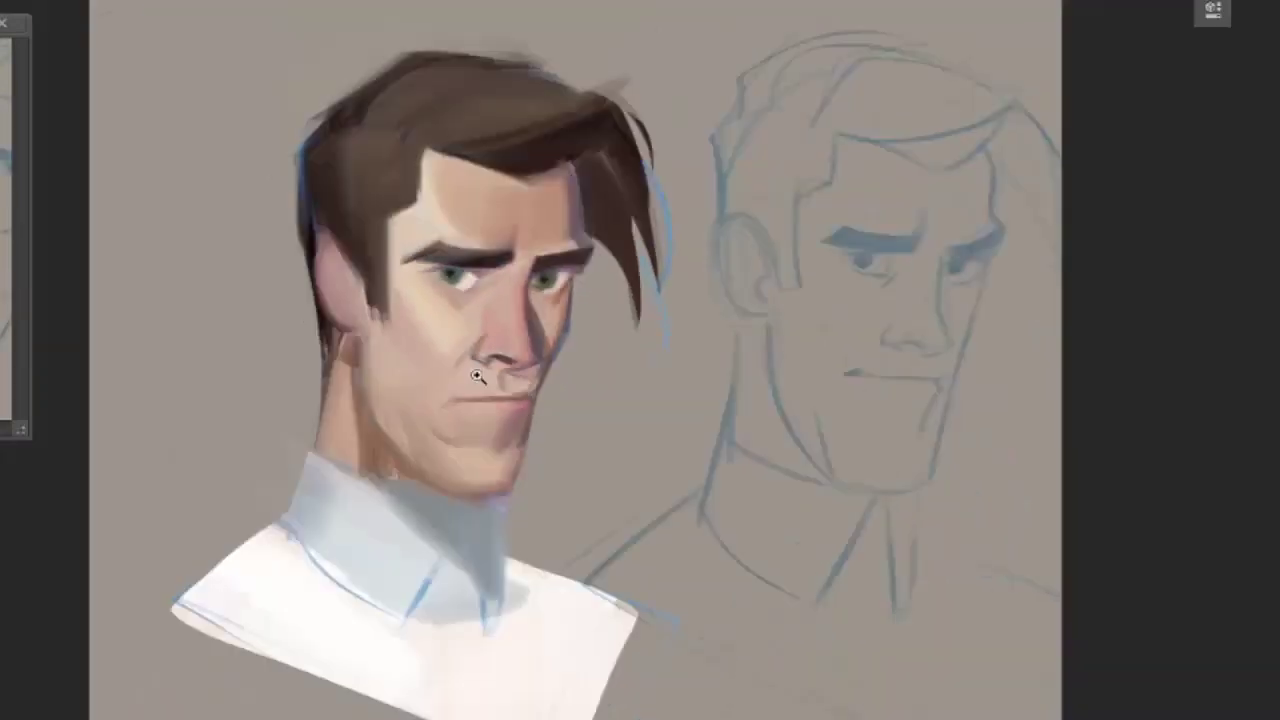
{"action": "scroll", "coordinate": [434, 368], "scroll_direction": "down", "scroll_amount": 1}
{"action": "scroll", "coordinate": [380, 380], "scroll_direction": "down", "scroll_amount": 1}
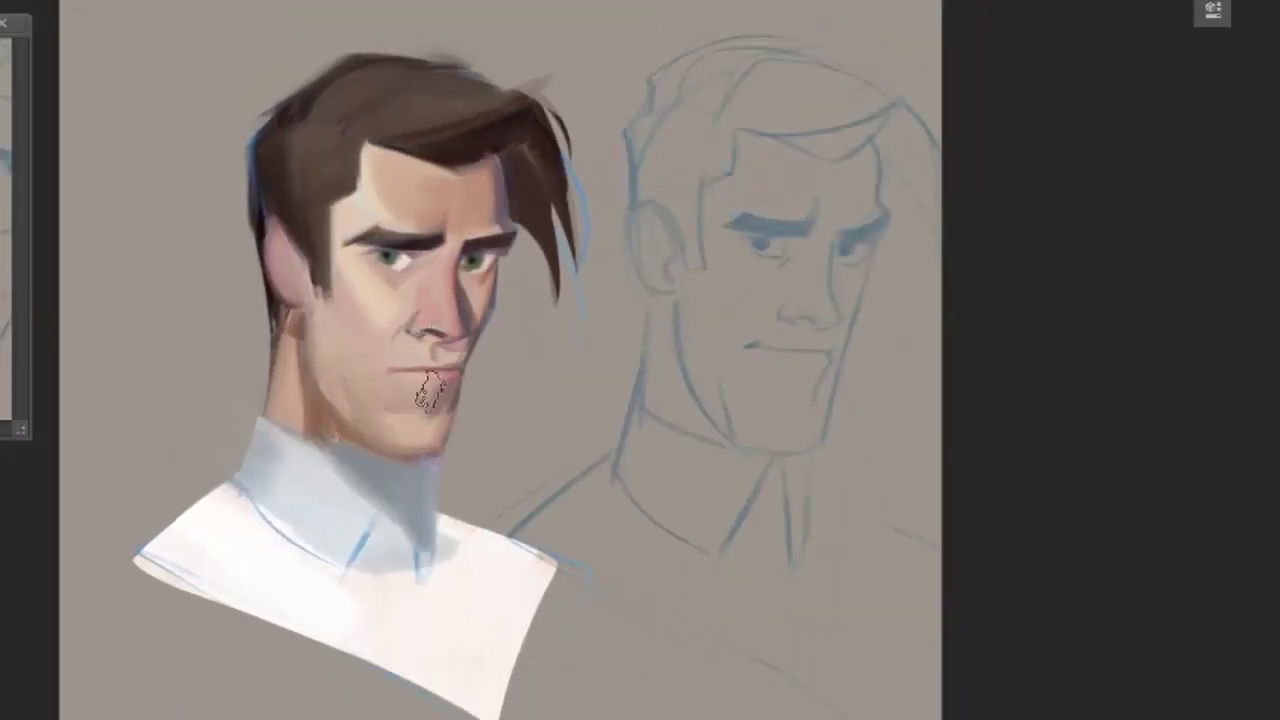
Sample the chin colour and paint a dark shadow stroke on the chin and jaw.
{"action": "left_click", "coordinate": [402, 414], "text": "alt"}
{"action": "scroll", "coordinate": [440, 372], "scroll_direction": "up", "scroll_amount": 1}
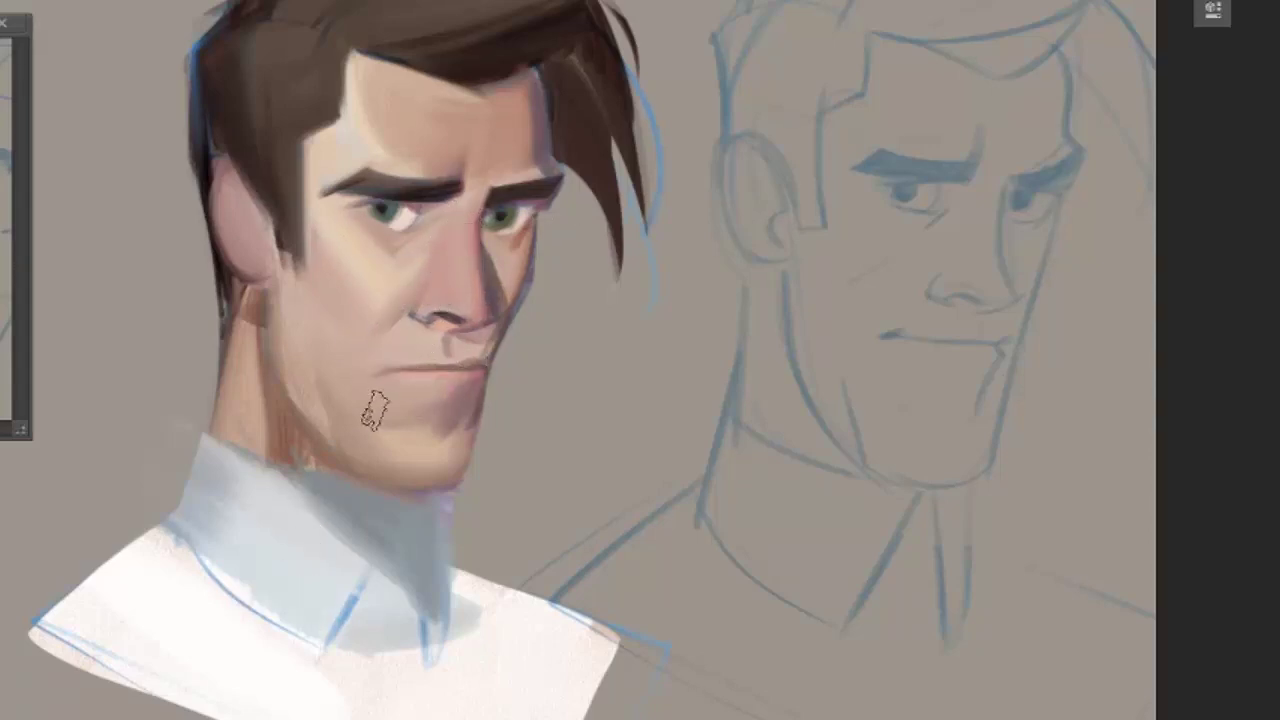
{"action": "left_click", "coordinate": [434, 400], "text": "alt"}
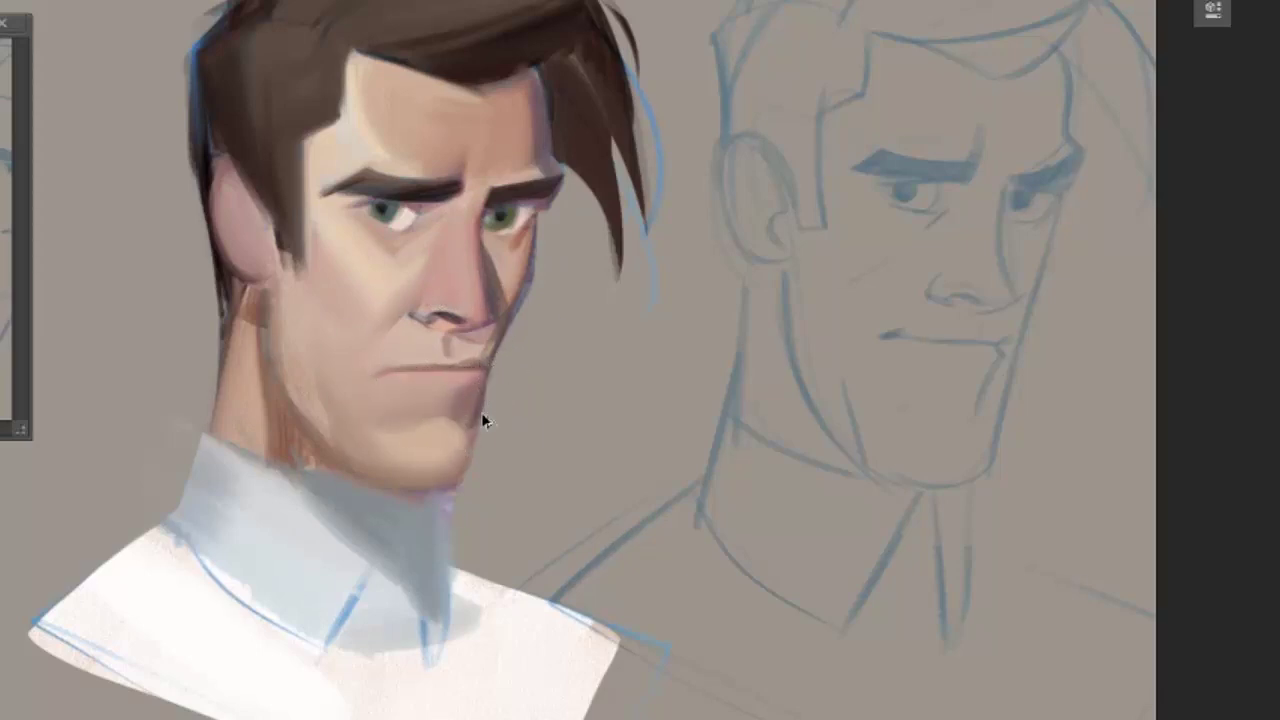
{"action": "scroll", "coordinate": [537, 456], "scroll_direction": "down", "scroll_amount": 2}
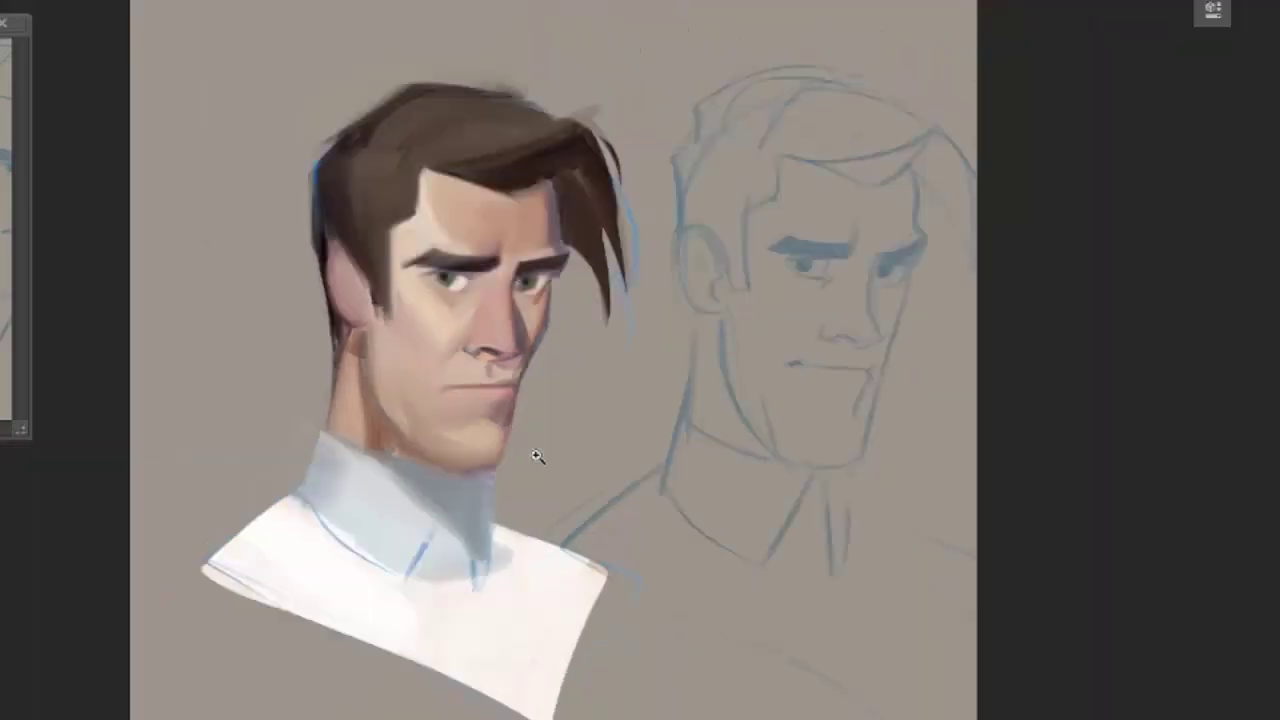
{"action": "scroll", "coordinate": [530, 450], "scroll_direction": "right", "scroll_amount": 2}
{"action": "key", "text": "m"}
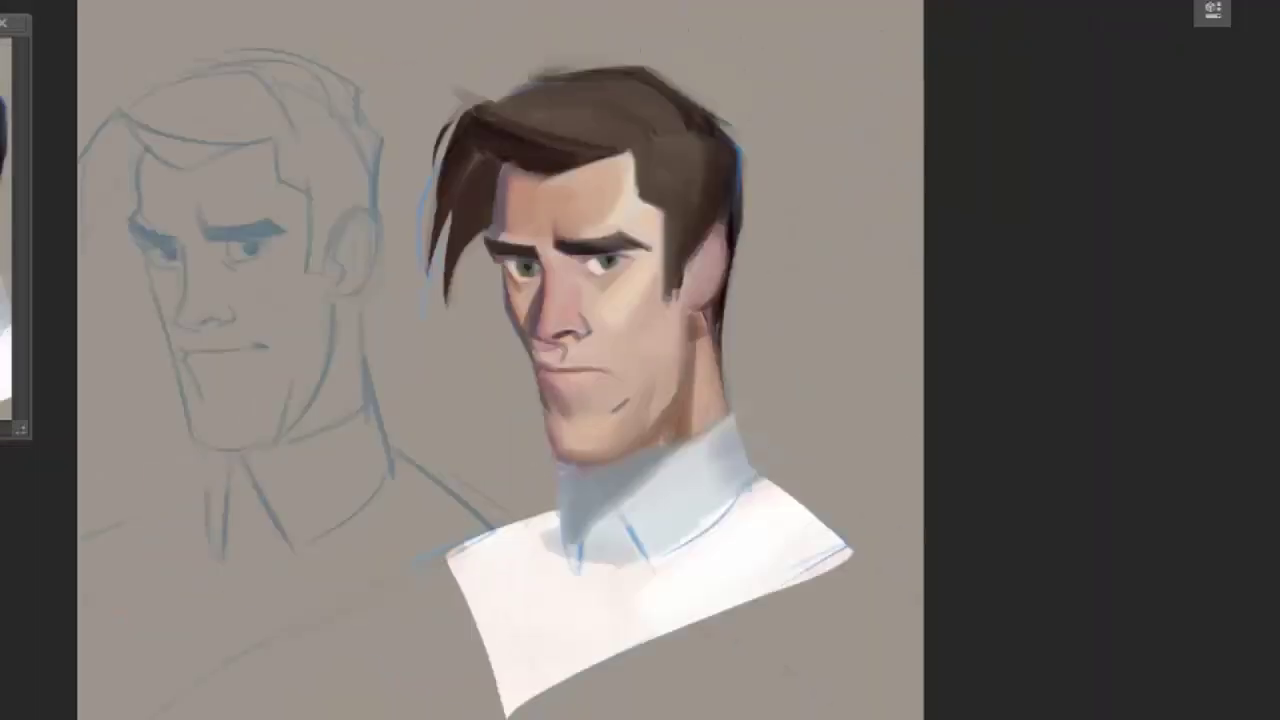
{"action": "key", "text": "m"}
{"action": "left_click_drag", "start_coordinate": [376, 397], "coordinate": [397, 406]}
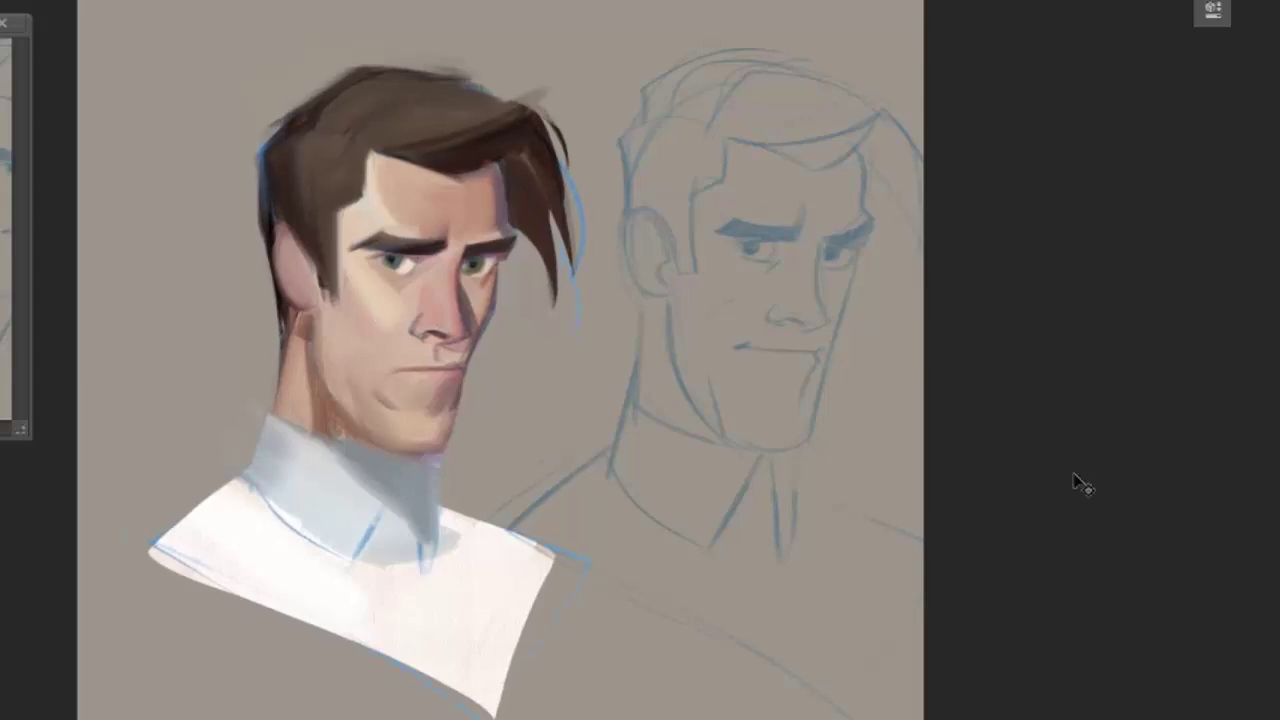
Mirror the view, resize the brush and darken the inner corner of the left eye.
{"action": "key", "text": "m"}
{"action": "scroll", "coordinate": [531, 249], "scroll_direction": "up", "scroll_amount": 2}
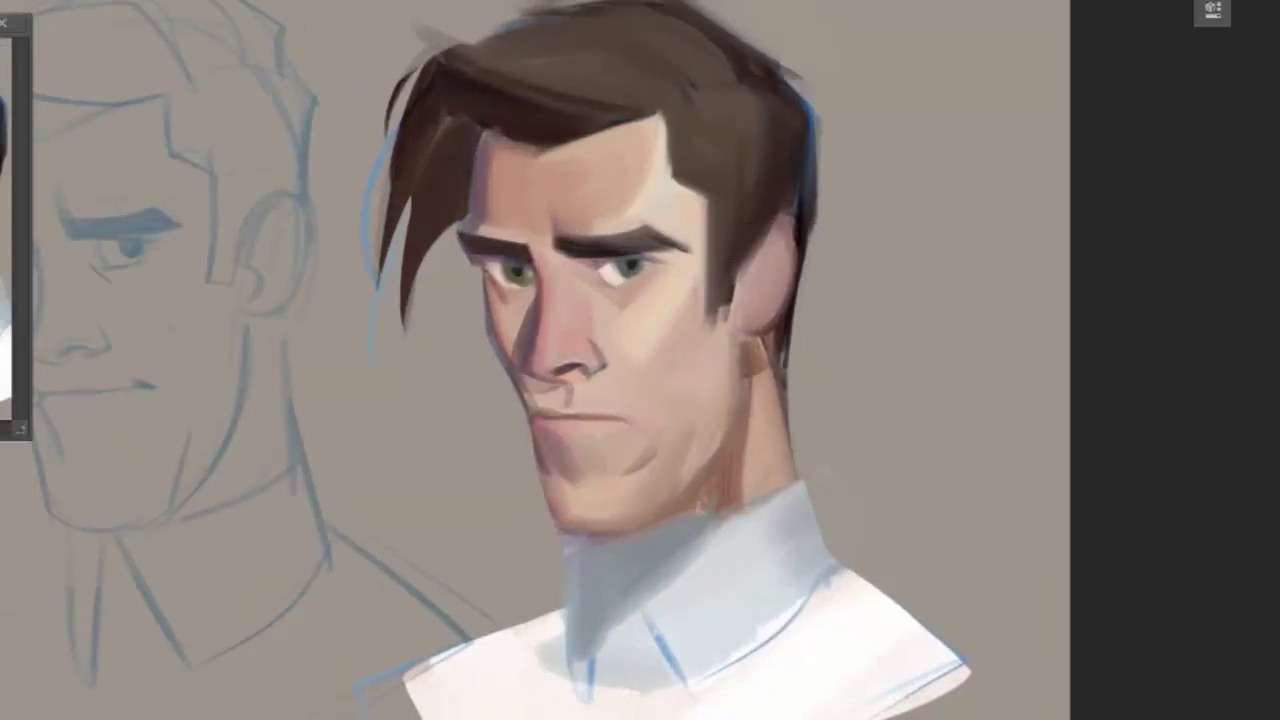
{"action": "left_click_drag", "start_coordinate": [552, 417], "coordinate": [540, 413]}
{"action": "scroll", "coordinate": [530, 415], "scroll_direction": "up", "scroll_amount": 1}
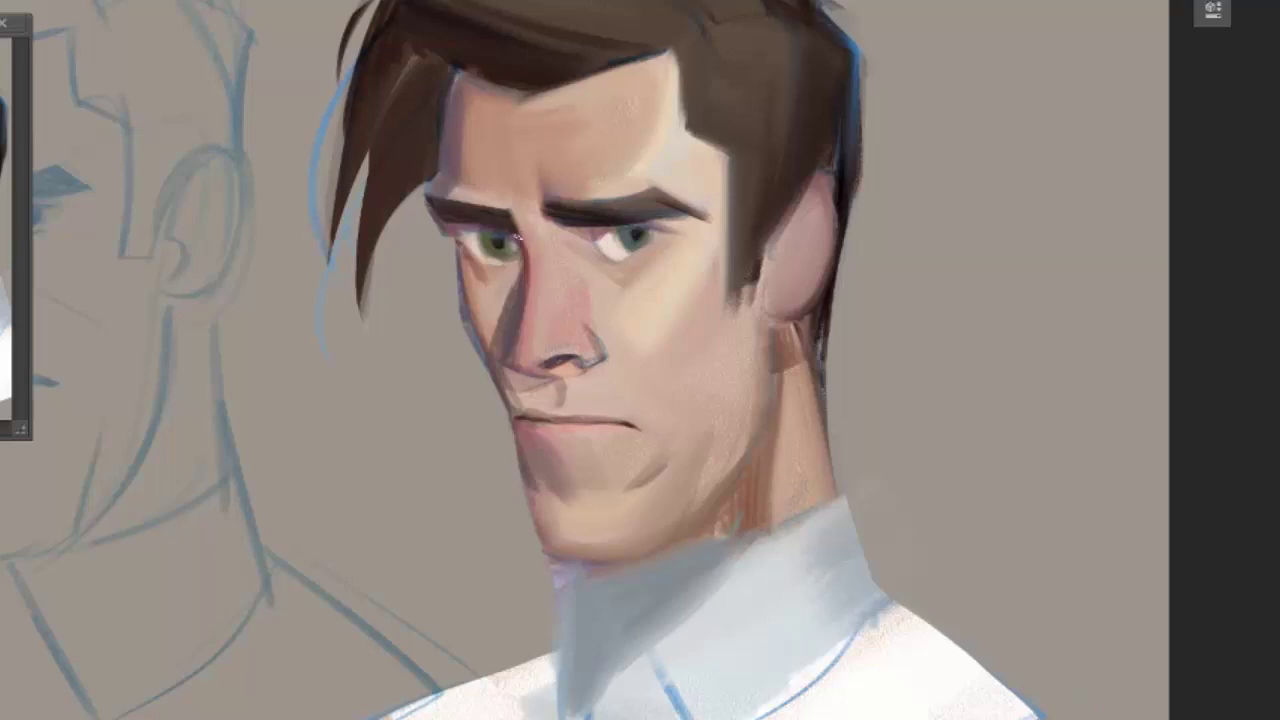
{"action": "left_click_drag", "start_coordinate": [562, 252], "coordinate": [605, 250]}
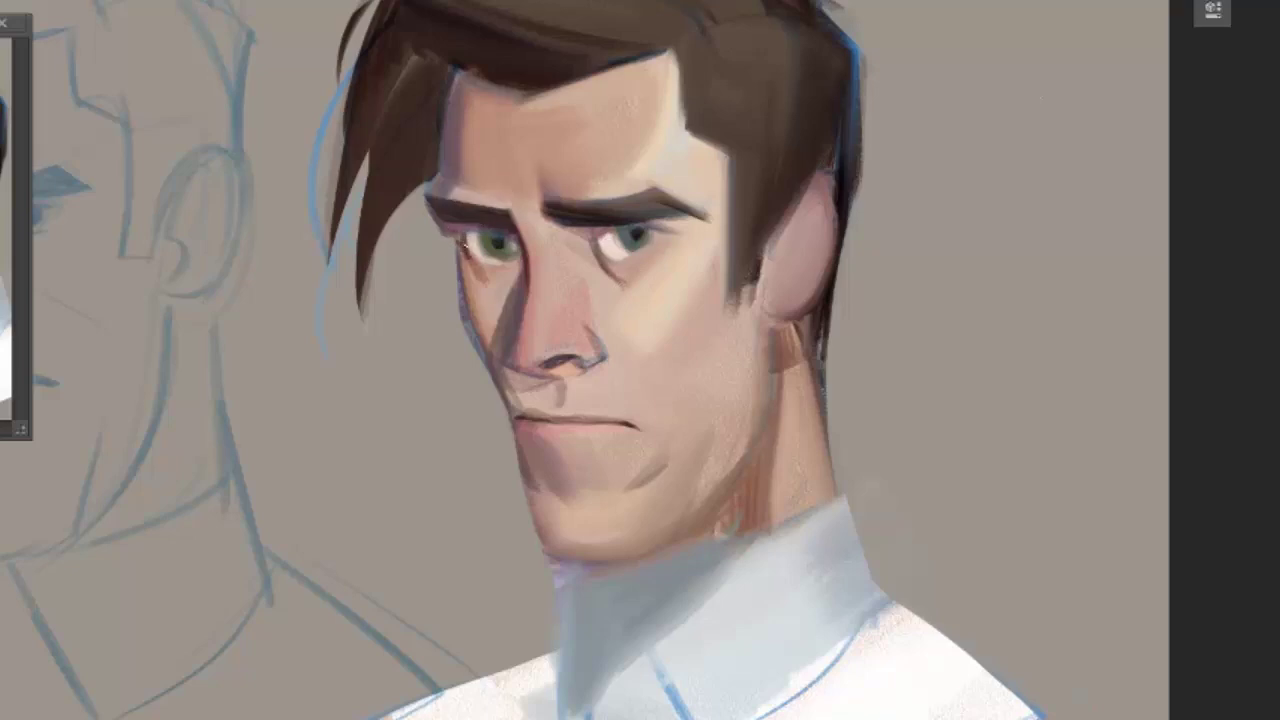
{"action": "left_click_drag", "start_coordinate": [484, 280], "coordinate": [462, 244]}
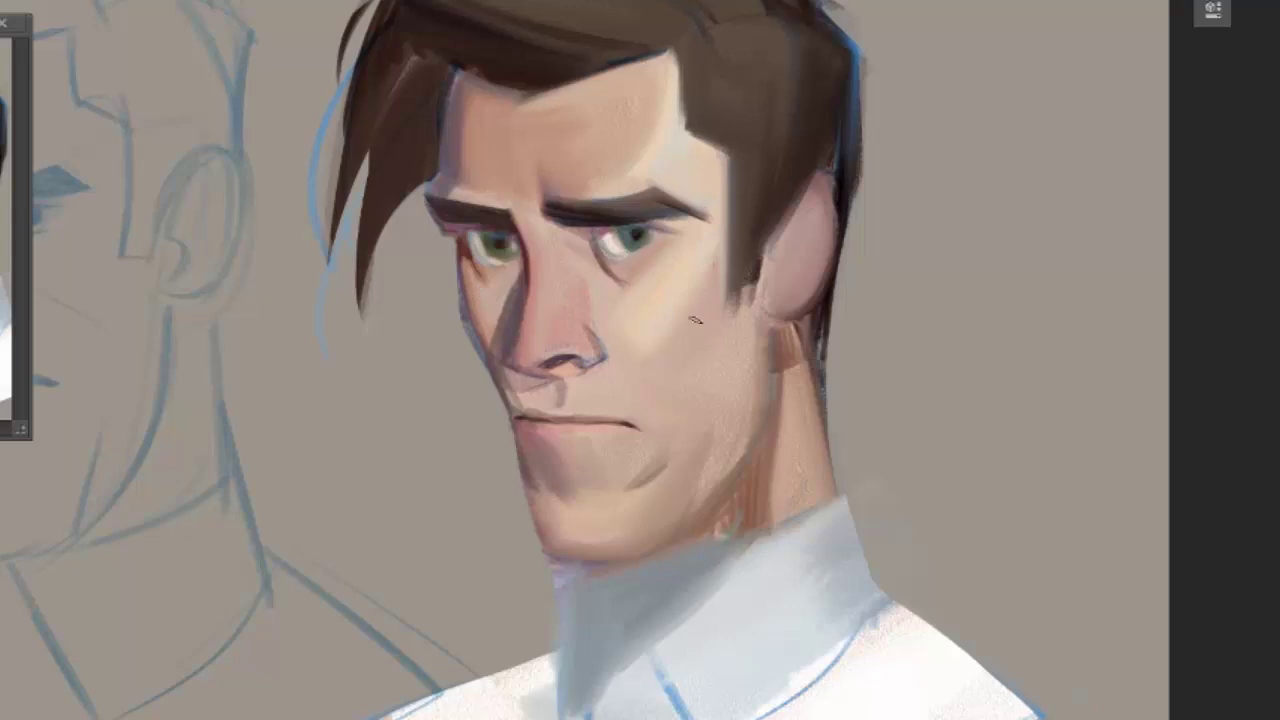
{"action": "scroll", "coordinate": [585, 45], "scroll_direction": "down", "scroll_amount": 1}
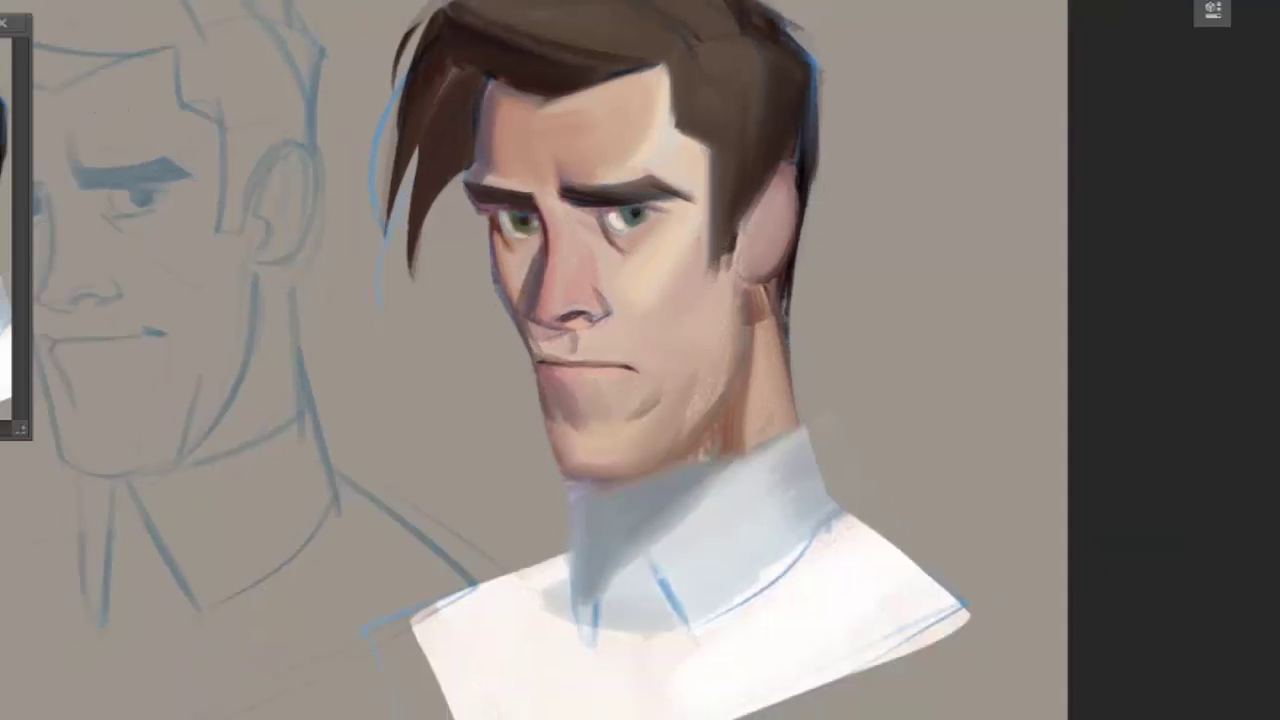
Darken the hairline and paint sharp dark brown locks and a hanging strand from the crown.
{"action": "mouse_move", "coordinate": [575, 80]}
{"action": "left_mouse_down"}
{"action": "mouse_move", "coordinate": [478, 68]}
{"action": "mouse_move", "coordinate": [368, 130]}
{"action": "left_mouse_up"}
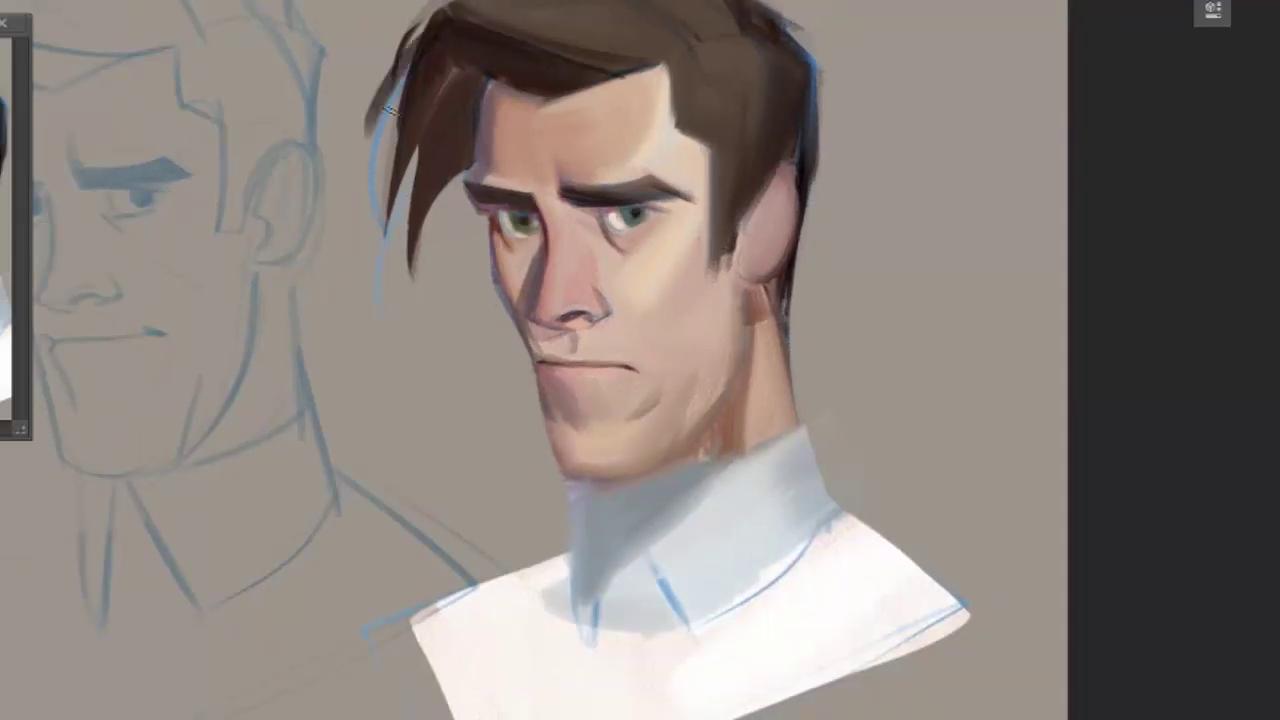
{"action": "left_click_drag", "start_coordinate": [470, 50], "coordinate": [388, 95]}
{"action": "left_click_drag", "start_coordinate": [447, 47], "coordinate": [368, 118]}
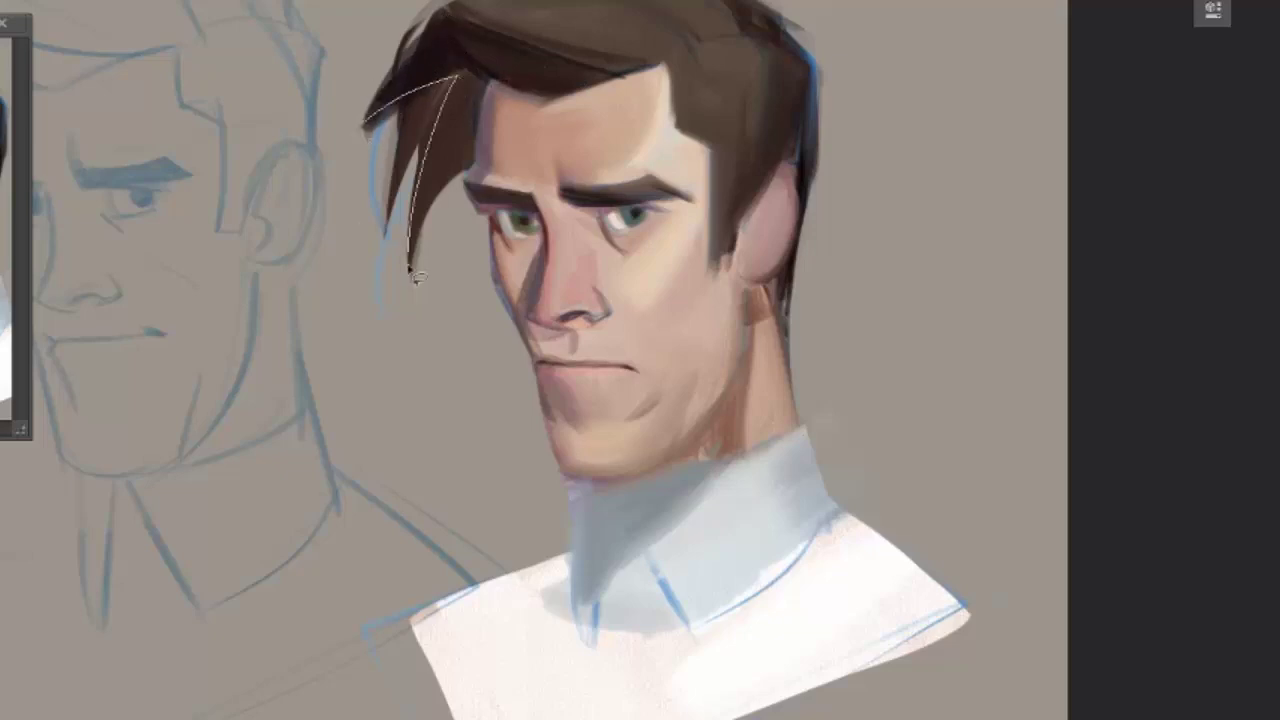
{"action": "mouse_move", "coordinate": [380, 70]}
{"action": "left_mouse_down"}
{"action": "mouse_move", "coordinate": [378, 255]}
{"action": "mouse_move", "coordinate": [390, 110]}
{"action": "left_mouse_up"}
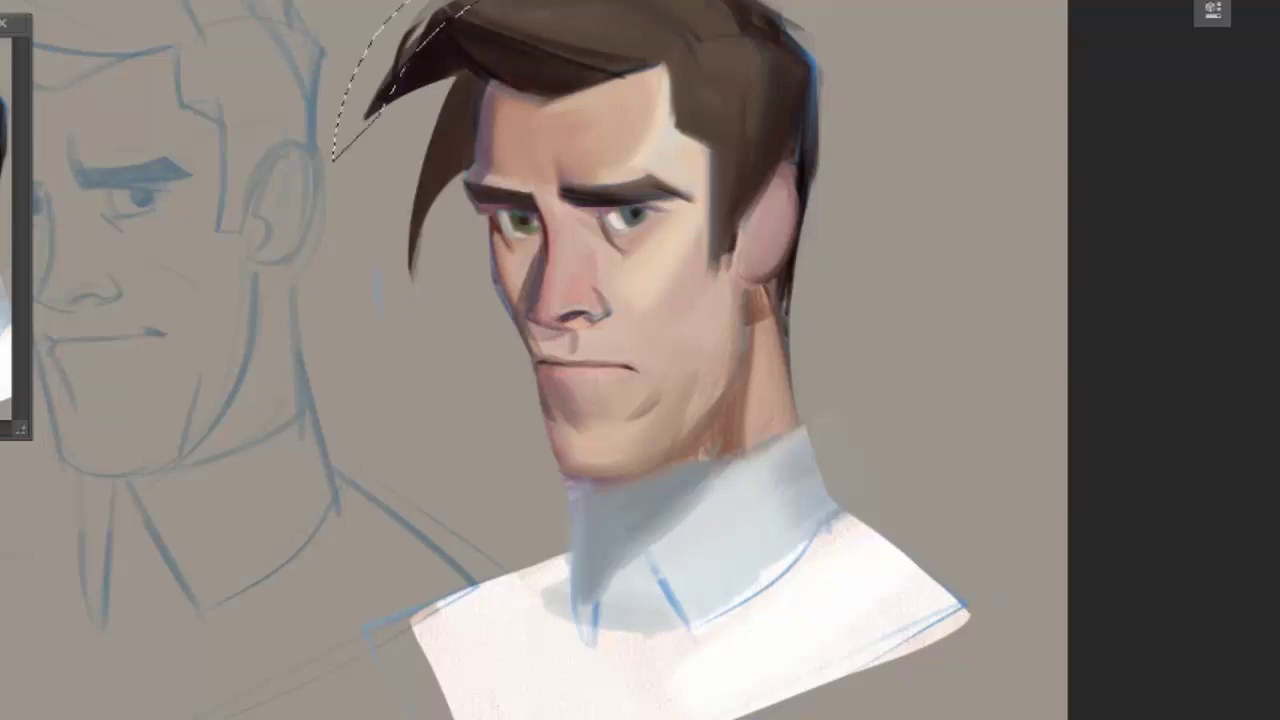
{"action": "key", "text": "h"}
{"action": "mouse_move", "coordinate": [405, 67]}
{"action": "left_mouse_down"}
{"action": "mouse_move", "coordinate": [398, 15]}
{"action": "mouse_move", "coordinate": [550, 20]}
{"action": "left_mouse_up"}
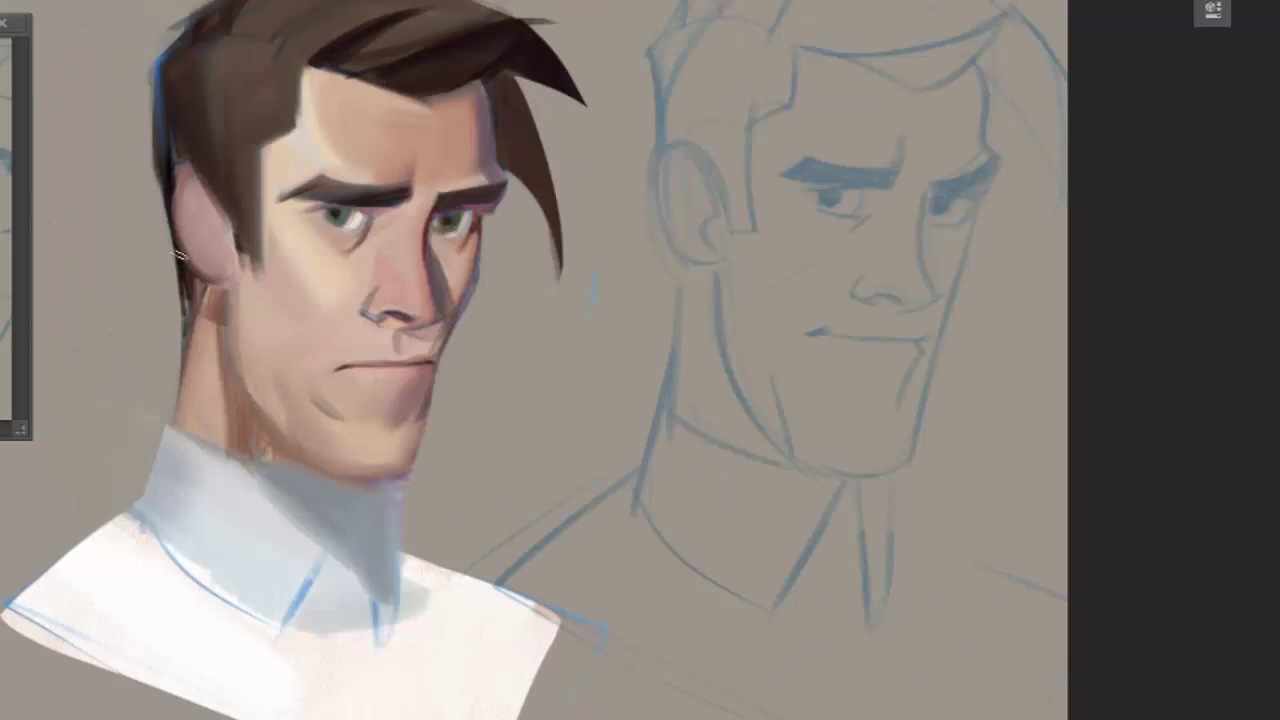
{"action": "mouse_move", "coordinate": [534, 68]}
{"action": "left_mouse_down"}
{"action": "mouse_move", "coordinate": [556, 170]}
{"action": "mouse_move", "coordinate": [571, 80]}
{"action": "mouse_move", "coordinate": [552, 220]}
{"action": "mouse_move", "coordinate": [530, 160]}
{"action": "mouse_move", "coordinate": [560, 285]}
{"action": "left_mouse_up"}
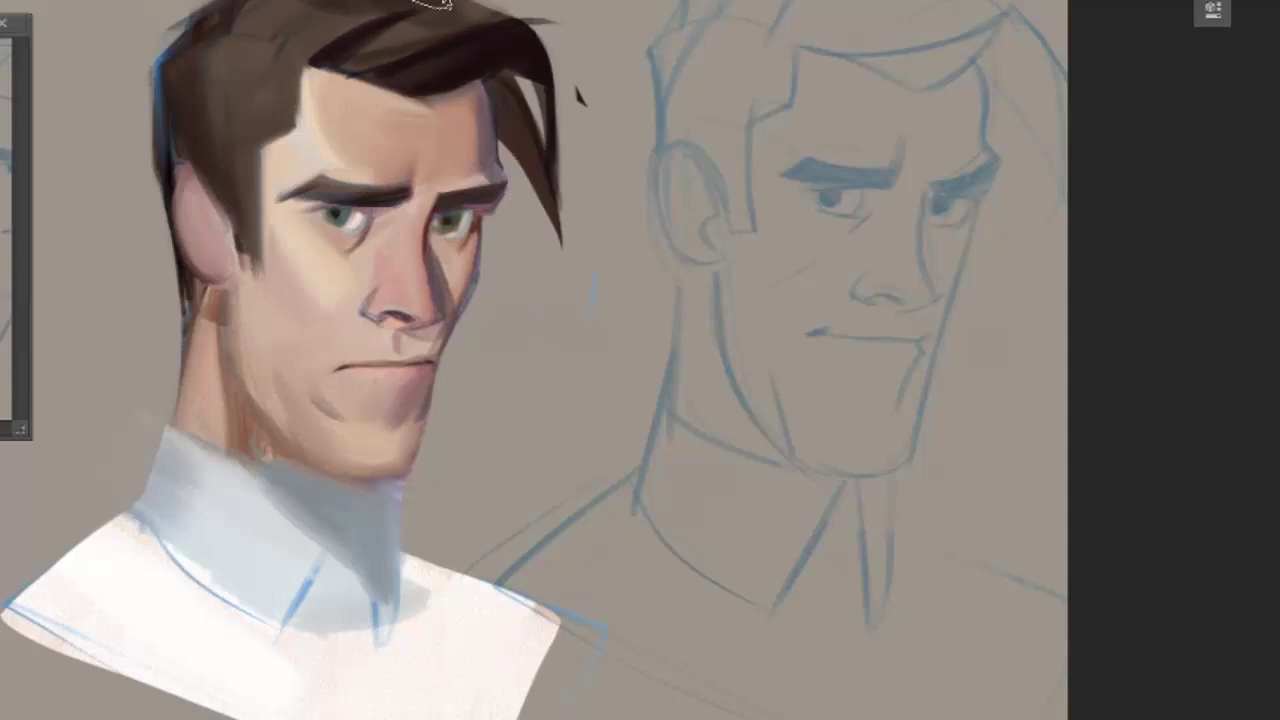
Darken the side hair by the temple and repaint the ear and earlobe.
{"action": "left_click_drag", "start_coordinate": [257, 34], "coordinate": [215, 85]}
{"action": "left_click_drag", "start_coordinate": [210, 133], "coordinate": [208, 238]}
{"action": "mouse_move", "coordinate": [190, 186]}
{"action": "left_mouse_down"}
{"action": "mouse_move", "coordinate": [198, 242]}
{"action": "mouse_move", "coordinate": [194, 196]}
{"action": "left_mouse_up"}
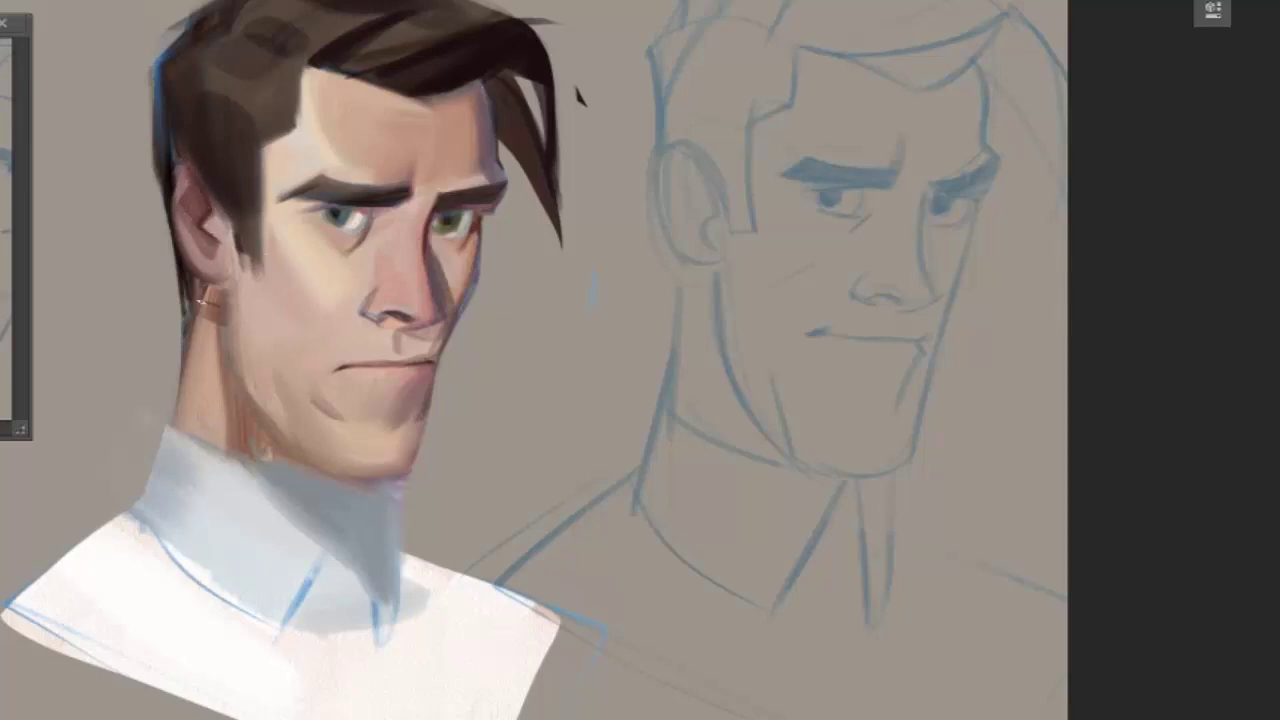
{"action": "left_click_drag", "start_coordinate": [203, 299], "coordinate": [218, 310]}
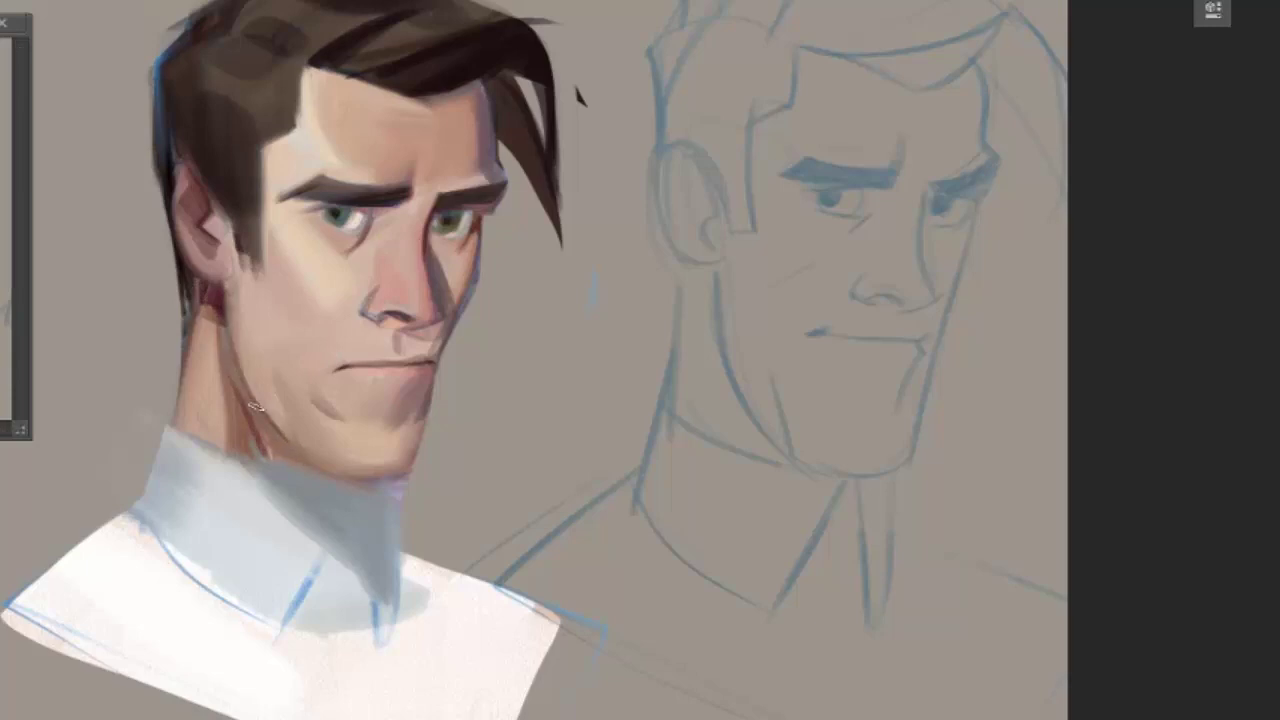
Shade the neck under the jaw and the collar seam, then preview values in greyscale.
{"action": "left_click_drag", "start_coordinate": [258, 420], "coordinate": [387, 459]}
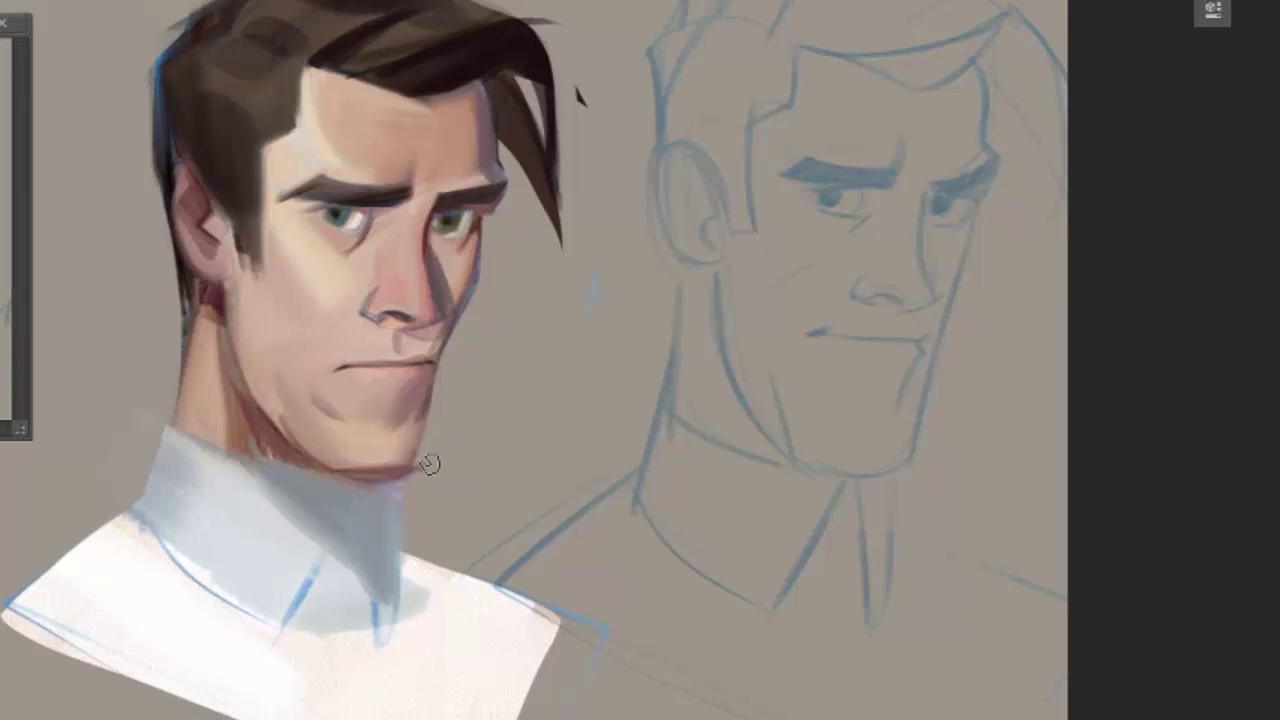
{"action": "left_click_drag", "start_coordinate": [387, 622], "coordinate": [382, 484]}
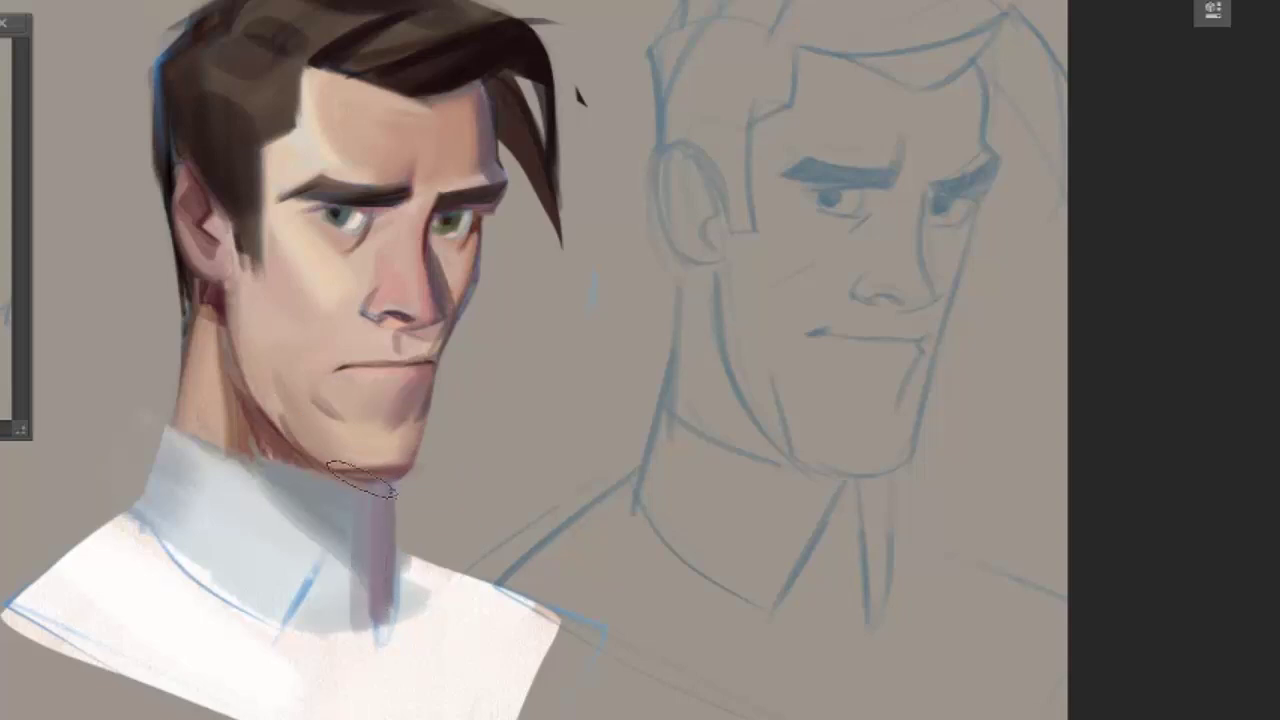
{"action": "key", "text": "bracketright"}
{"action": "key", "text": "bracketright"}
{"action": "key", "text": "bracketright"}
{"action": "key", "text": "bracketleft"}
{"action": "key", "text": "bracketleft"}
{"action": "key", "text": "bracketleft"}
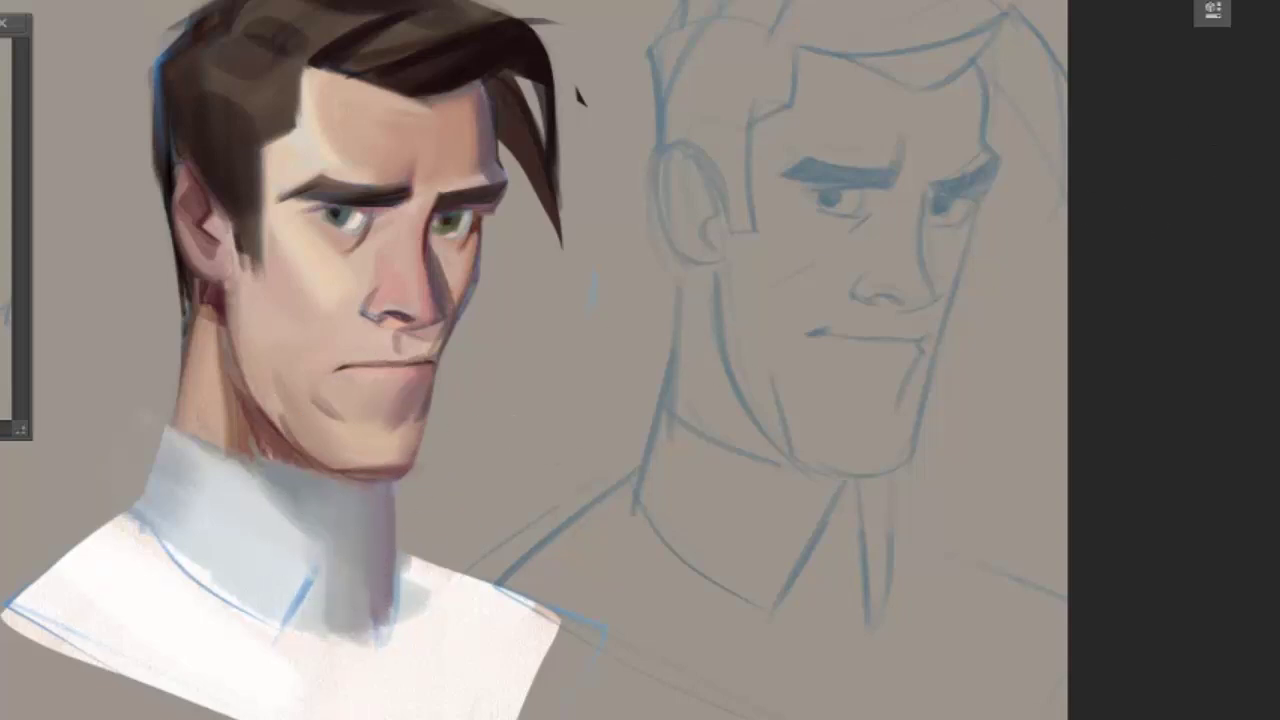
{"action": "left_click", "coordinate": [371, 432], "text": "alt"}
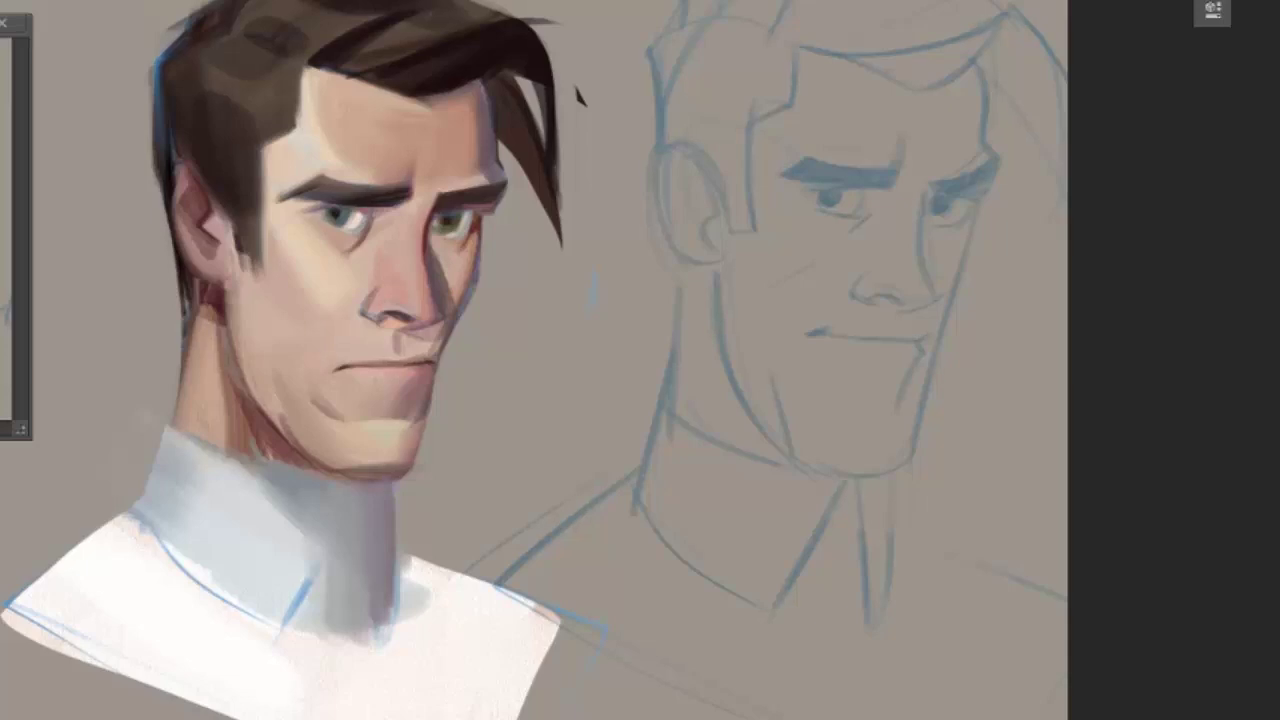
{"action": "key", "text": "F2"}
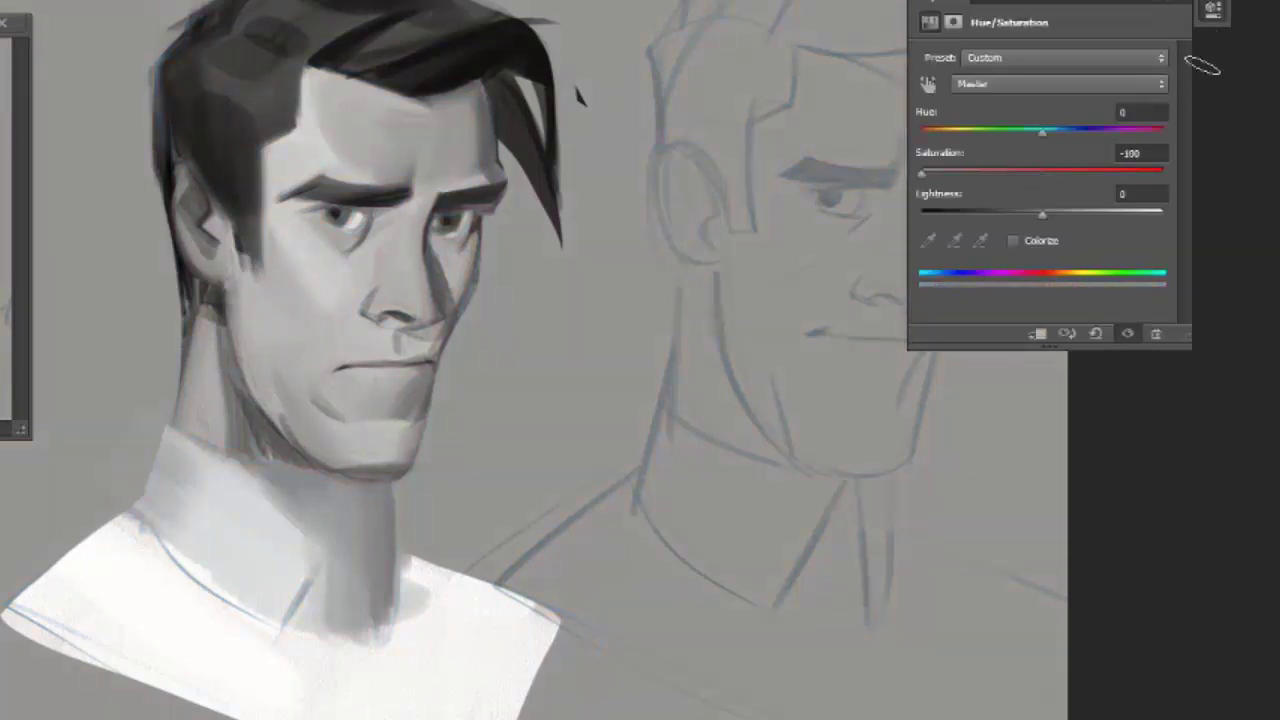
Hide the Hue/Saturation -100 adjustment layer to bring back full colour.
{"action": "left_click", "coordinate": [1213, 10]}
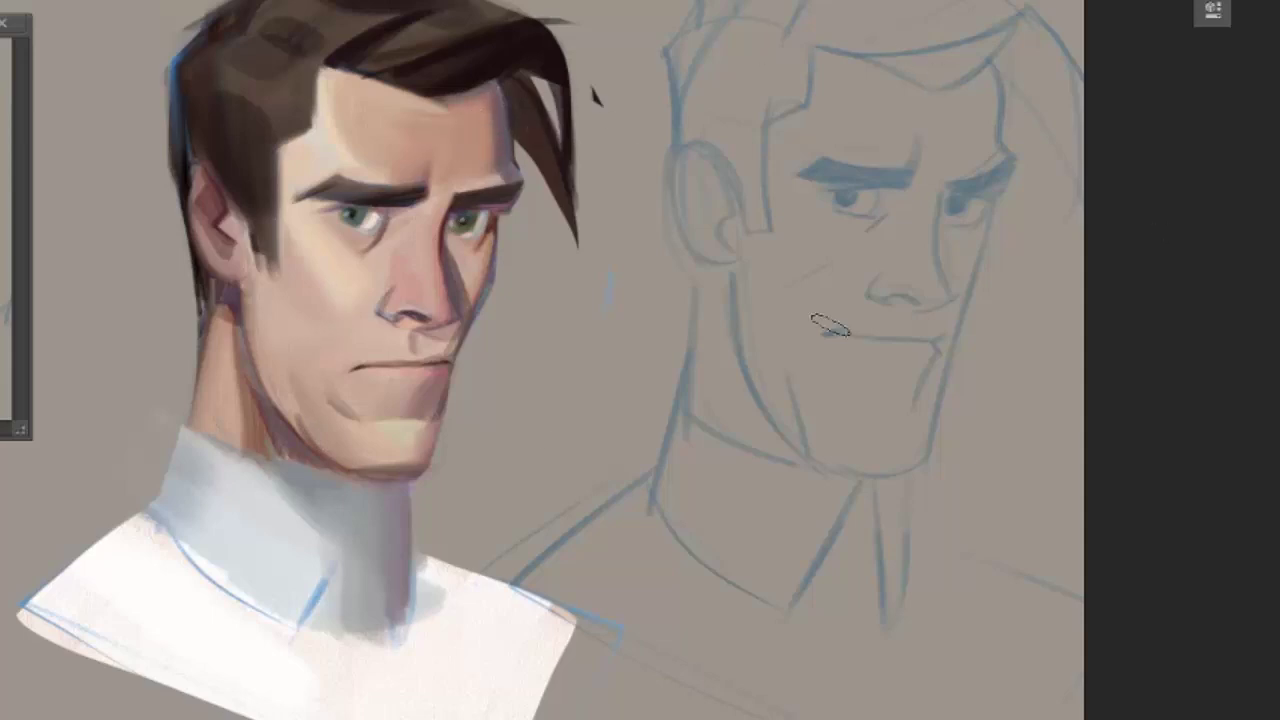
Paint and soften dark fold lines on the shirt collar.
{"action": "mouse_move", "coordinate": [341, 492]}
{"action": "left_mouse_down"}
{"action": "mouse_move", "coordinate": [300, 632]}
{"action": "mouse_move", "coordinate": [405, 605]}
{"action": "left_mouse_up"}
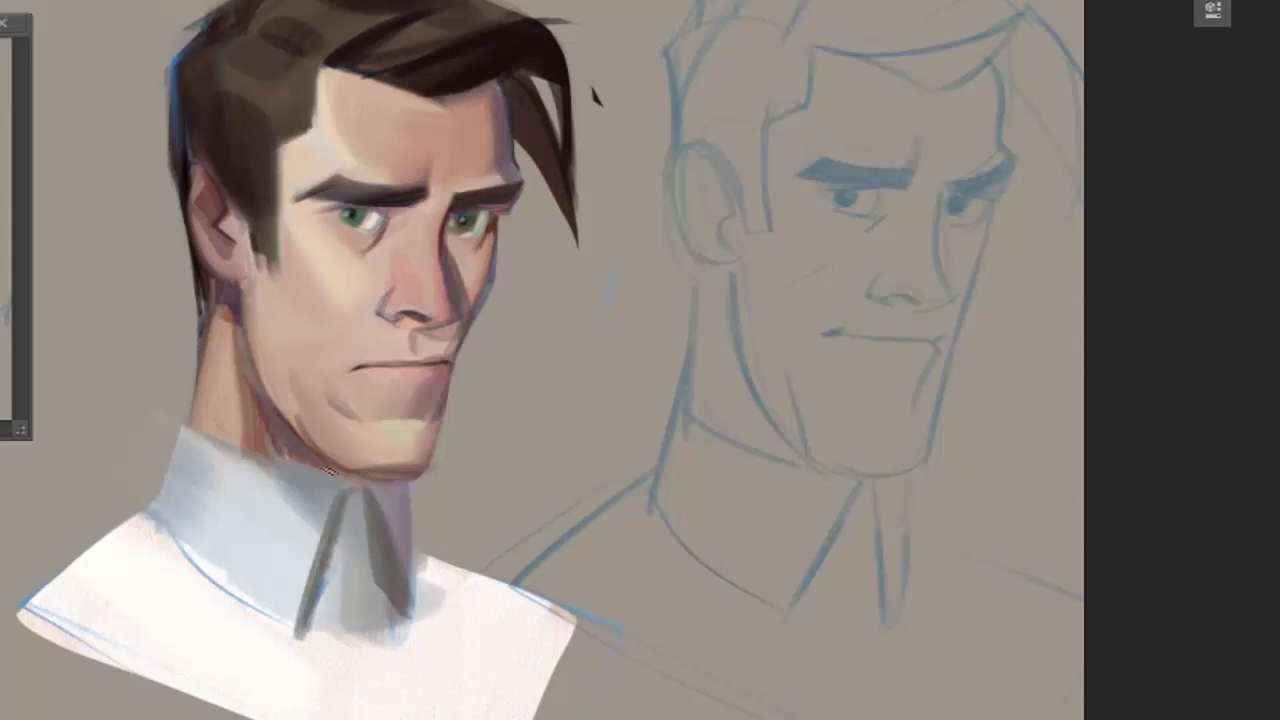
{"action": "left_click_drag", "start_coordinate": [186, 442], "coordinate": [162, 520]}
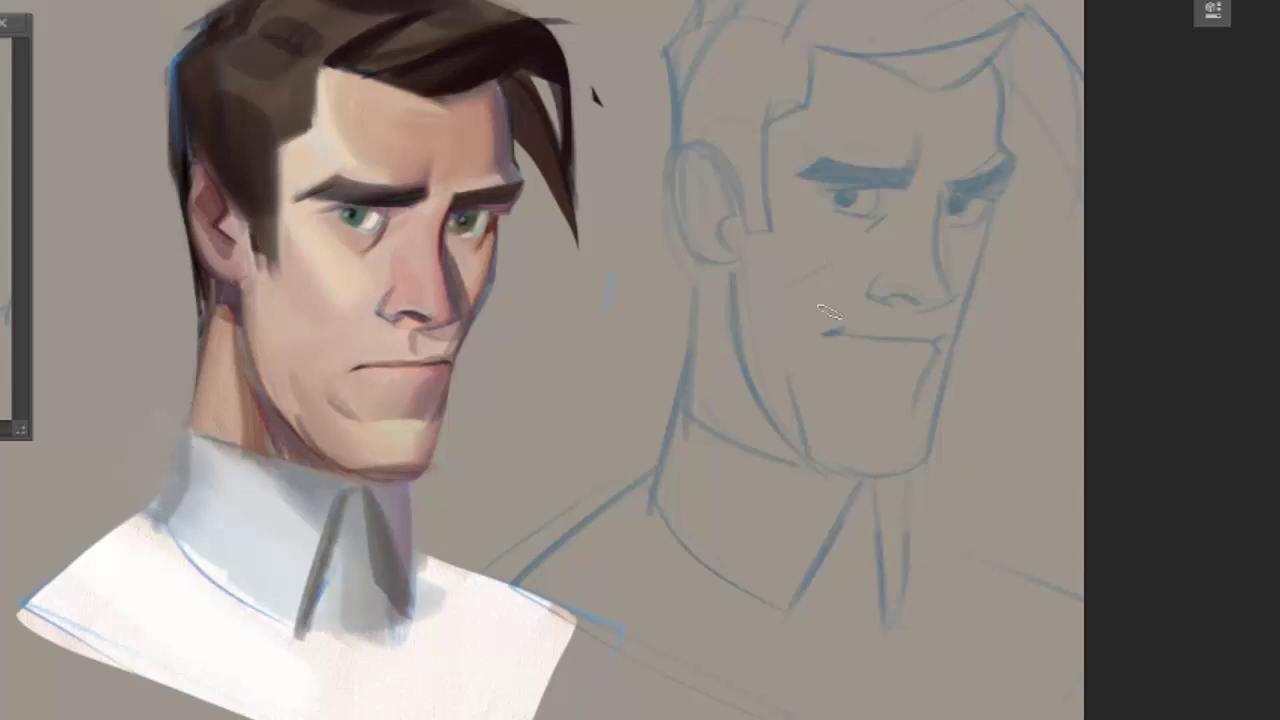
{"action": "mouse_move", "coordinate": [340, 510]}
{"action": "left_mouse_down"}
{"action": "mouse_move", "coordinate": [310, 625]}
{"action": "mouse_move", "coordinate": [395, 590]}
{"action": "mouse_move", "coordinate": [405, 615]}
{"action": "mouse_move", "coordinate": [395, 605]}
{"action": "left_mouse_up"}
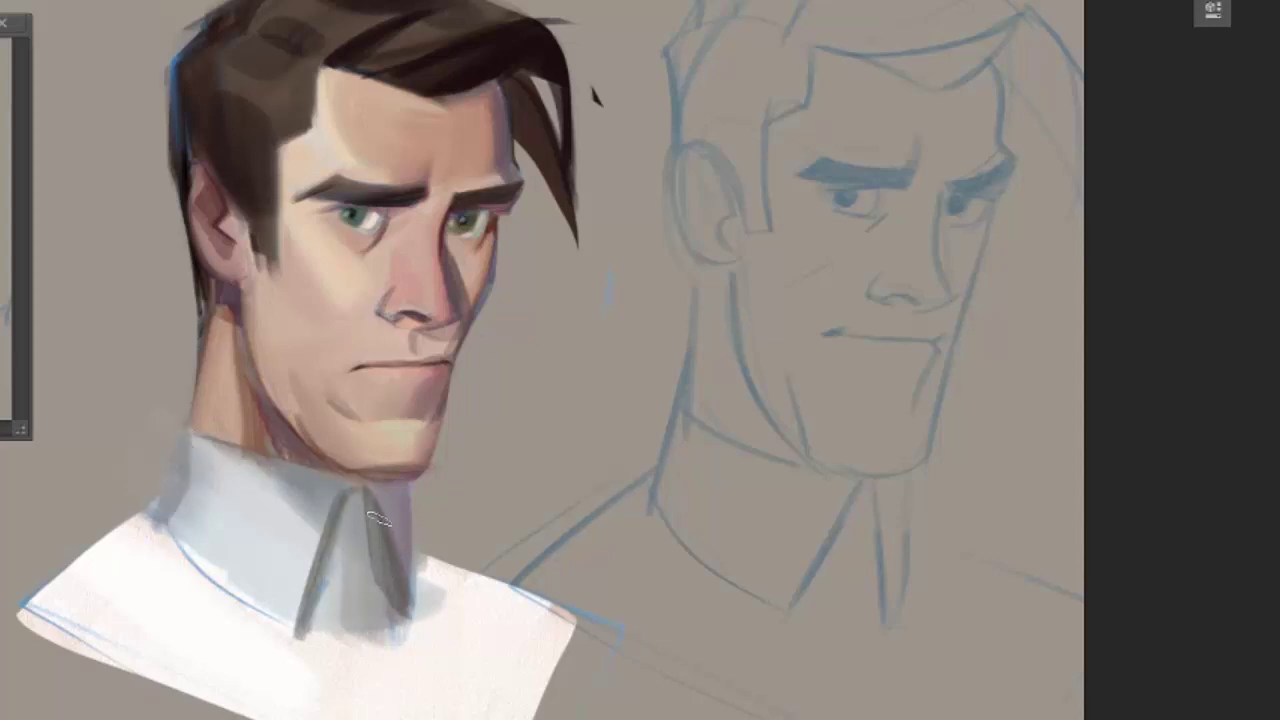
{"action": "left_click_drag", "start_coordinate": [378, 518], "coordinate": [398, 602]}
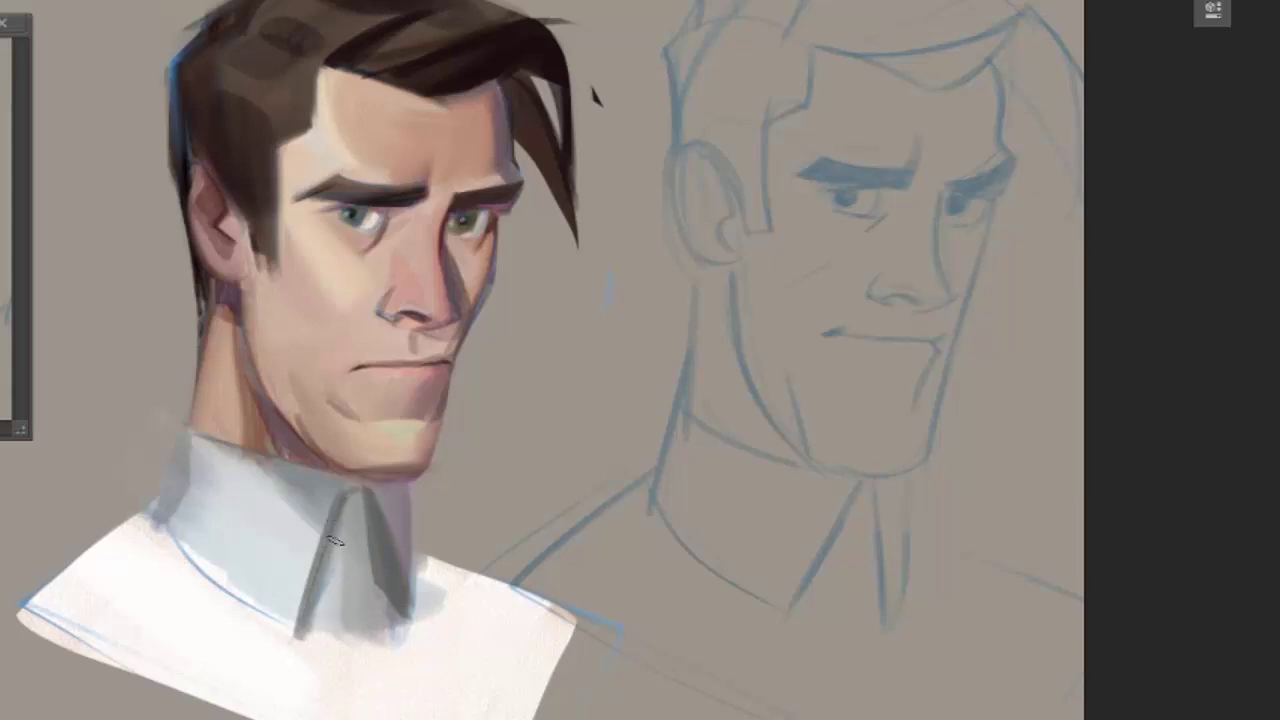
Outline the tie with a pointed bottom below the collar and shade it darker.
{"action": "mouse_move", "coordinate": [330, 538]}
{"action": "left_mouse_down"}
{"action": "mouse_move", "coordinate": [380, 534]}
{"action": "mouse_move", "coordinate": [335, 628]}
{"action": "left_mouse_up"}
{"action": "mouse_move", "coordinate": [372, 540]}
{"action": "left_mouse_down"}
{"action": "mouse_move", "coordinate": [400, 585]}
{"action": "mouse_move", "coordinate": [335, 628]}
{"action": "mouse_move", "coordinate": [410, 610]}
{"action": "left_mouse_up"}
{"action": "left_click_drag", "start_coordinate": [300, 605], "coordinate": [325, 622]}
{"action": "mouse_move", "coordinate": [330, 540]}
{"action": "left_mouse_down"}
{"action": "mouse_move", "coordinate": [312, 618]}
{"action": "mouse_move", "coordinate": [335, 620]}
{"action": "mouse_move", "coordinate": [360, 715]}
{"action": "left_mouse_up"}
{"action": "left_click_drag", "start_coordinate": [402, 612], "coordinate": [460, 715]}
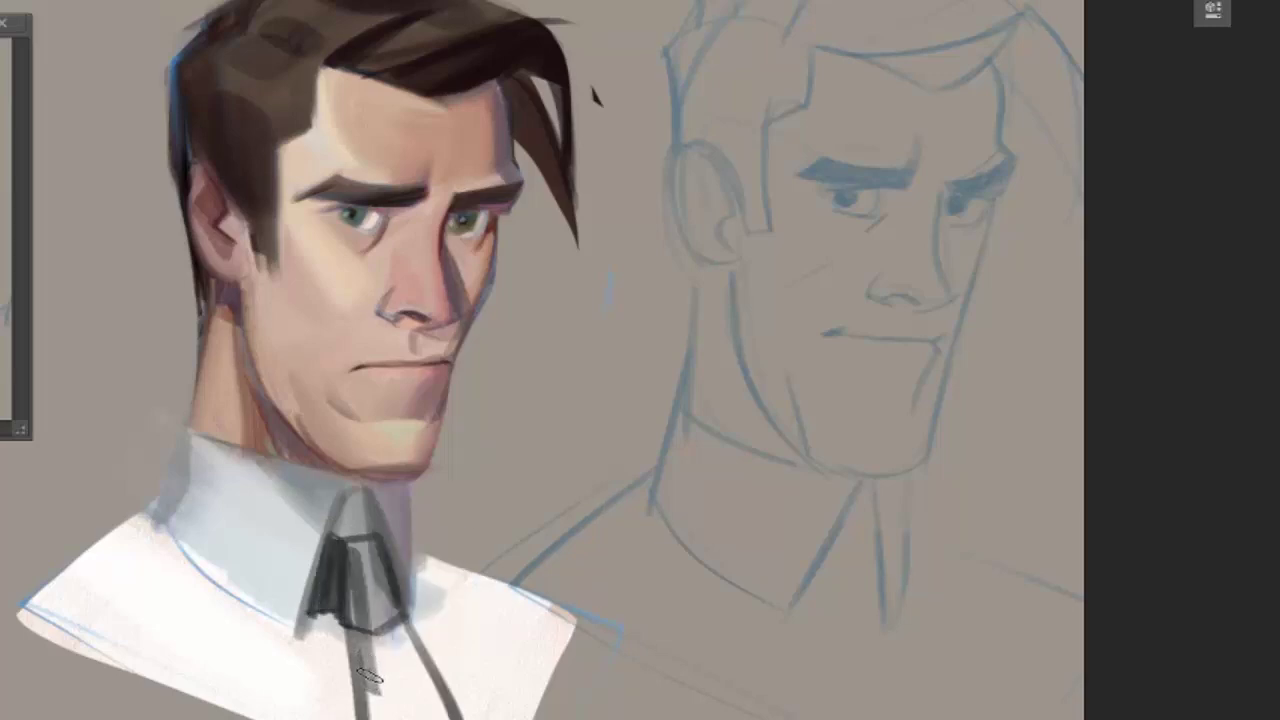
Switch to a different brush preset and fill the tie knot and lower tie solid dark.
{"action": "right_click", "coordinate": [366, 572]}
{"action": "double_click", "coordinate": [491, 594]}
{"action": "left_click_drag", "start_coordinate": [360, 545], "coordinate": [380, 620]}
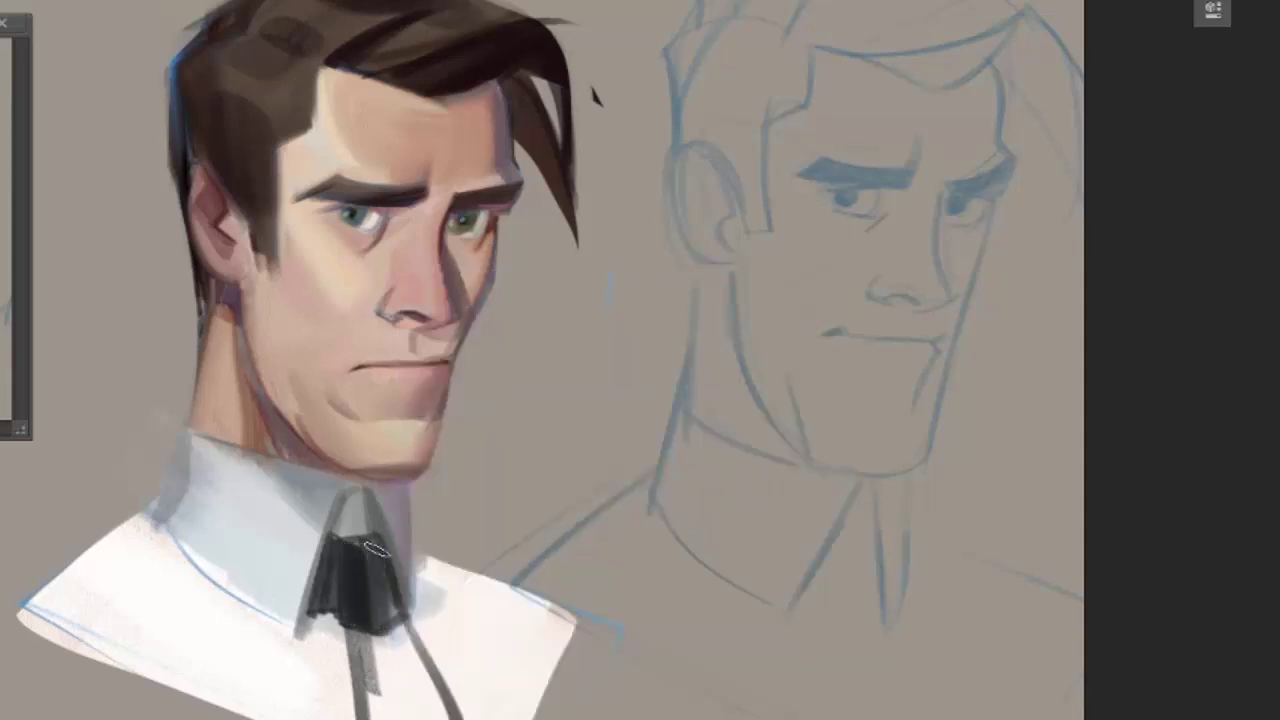
{"action": "mouse_move", "coordinate": [350, 540]}
{"action": "left_mouse_down"}
{"action": "mouse_move", "coordinate": [375, 620]}
{"action": "mouse_move", "coordinate": [410, 567]}
{"action": "left_mouse_up"}
{"action": "mouse_move", "coordinate": [362, 632]}
{"action": "left_mouse_down"}
{"action": "mouse_move", "coordinate": [375, 715]}
{"action": "mouse_move", "coordinate": [425, 715]}
{"action": "left_mouse_up"}
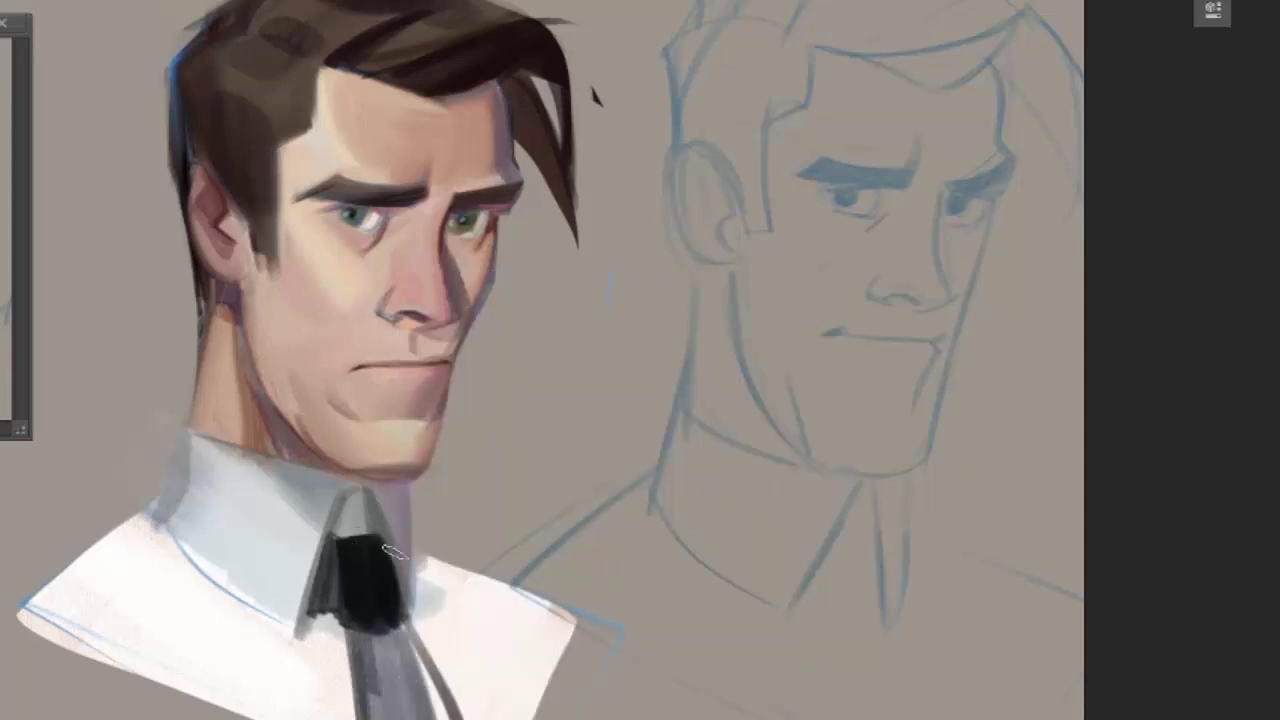
{"action": "mouse_move", "coordinate": [350, 540]}
{"action": "left_mouse_down"}
{"action": "mouse_move", "coordinate": [400, 555]}
{"action": "mouse_move", "coordinate": [380, 565]}
{"action": "left_mouse_up"}
{"action": "mouse_move", "coordinate": [360, 630]}
{"action": "left_mouse_down"}
{"action": "mouse_move", "coordinate": [380, 712]}
{"action": "mouse_move", "coordinate": [405, 718]}
{"action": "mouse_move", "coordinate": [360, 715]}
{"action": "mouse_move", "coordinate": [430, 712]}
{"action": "mouse_move", "coordinate": [338, 545]}
{"action": "mouse_move", "coordinate": [380, 690]}
{"action": "mouse_move", "coordinate": [435, 715]}
{"action": "left_mouse_up"}
{"action": "left_click_drag", "start_coordinate": [418, 630], "coordinate": [435, 715]}
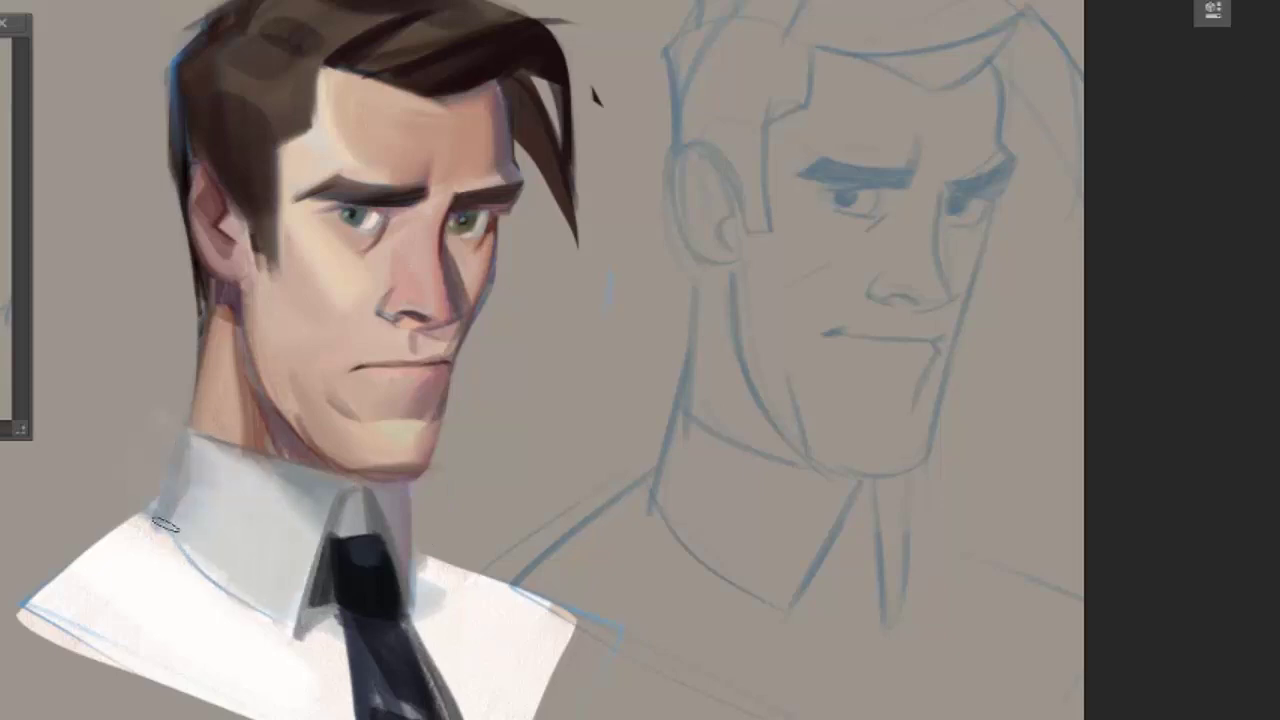
Add soft grey shadows across the collar on both sides of the tie.
{"action": "left_click_drag", "start_coordinate": [233, 556], "coordinate": [271, 614]}
{"action": "mouse_move", "coordinate": [150, 535]}
{"action": "left_mouse_down"}
{"action": "mouse_move", "coordinate": [43, 586]}
{"action": "mouse_move", "coordinate": [190, 630]}
{"action": "left_mouse_up"}
{"action": "left_click_drag", "start_coordinate": [570, 615], "coordinate": [428, 563]}
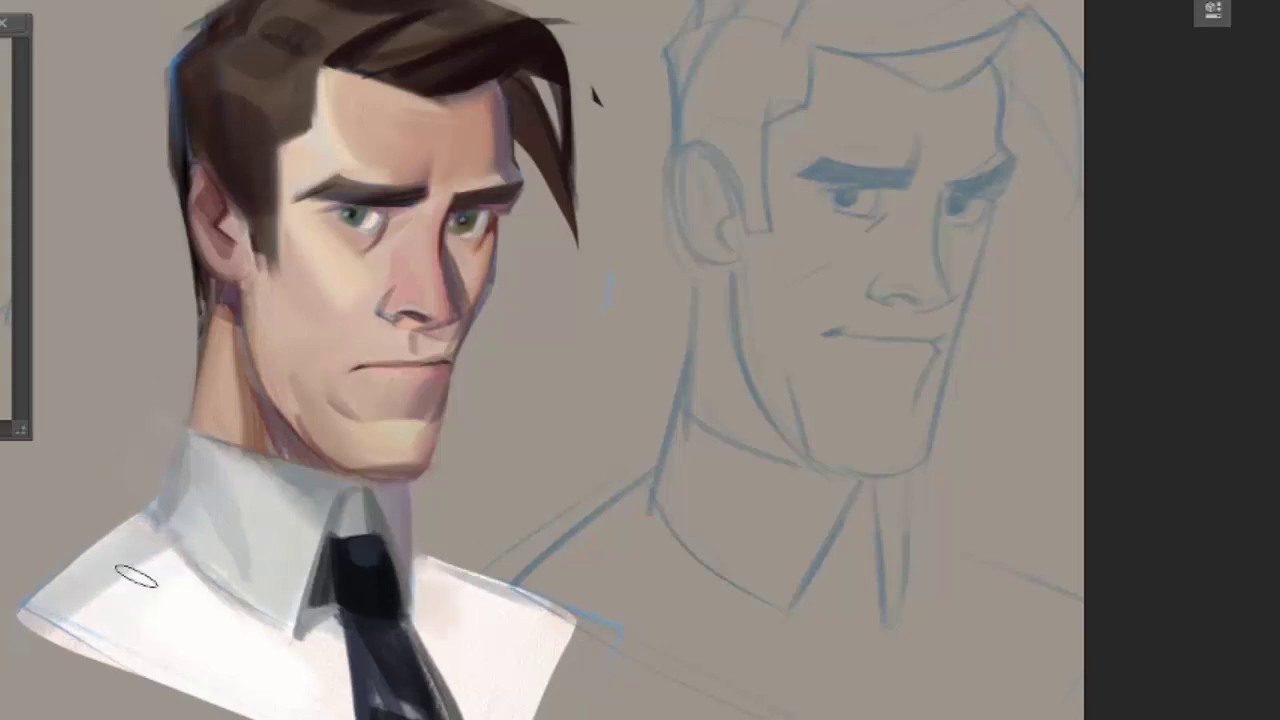
Flip the canvas horizontally and briefly preview the painting in greyscale to check the drawing.
{"action": "scroll", "coordinate": [410, 403], "scroll_direction": "down", "scroll_amount": 2}
{"action": "key", "text": "h"}
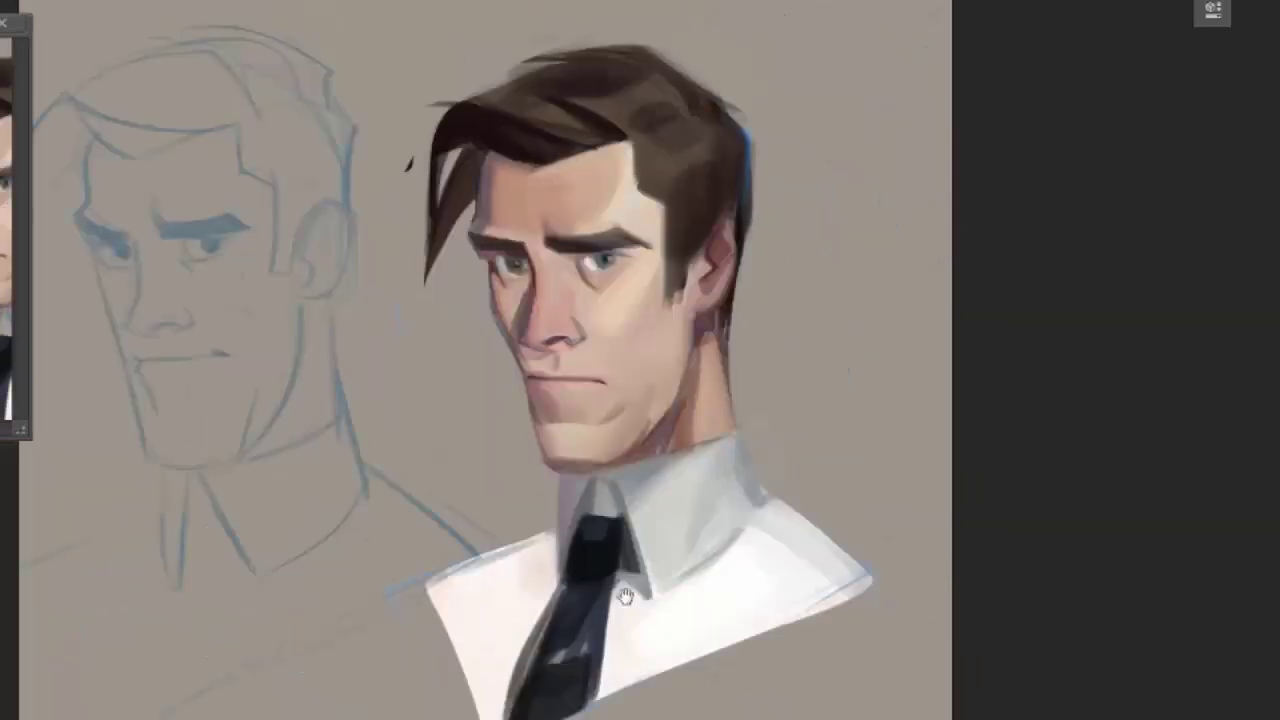
{"action": "left_click_drag", "start_coordinate": [343, 585], "coordinate": [349, 600]}
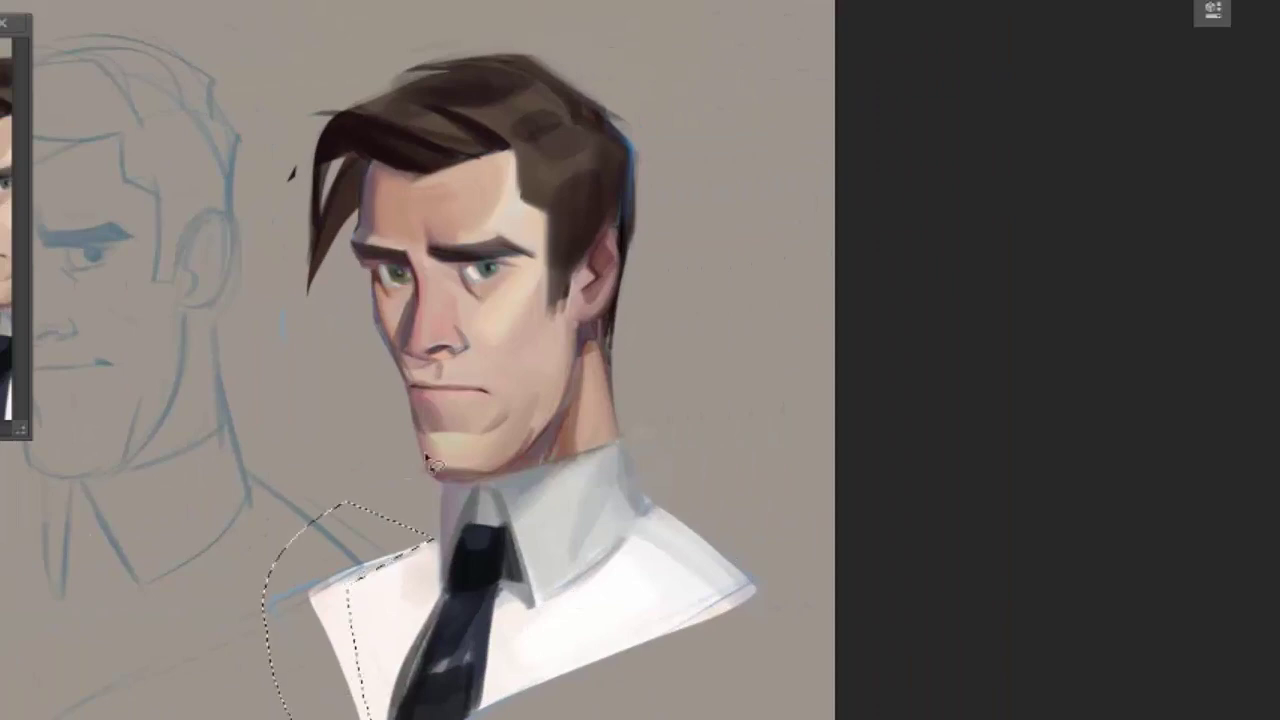
{"action": "key", "text": "ctrl+d"}
{"action": "scroll", "coordinate": [313, 465], "scroll_direction": "up", "scroll_amount": 1}
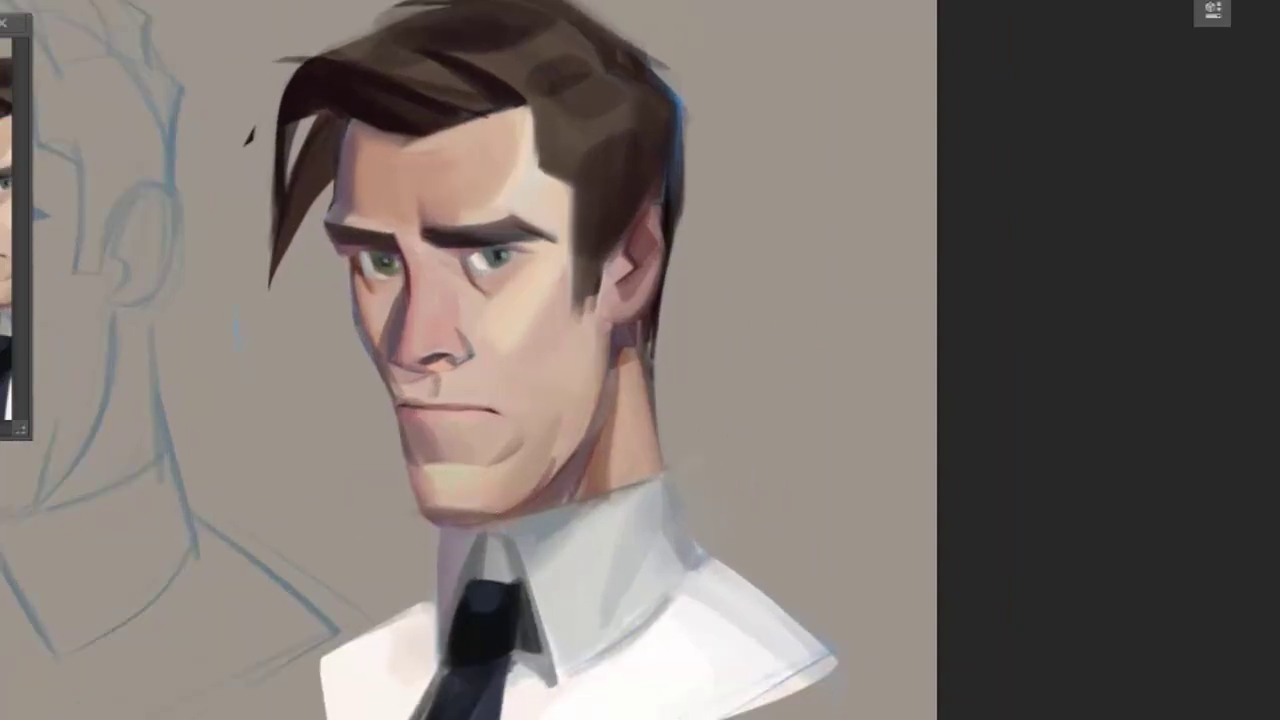
{"action": "key", "text": "ctrl+y"}
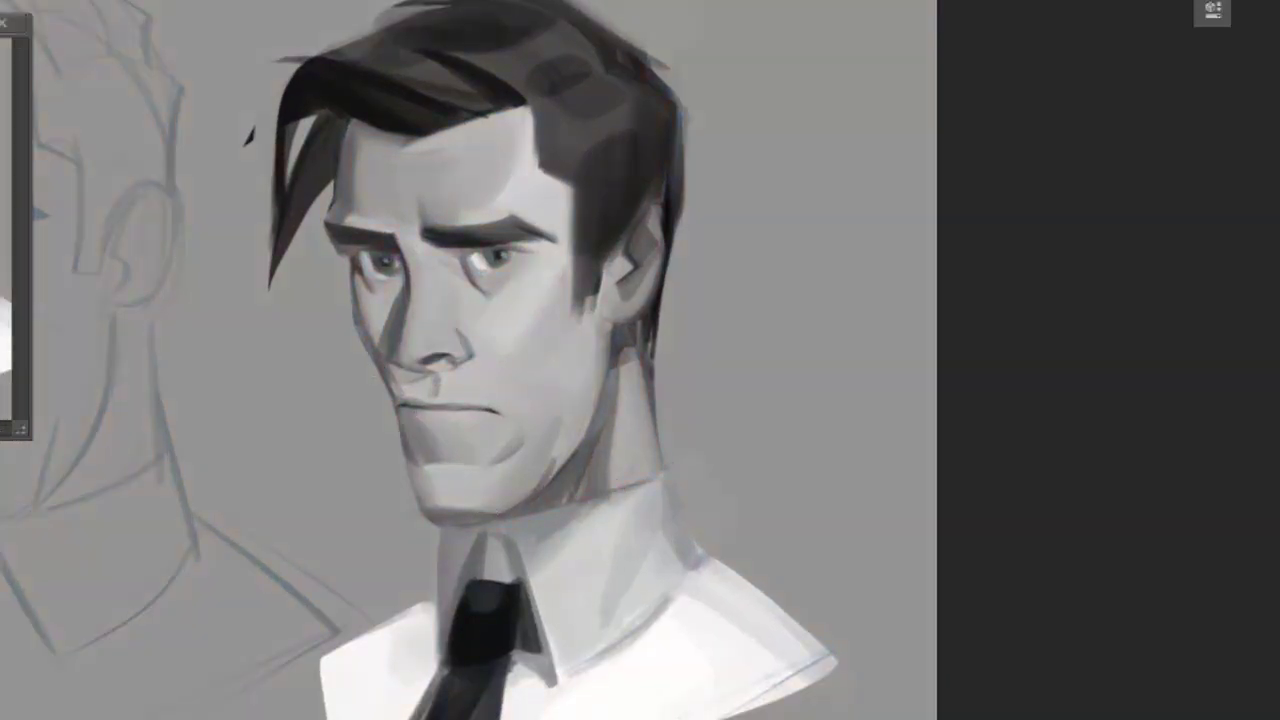
{"action": "key", "text": "ctrl+y"}
{"action": "scroll", "coordinate": [352, 628], "scroll_direction": "down", "scroll_amount": 2}
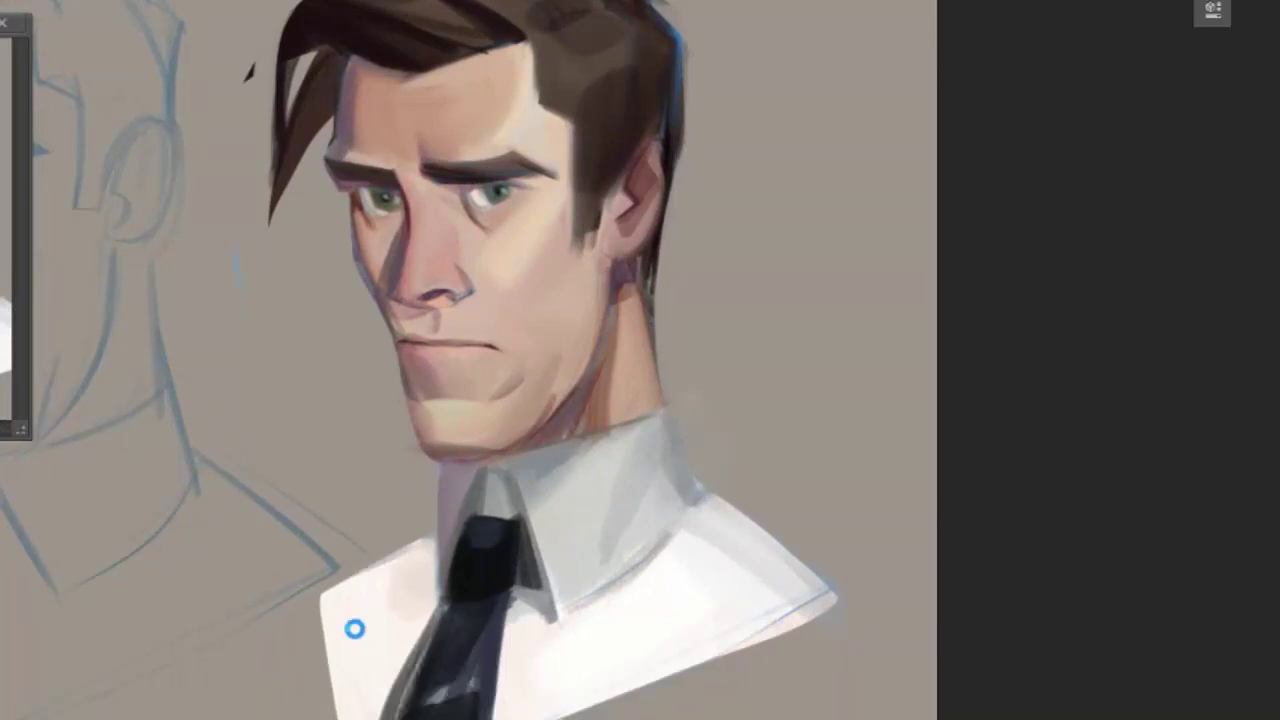
{"action": "scroll", "coordinate": [352, 628], "scroll_direction": "right", "scroll_amount": 2}
{"action": "scroll", "coordinate": [500, 540], "scroll_direction": "down", "scroll_amount": 2}
{"action": "scroll", "coordinate": [615, 452], "scroll_direction": "down", "scroll_amount": 2}
{"action": "scroll", "coordinate": [615, 452], "scroll_direction": "up", "scroll_amount": 3}
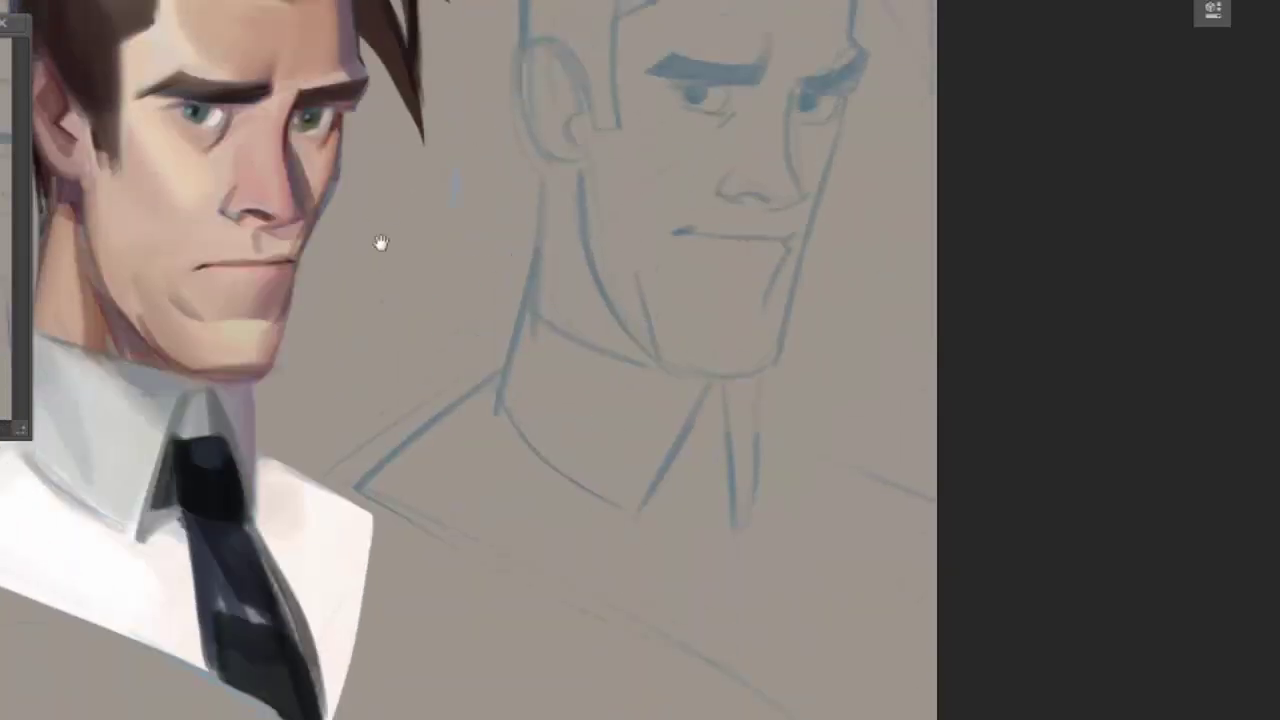
{"action": "scroll", "coordinate": [380, 243], "scroll_direction": "up", "scroll_amount": 2}
{"action": "scroll", "coordinate": [603, 270], "scroll_direction": "up", "scroll_amount": 1}
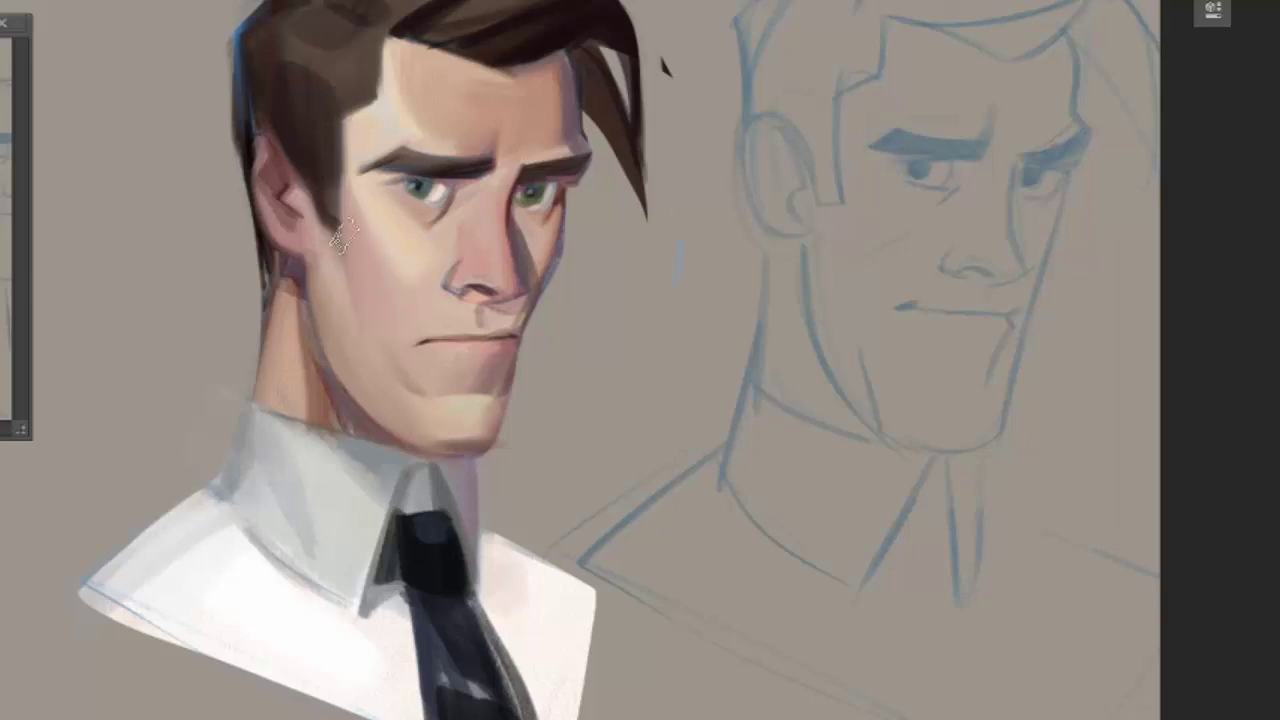
Flip the canvas back and sample the left eye's colour as the paint colour.
{"action": "scroll", "coordinate": [363, 417], "scroll_direction": "down", "scroll_amount": 1}
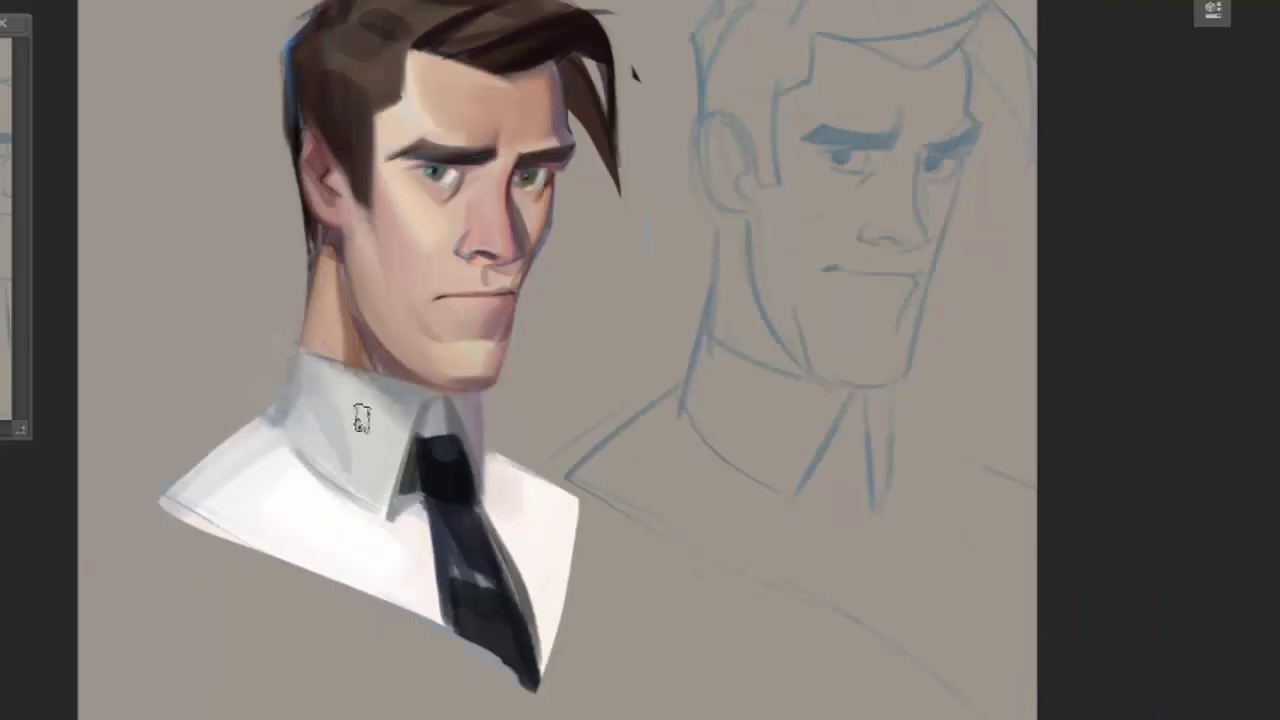
{"action": "key", "text": "h"}
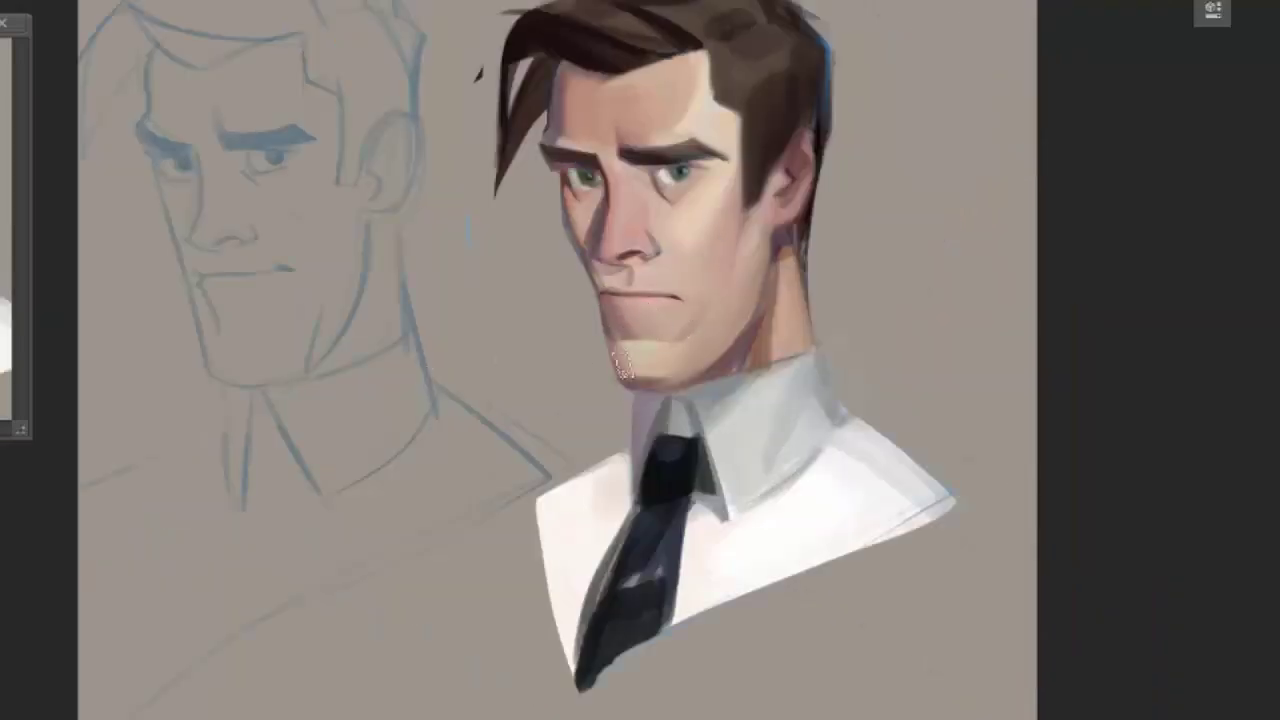
{"action": "scroll", "coordinate": [625, 340], "scroll_direction": "up", "scroll_amount": 1}
{"action": "left_click", "coordinate": [564, 208], "text": "alt"}
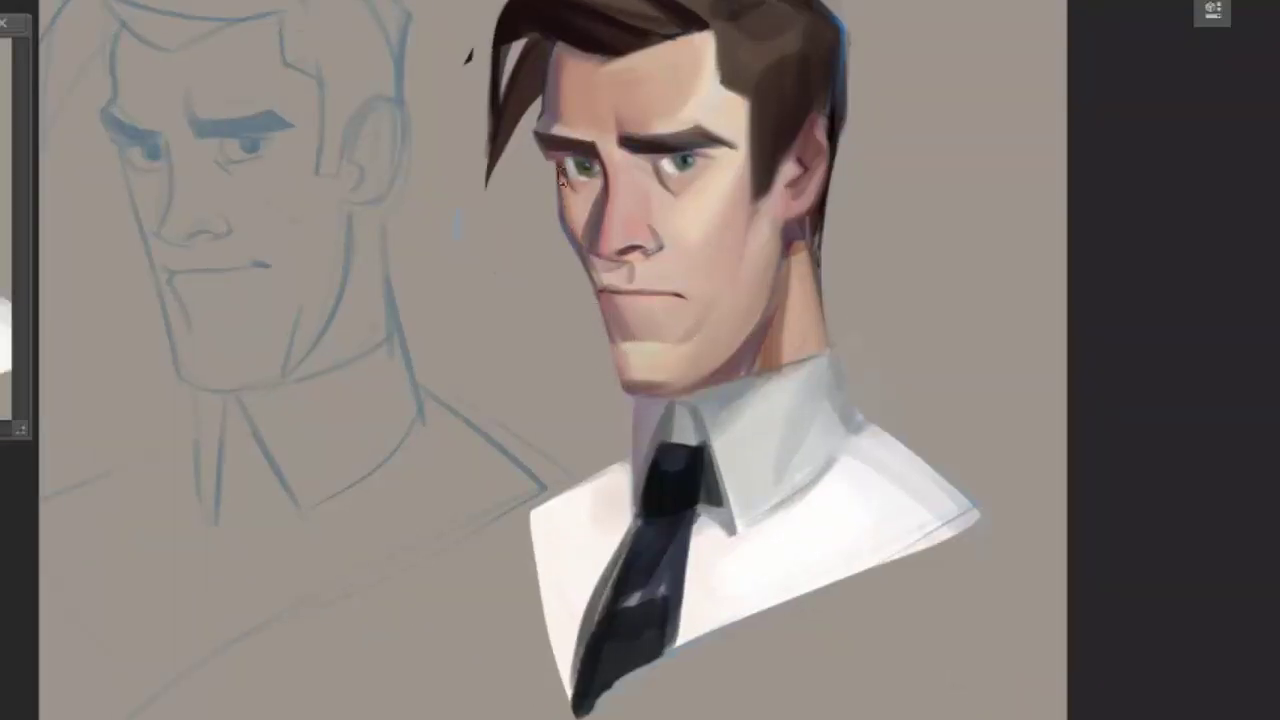
{"action": "scroll", "coordinate": [572, 182], "scroll_direction": "up", "scroll_amount": 1}
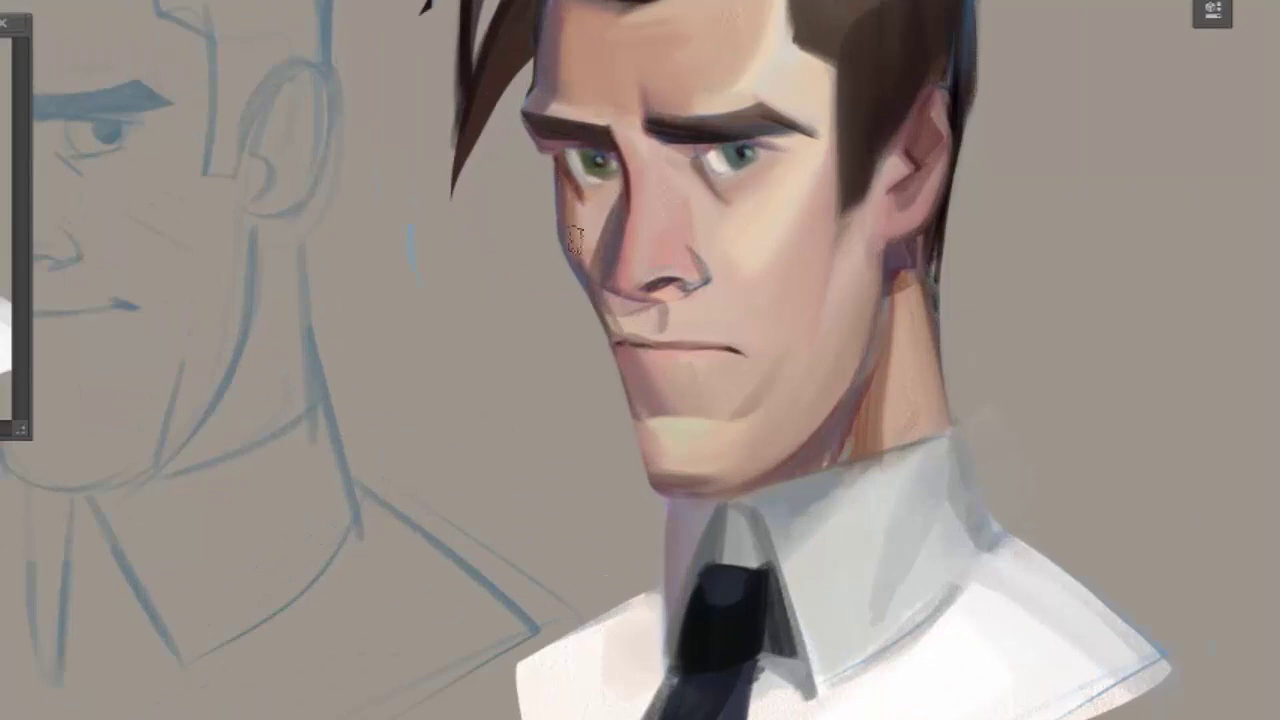
{"action": "left_click", "coordinate": [590, 205], "text": "alt"}
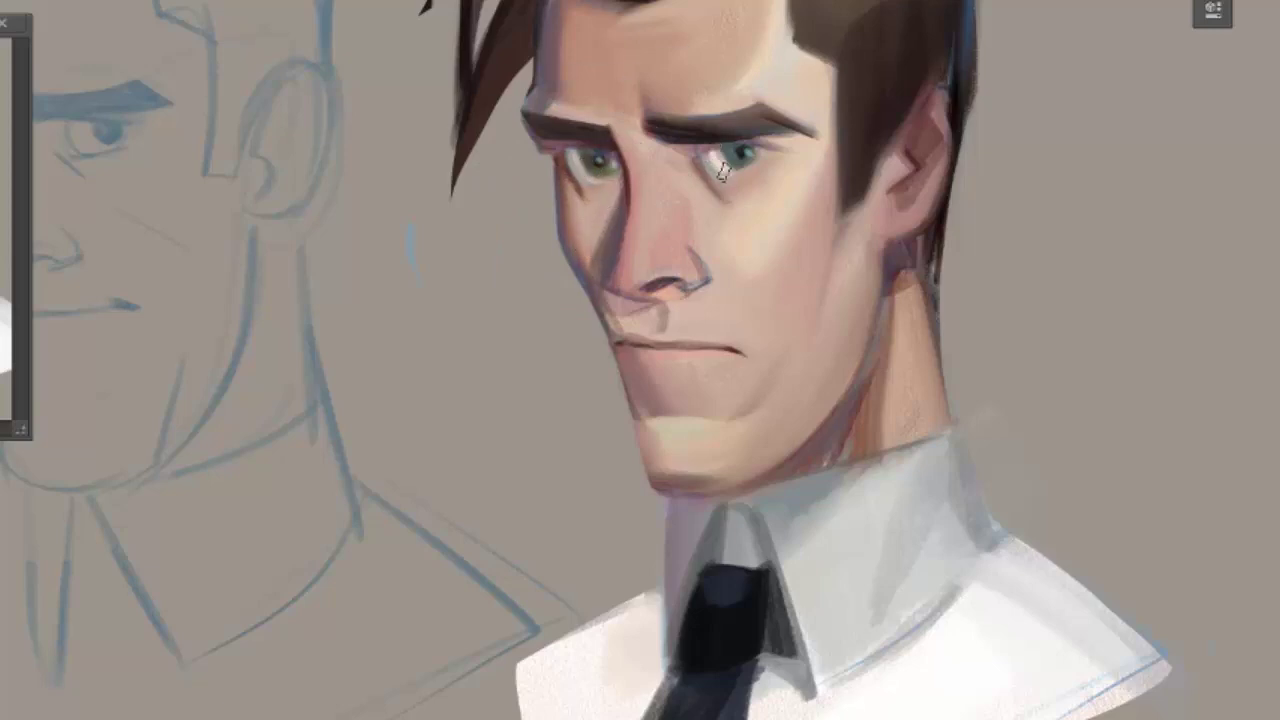
Push the chin and mouth upward with Liquify's Forward Warp tool.
{"action": "left_click_drag", "start_coordinate": [820, 125], "coordinate": [700, 185]}
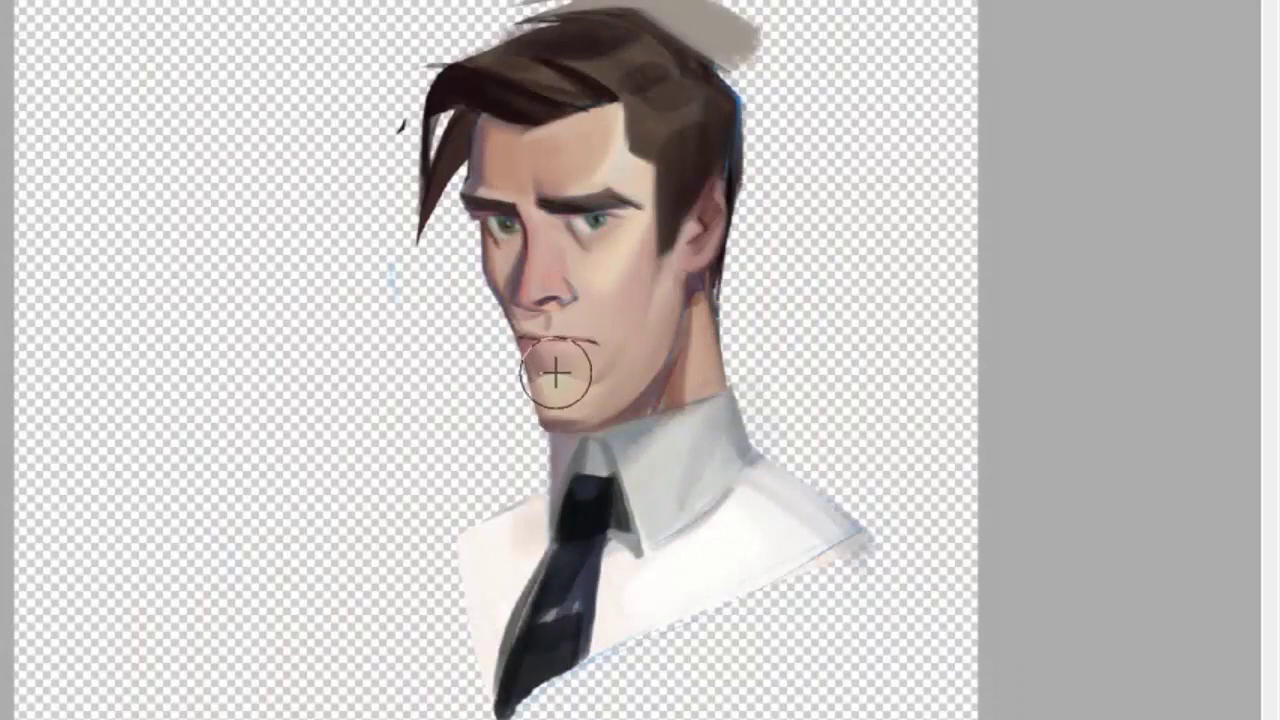
{"action": "mouse_move", "coordinate": [555, 374]}
{"action": "left_mouse_down"}
{"action": "mouse_move", "coordinate": [563, 414]}
{"action": "mouse_move", "coordinate": [591, 337]}
{"action": "mouse_move", "coordinate": [586, 294]}
{"action": "mouse_move", "coordinate": [460, 286]}
{"action": "mouse_move", "coordinate": [446, 271]}
{"action": "mouse_move", "coordinate": [506, 320]}
{"action": "left_mouse_up"}
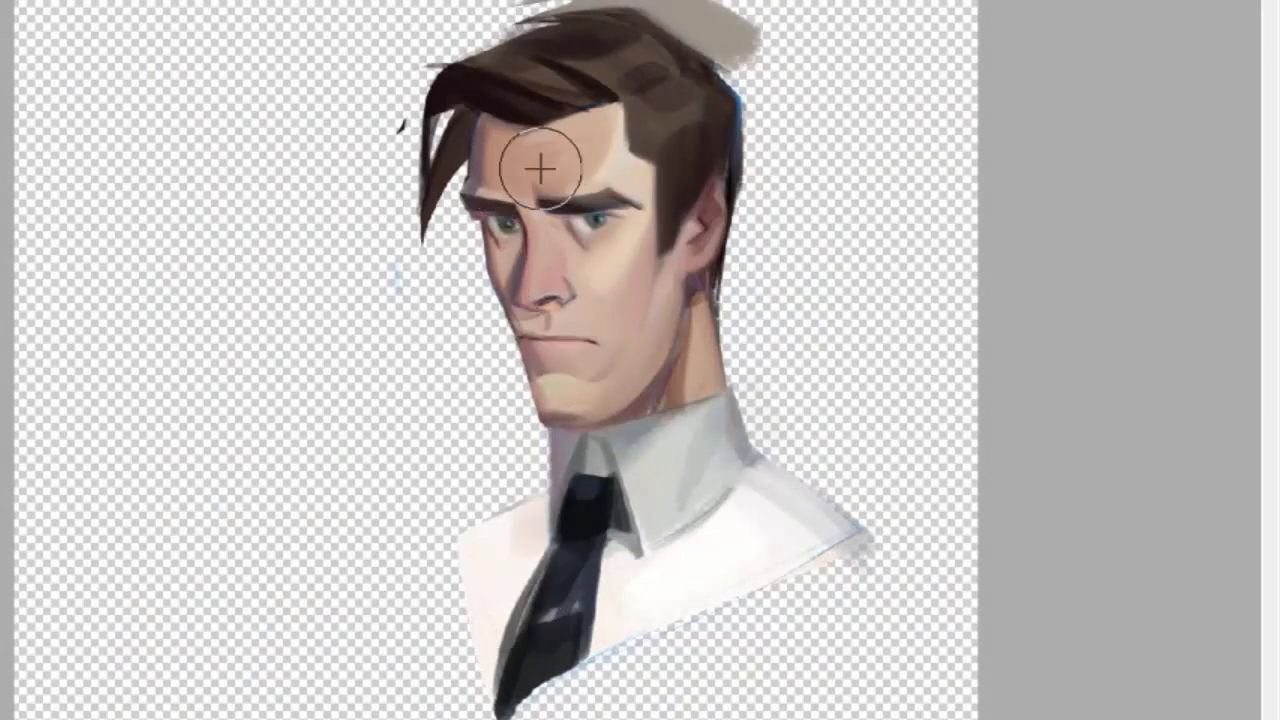
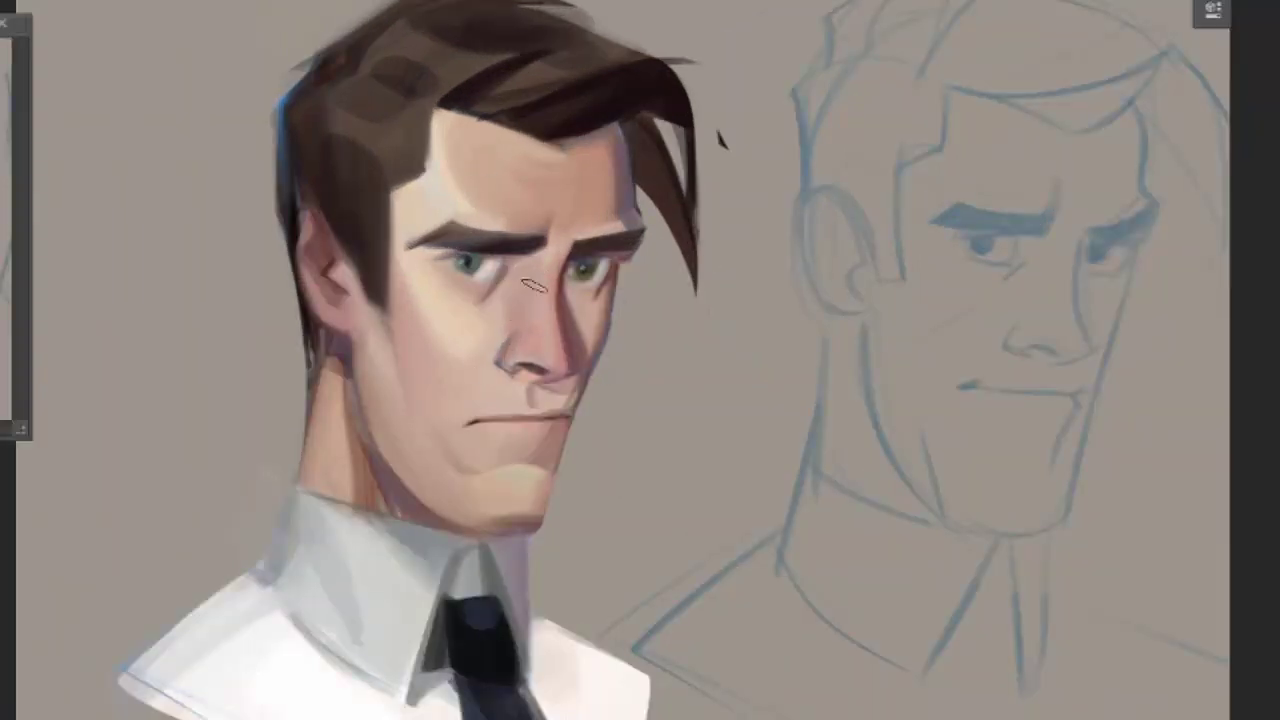
Sample skin colour near the nose, darken the mouth line, then mirror the canvas.
{"action": "left_click", "coordinate": [493, 348], "text": "alt"}
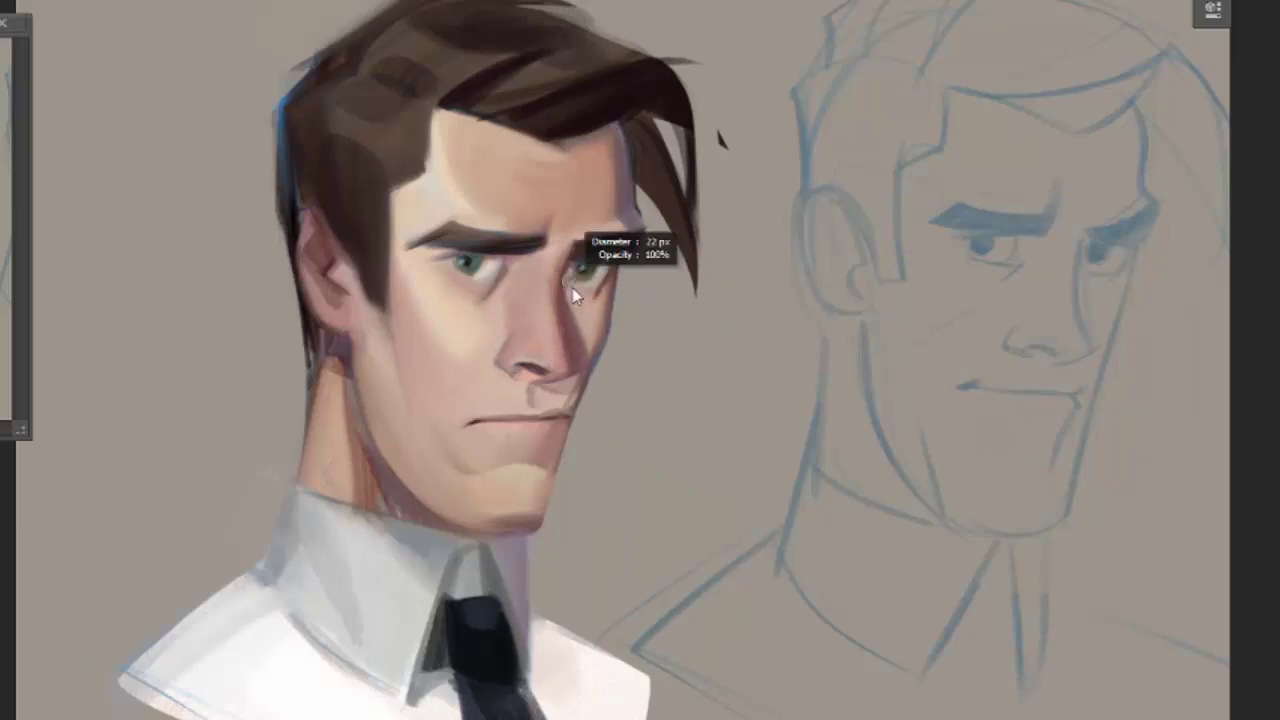
{"action": "scroll", "coordinate": [567, 260], "scroll_direction": "up", "scroll_amount": 3}
{"action": "left_click_drag", "start_coordinate": [567, 248], "coordinate": [465, 243]}
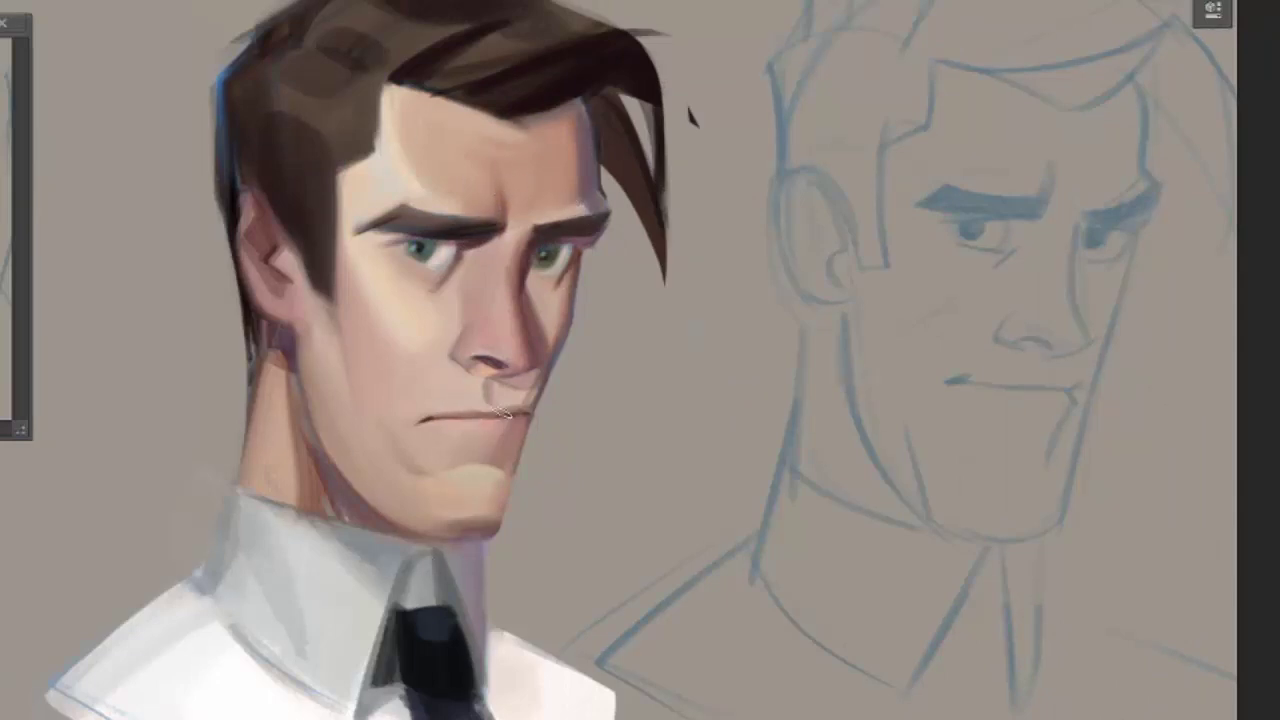
{"action": "left_click_drag", "start_coordinate": [440, 412], "coordinate": [516, 405]}
{"action": "left_click_drag", "start_coordinate": [490, 380], "coordinate": [487, 407]}
{"action": "key", "text": "m"}
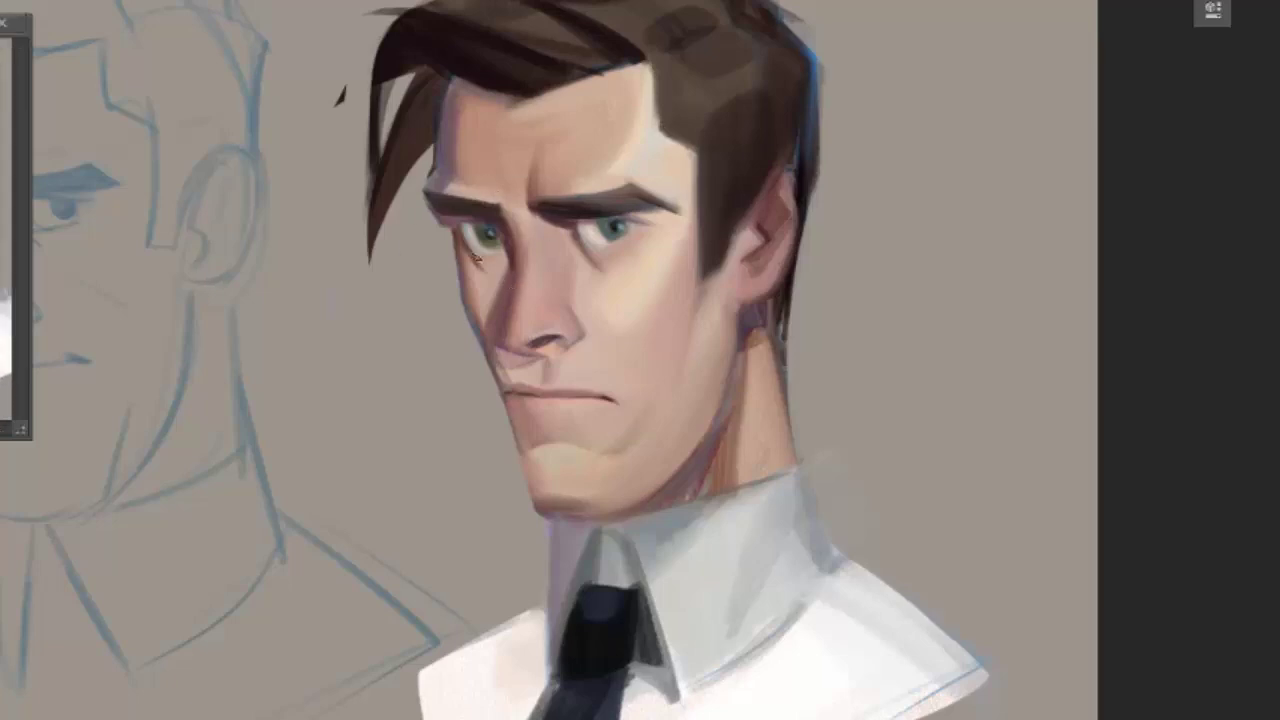
Sample a colour from the eye and flip the canvas back to normal facing.
{"action": "scroll", "coordinate": [470, 235], "scroll_direction": "up", "scroll_amount": 2}
{"action": "left_click", "coordinate": [462, 234], "text": "alt"}
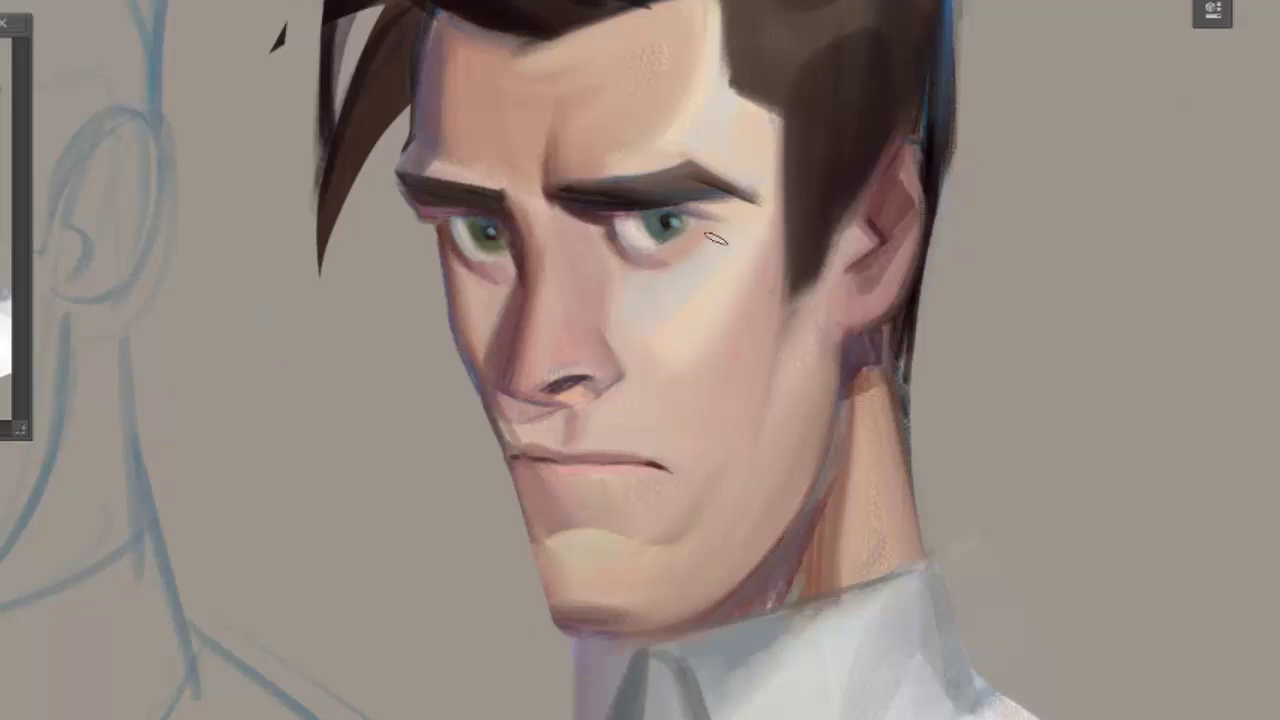
{"action": "key", "text": "h"}
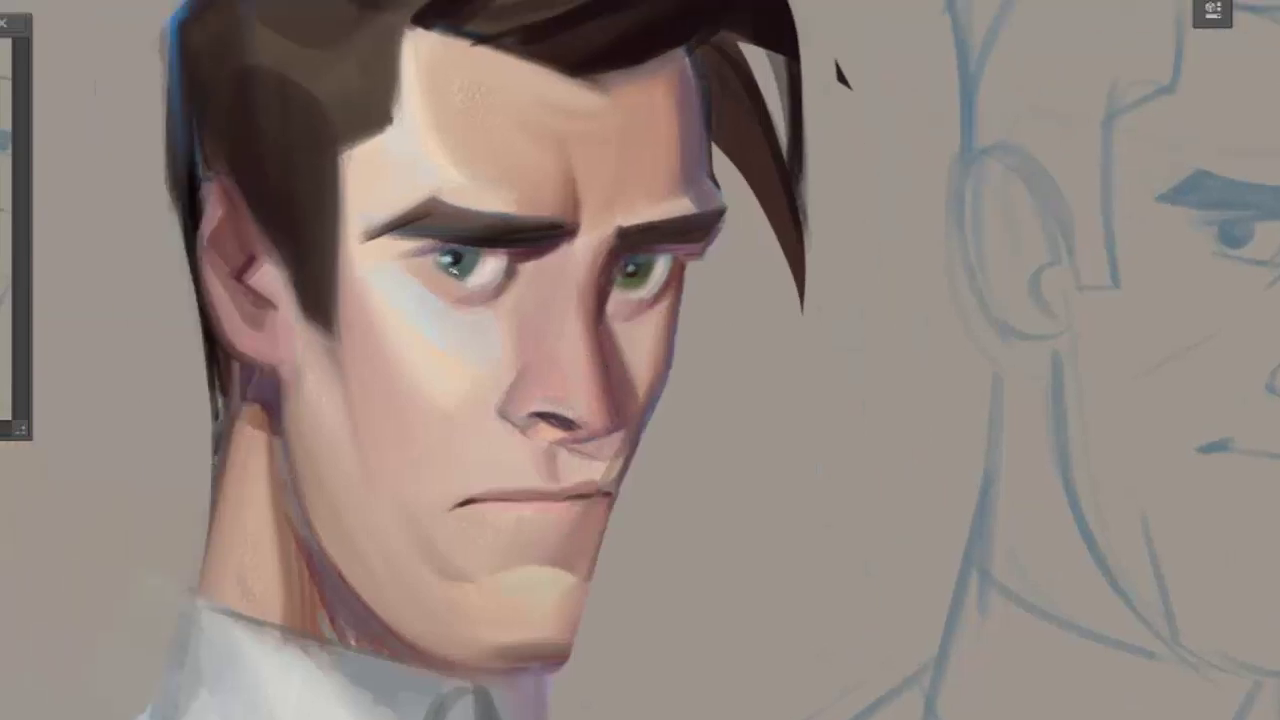
{"action": "key", "text": "ctrl+minus"}
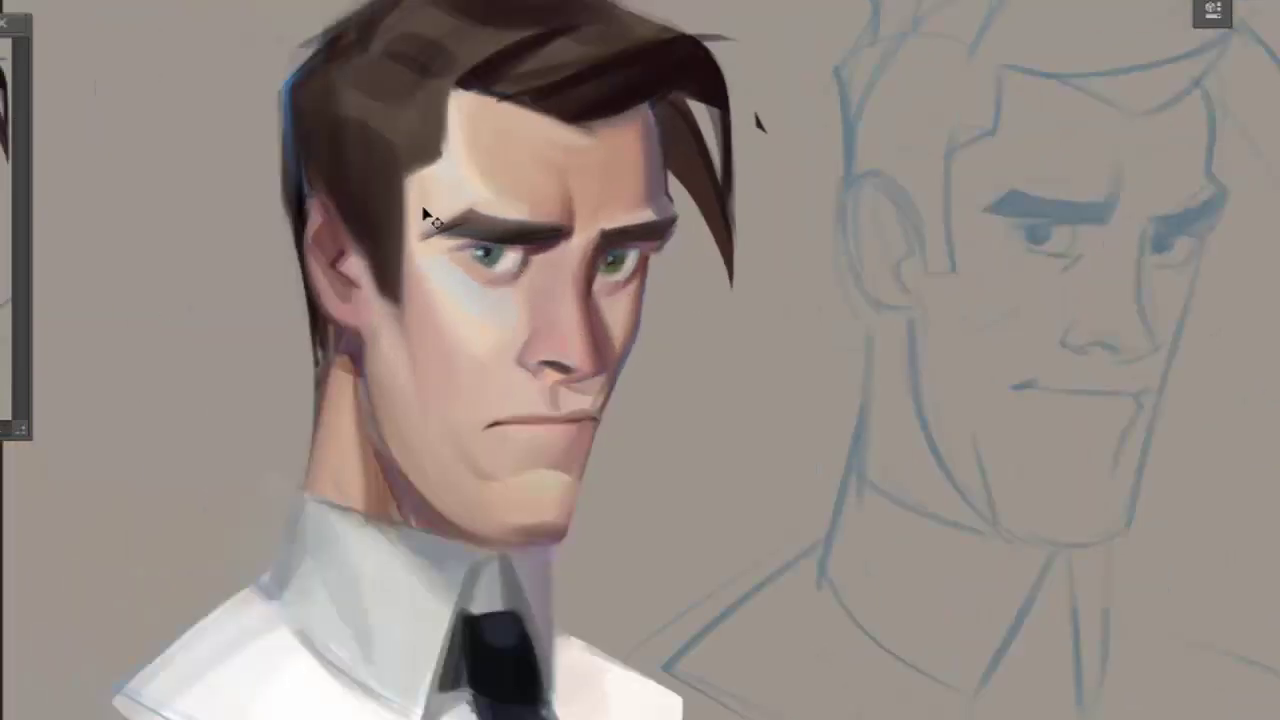
Shrink the brush and paint a darker dab on the left eye's pupil.
{"action": "left_click_drag", "start_coordinate": [432, 212], "coordinate": [422, 206]}
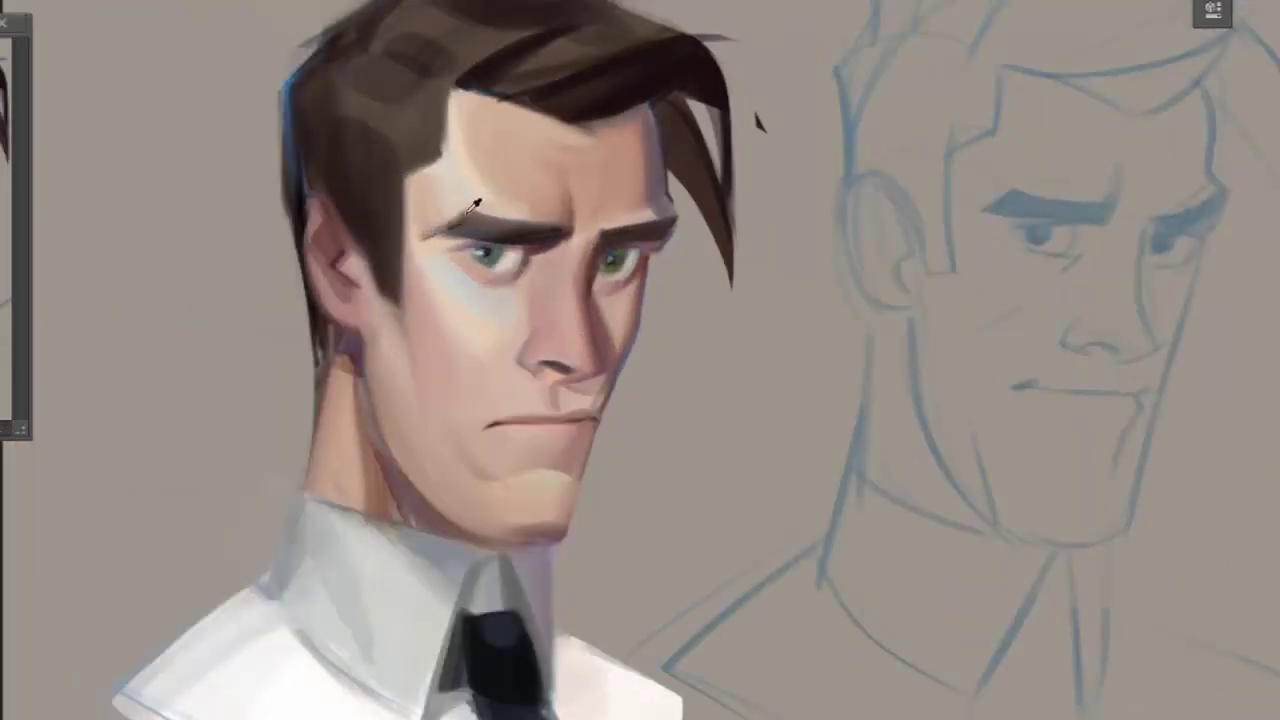
{"action": "left_click_drag", "start_coordinate": [535, 268], "coordinate": [517, 283]}
{"action": "left_click_drag", "start_coordinate": [576, 258], "coordinate": [586, 288]}
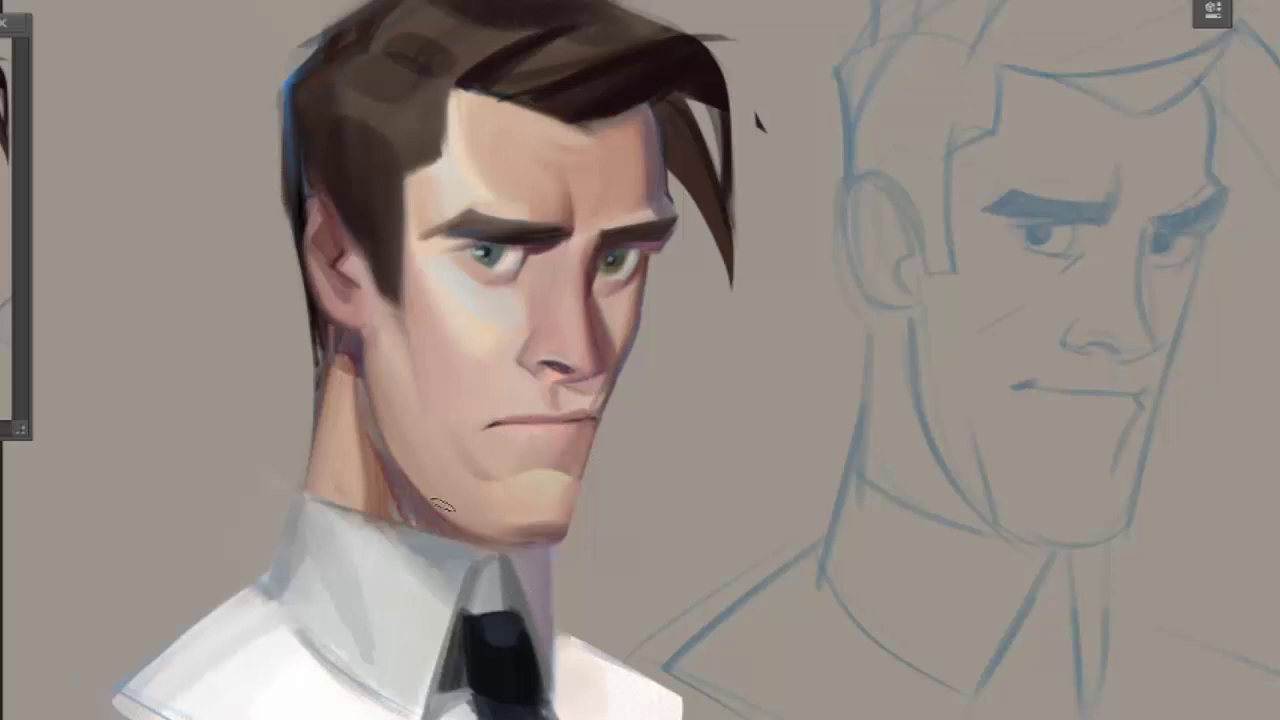
{"action": "scroll", "coordinate": [330, 250], "scroll_direction": "down", "scroll_amount": 2}
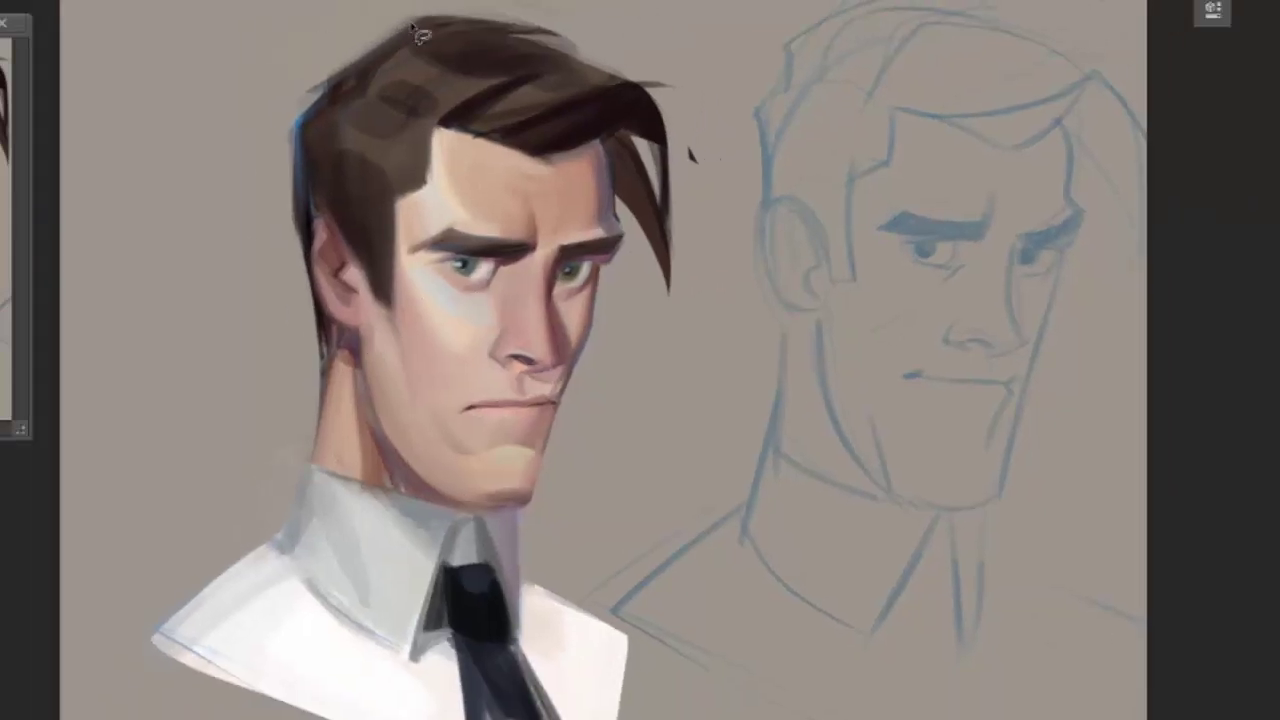
{"action": "key", "text": "v"}
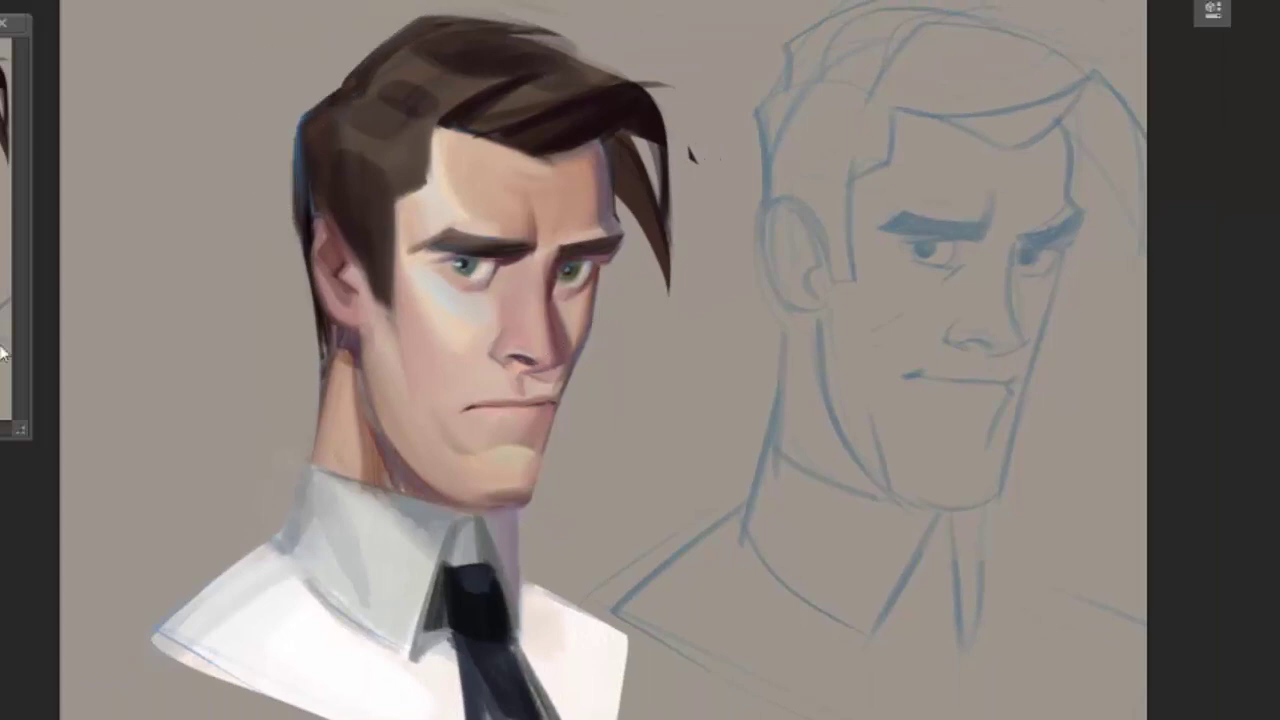
{"action": "scroll", "coordinate": [572, 282], "scroll_direction": "up", "scroll_amount": 3}
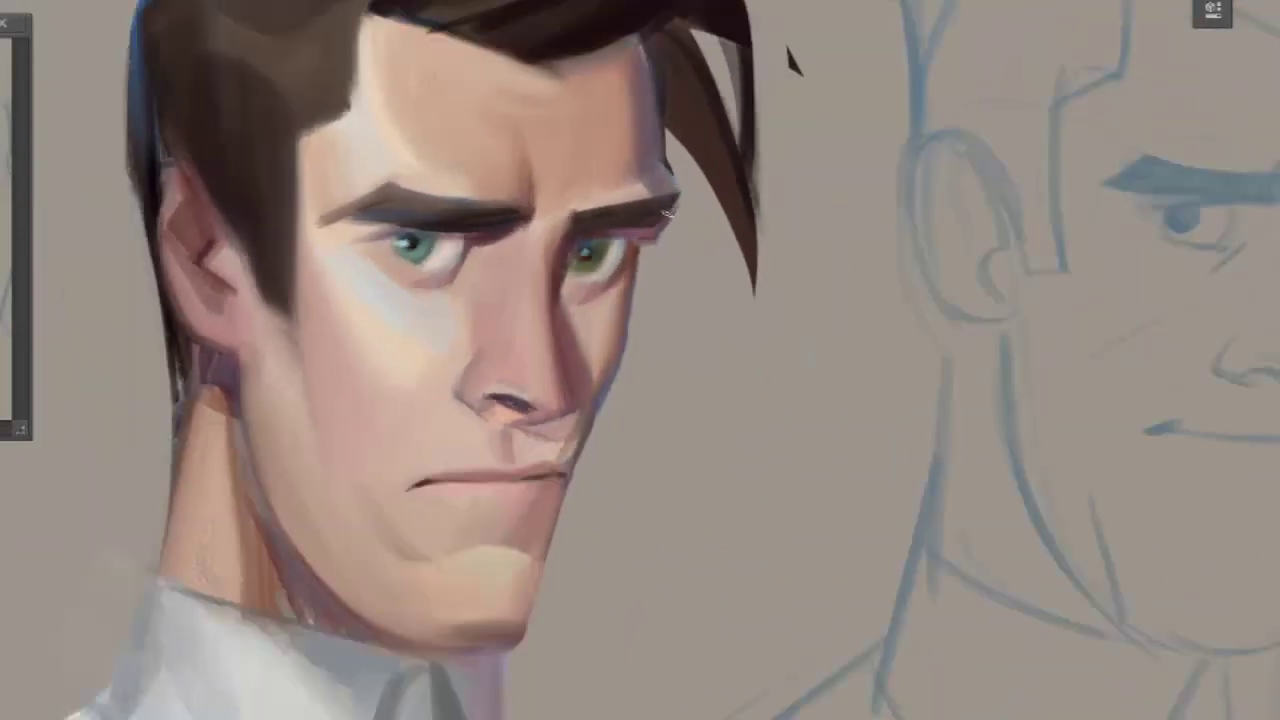
{"action": "left_click", "coordinate": [490, 256]}
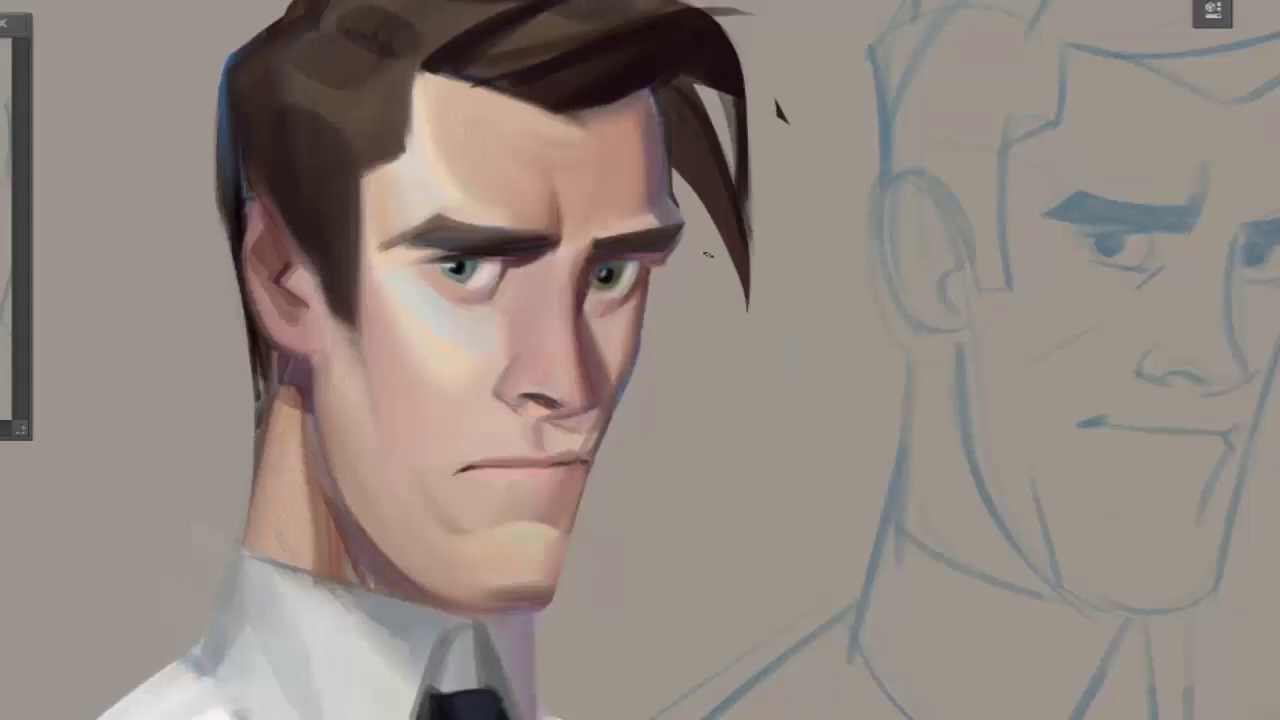
Start 'Red Right Hand - 2011 Remastered Version' in Spotify and return to Photoshop.
{"action": "scroll", "coordinate": [462, 265], "scroll_direction": "up", "scroll_amount": 2}
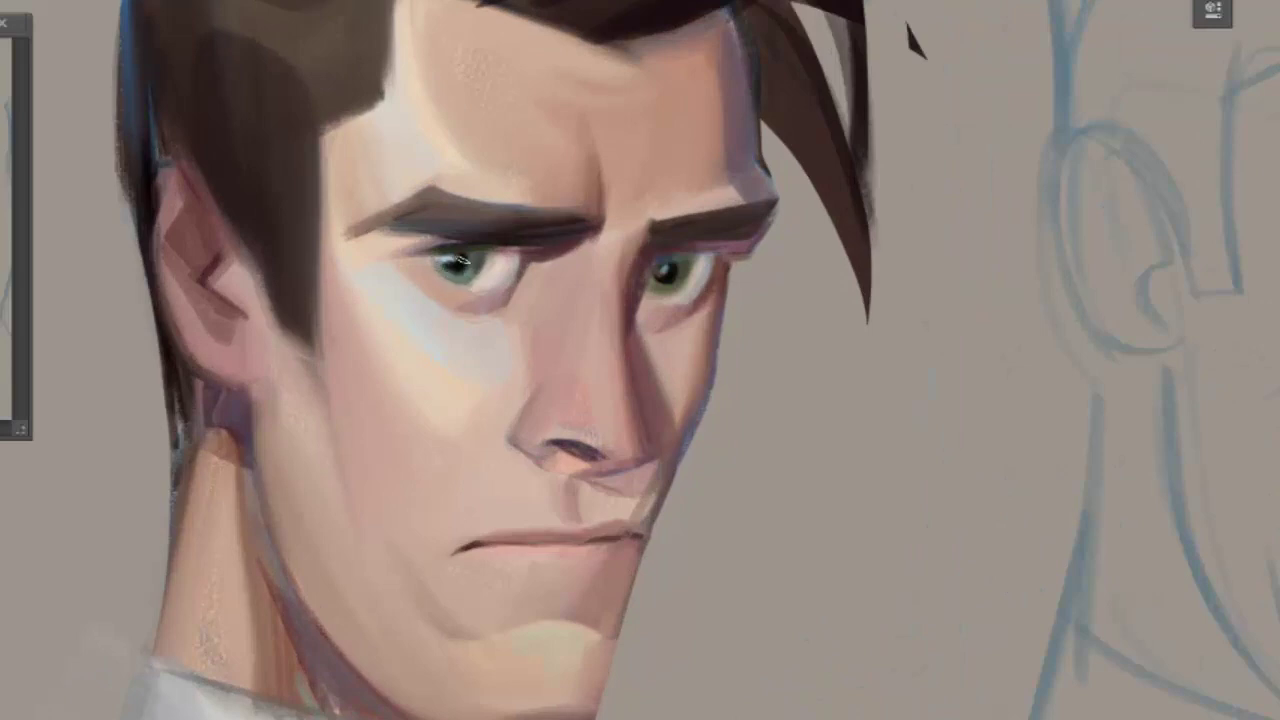
Bring the whole head into view and darken the left eyebrow with a stroke.
{"action": "scroll", "coordinate": [693, 291], "scroll_direction": "down", "scroll_amount": 1}
{"action": "scroll", "coordinate": [834, 299], "scroll_direction": "down", "scroll_amount": 2}
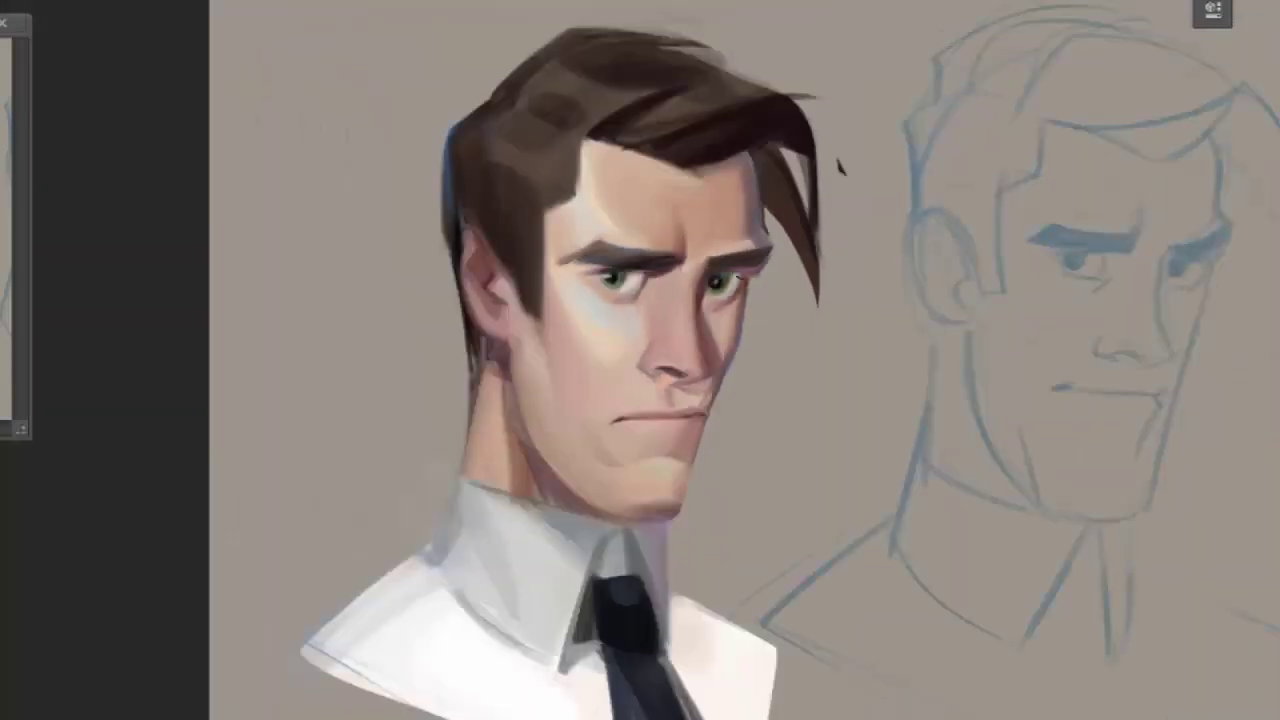
{"action": "scroll", "coordinate": [713, 283], "scroll_direction": "up", "scroll_amount": 4}
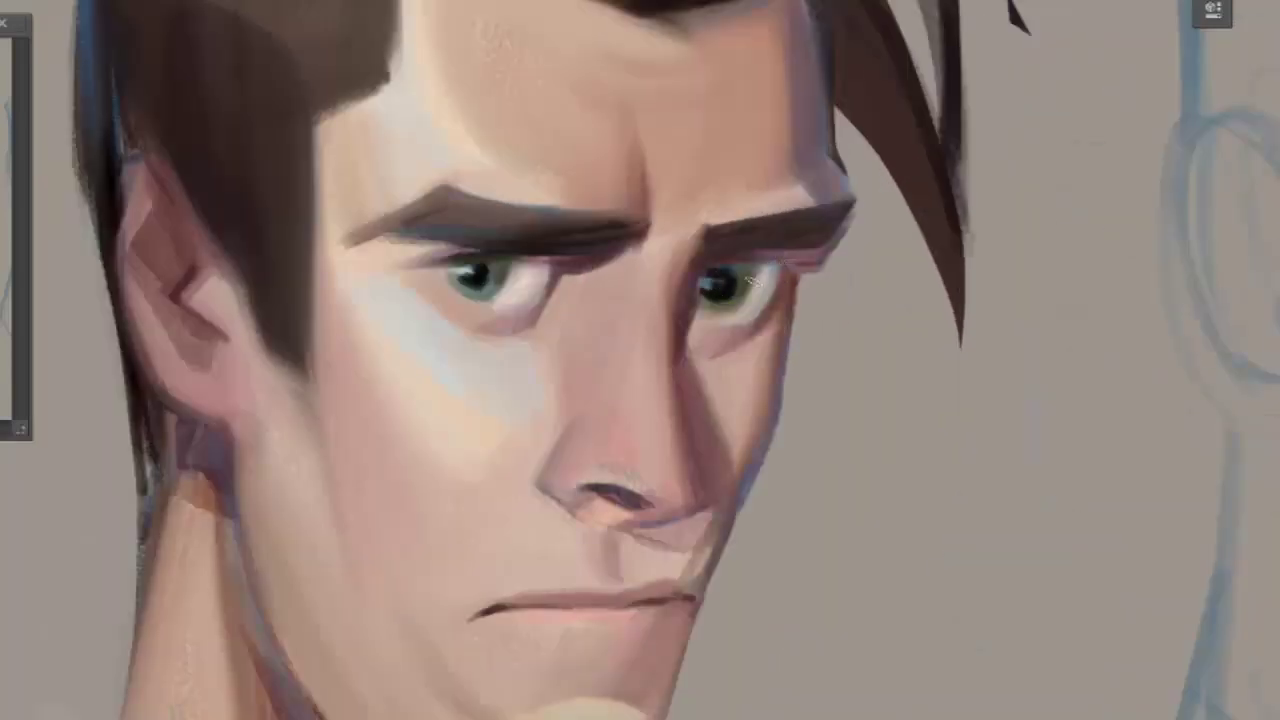
{"action": "scroll", "coordinate": [721, 318], "scroll_direction": "down", "scroll_amount": 1}
{"action": "scroll", "coordinate": [885, 165], "scroll_direction": "down", "scroll_amount": 1}
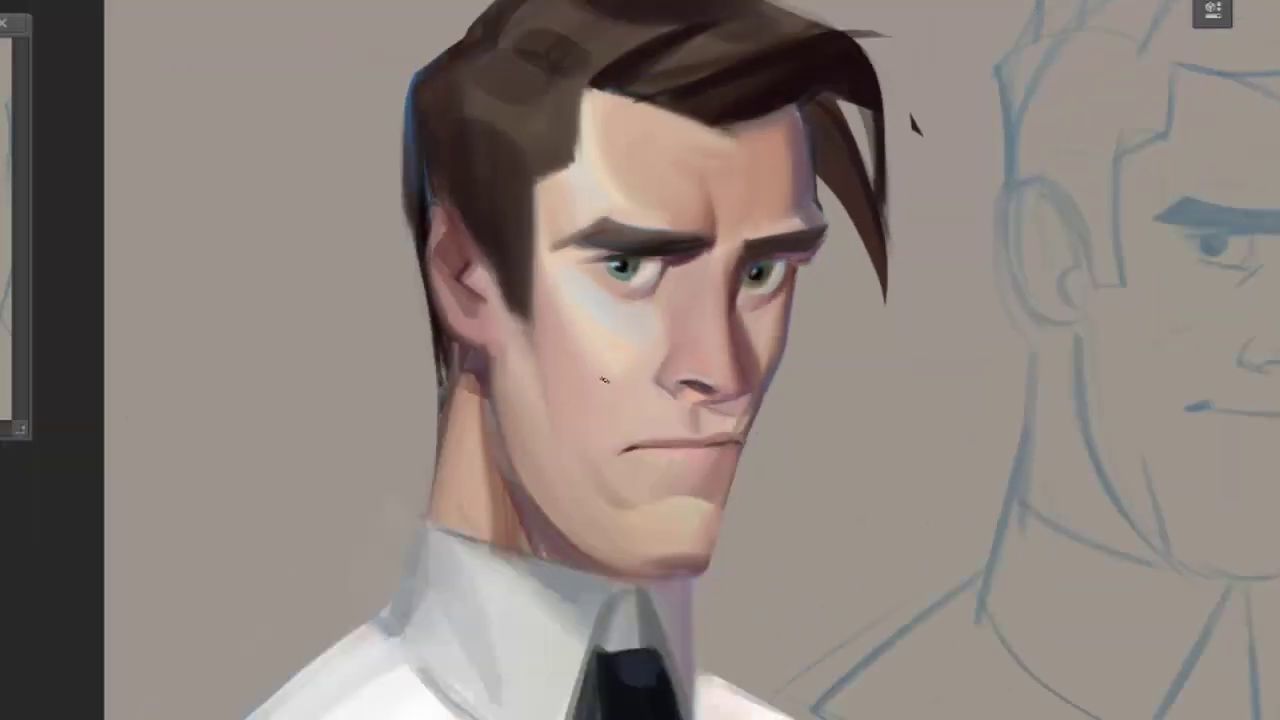
{"action": "mouse_move", "coordinate": [792, 510]}
{"action": "left_mouse_down"}
{"action": "mouse_move", "coordinate": [1002, 510]}
{"action": "mouse_move", "coordinate": [752, 490]}
{"action": "left_mouse_up"}
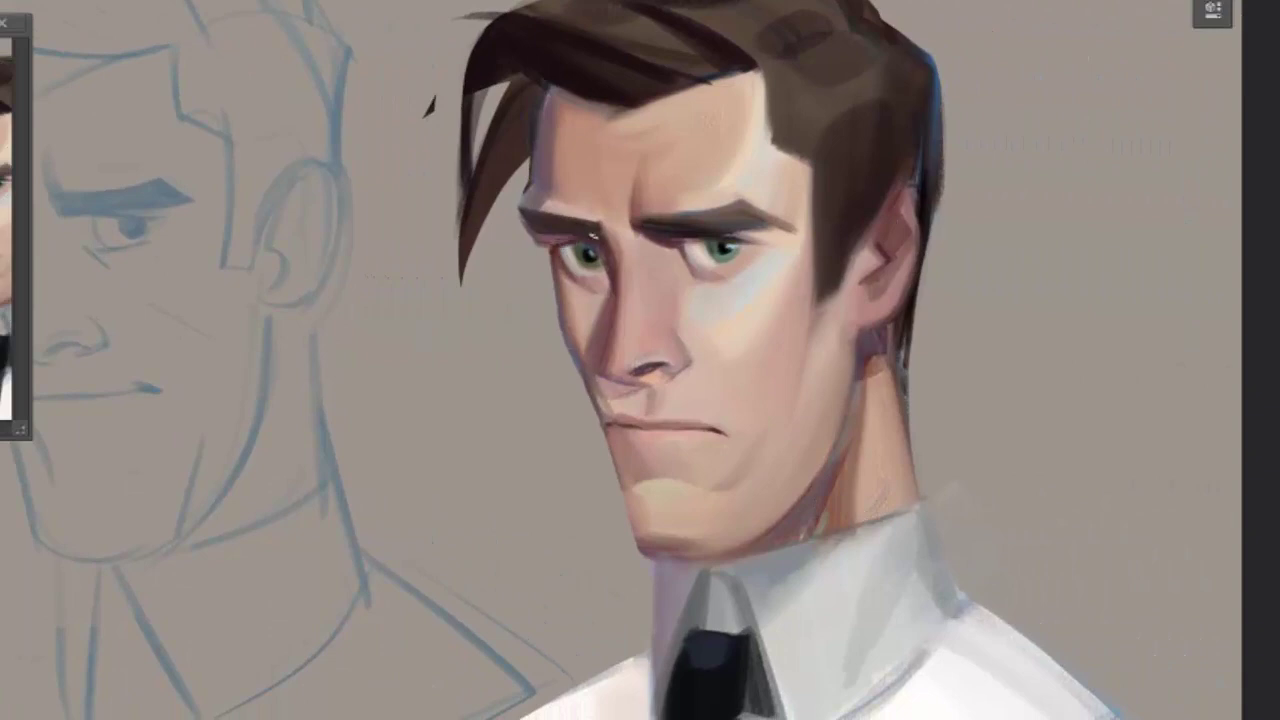
{"action": "scroll", "coordinate": [605, 252], "scroll_direction": "up", "scroll_amount": 2}
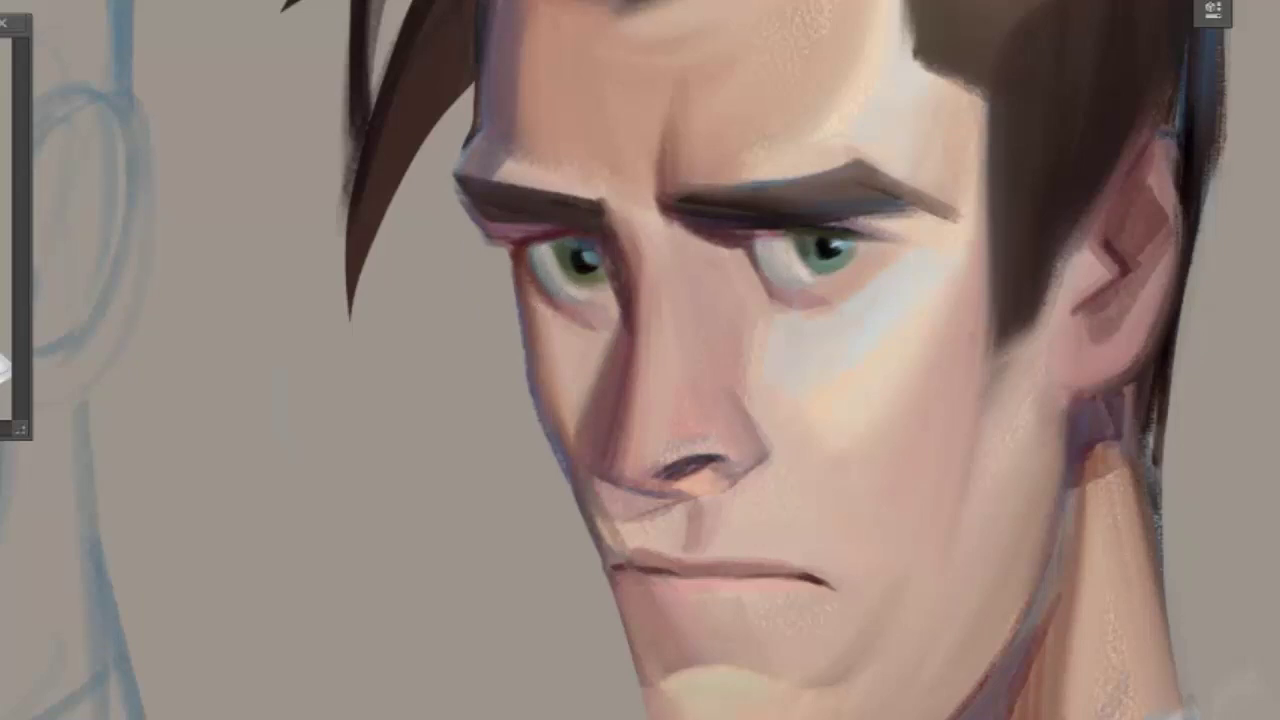
{"action": "mouse_move", "coordinate": [458, 182]}
{"action": "left_mouse_down"}
{"action": "mouse_move", "coordinate": [514, 222]}
{"action": "mouse_move", "coordinate": [584, 214]}
{"action": "mouse_move", "coordinate": [572, 206]}
{"action": "left_mouse_up"}
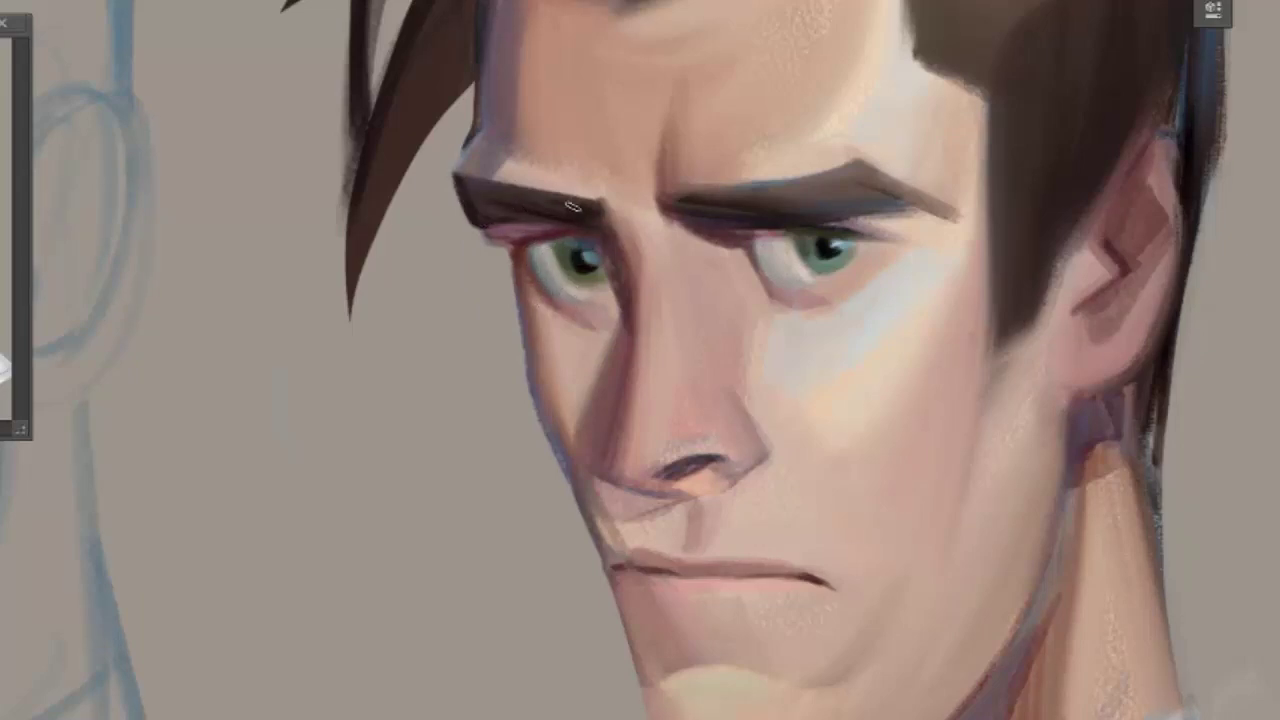
Resize the brush and flip the canvas back to normal facing.
{"action": "scroll", "coordinate": [623, 286], "scroll_direction": "down", "scroll_amount": 2}
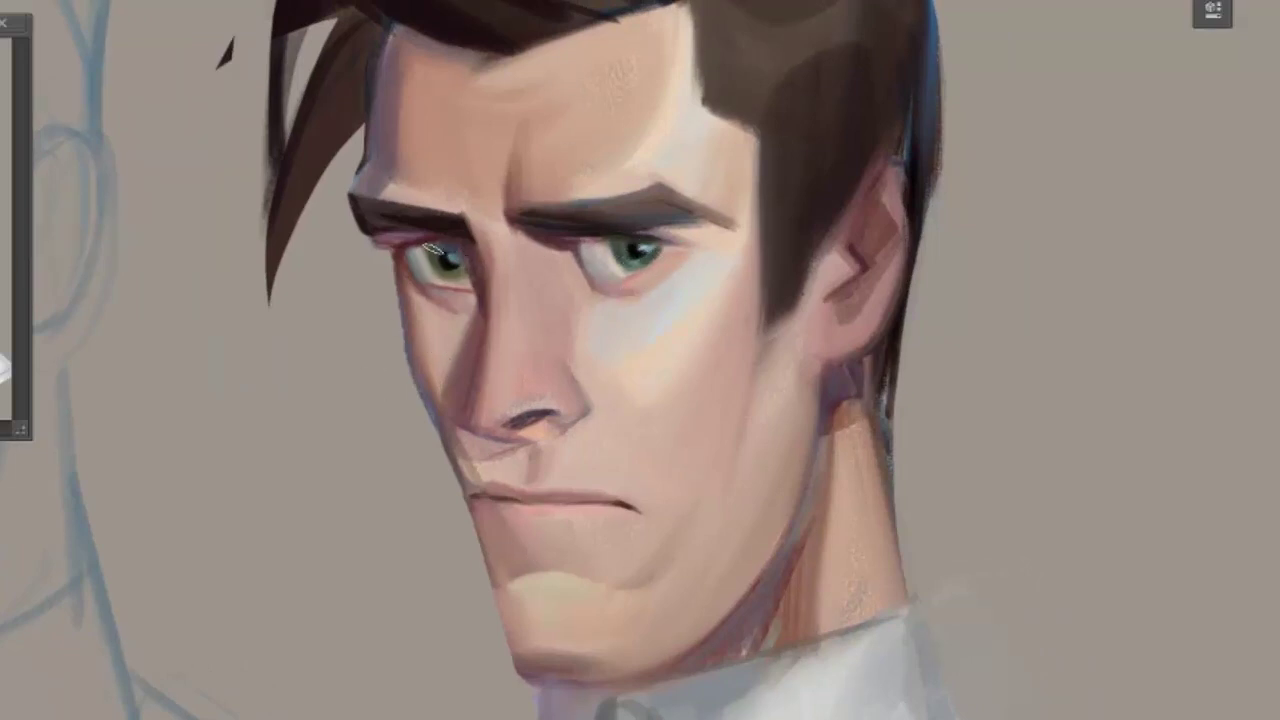
{"action": "left_click_drag", "start_coordinate": [461, 262], "coordinate": [455, 275]}
{"action": "key", "text": "h"}
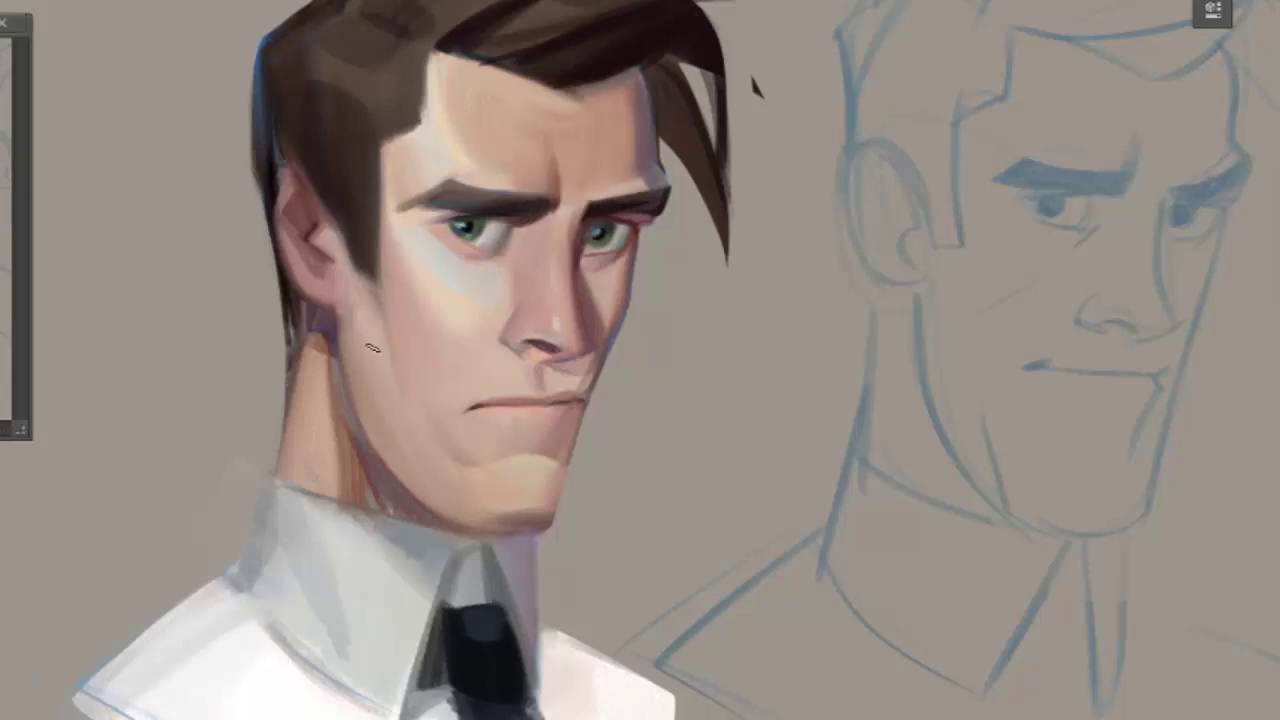
{"action": "key", "text": "v"}
Paint several shadow strokes down the neck under the jaw.
{"action": "left_click", "coordinate": [512, 257]}
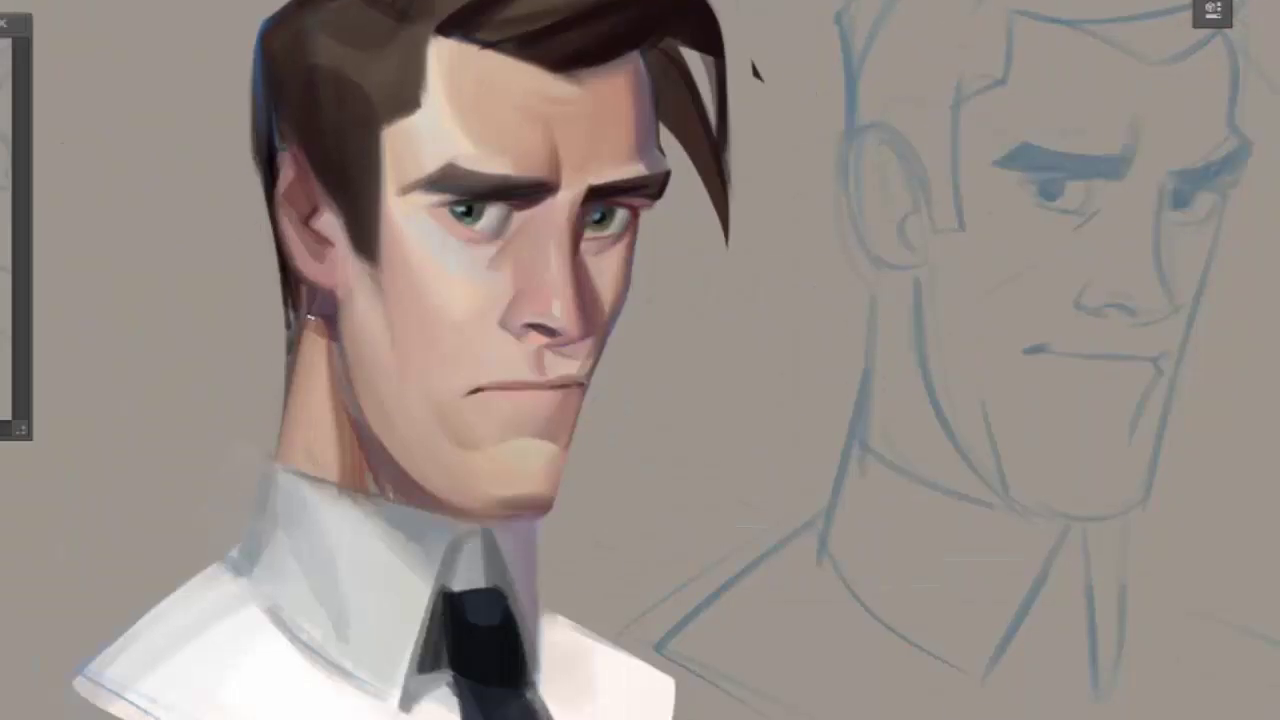
{"action": "left_click_drag", "start_coordinate": [306, 334], "coordinate": [298, 470]}
{"action": "left_click_drag", "start_coordinate": [272, 300], "coordinate": [282, 450]}
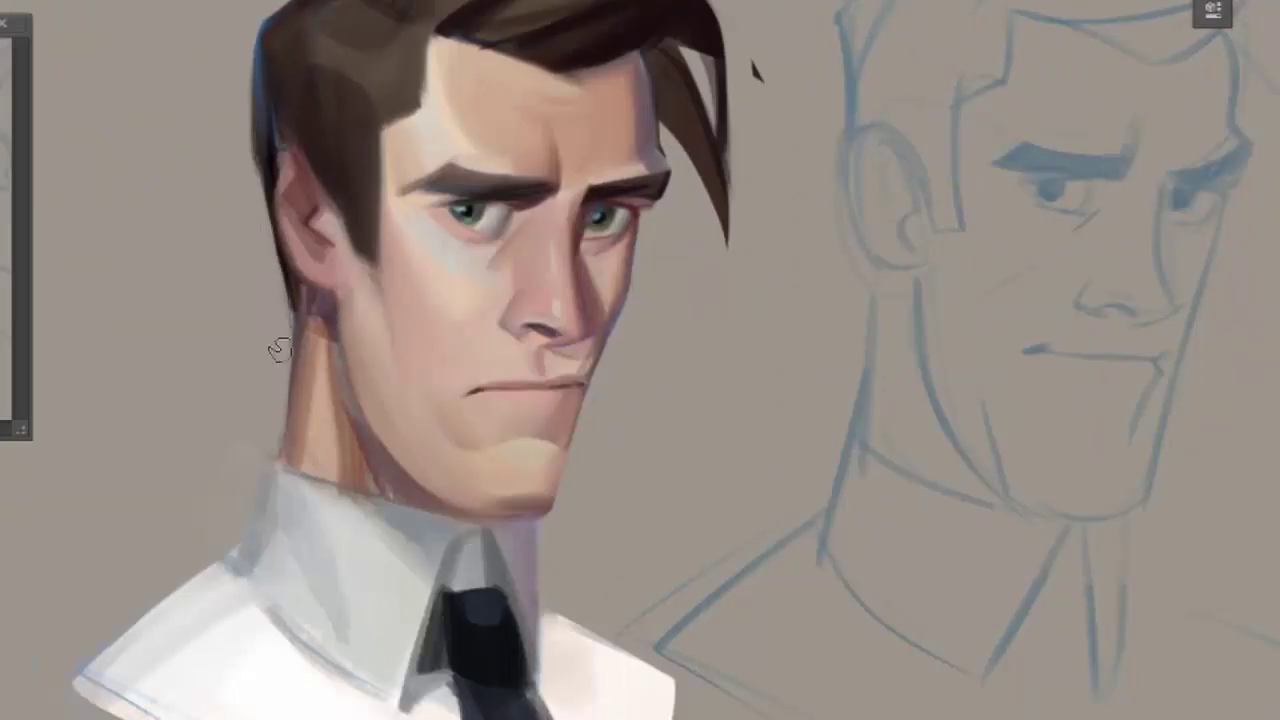
{"action": "left_click_drag", "start_coordinate": [320, 331], "coordinate": [318, 470]}
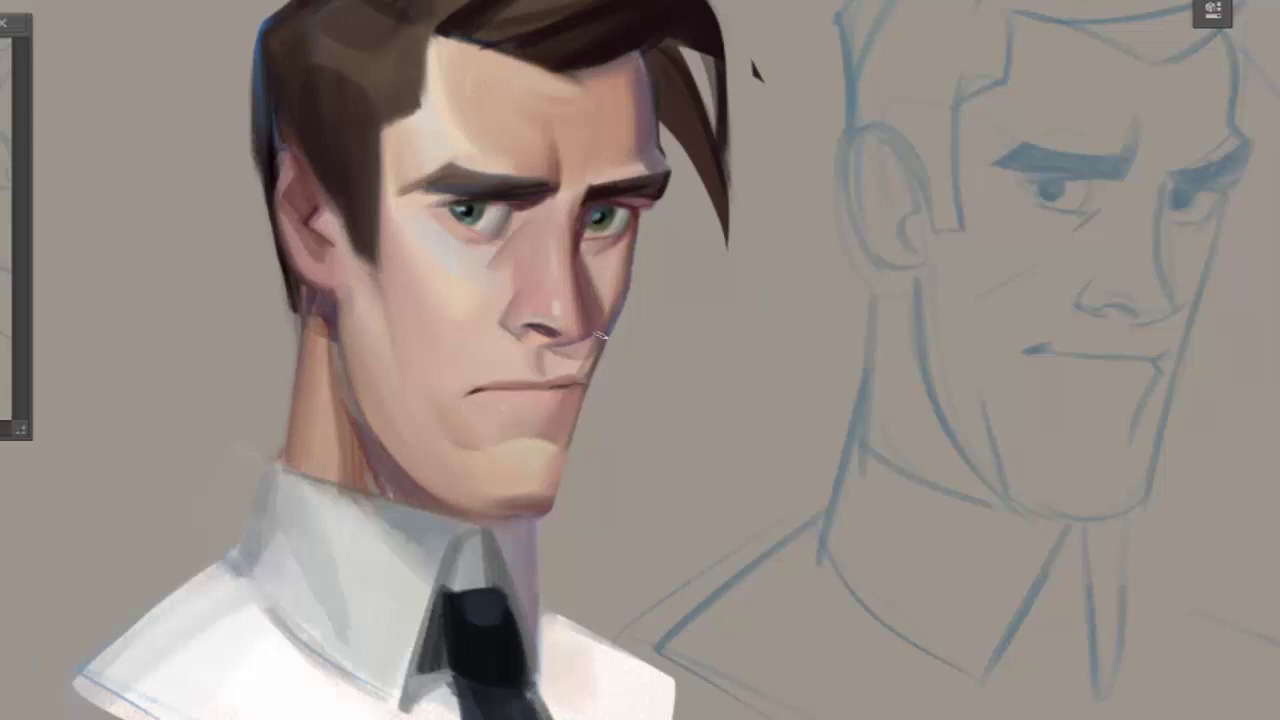
{"action": "scroll", "coordinate": [660, 310], "scroll_direction": "down", "scroll_amount": 1}
{"action": "scroll", "coordinate": [642, 289], "scroll_direction": "right", "scroll_amount": 1}
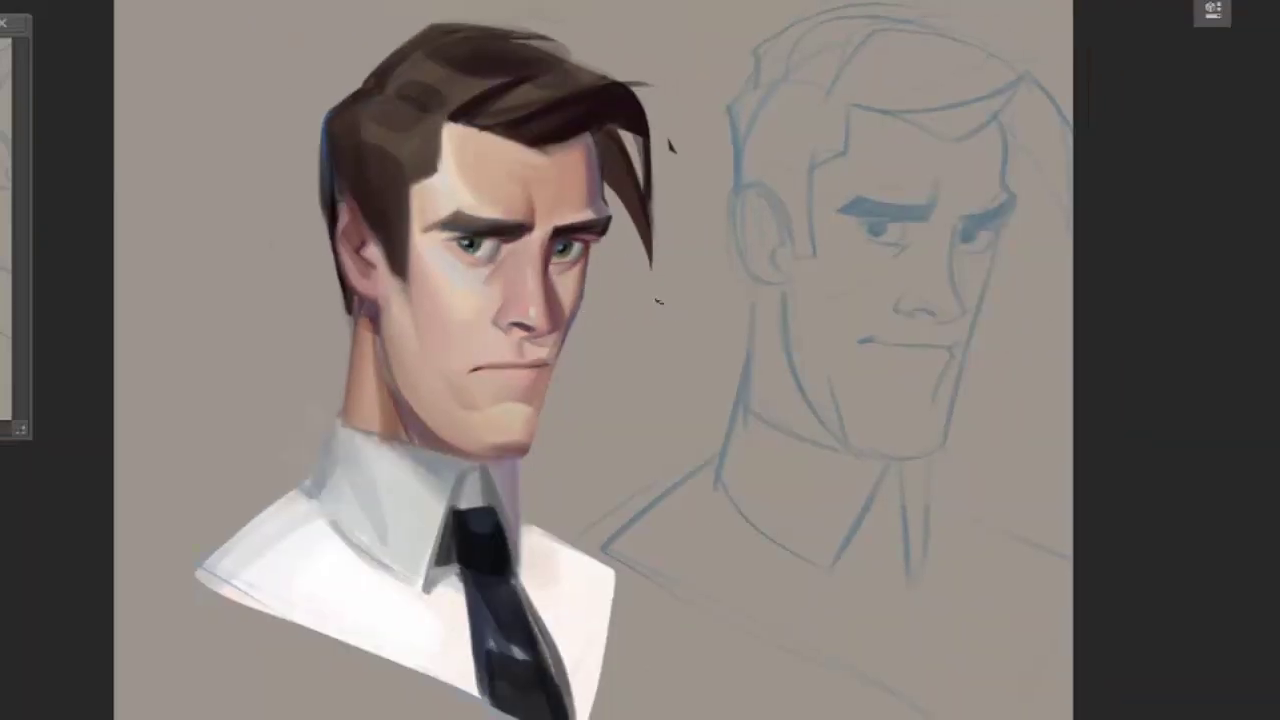
{"action": "left_click_drag", "start_coordinate": [372, 318], "coordinate": [440, 450]}
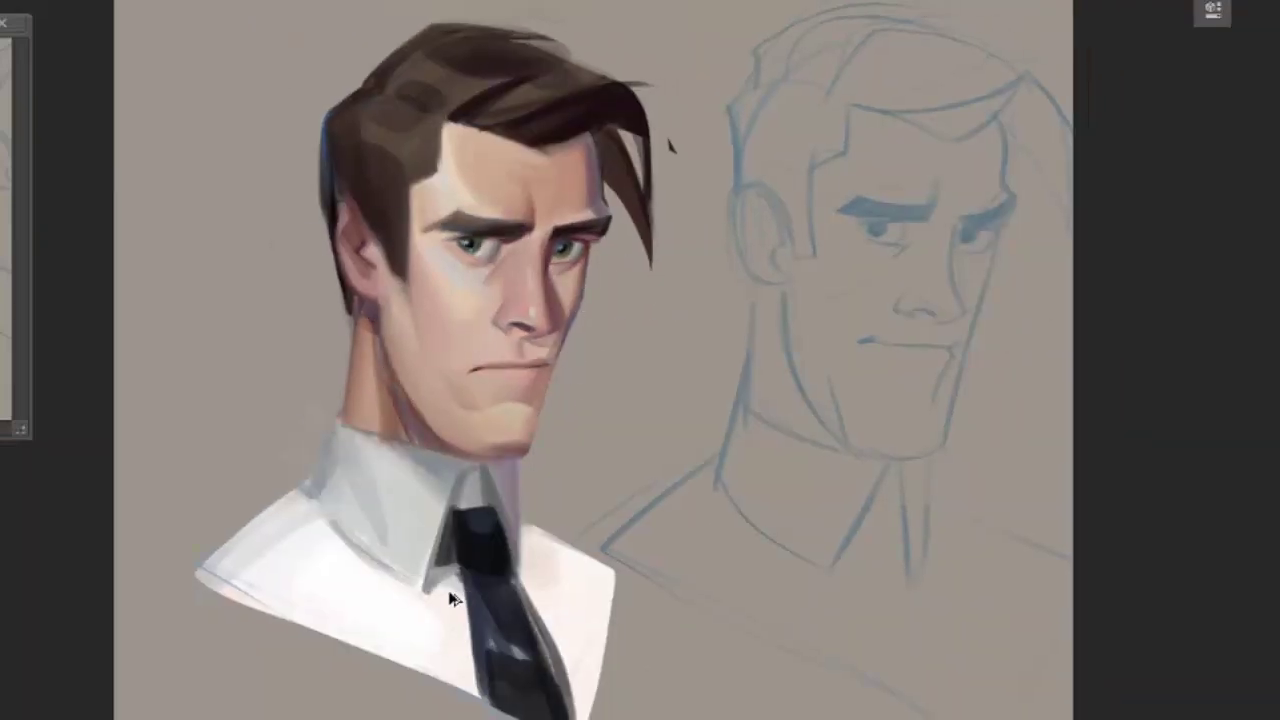
Replace the neck shading with one thin dark stroke, sample chin skin, and mirror the canvas.
{"action": "key", "text": "ctrl+z"}
{"action": "key", "text": "ctrl+z"}
{"action": "left_click_drag", "start_coordinate": [380, 304], "coordinate": [394, 392]}
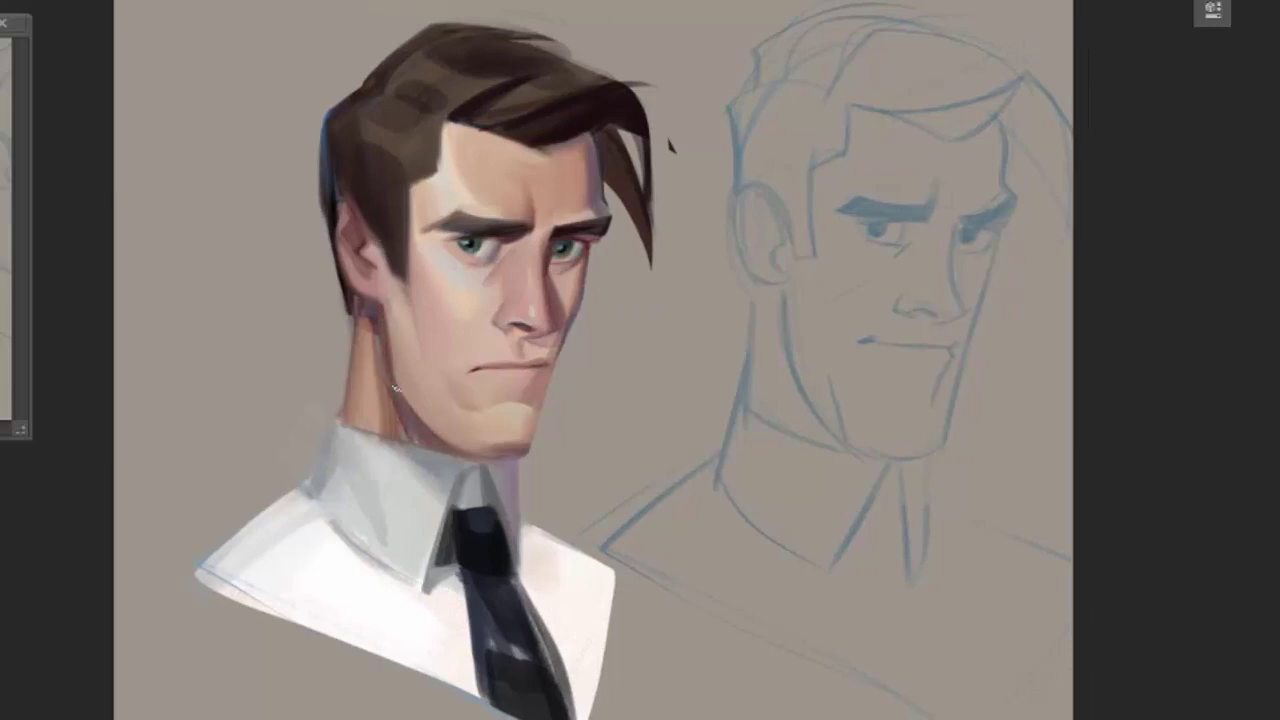
{"action": "left_click", "coordinate": [463, 378], "text": "alt"}
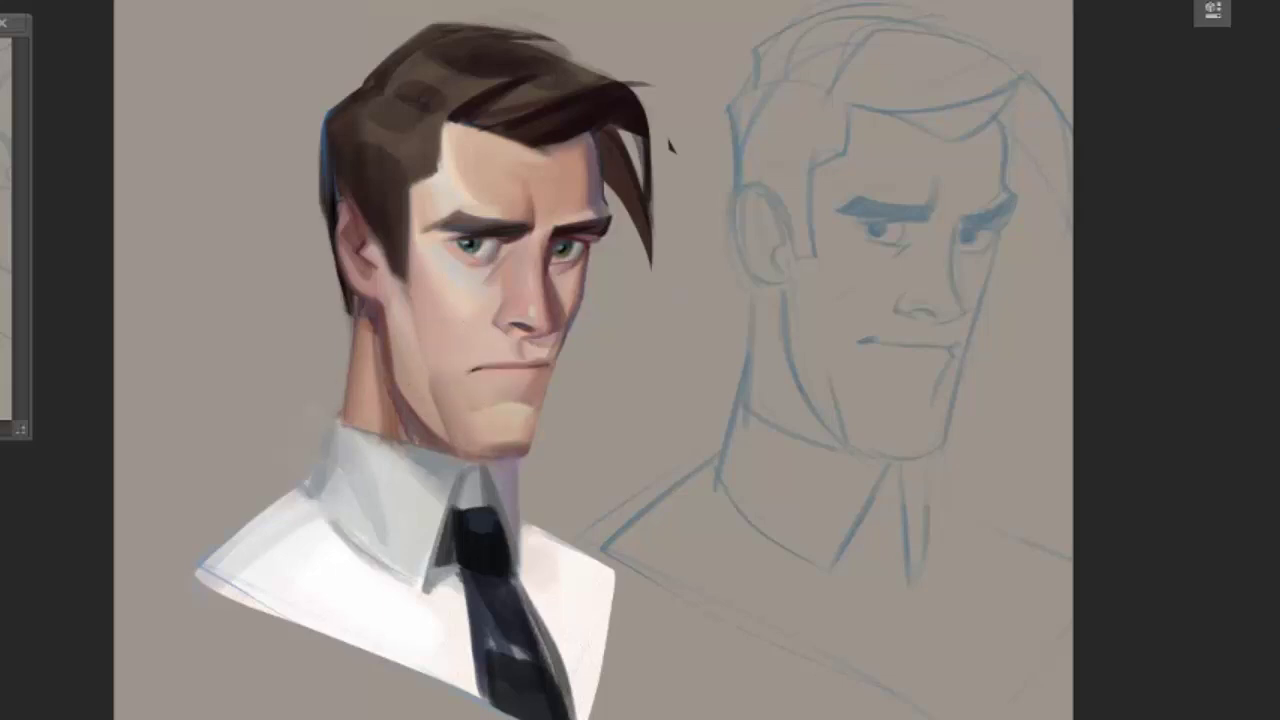
{"action": "key", "text": "ctrl+shift+h"}
{"action": "scroll", "coordinate": [760, 385], "scroll_direction": "up", "scroll_amount": 1}
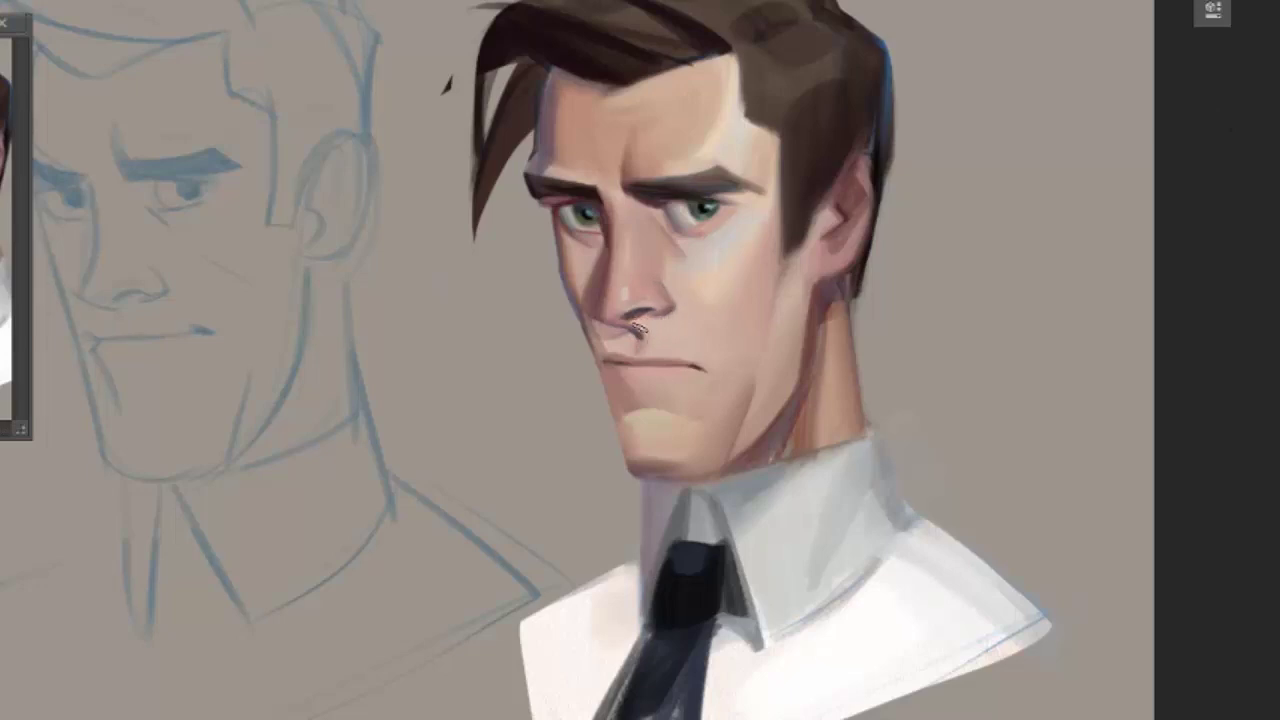
Reshape the nose tip rounder, sampling skin tones around the nostril as you paint.
{"action": "scroll", "coordinate": [665, 336], "scroll_direction": "up", "scroll_amount": 2}
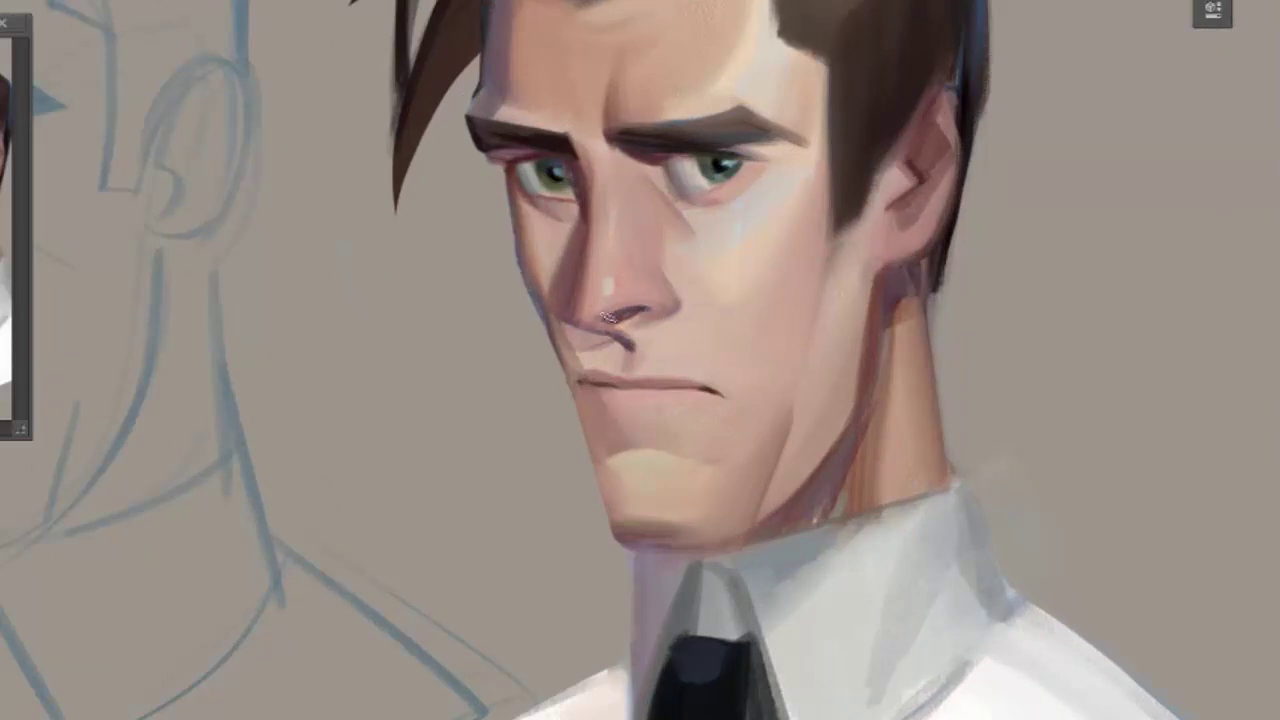
{"action": "left_click_drag", "start_coordinate": [610, 318], "coordinate": [657, 288]}
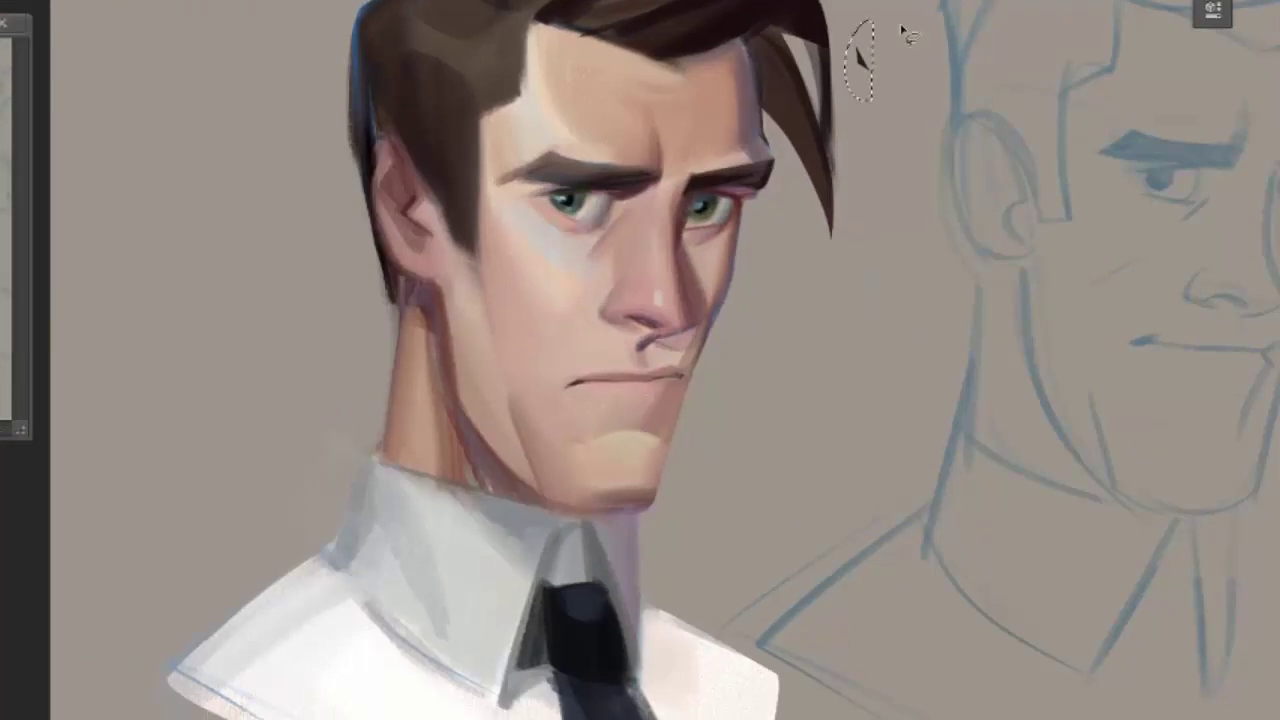
{"action": "scroll", "coordinate": [880, 270], "scroll_direction": "down", "scroll_amount": 1}
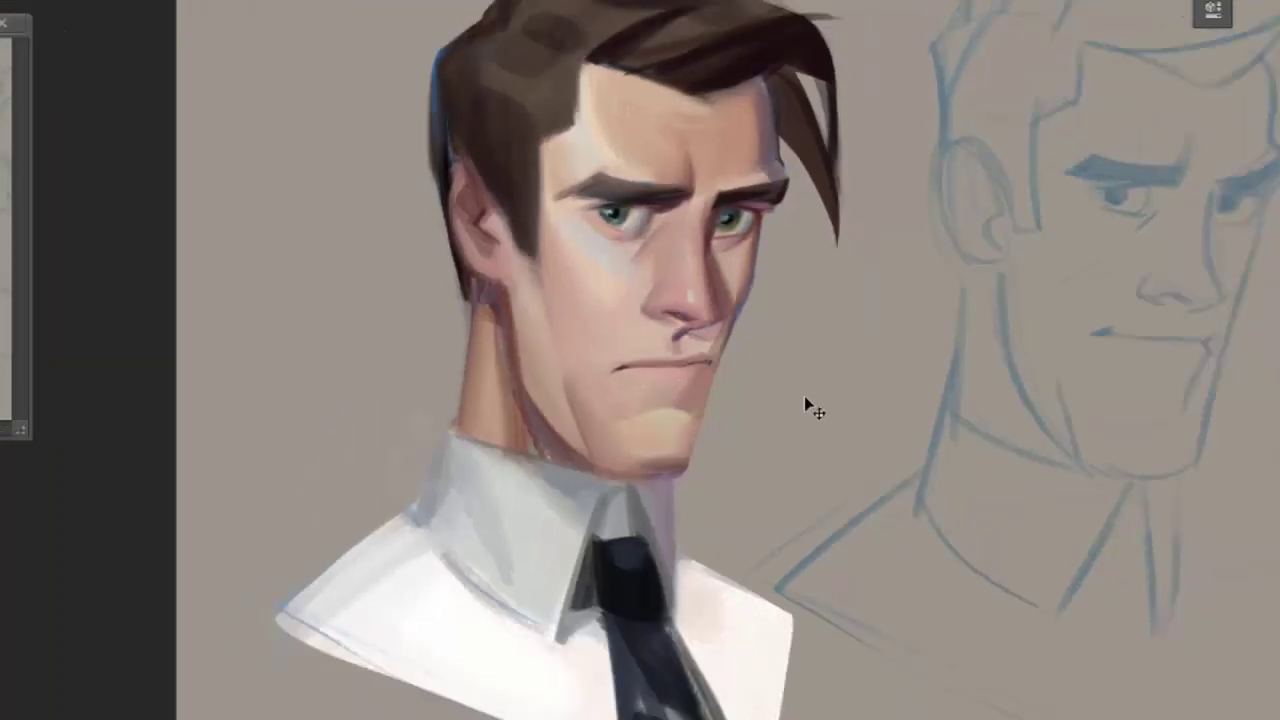
{"action": "scroll", "coordinate": [643, 548], "scroll_direction": "down", "scroll_amount": 1}
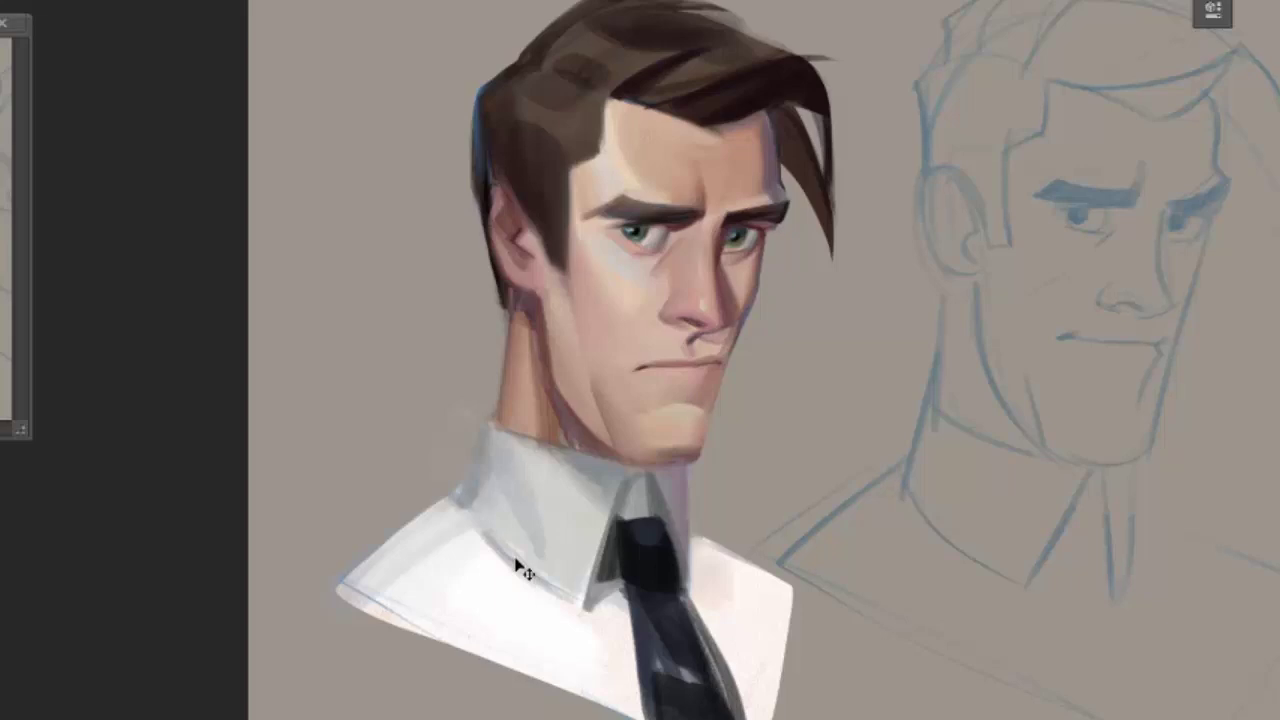
{"action": "scroll", "coordinate": [697, 328], "scroll_direction": "up", "scroll_amount": 3}
{"action": "left_click", "coordinate": [697, 335], "text": "alt"}
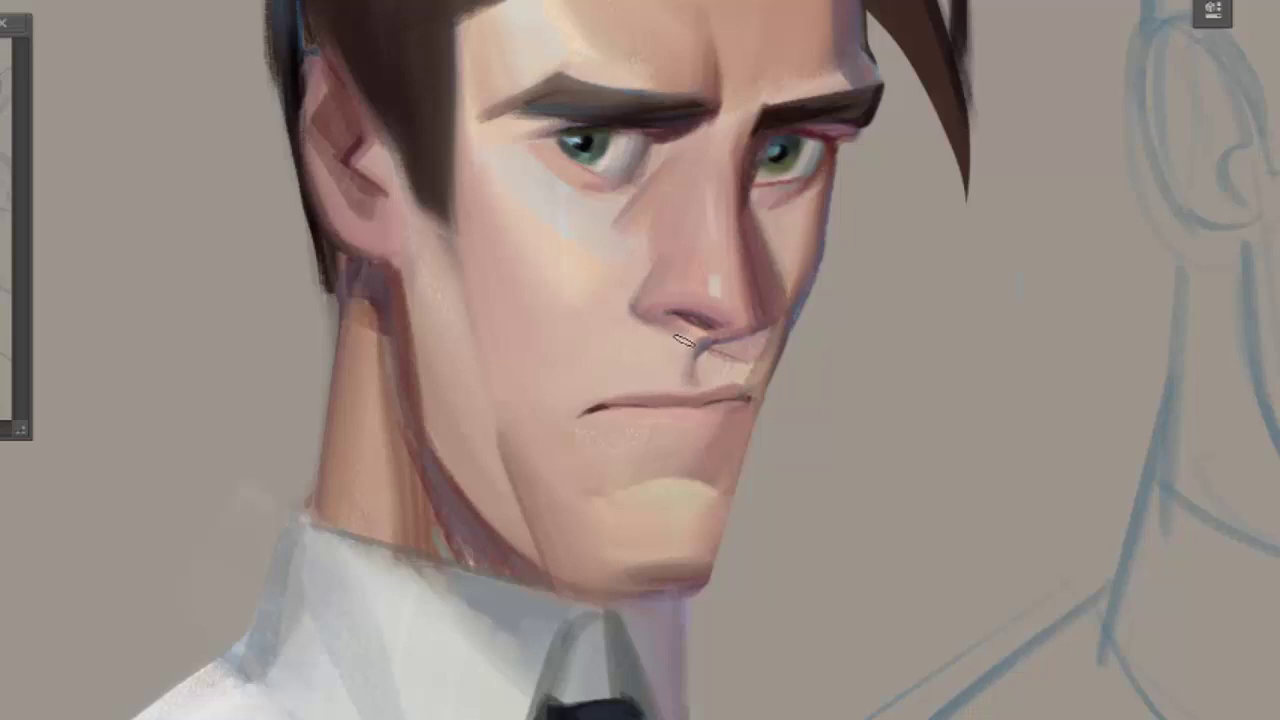
{"action": "left_click", "coordinate": [710, 314], "text": "alt"}
{"action": "left_click", "coordinate": [686, 316], "text": "alt"}
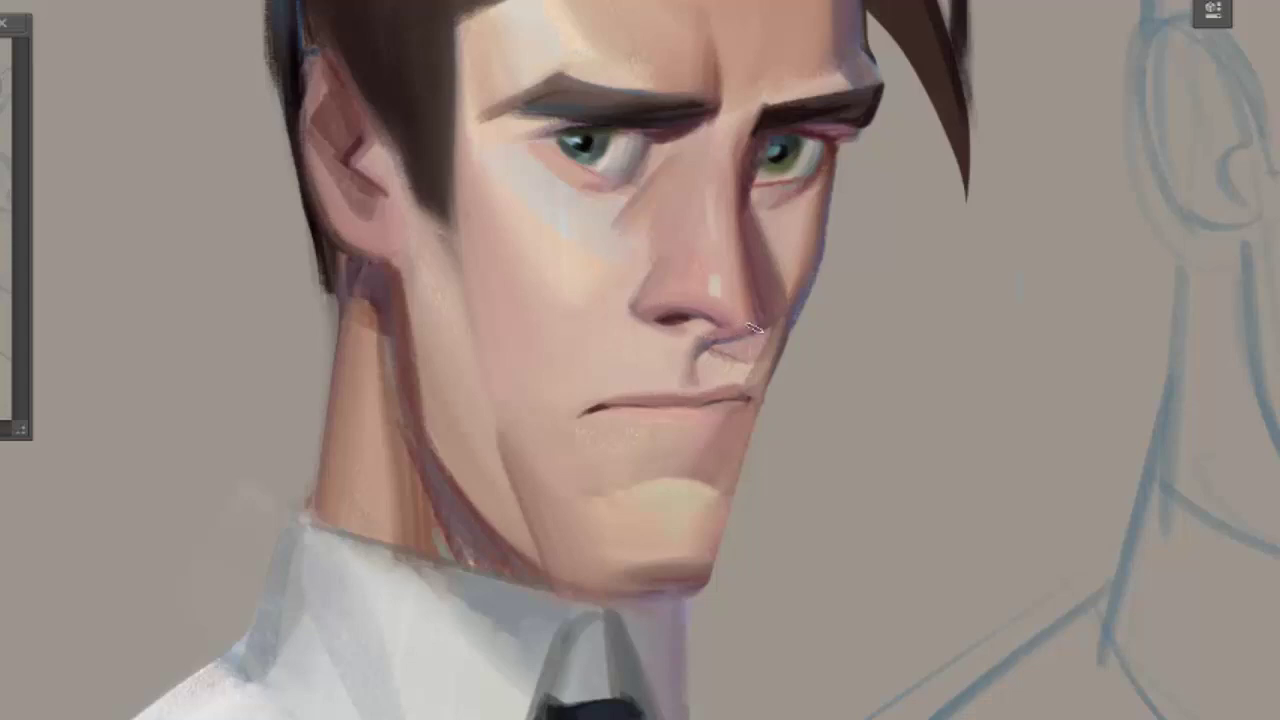
{"action": "left_click_drag", "start_coordinate": [698, 377], "coordinate": [688, 345]}
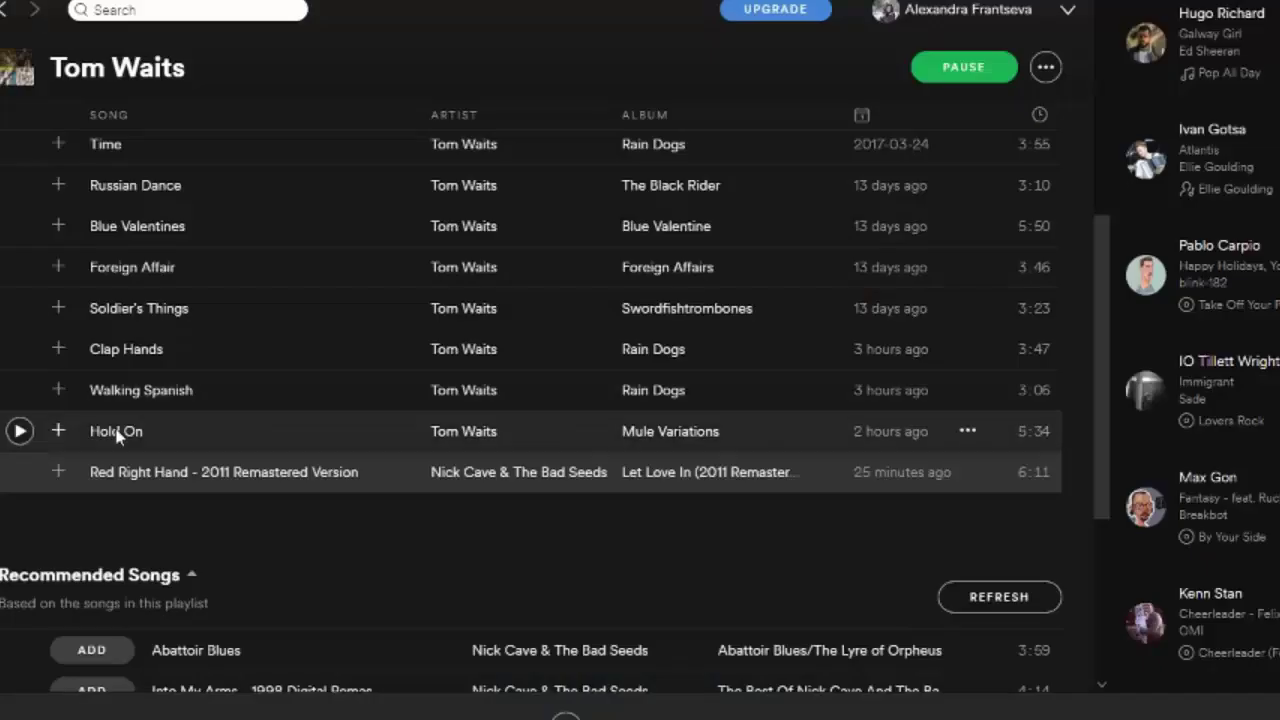
Start 'Tango Till They're Sore' in the Tom Waits playlist.
{"action": "scroll", "coordinate": [20, 429], "scroll_direction": "up", "scroll_amount": 10}
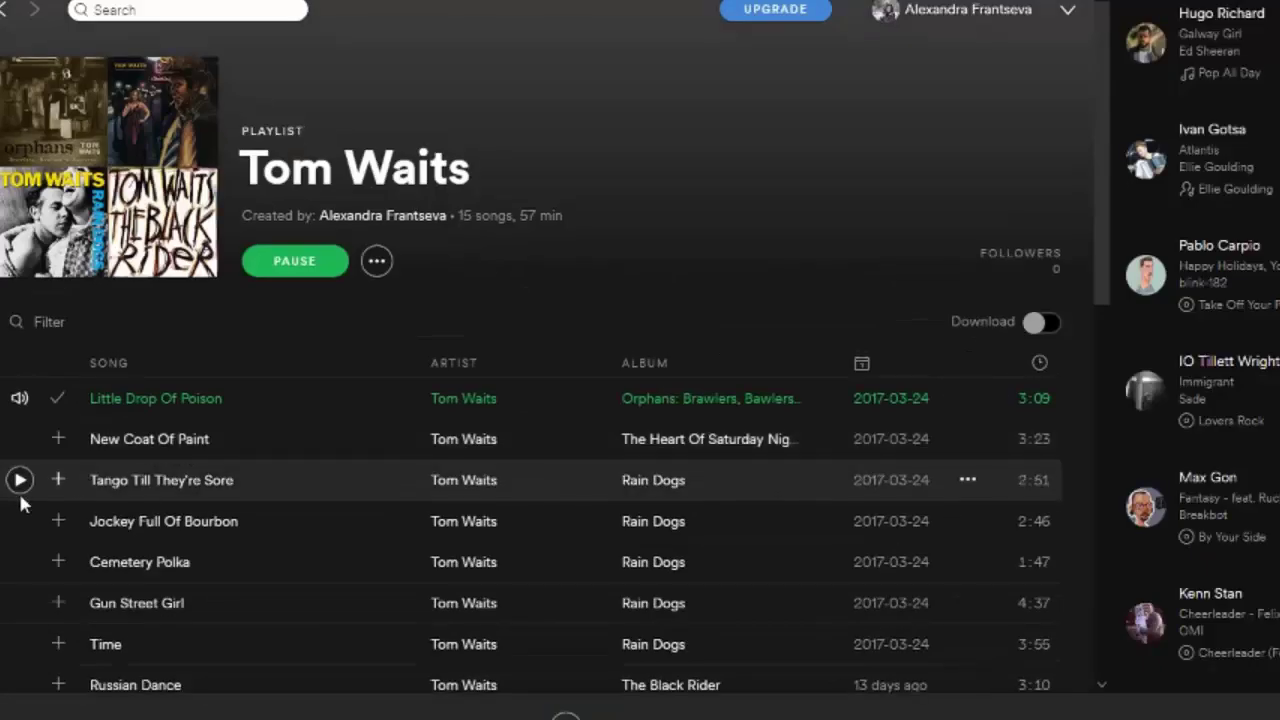
{"action": "left_click", "coordinate": [20, 480]}
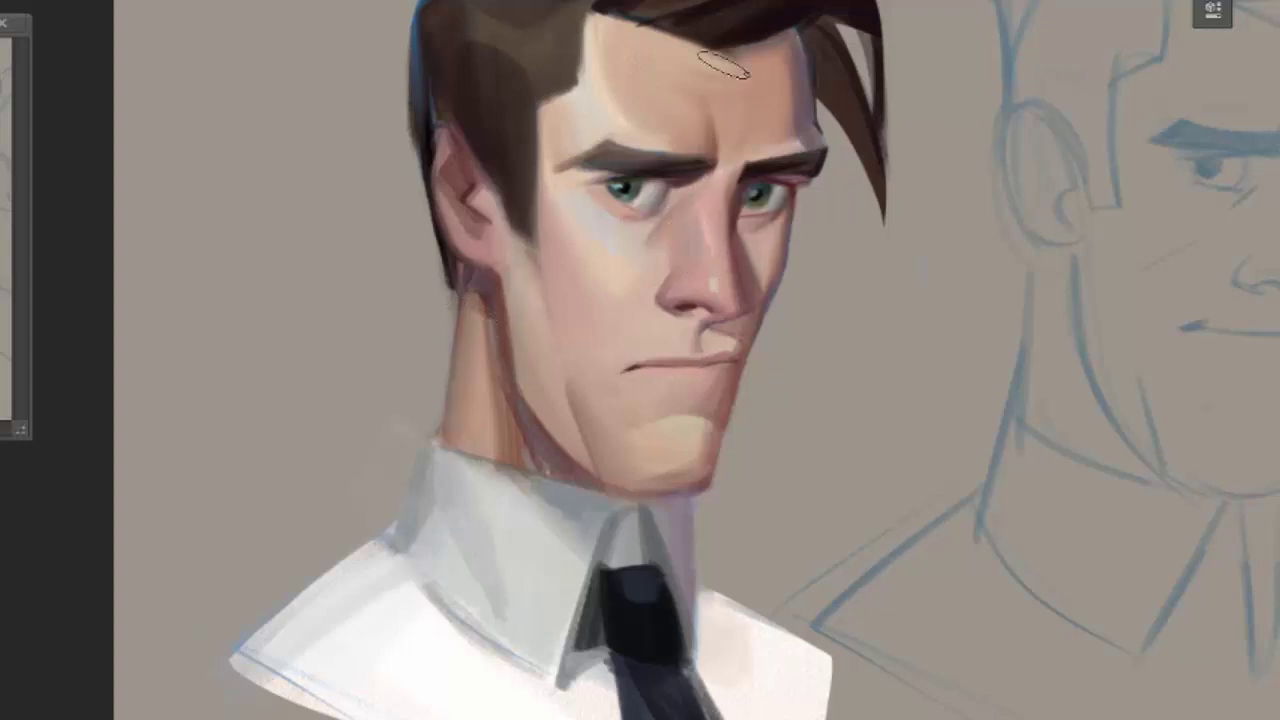
Mirror the canvas and repaint the loose hair strands over the man's temple.
{"action": "key", "text": "h"}
{"action": "scroll", "coordinate": [723, 452], "scroll_direction": "up", "scroll_amount": 2}
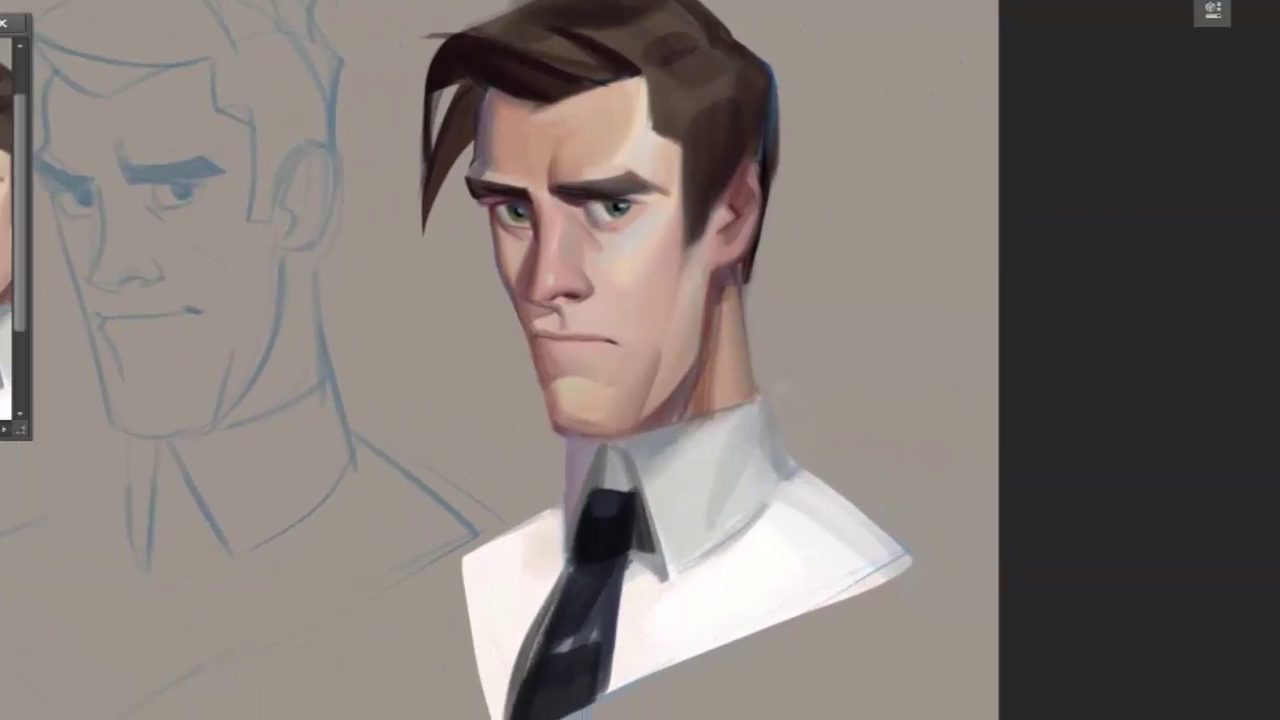
{"action": "scroll", "coordinate": [556, 265], "scroll_direction": "up", "scroll_amount": 1}
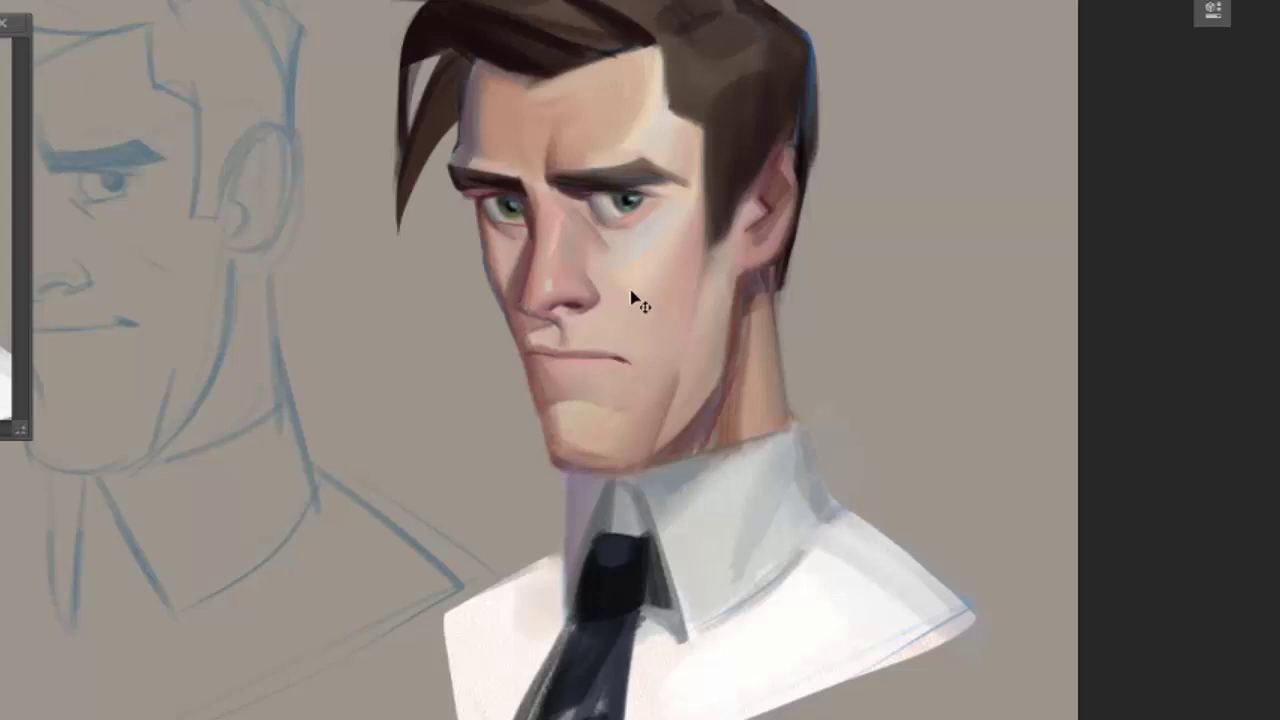
{"action": "scroll", "coordinate": [632, 298], "scroll_direction": "down", "scroll_amount": 1}
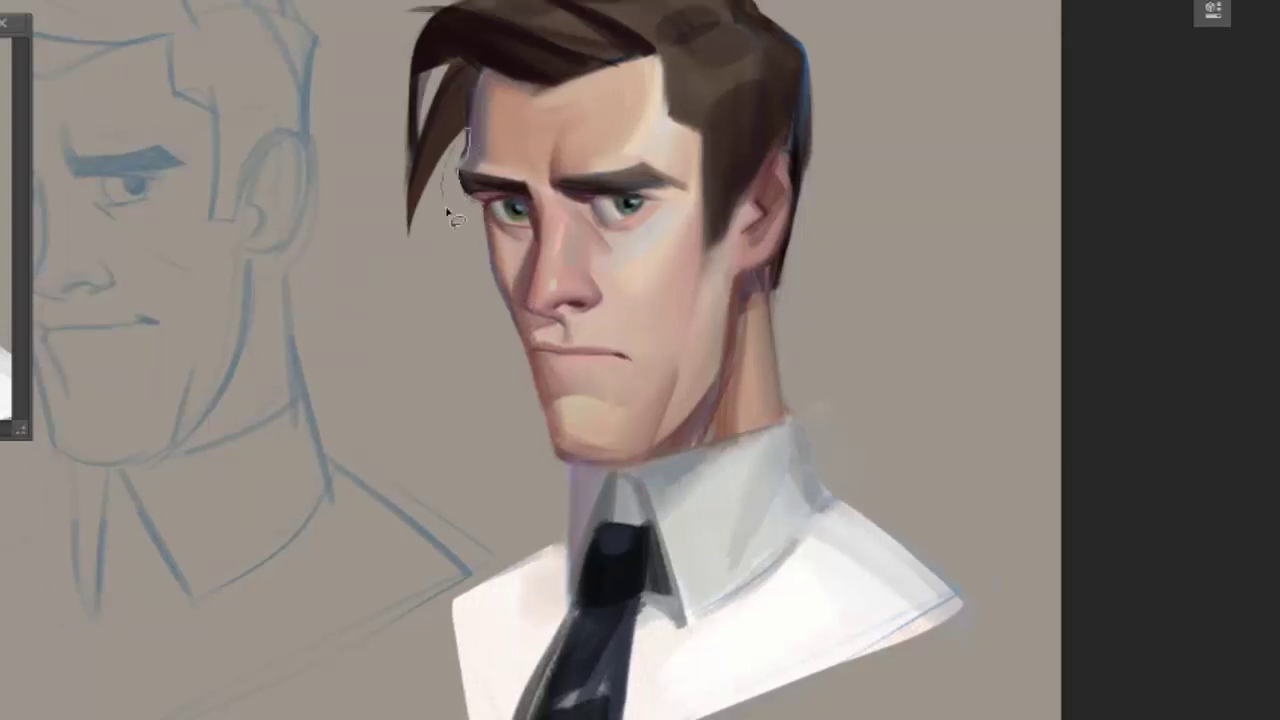
{"action": "scroll", "coordinate": [514, 163], "scroll_direction": "down", "scroll_amount": 1}
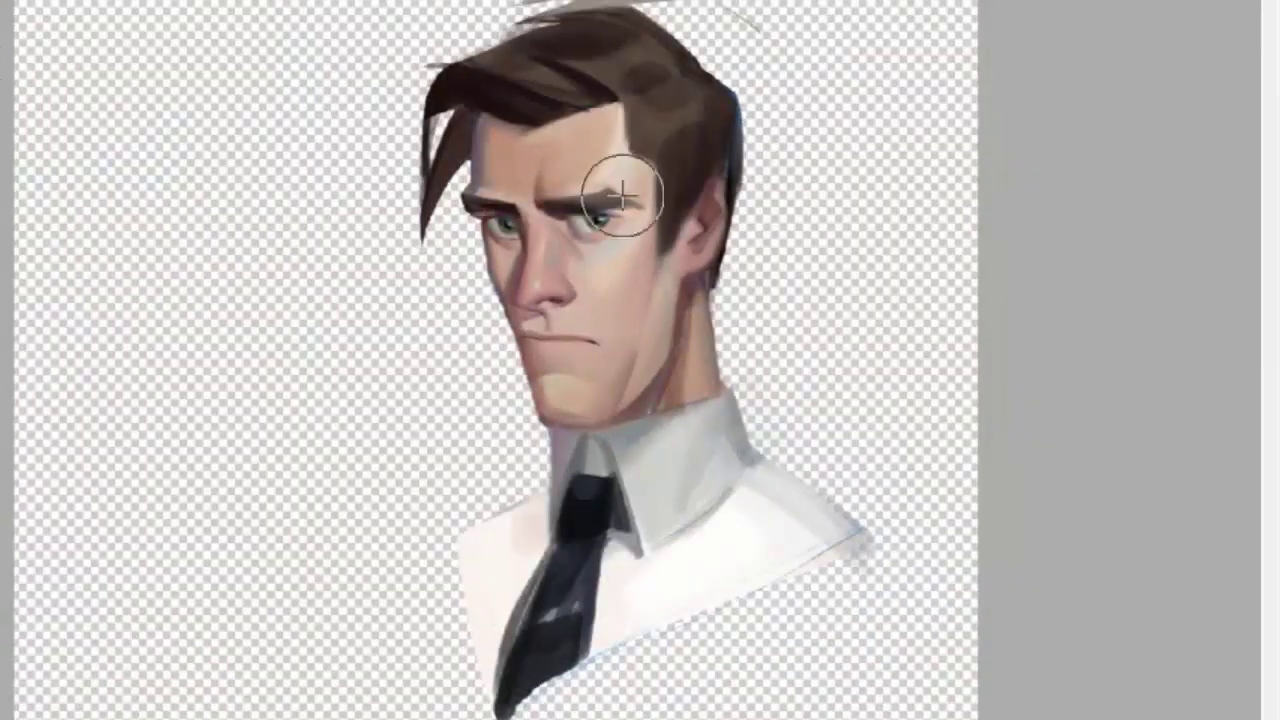
{"action": "mouse_move", "coordinate": [470, 110]}
{"action": "left_mouse_down"}
{"action": "mouse_move", "coordinate": [414, 137]}
{"action": "mouse_move", "coordinate": [394, 186]}
{"action": "mouse_move", "coordinate": [486, 131]}
{"action": "mouse_move", "coordinate": [460, 218]}
{"action": "left_mouse_up"}
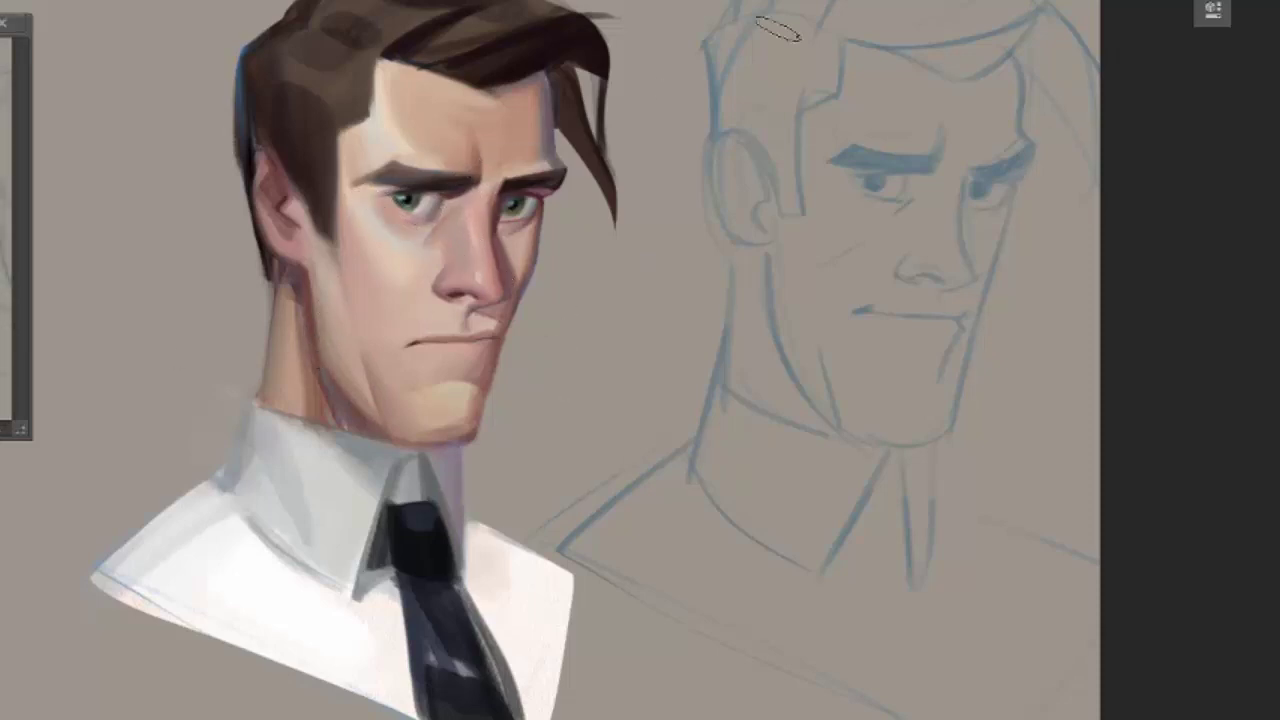
Choose a 5 px brush preset and zoom out to show the collar and tie.
{"action": "scroll", "coordinate": [405, 218], "scroll_direction": "up", "scroll_amount": 1}
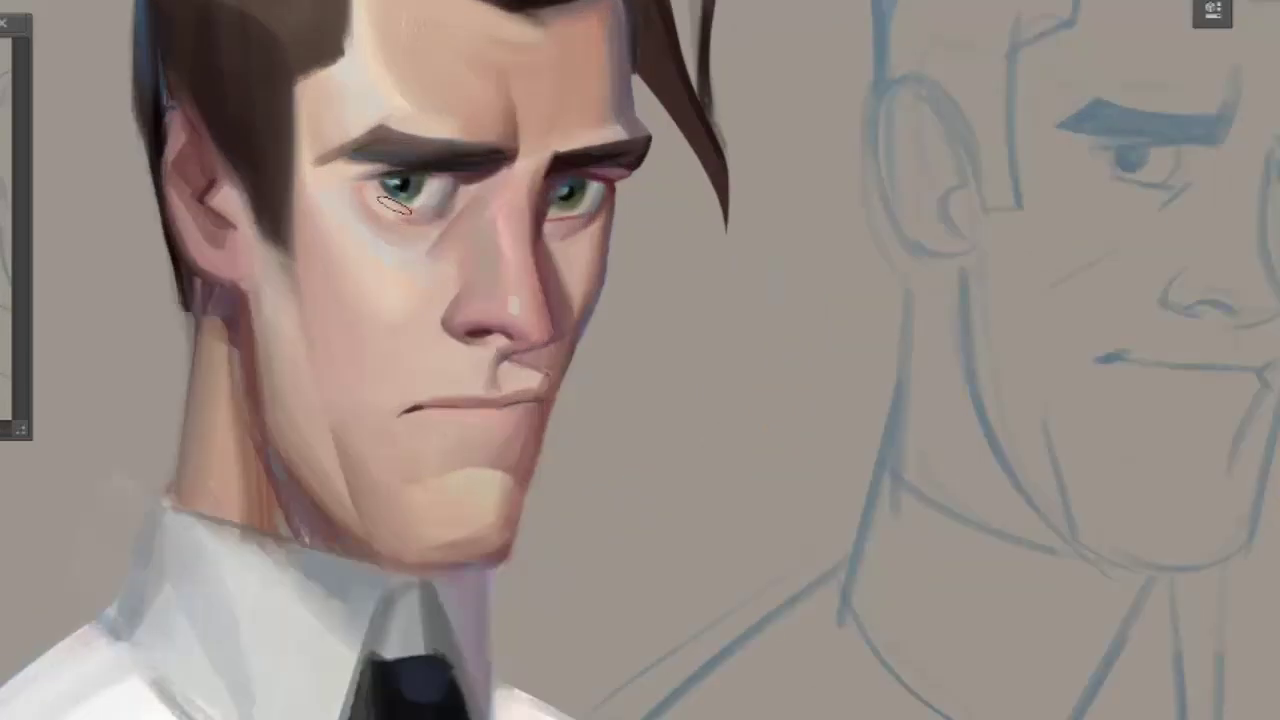
{"action": "scroll", "coordinate": [420, 212], "scroll_direction": "down", "scroll_amount": 1}
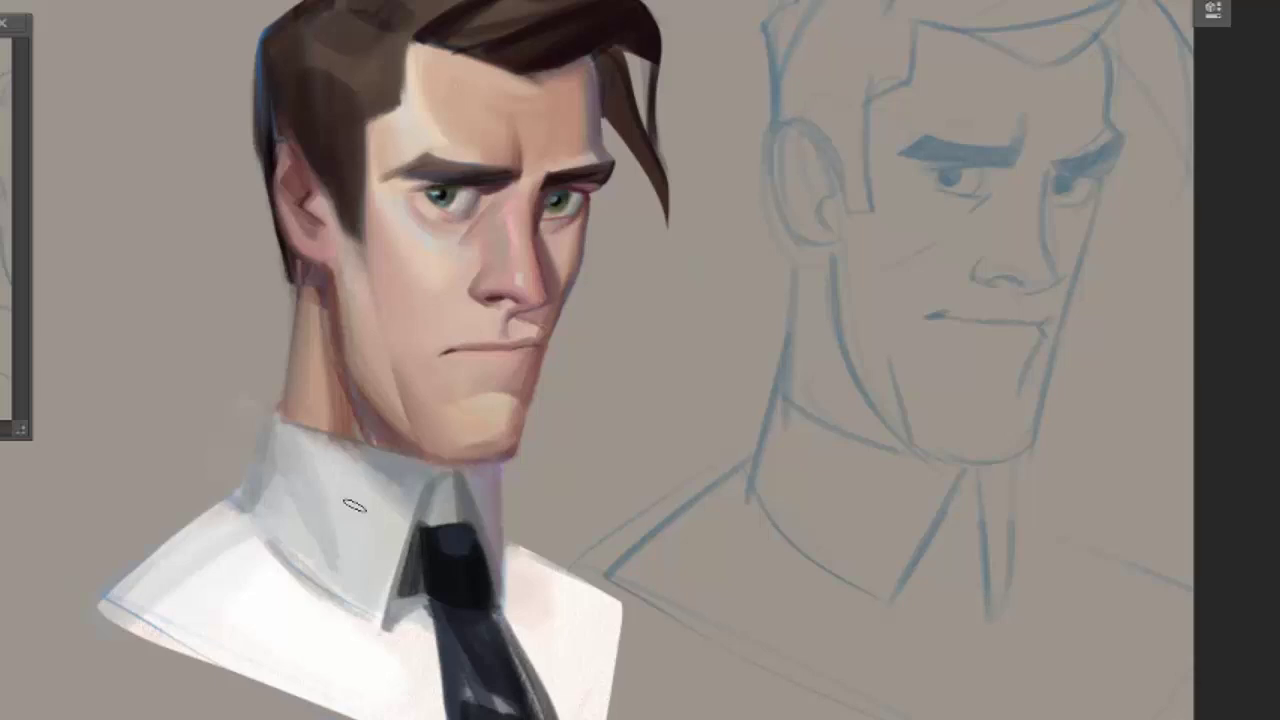
{"action": "scroll", "coordinate": [480, 192], "scroll_direction": "up", "scroll_amount": 2}
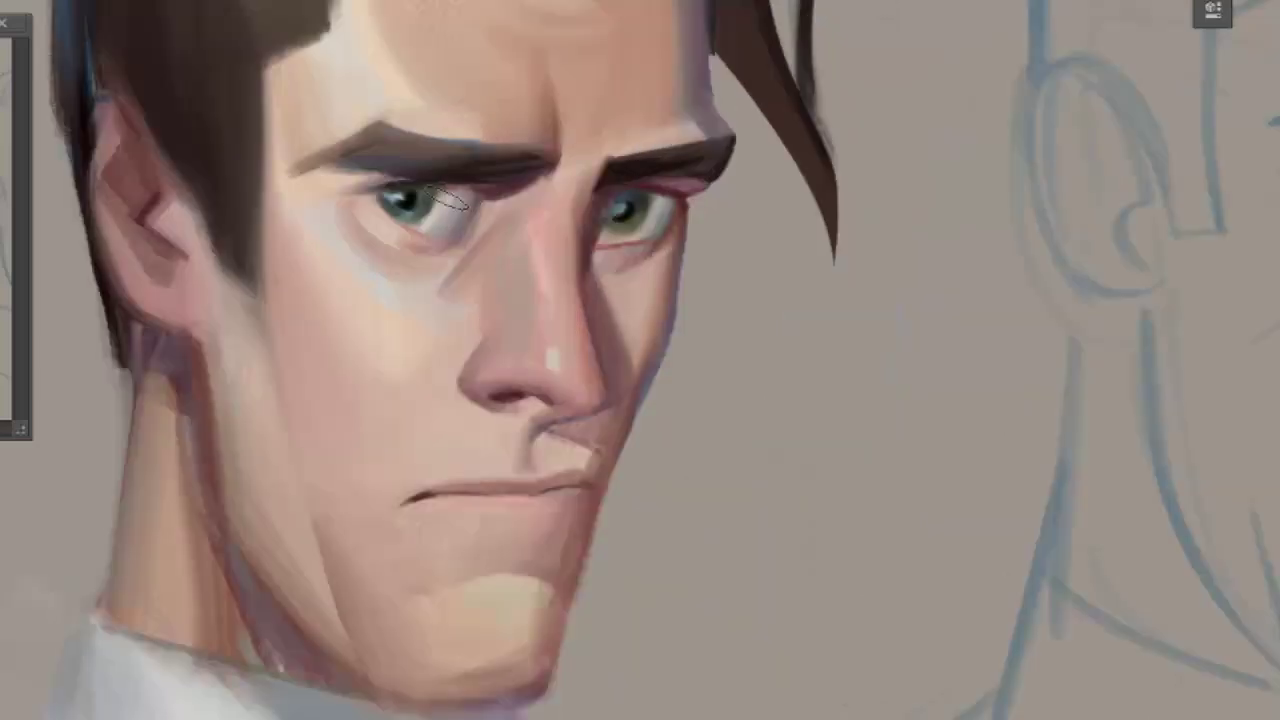
{"action": "right_click", "coordinate": [464, 204]}
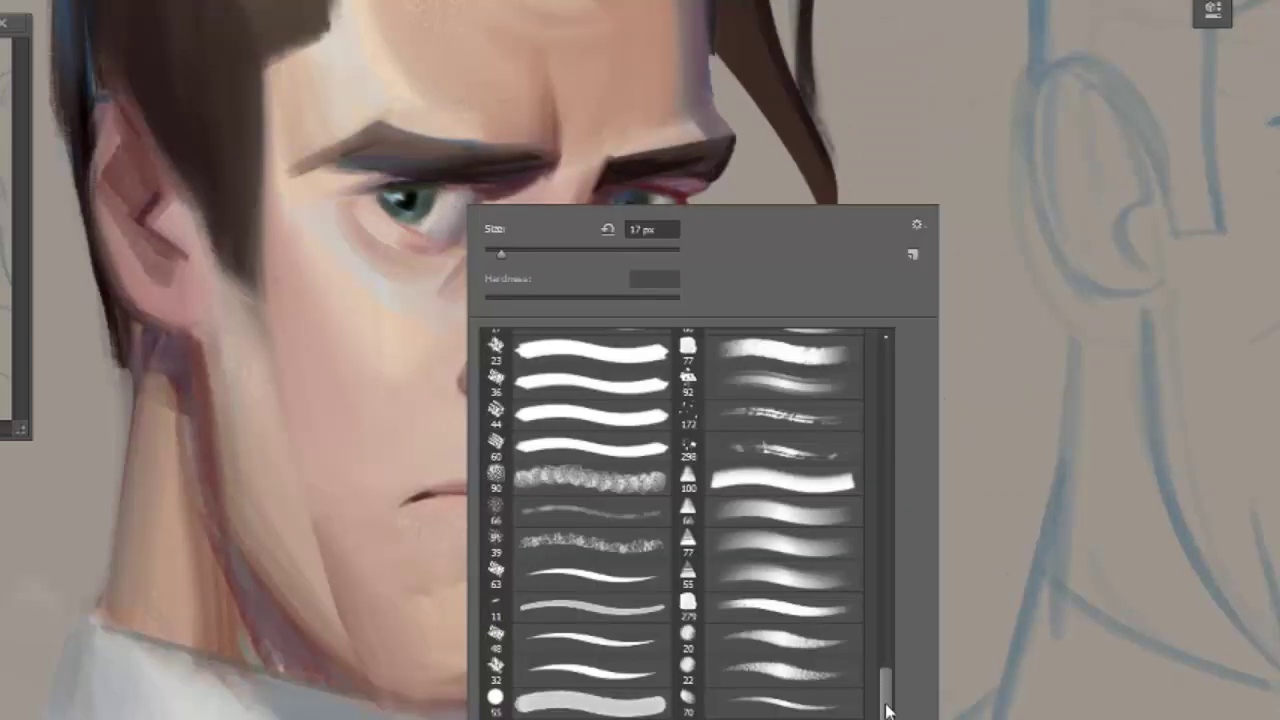
{"action": "scroll", "coordinate": [771, 560], "scroll_direction": "down", "scroll_amount": 2}
{"action": "double_click", "coordinate": [771, 606]}
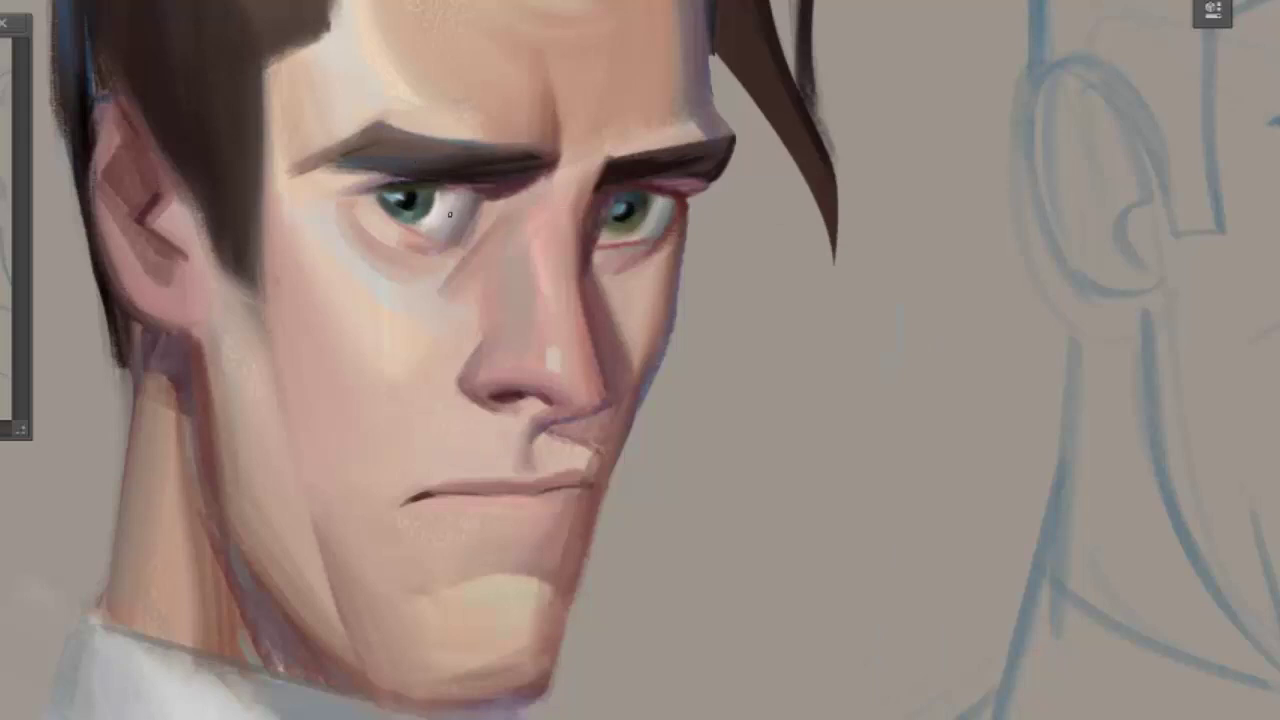
{"action": "scroll", "coordinate": [577, 331], "scroll_direction": "down", "scroll_amount": 1}
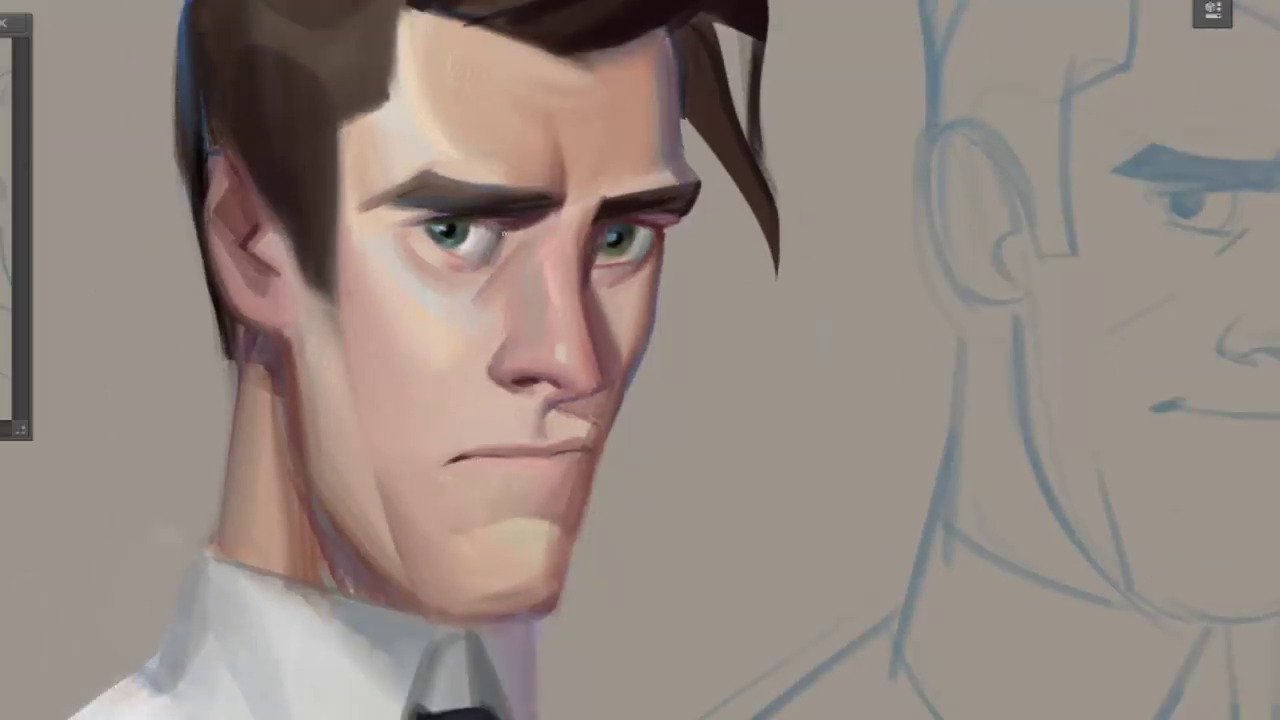
{"action": "scroll", "coordinate": [391, 306], "scroll_direction": "down", "scroll_amount": 1}
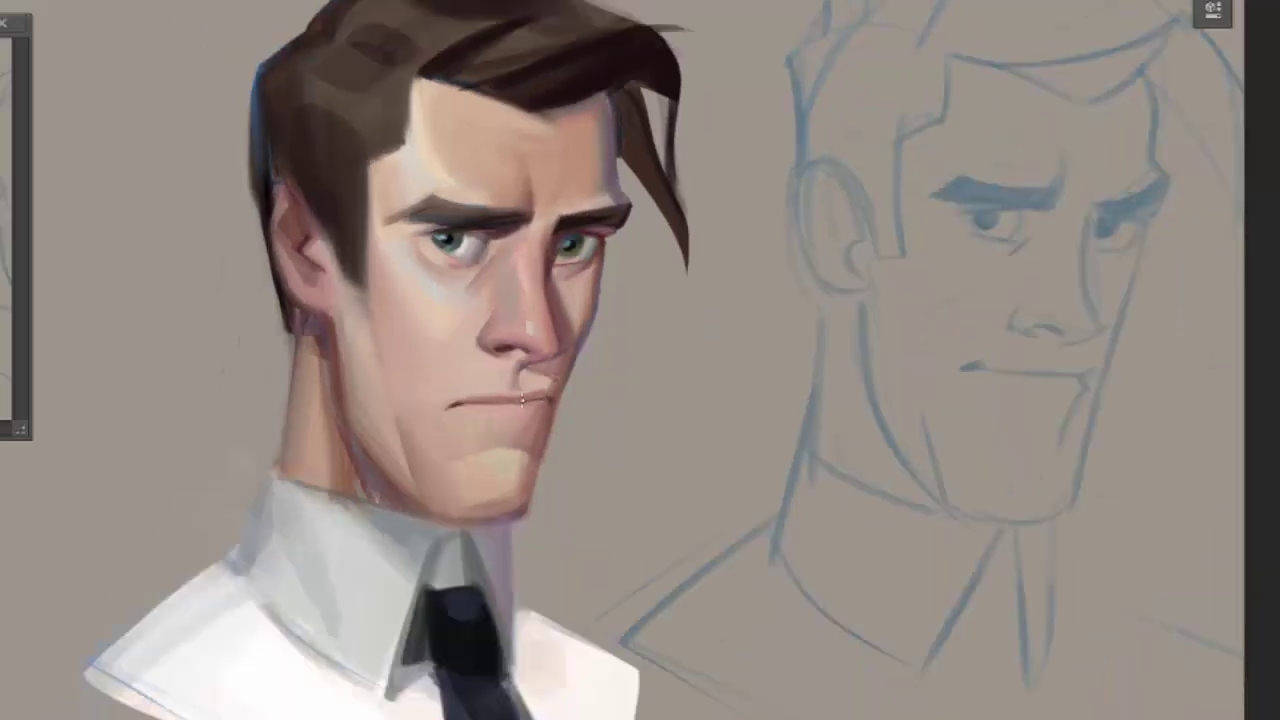
Paint out the line under the lower lip using sampled lip and chin tones, then mirror the view.
{"action": "left_click_drag", "start_coordinate": [520, 416], "coordinate": [518, 422]}
{"action": "left_click_drag", "start_coordinate": [543, 415], "coordinate": [514, 434]}
{"action": "left_click", "coordinate": [524, 403], "text": "alt"}
{"action": "left_click", "coordinate": [512, 418], "text": "alt"}
{"action": "key", "text": "m"}
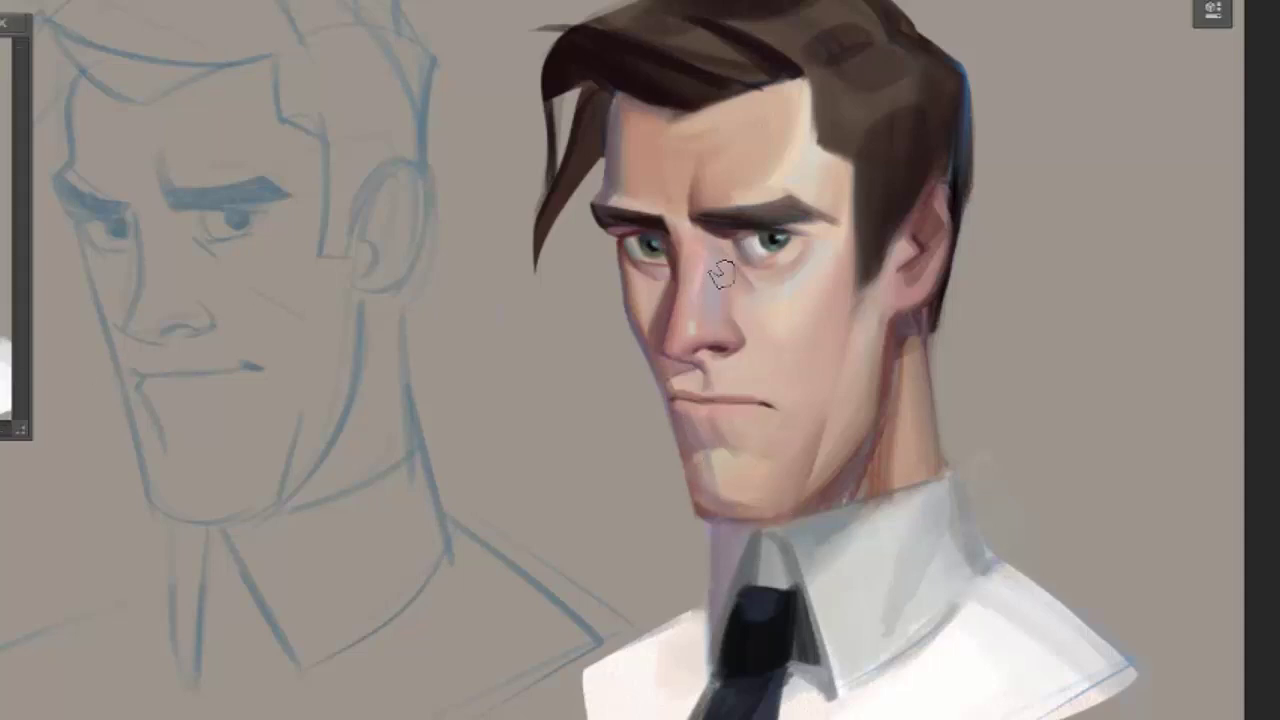
{"action": "left_click_drag", "start_coordinate": [710, 154], "coordinate": [555, 174]}
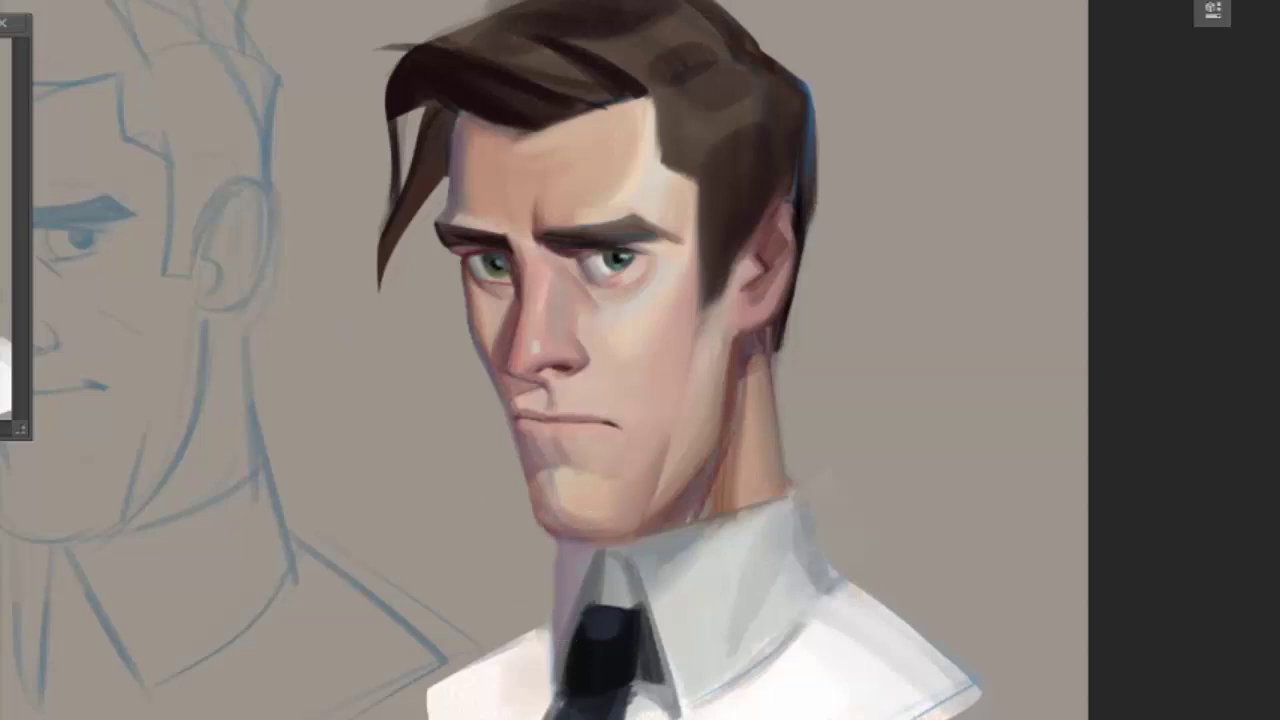
Flip the canvas back to its original orientation and sample chin, cheek and nose skin tones.
{"action": "left_click", "coordinate": [572, 450], "text": "alt"}
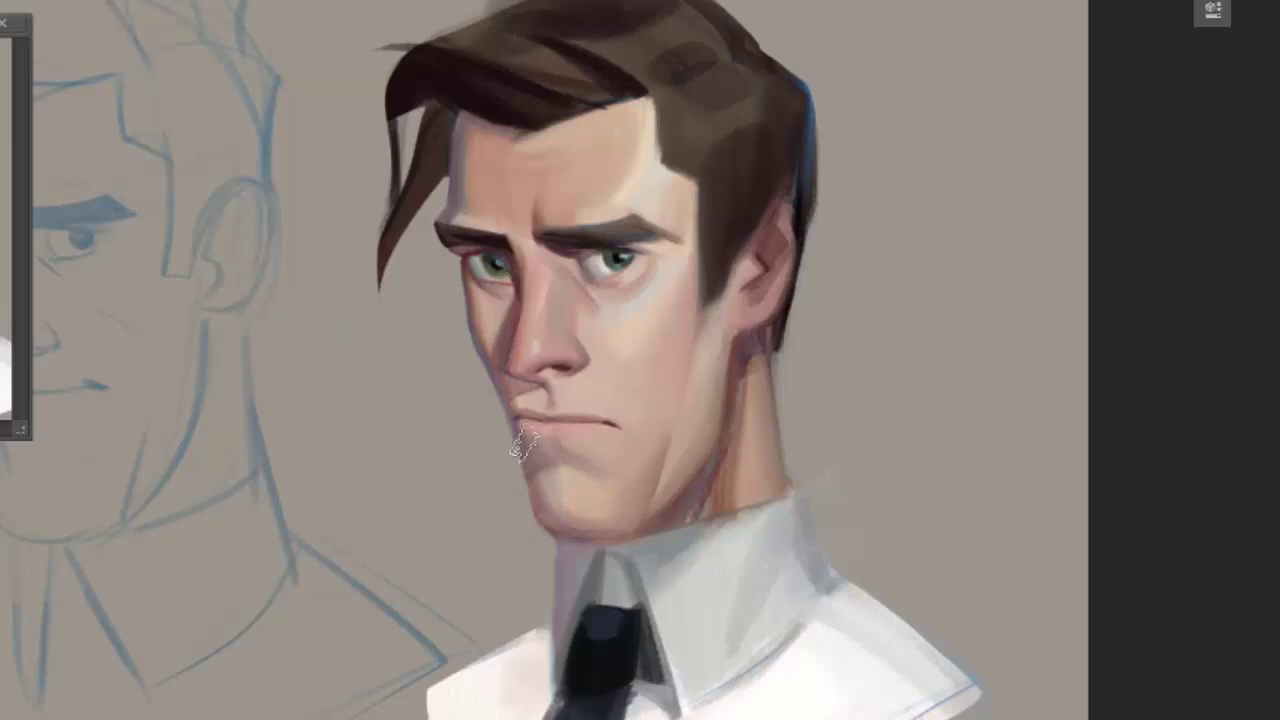
{"action": "key", "text": "m"}
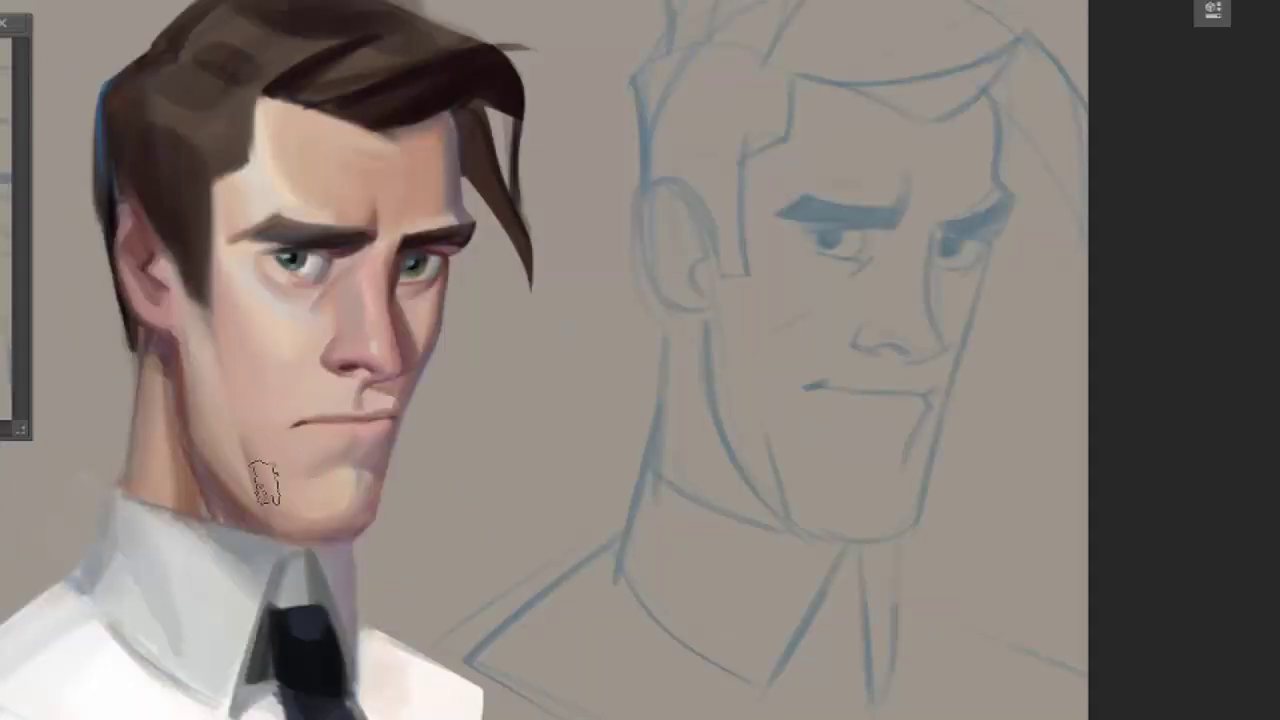
{"action": "left_click", "coordinate": [334, 491], "text": "alt"}
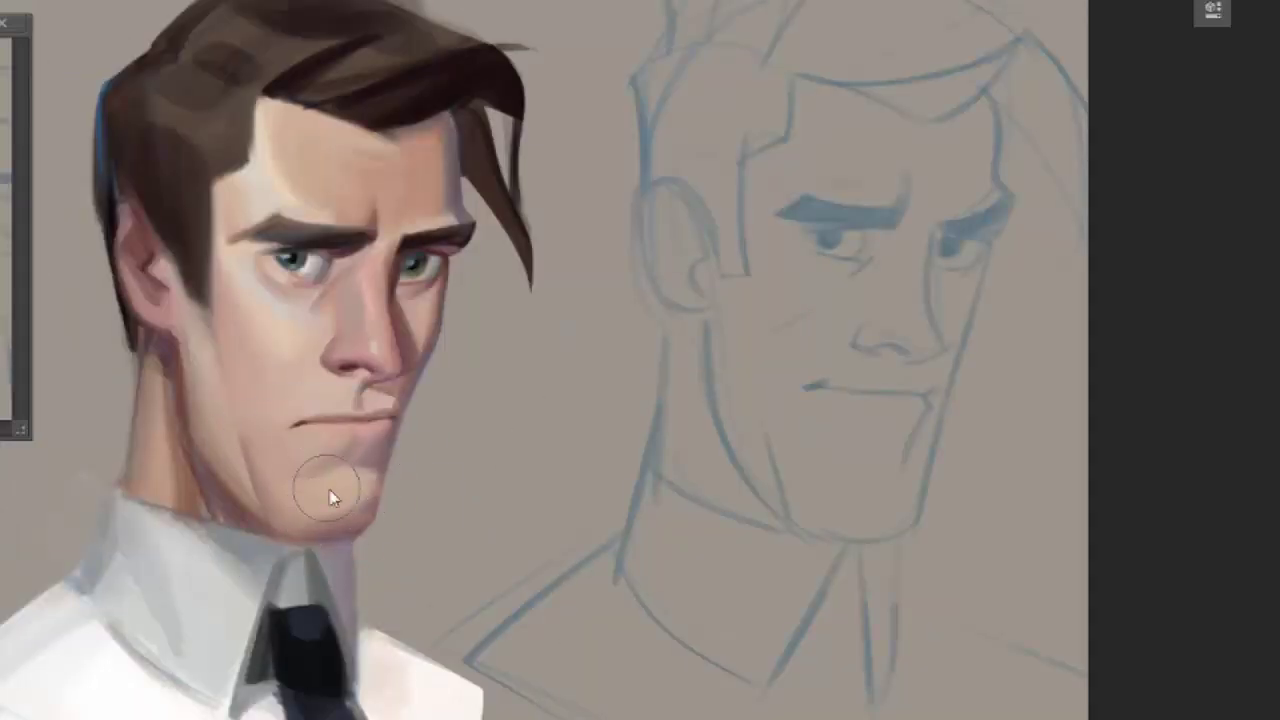
{"action": "left_click", "coordinate": [362, 505], "text": "alt"}
{"action": "left_click", "coordinate": [350, 492], "text": "alt"}
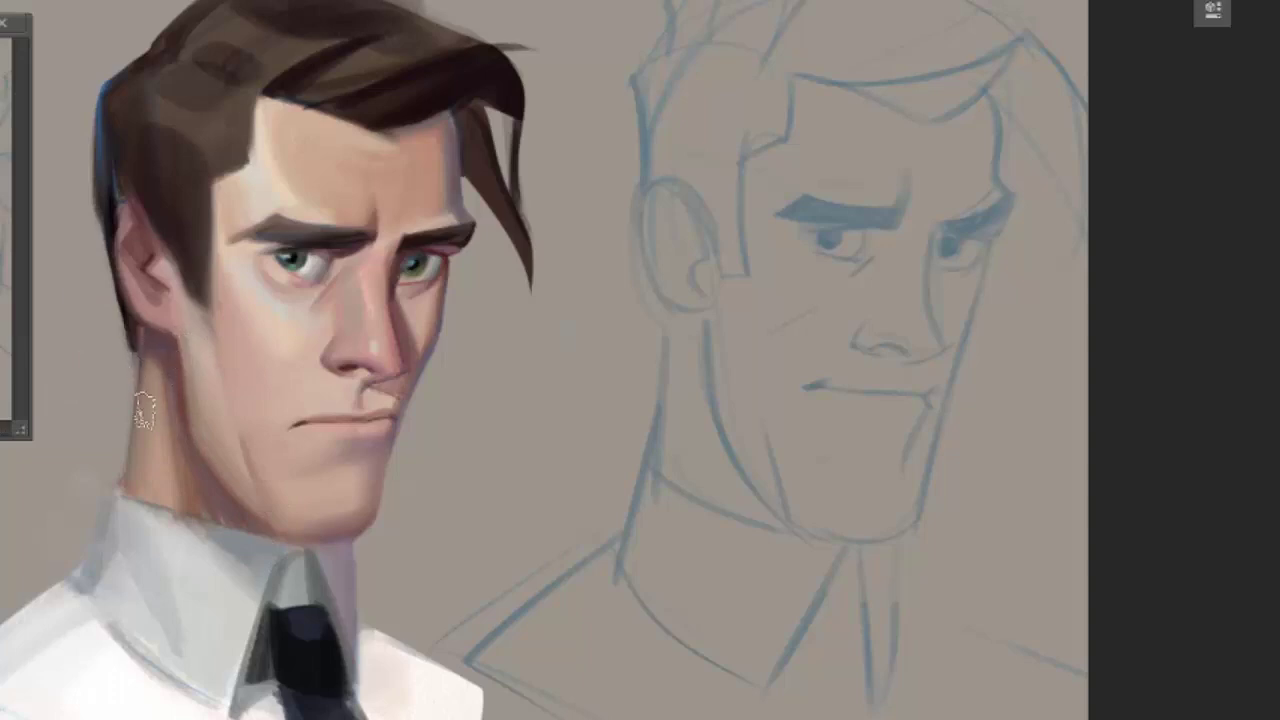
{"action": "left_click", "coordinate": [210, 377], "text": "alt"}
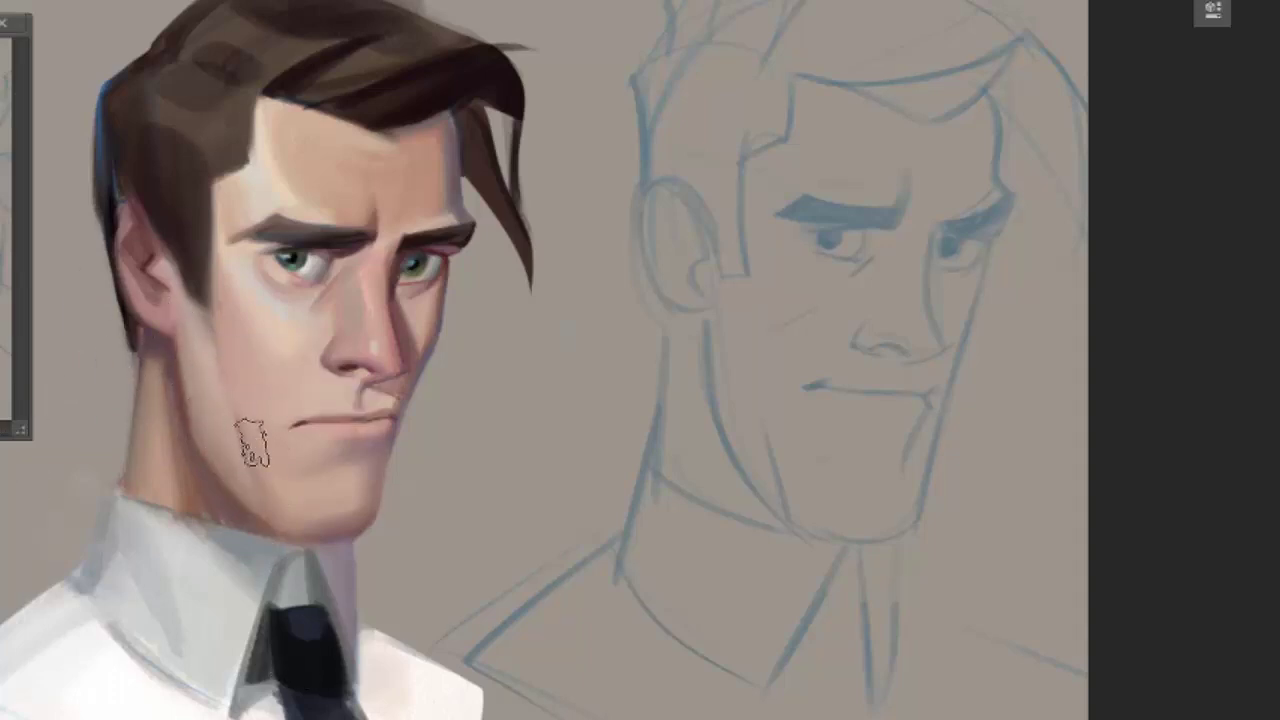
{"action": "left_click", "coordinate": [378, 318], "text": "alt"}
{"action": "left_click", "coordinate": [392, 362], "text": "alt"}
Paint darker strokes along the chin shadow and the jaw edge above the collar.
{"action": "left_click_drag", "start_coordinate": [380, 461], "coordinate": [362, 540]}
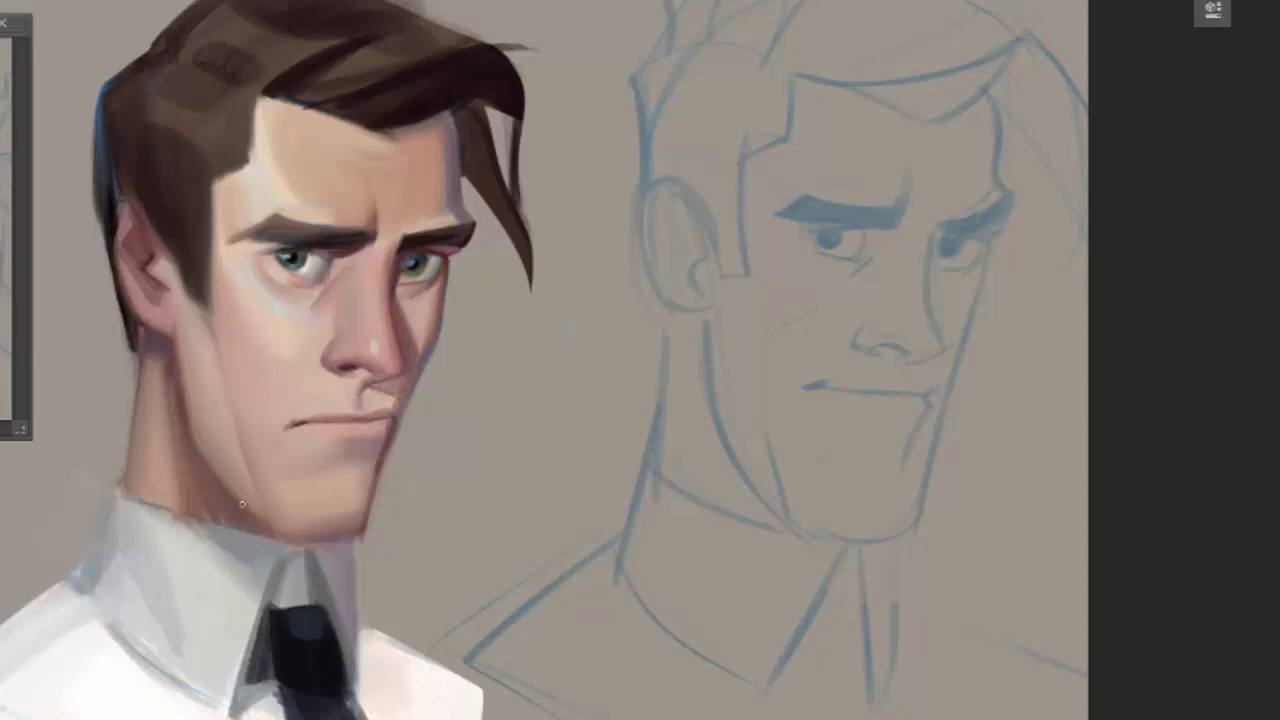
{"action": "mouse_move", "coordinate": [300, 545]}
{"action": "left_mouse_down"}
{"action": "mouse_move", "coordinate": [365, 520]}
{"action": "mouse_move", "coordinate": [338, 512]}
{"action": "left_mouse_up"}
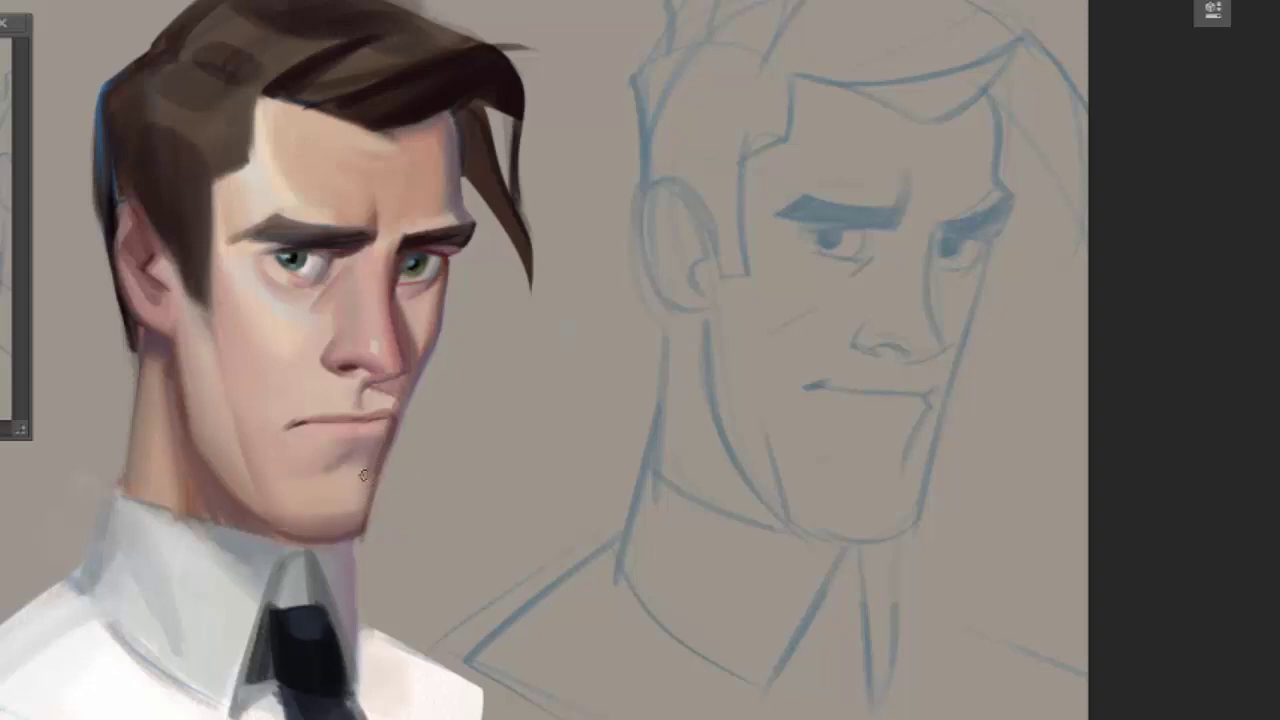
{"action": "left_click_drag", "start_coordinate": [358, 466], "coordinate": [340, 503]}
{"action": "left_click", "coordinate": [405, 294], "text": "alt"}
Paint round dark-rimmed glasses over the eyes, thickening the near-black left lens rim.
{"action": "right_click", "coordinate": [205, 259]}
{"action": "key", "text": "Escape"}
{"action": "left_click_drag", "start_coordinate": [152, 229], "coordinate": [354, 304]}
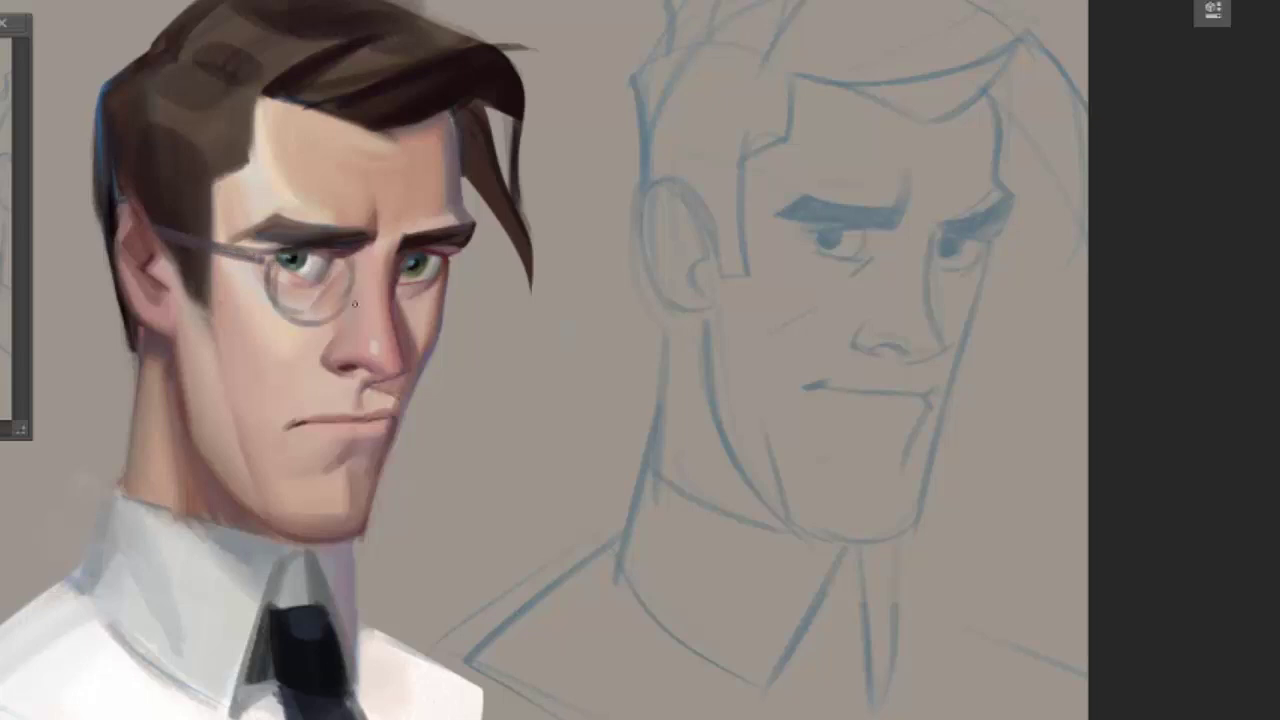
{"action": "left_click_drag", "start_coordinate": [360, 262], "coordinate": [397, 289]}
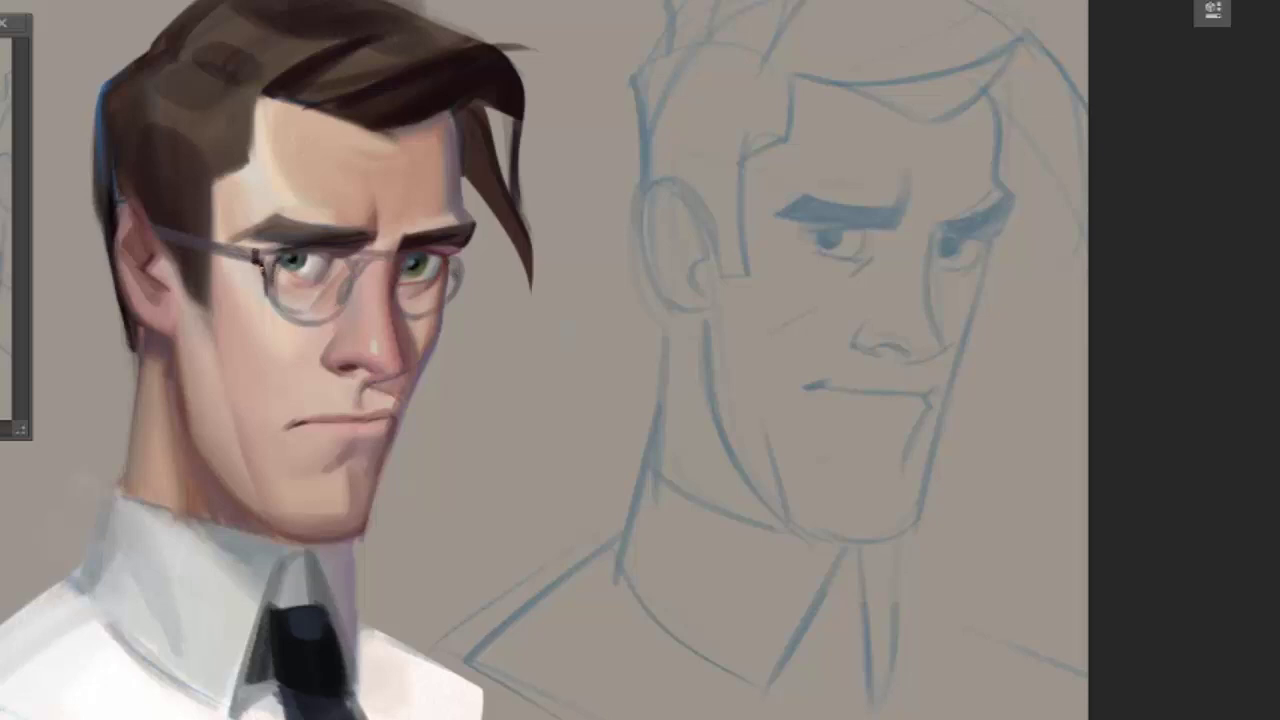
{"action": "mouse_move", "coordinate": [264, 283]}
{"action": "left_mouse_down"}
{"action": "mouse_move", "coordinate": [326, 322]}
{"action": "mouse_move", "coordinate": [350, 318]}
{"action": "left_mouse_up"}
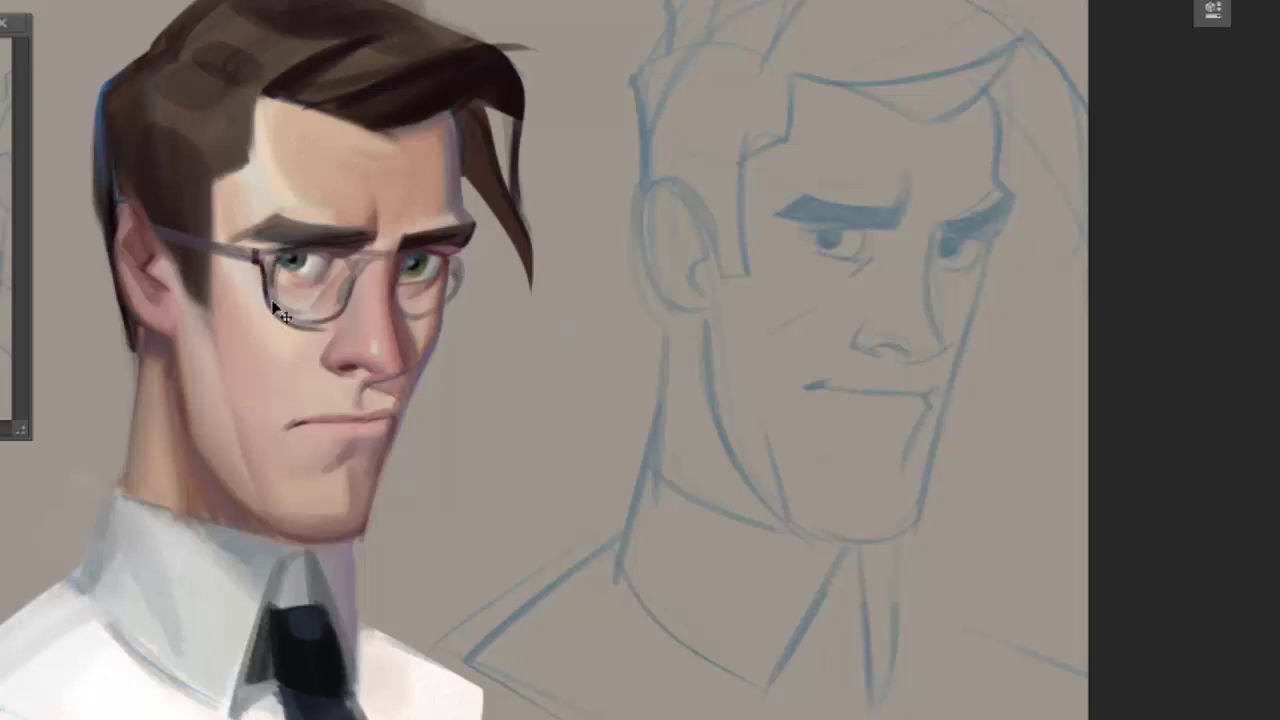
{"action": "left_click_drag", "start_coordinate": [268, 290], "coordinate": [354, 300]}
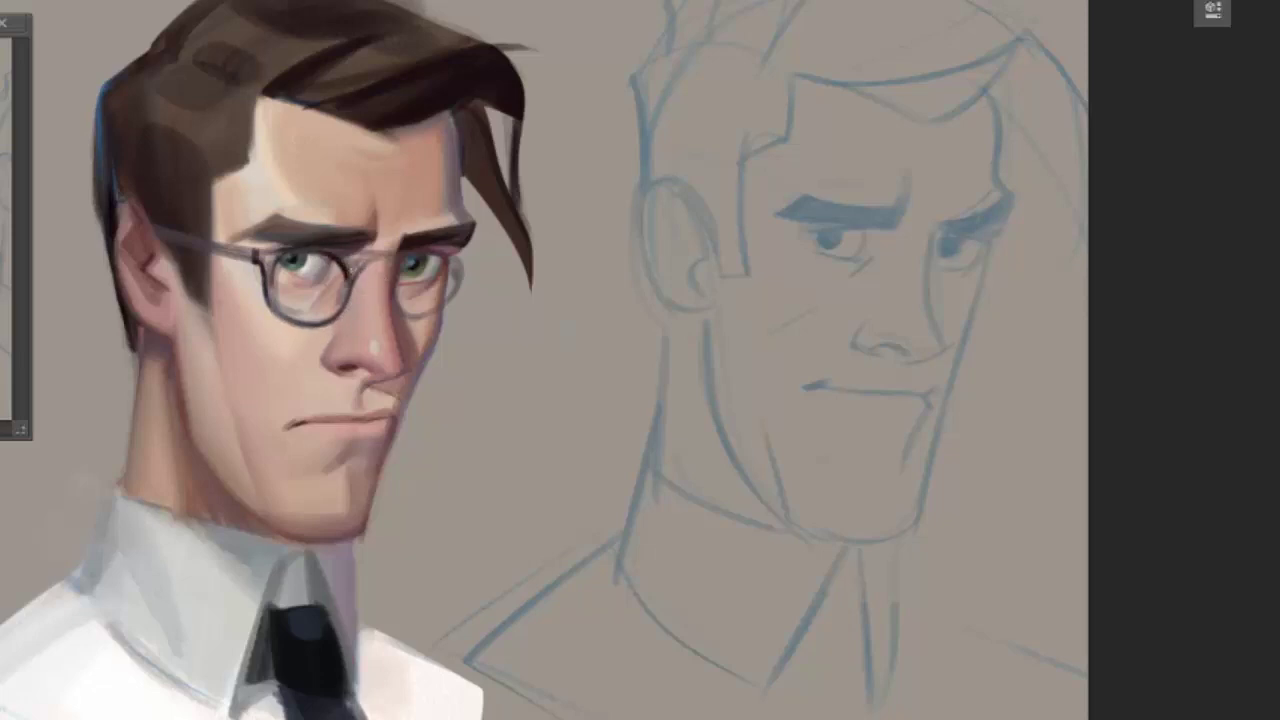
{"action": "scroll", "coordinate": [358, 279], "scroll_direction": "up", "scroll_amount": 2}
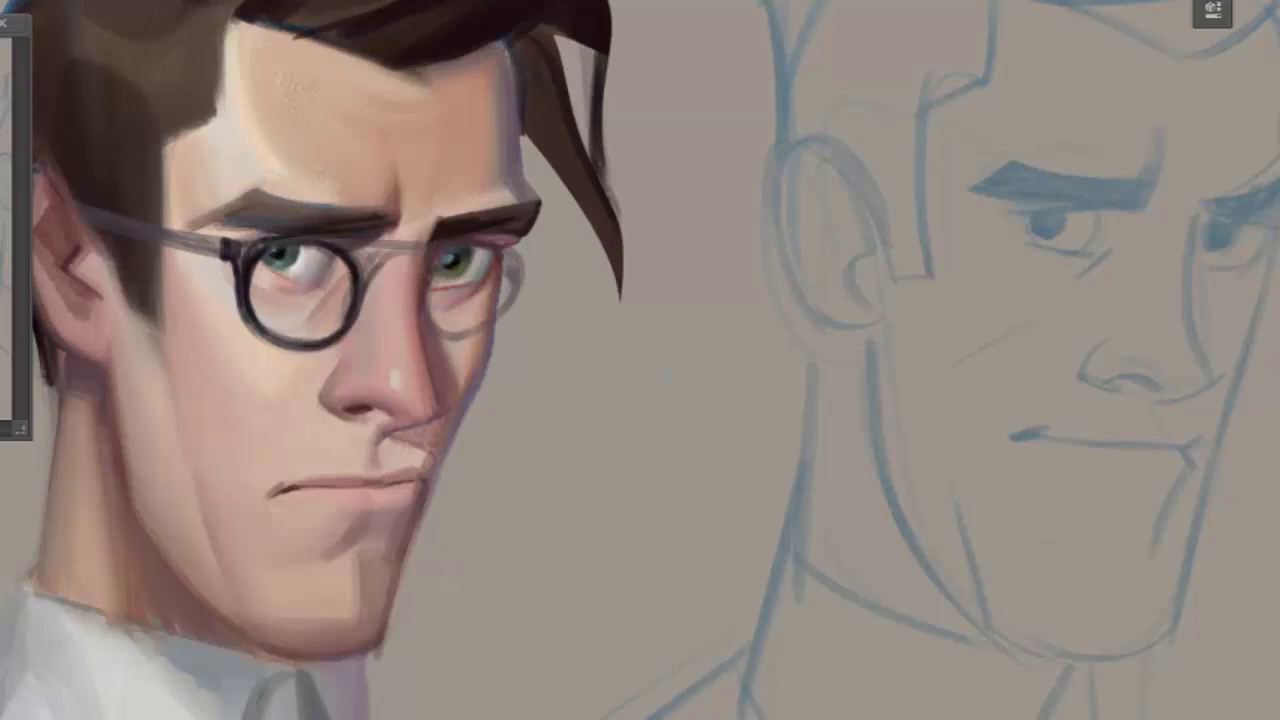
Add faint highlights to the left lens and darken the inner rim of the right lens.
{"action": "left_click_drag", "start_coordinate": [256, 249], "coordinate": [246, 273]}
{"action": "scroll", "coordinate": [294, 253], "scroll_direction": "down", "scroll_amount": 5}
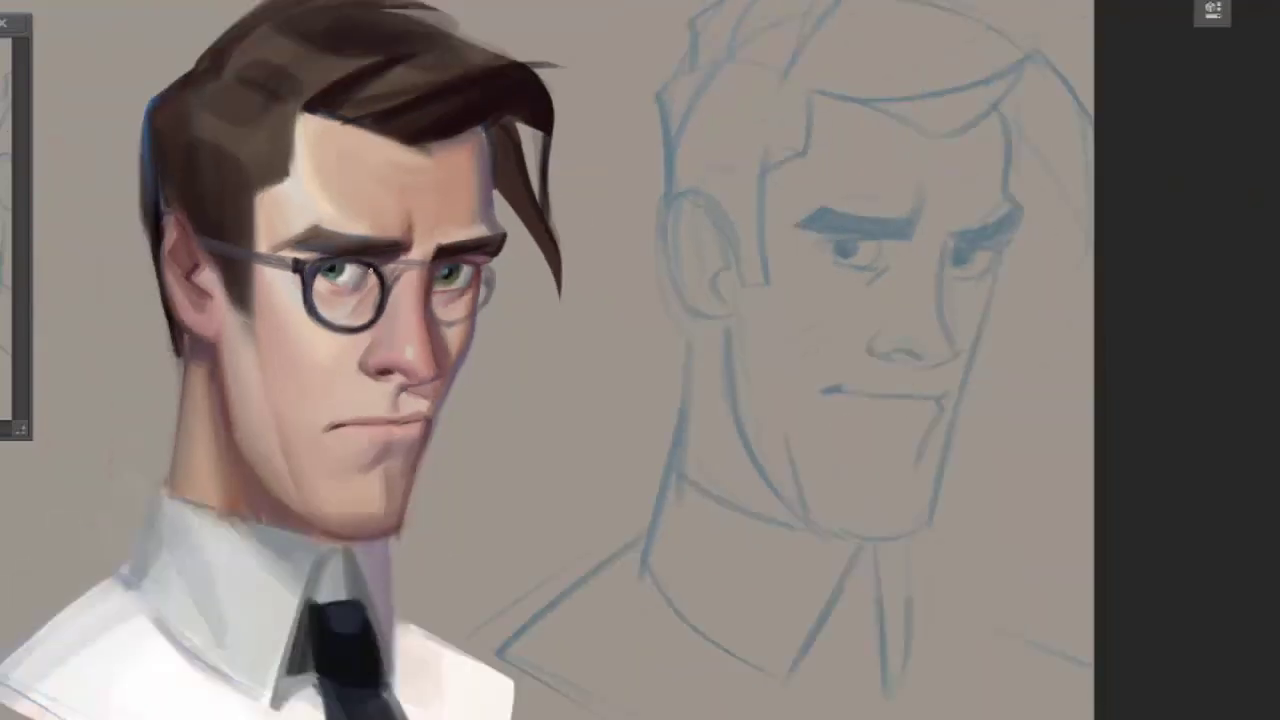
{"action": "scroll", "coordinate": [379, 297], "scroll_direction": "up", "scroll_amount": 4}
{"action": "left_click_drag", "start_coordinate": [326, 303], "coordinate": [358, 255]}
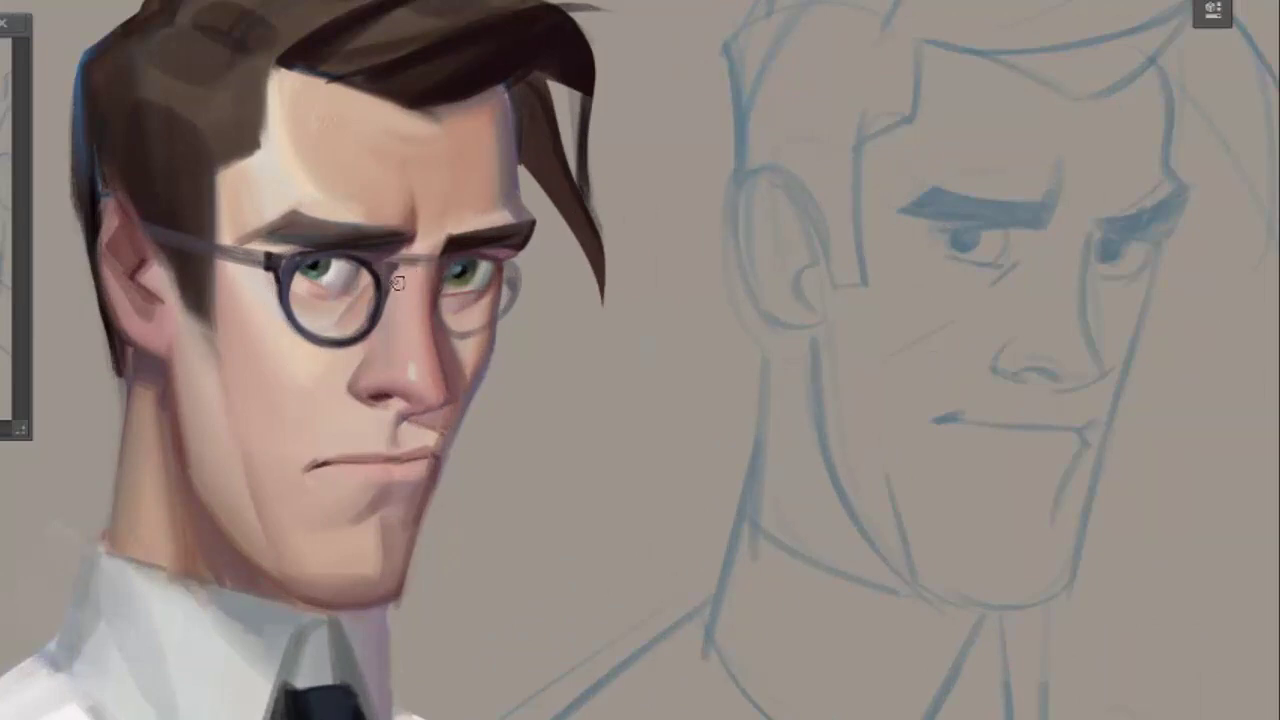
{"action": "mouse_move", "coordinate": [440, 316]}
{"action": "left_mouse_down"}
{"action": "mouse_move", "coordinate": [443, 272]}
{"action": "mouse_move", "coordinate": [510, 268]}
{"action": "mouse_move", "coordinate": [493, 337]}
{"action": "left_mouse_up"}
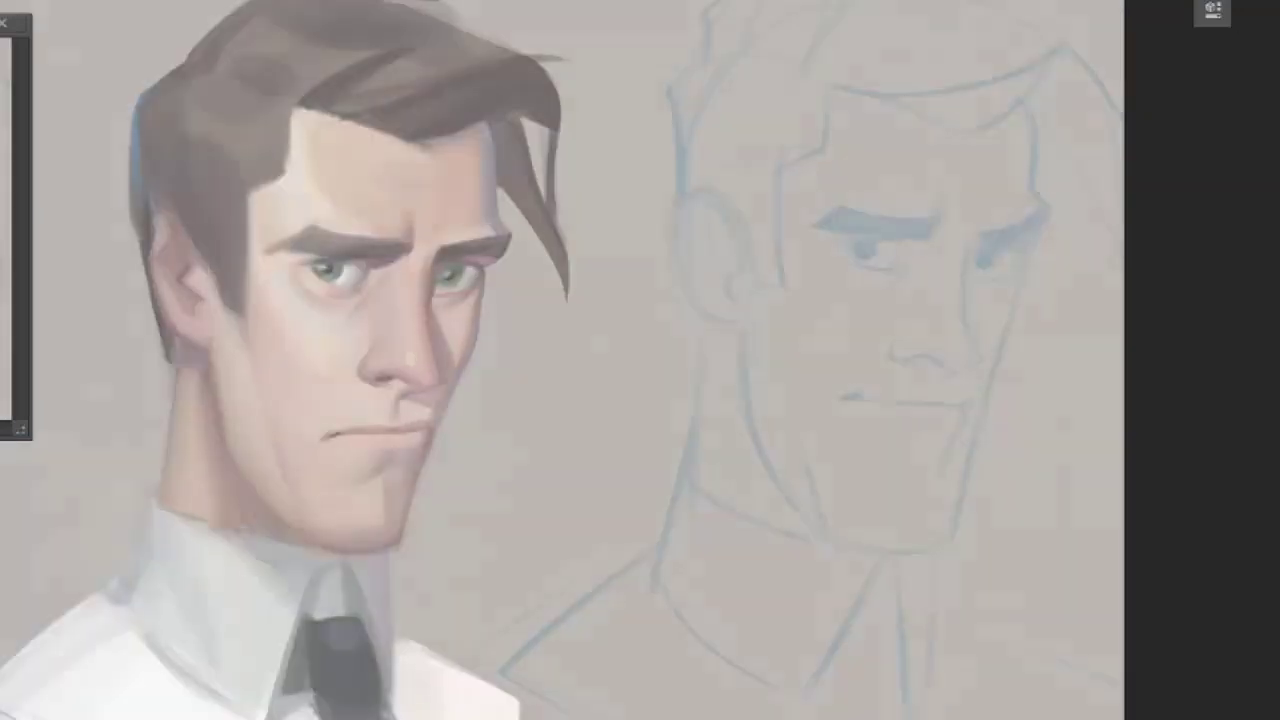
Handwrite 'This is it for today' beside the portrait's face.
{"action": "mouse_move", "coordinate": [551, 352]}
{"action": "left_mouse_down"}
{"action": "mouse_move", "coordinate": [551, 425]}
{"action": "mouse_move", "coordinate": [676, 412]}
{"action": "left_mouse_up"}
{"action": "mouse_move", "coordinate": [818, 342]}
{"action": "left_mouse_down"}
{"action": "mouse_move", "coordinate": [817, 388]}
{"action": "mouse_move", "coordinate": [842, 384]}
{"action": "left_mouse_up"}
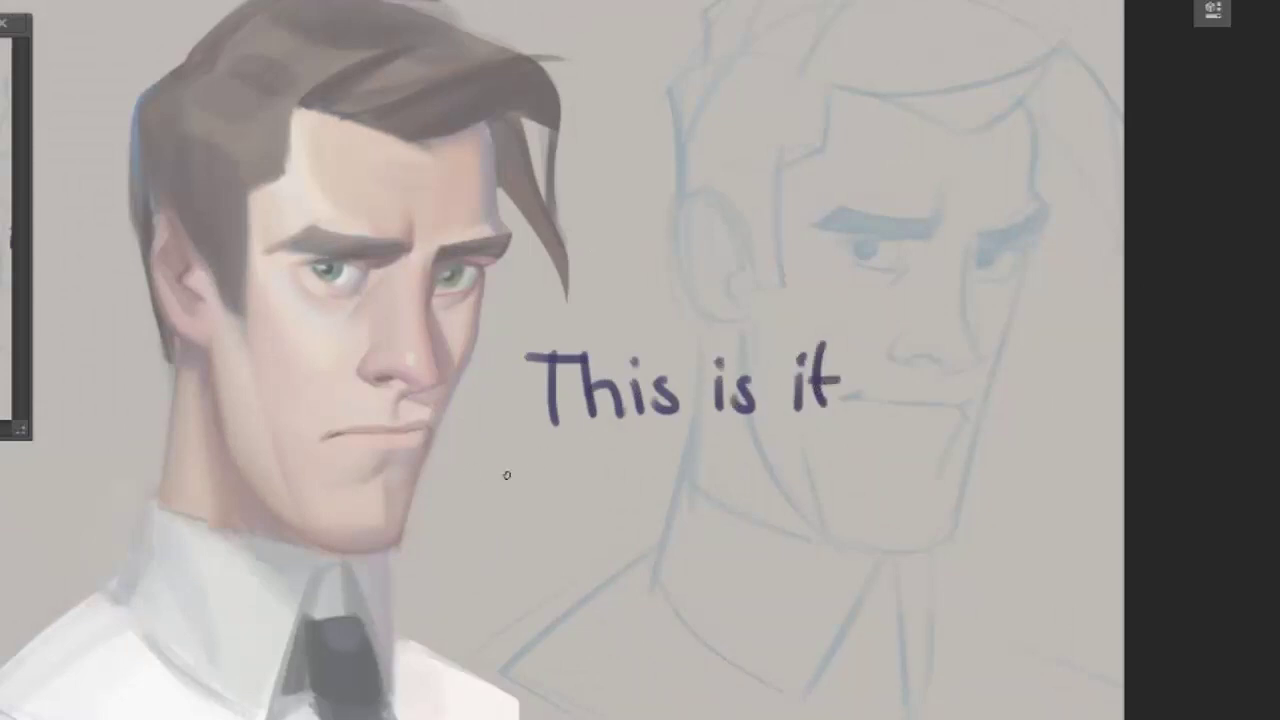
{"action": "left_click_drag", "start_coordinate": [552, 430], "coordinate": [506, 524]}
{"action": "left_click_drag", "start_coordinate": [540, 470], "coordinate": [690, 490]}
{"action": "mouse_move", "coordinate": [745, 470]}
{"action": "left_mouse_down"}
{"action": "mouse_move", "coordinate": [740, 436]}
{"action": "mouse_move", "coordinate": [815, 522]}
{"action": "left_mouse_up"}
Handwrite 'Thanks for watching!' below it, then switch to OBS Studio.
{"action": "left_click_drag", "start_coordinate": [445, 560], "coordinate": [520, 564]}
{"action": "left_click_drag", "start_coordinate": [480, 560], "coordinate": [478, 632]}
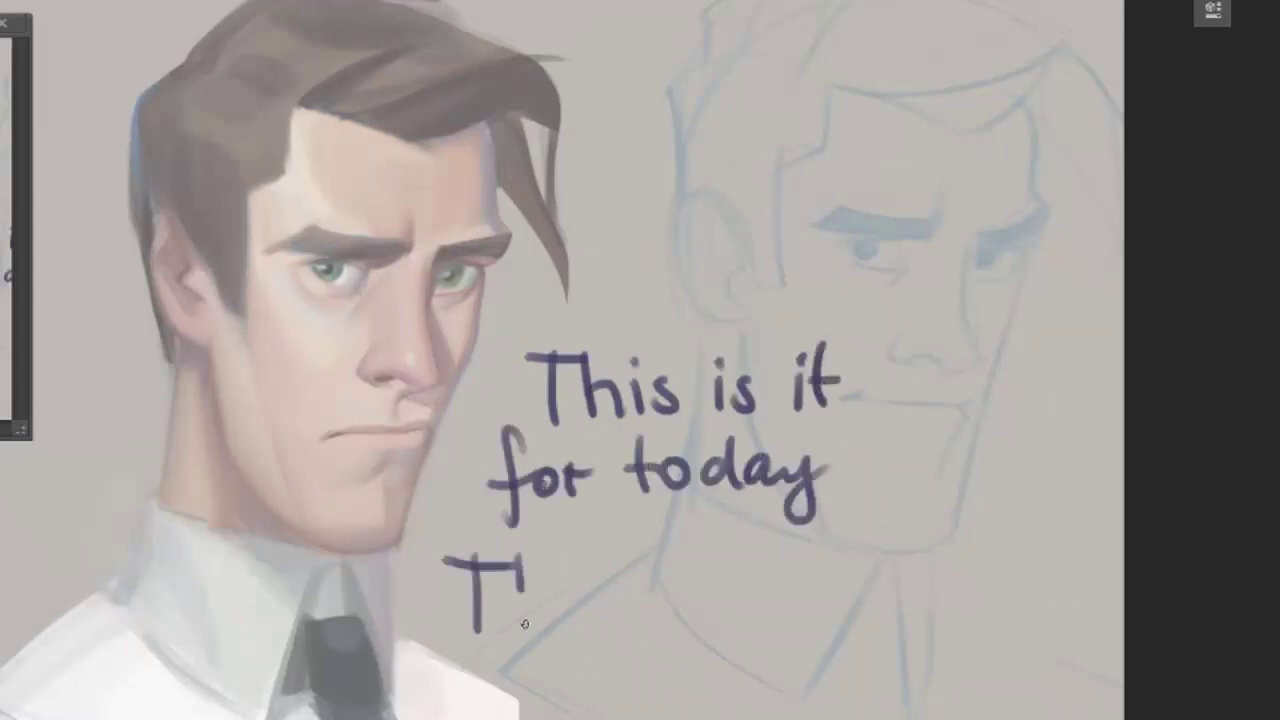
{"action": "left_click_drag", "start_coordinate": [522, 558], "coordinate": [660, 612]}
{"action": "left_click_drag", "start_coordinate": [676, 560], "coordinate": [746, 612]}
{"action": "left_click_drag", "start_coordinate": [822, 536], "coordinate": [812, 636]}
{"action": "left_click_drag", "start_coordinate": [830, 582], "coordinate": [916, 564]}
{"action": "left_click_drag", "start_coordinate": [555, 680], "coordinate": [625, 700]}
{"action": "mouse_move", "coordinate": [660, 688]}
{"action": "left_mouse_down"}
{"action": "mouse_move", "coordinate": [815, 705]}
{"action": "mouse_move", "coordinate": [935, 690]}
{"action": "left_mouse_up"}
{"action": "left_click_drag", "start_coordinate": [968, 602], "coordinate": [960, 664]}
{"action": "left_click", "coordinate": [964, 690]}
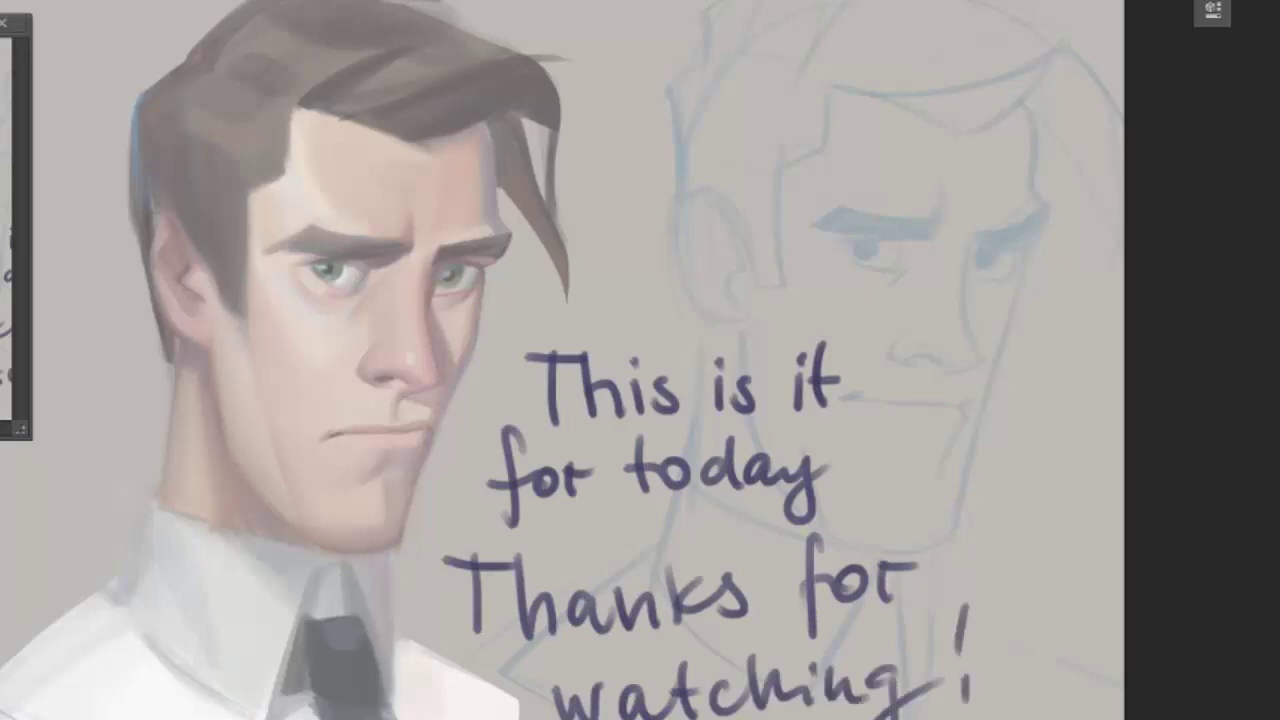
{"action": "key", "text": "alt+Tab"}
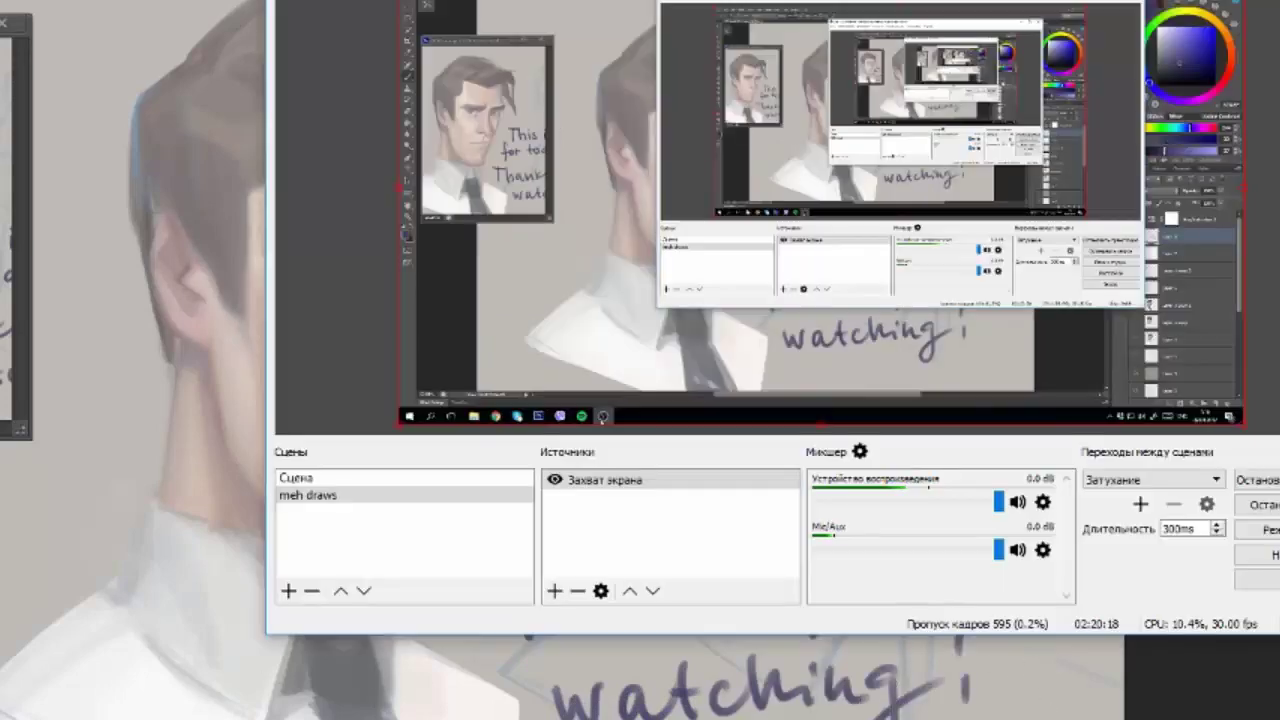